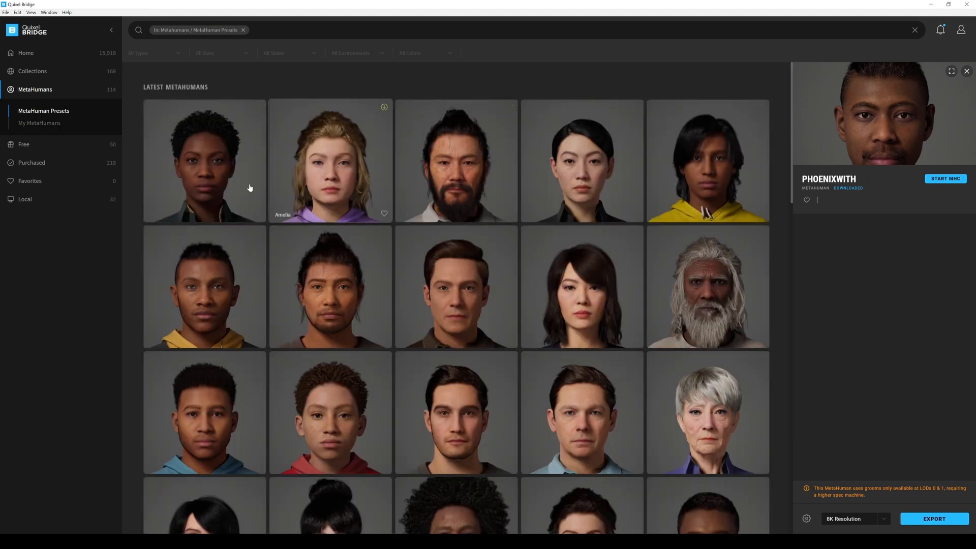
Display the saved MetaHumans in the Bridge library and select the Phoenixwith character.
click(40, 124)
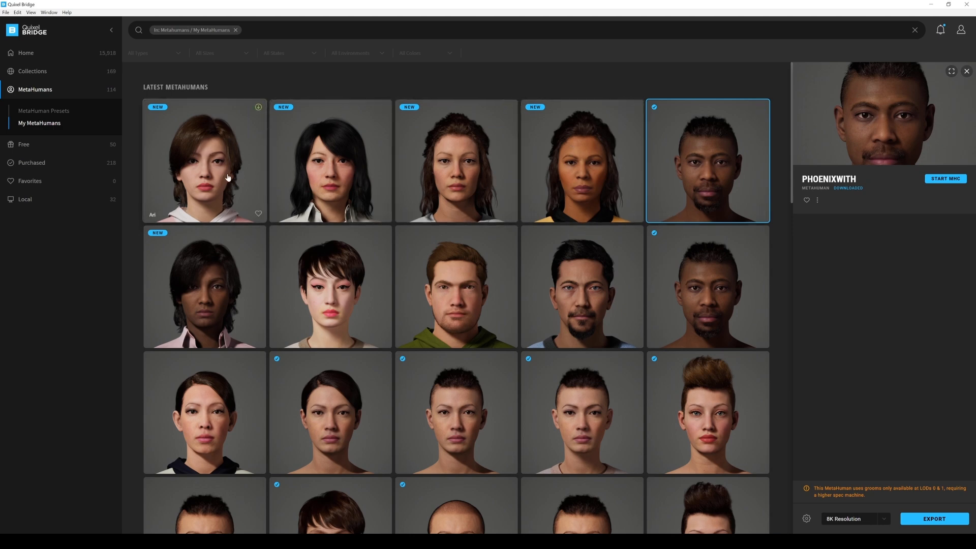
click(235, 138)
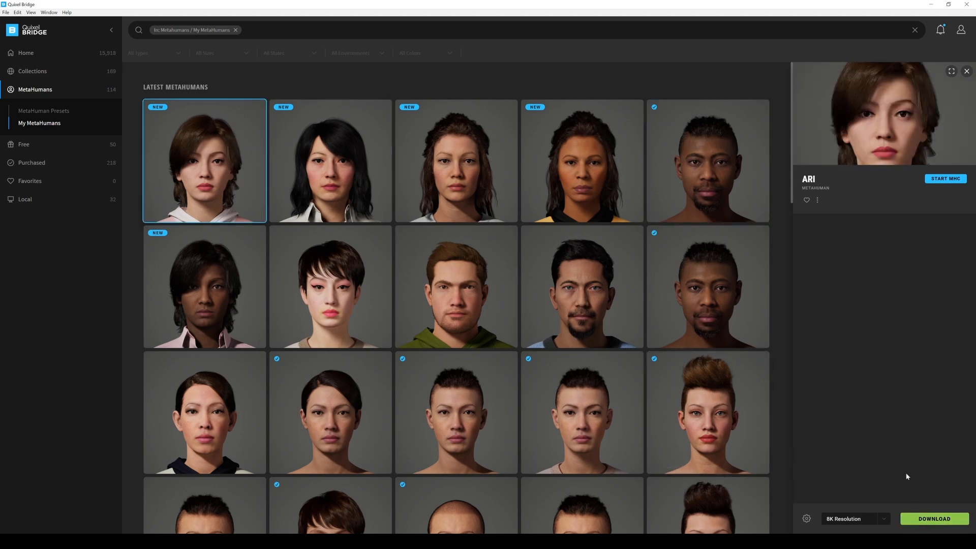
click(688, 158)
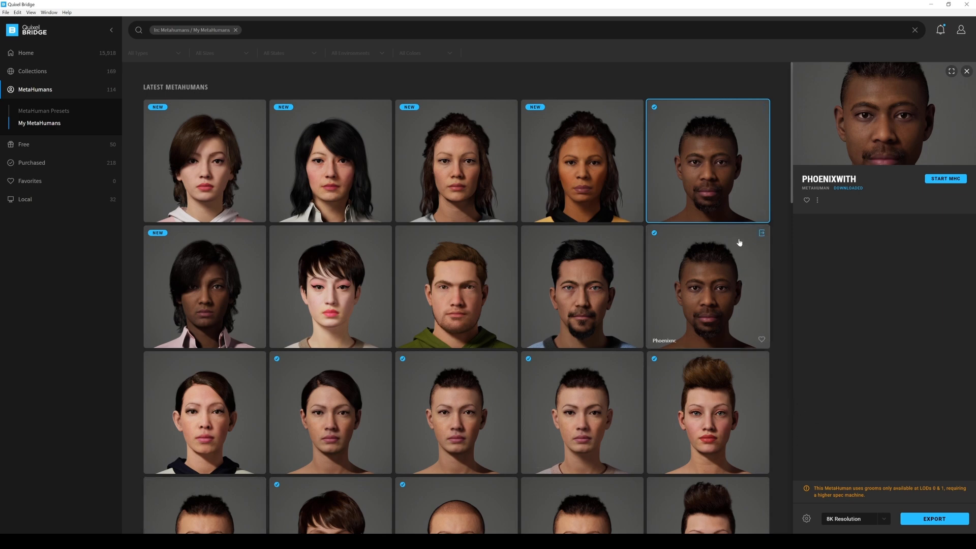
Review the export settings for the Unreal Engine target, including the plugin location folder, leaving the folder selection cancelled.
click(806, 519)
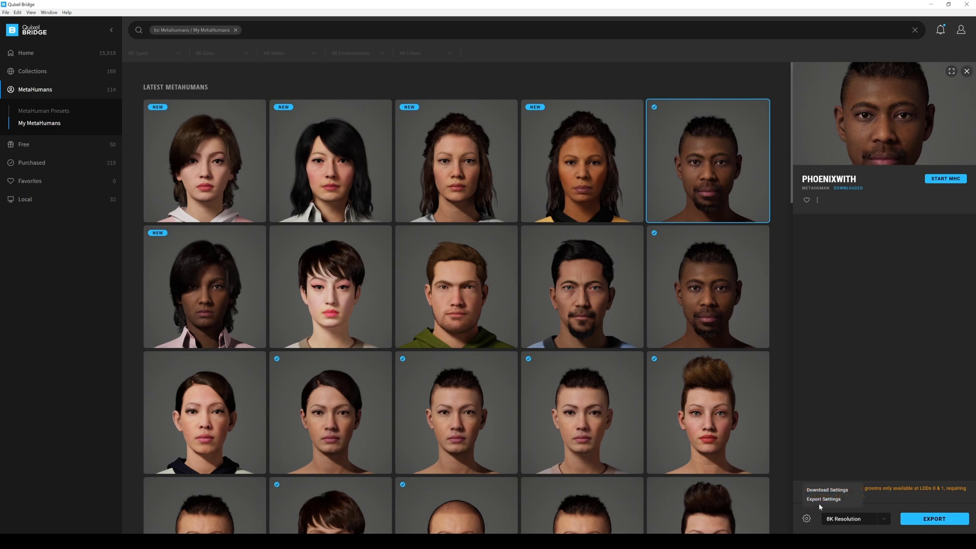
click(821, 501)
click(888, 112)
click(832, 118)
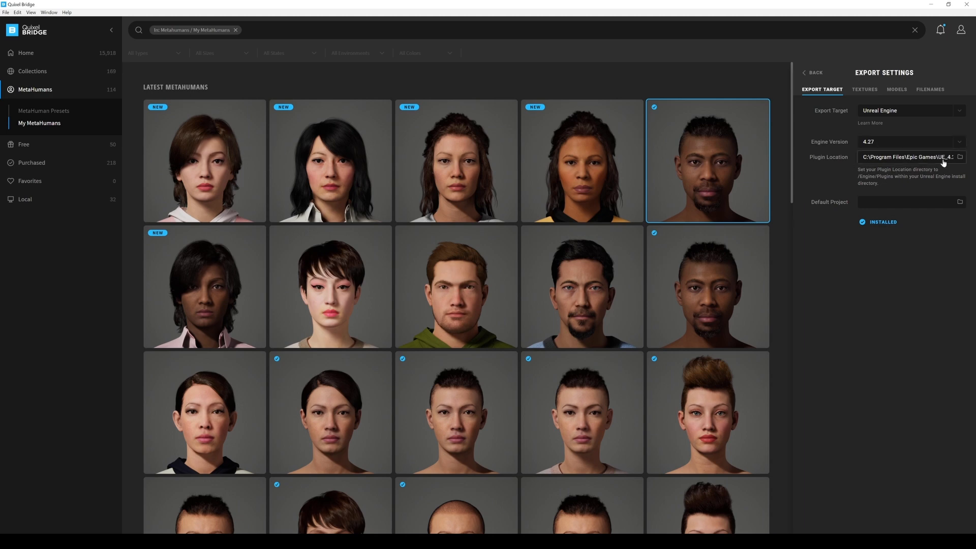
click(959, 157)
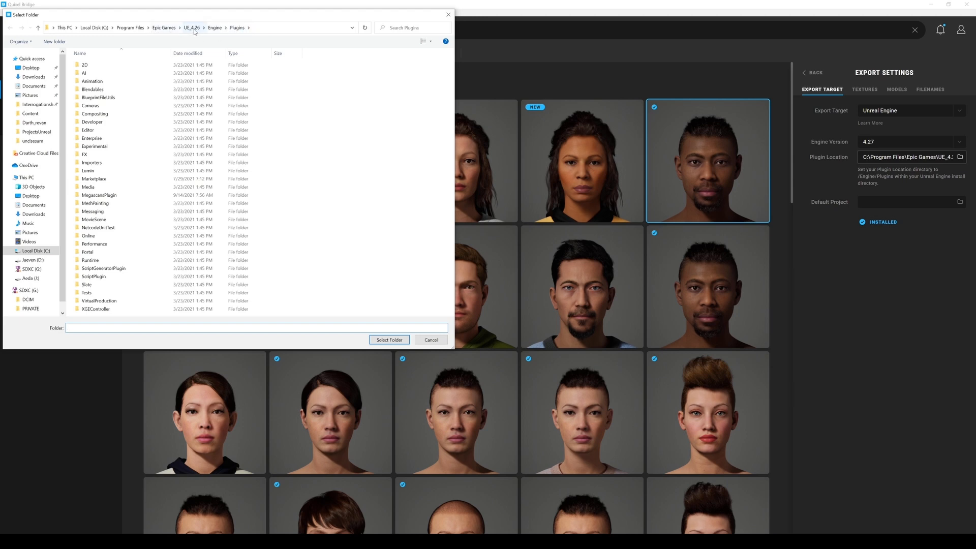
click(431, 339)
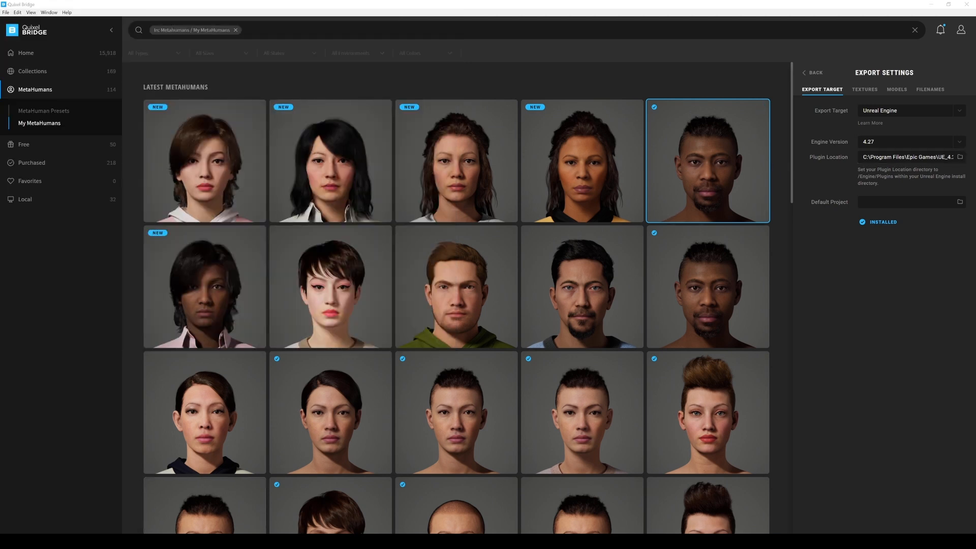
Switch to Unreal Editor and open the Phoenixwith folder inside the project's MetaHumans content folder.
mouse_move(162, 540)
click(131, 504)
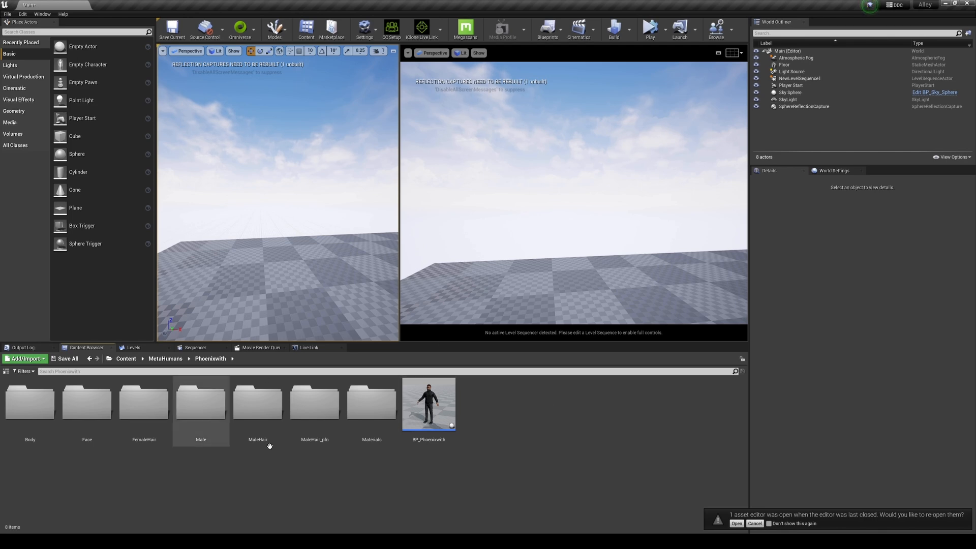
click(126, 358)
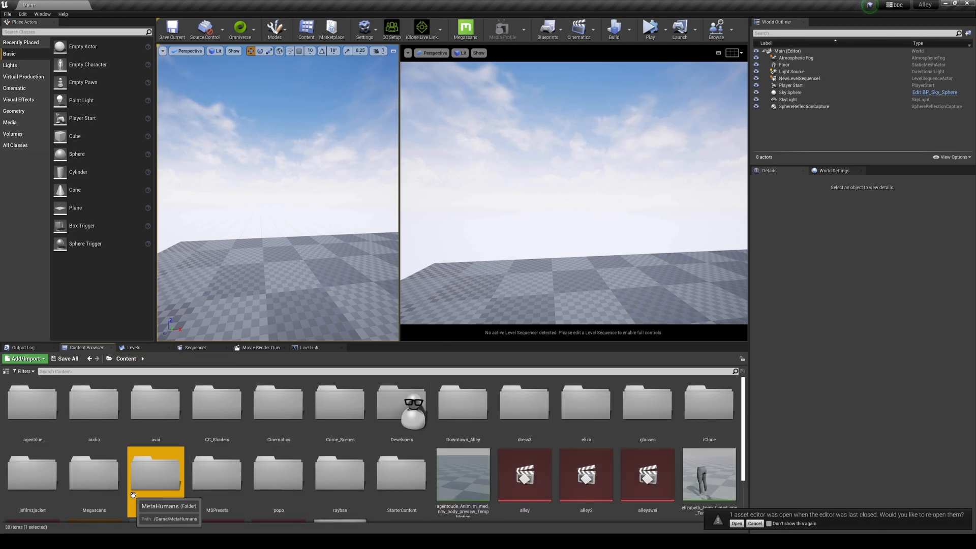
double_click(133, 494)
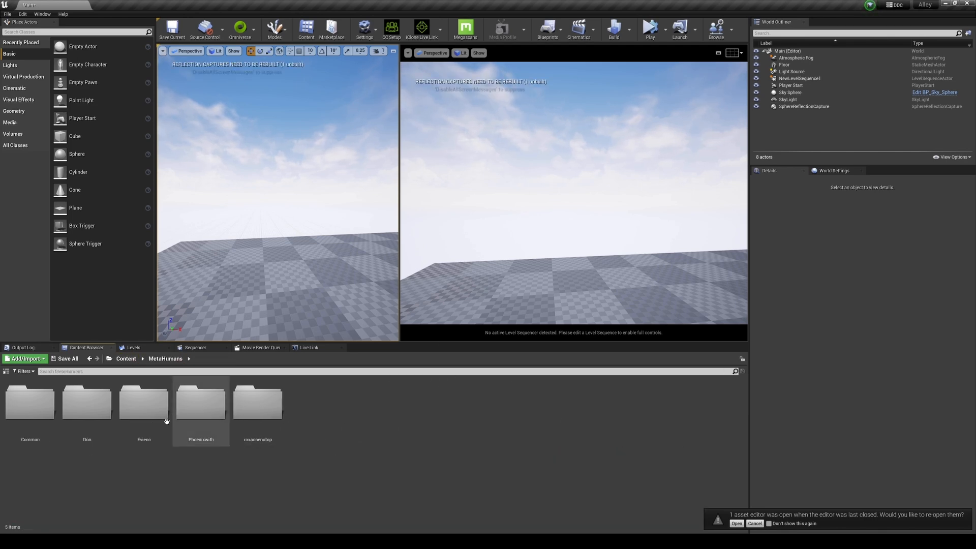
double_click(193, 412)
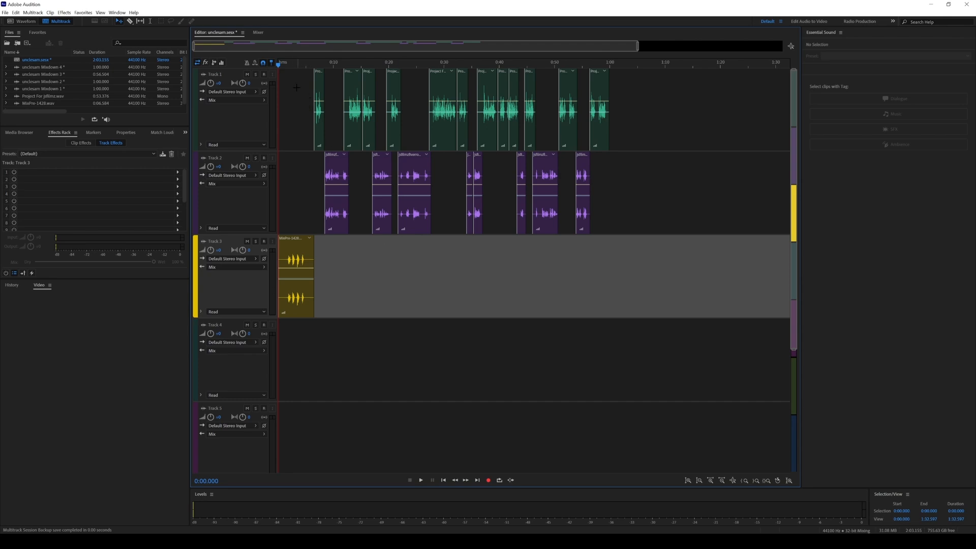
In Adobe Audition, go over the clips on Tracks 1 to 3, play the session's opening and return the playhead to the start.
drag(287, 89, 706, 85)
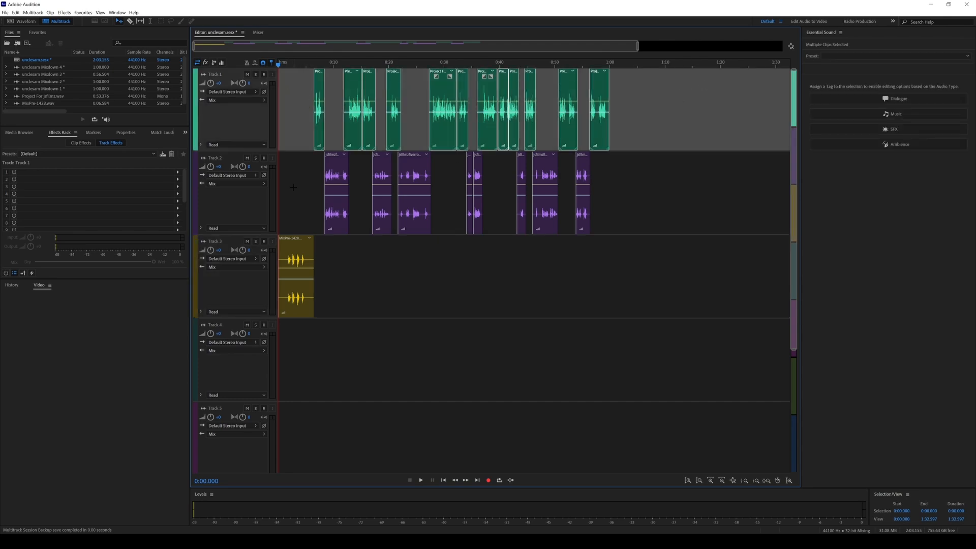
drag(295, 181, 707, 192)
drag(368, 282, 284, 285)
click(283, 70)
key(space)
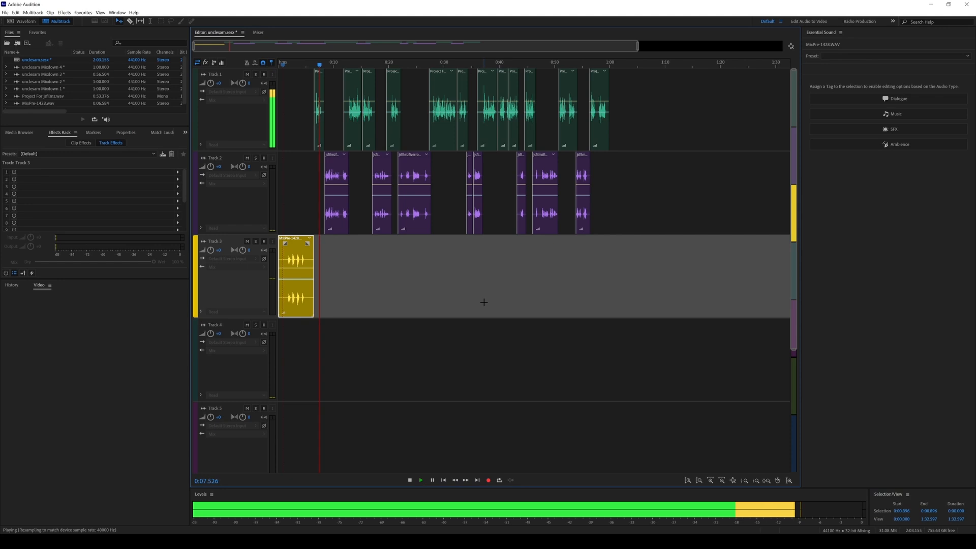
key(space)
drag(308, 64, 249, 64)
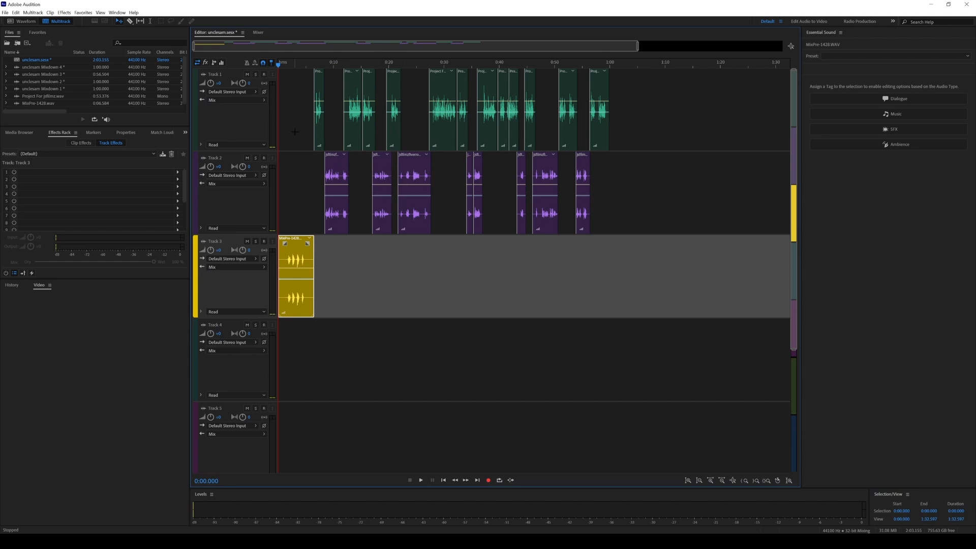
Mute Track 2, mix the entire session down to a new file and return to the multitrack session.
click(247, 158)
right_click(428, 270)
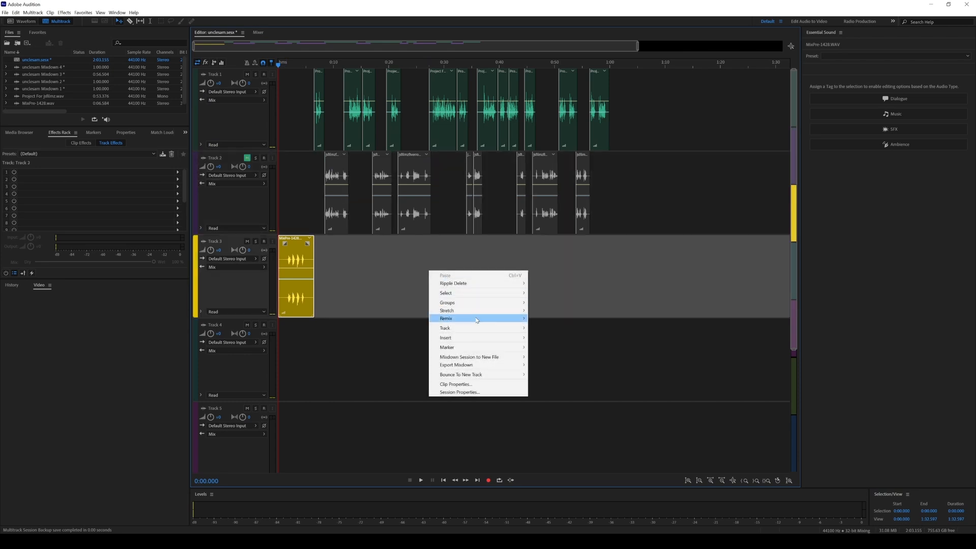
mouse_move(488, 364)
click(567, 365)
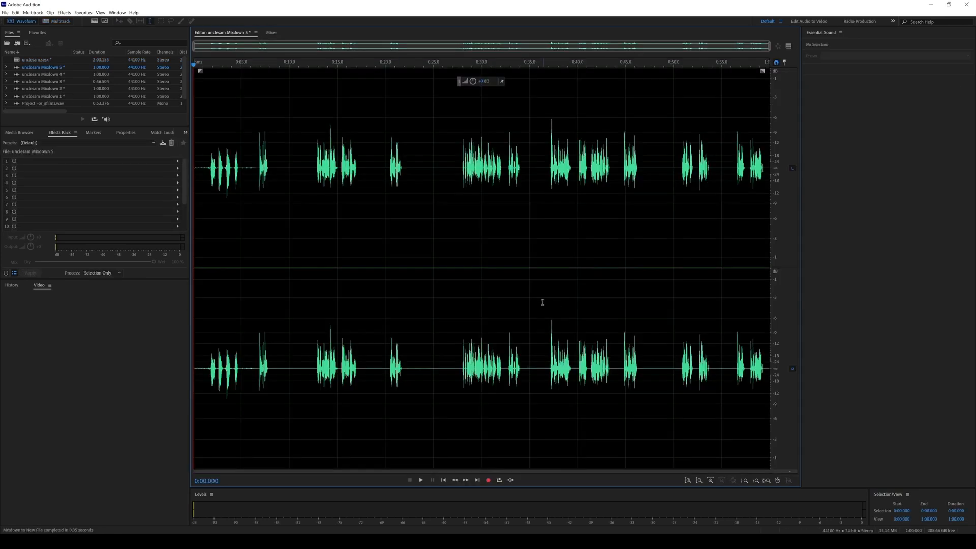
click(61, 22)
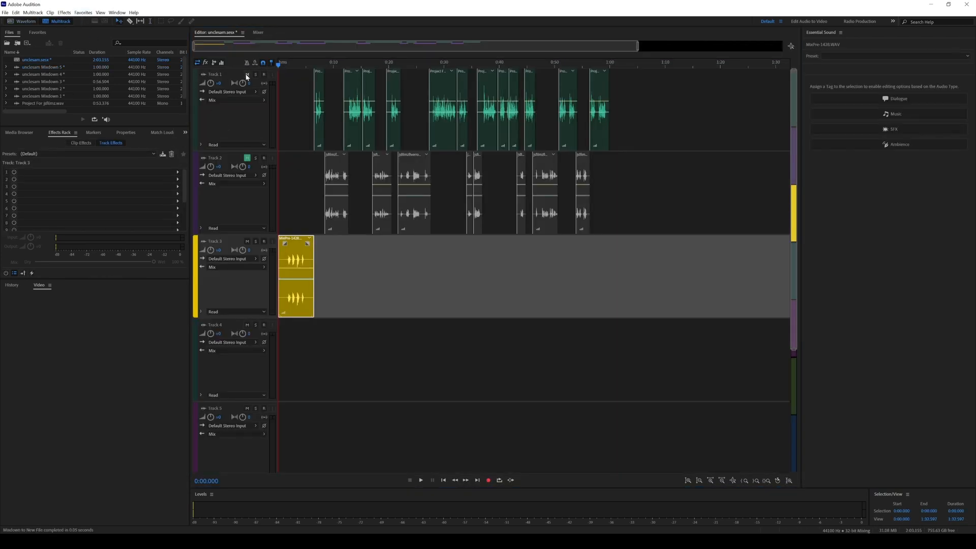
Mute Track 1 and unmute Track 2, mix the entire session down to a new file and return to the multitrack session.
click(246, 77)
click(247, 158)
right_click(379, 268)
mouse_move(414, 352)
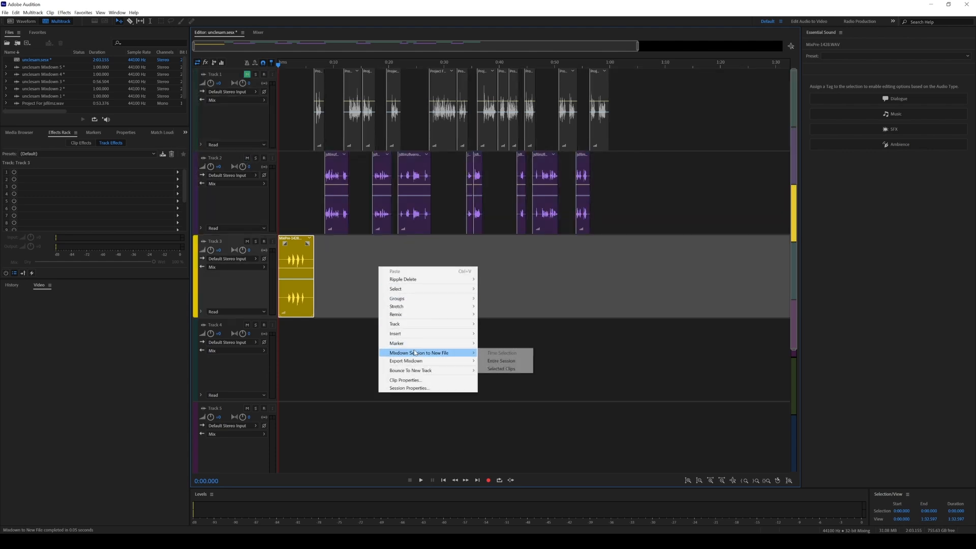
click(501, 361)
click(60, 22)
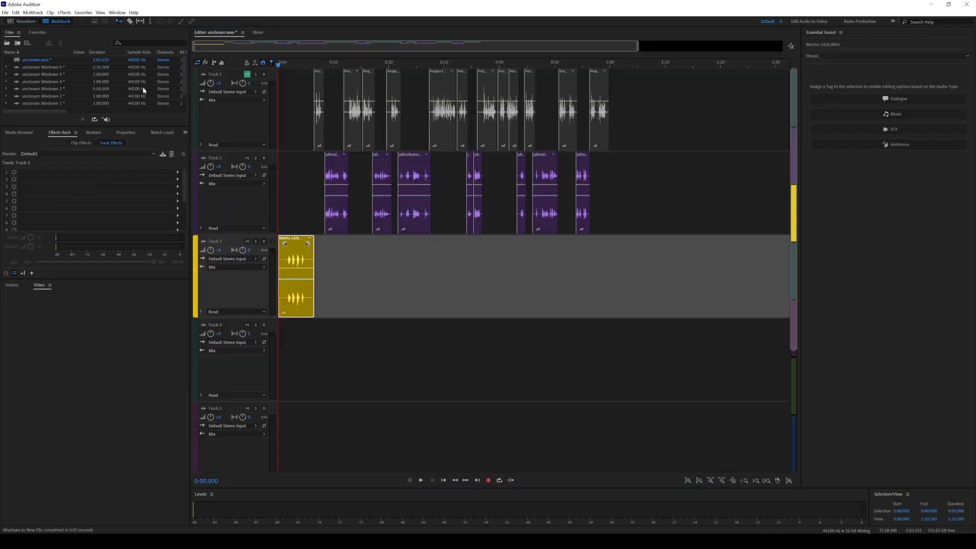
Unmute Track 1, mix the entire session down to a new file with all tracks audible and return to the multitrack session.
click(247, 75)
right_click(362, 268)
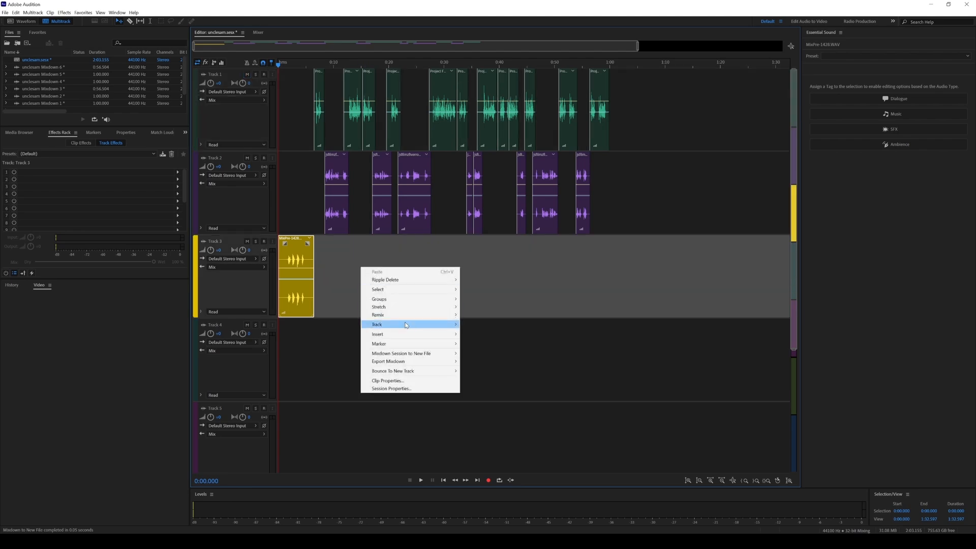
mouse_move(416, 354)
click(483, 361)
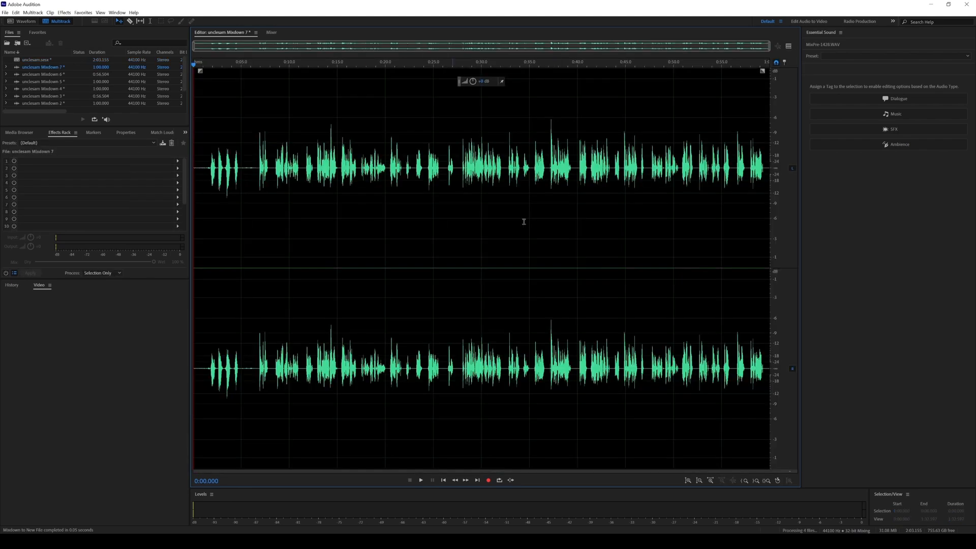
click(60, 22)
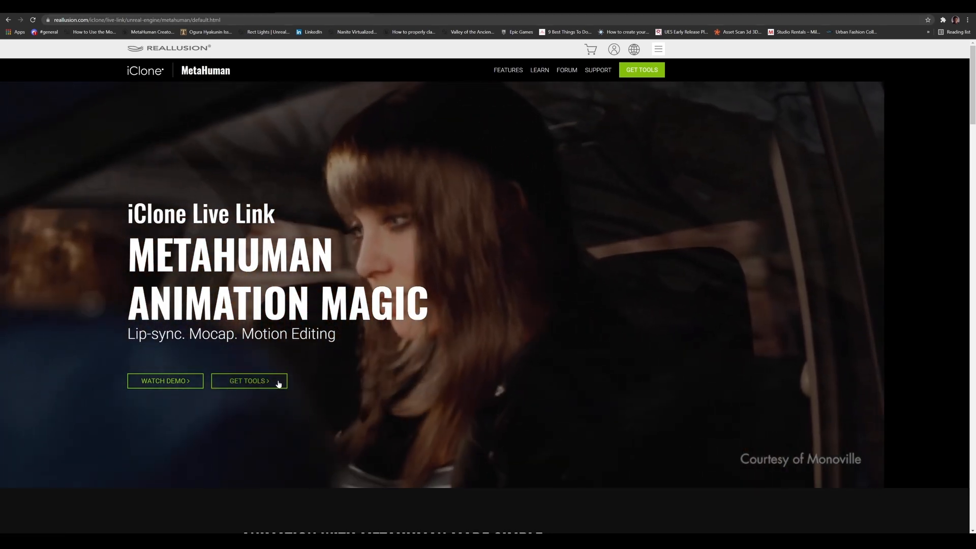
On the Reallusion MetaHuman page in the browser, redeem the iClone MetaHuman Live Link Kit and download it.
click(278, 382)
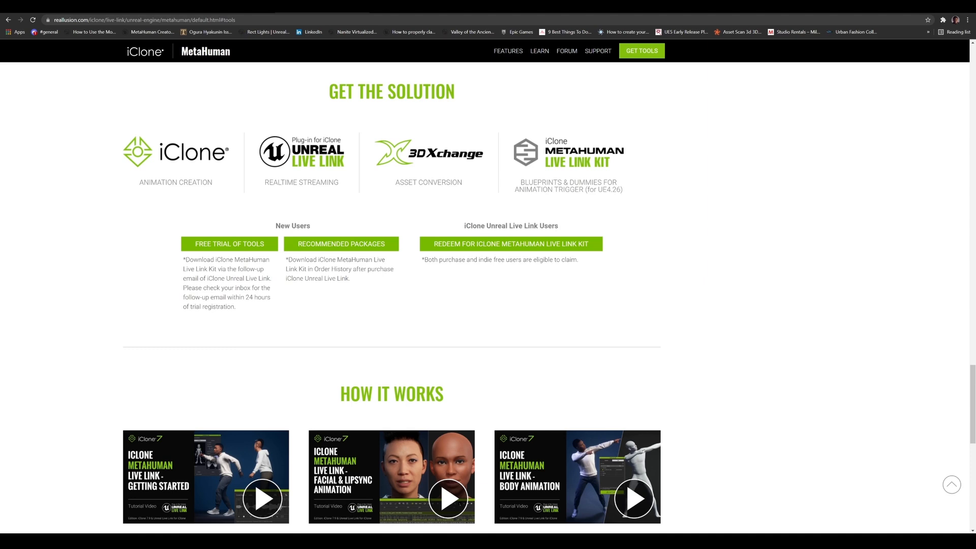
click(510, 246)
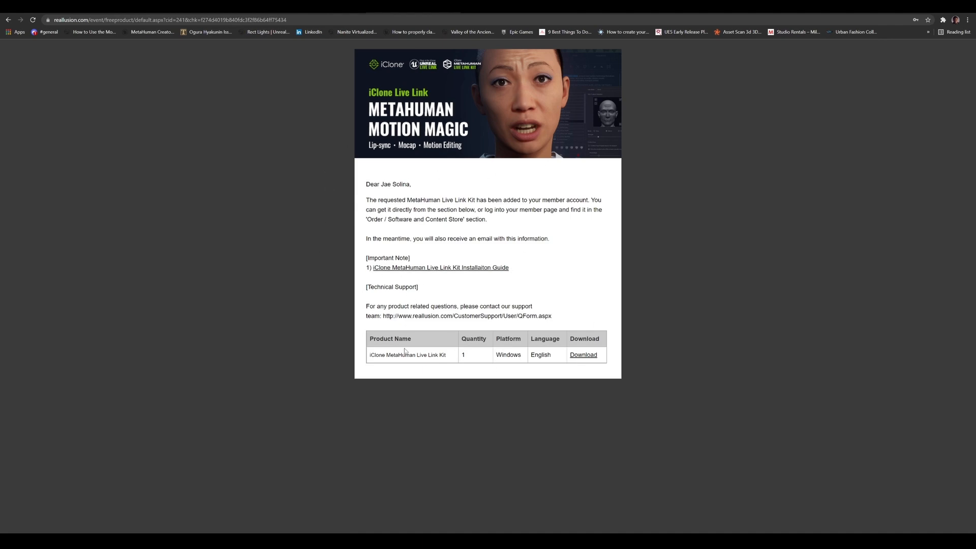
click(588, 357)
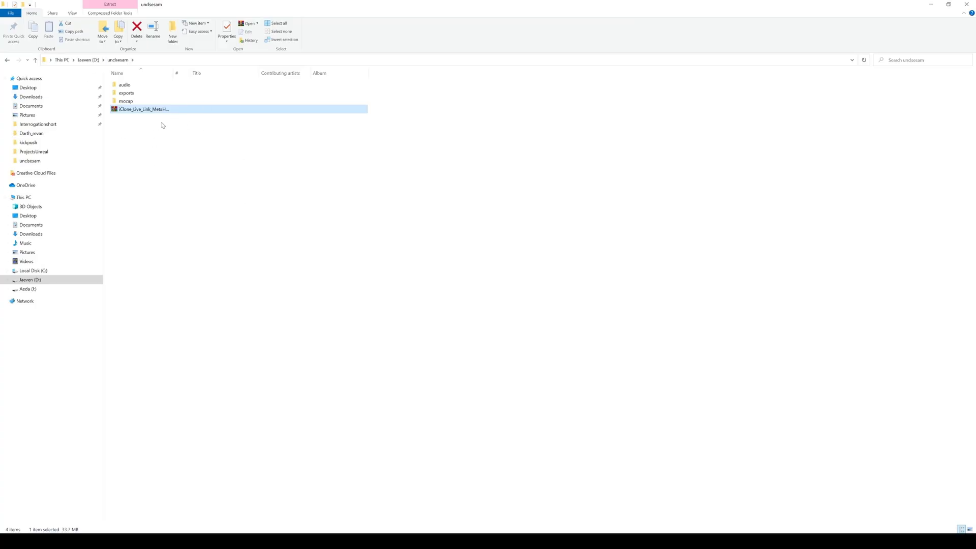
Extract the iClone_Live_Link_MetaHuman_Kit (2) archive in the unclsesam folder and open its iClone MetaHuman Live Link Kit_UE4.26 subfolder.
drag(174, 73, 247, 73)
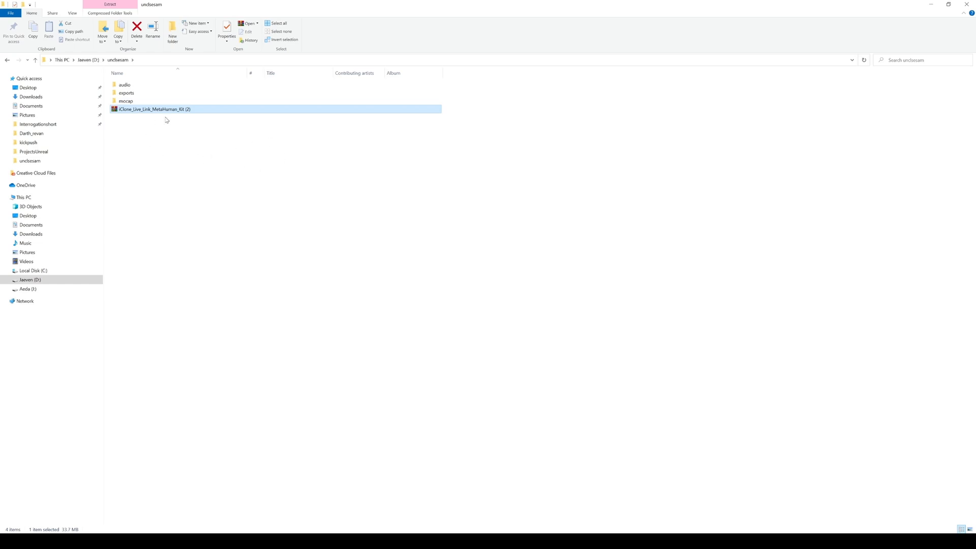
right_click(149, 108)
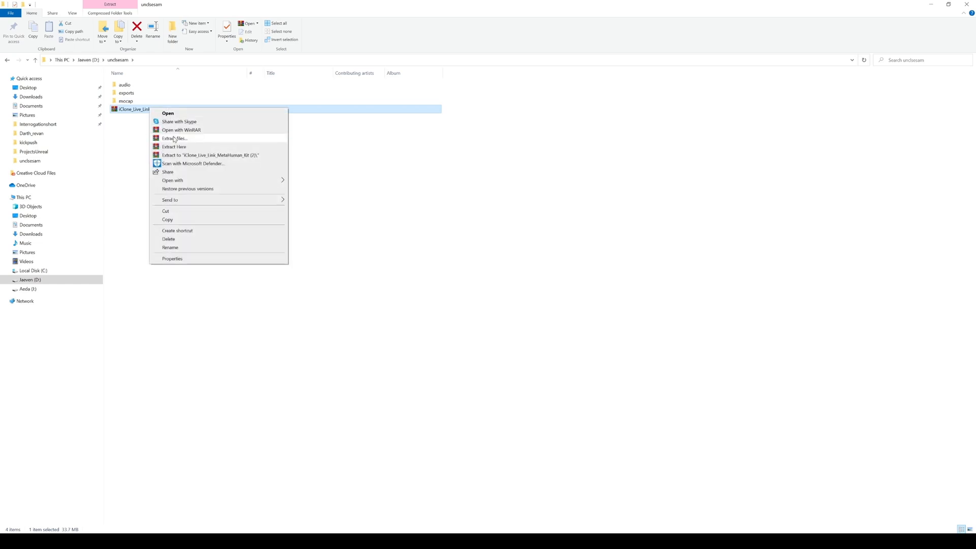
click(174, 138)
click(508, 354)
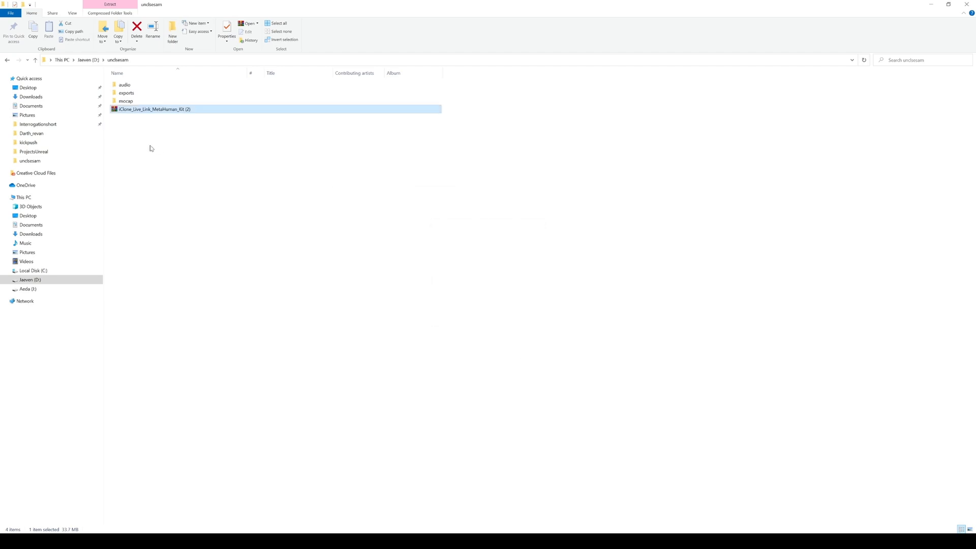
double_click(154, 101)
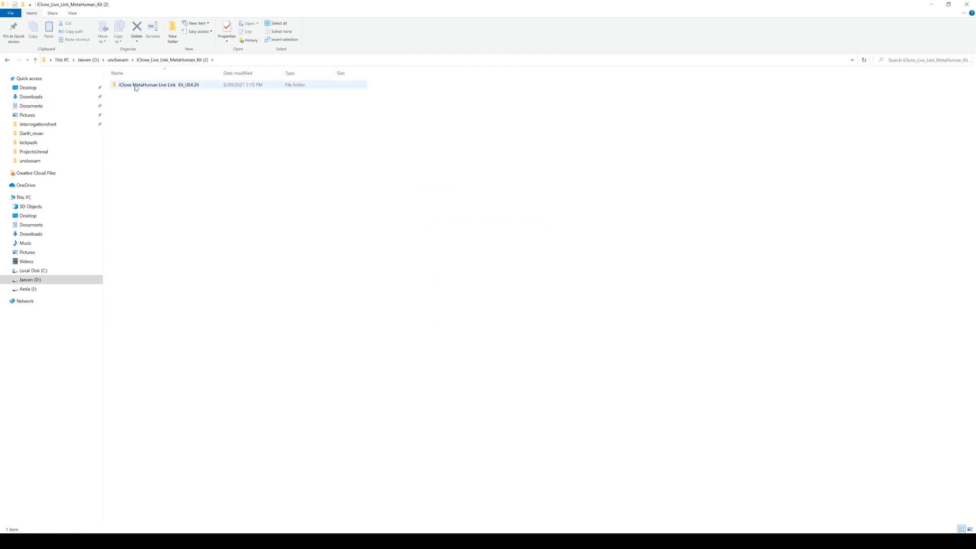
double_click(136, 86)
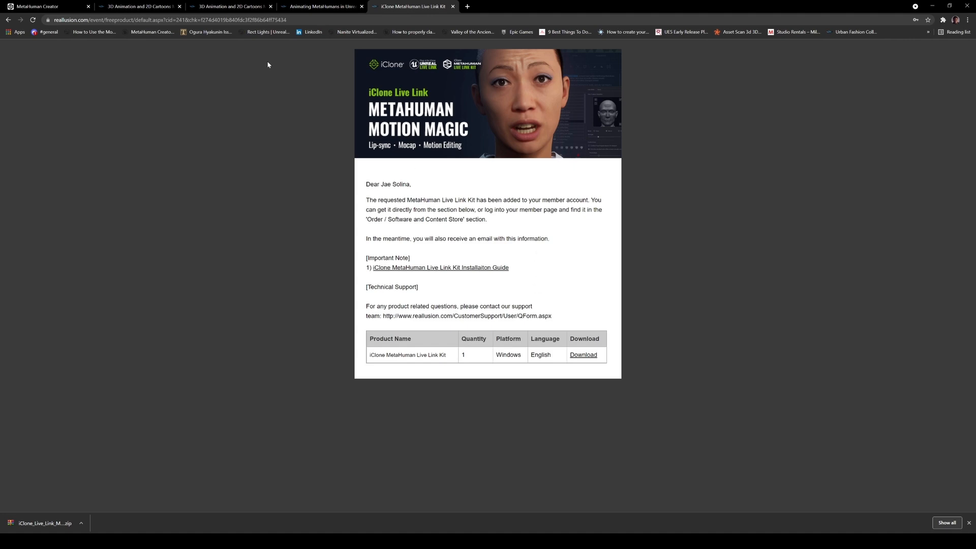
Switch to MetaHuman Creator in the browser, open the Mary character for editing and stop its preview animation.
click(40, 8)
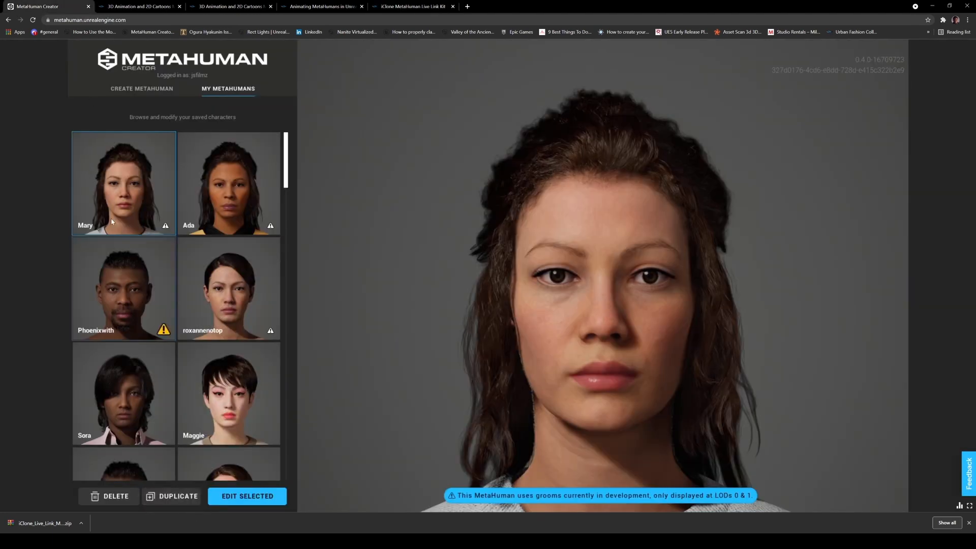
click(242, 494)
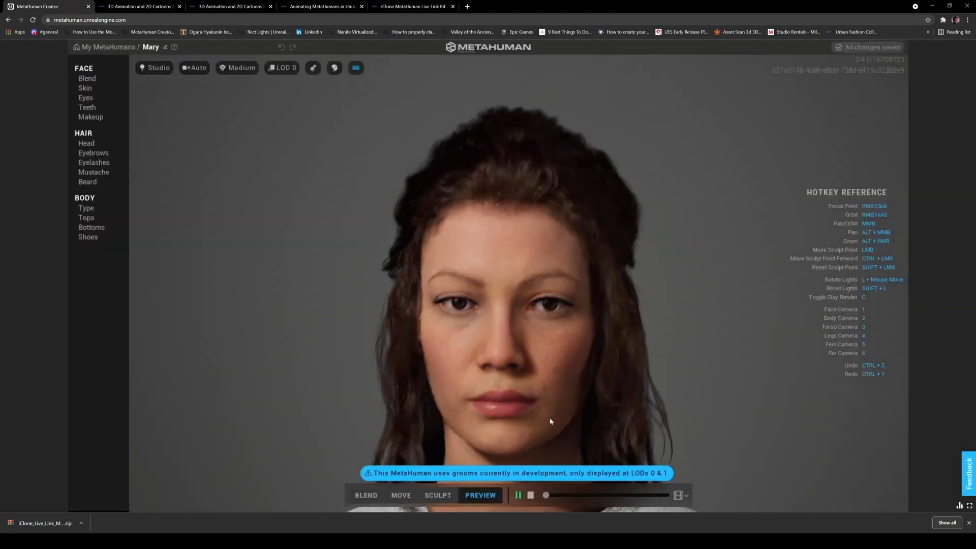
click(530, 495)
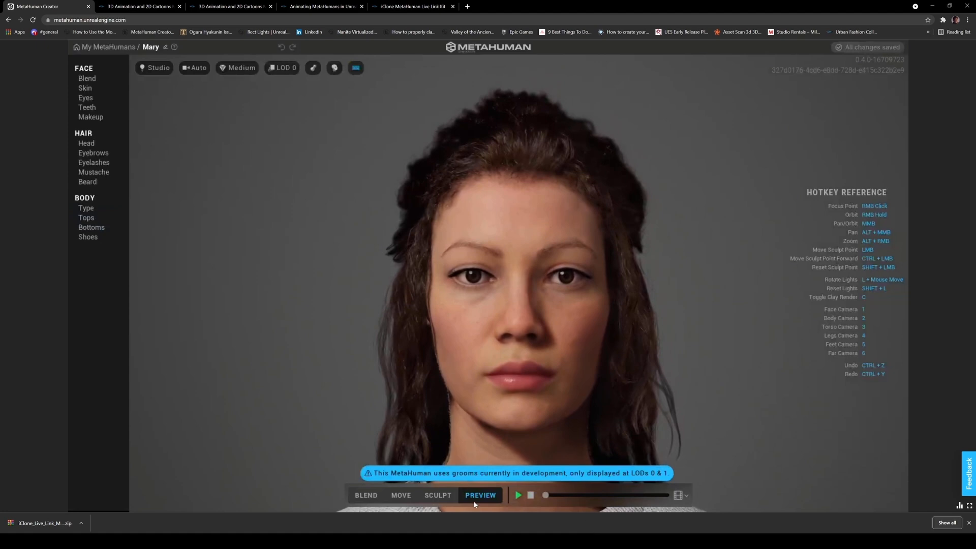
Change Mary's body type to the average-height male build in the first row.
click(91, 209)
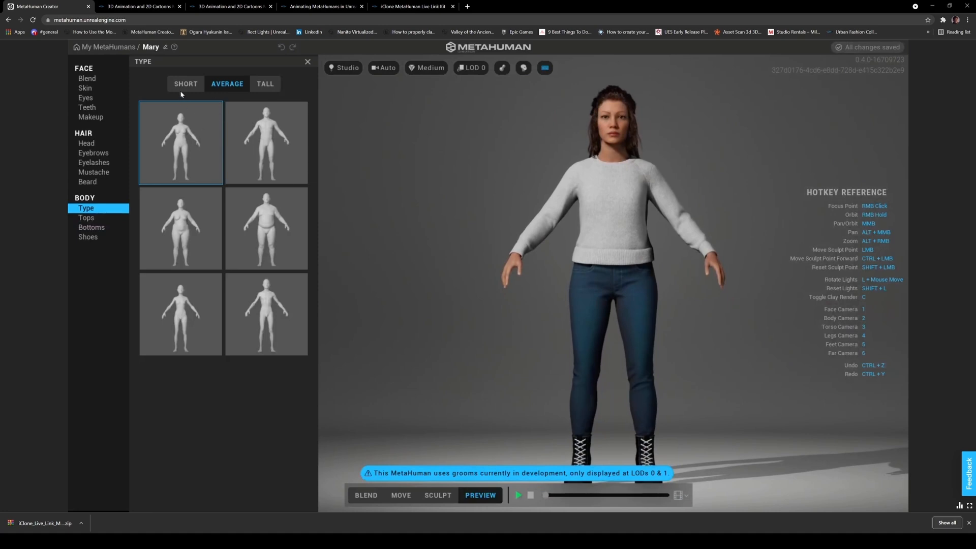
click(223, 86)
click(265, 143)
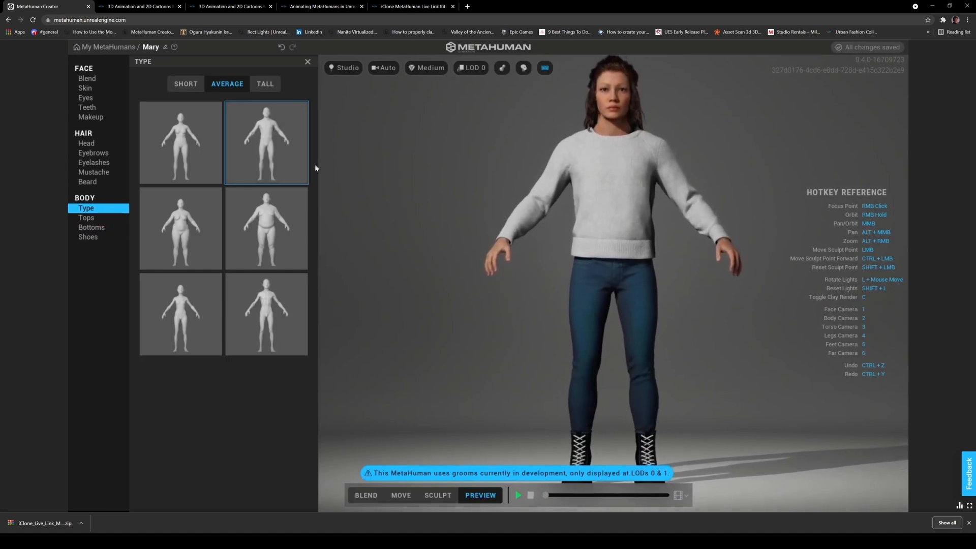
Set Mary's body type to the average-height female build in the first row and select the matching f_med_nrw_body file in MetaHuman Dummies.
click(193, 140)
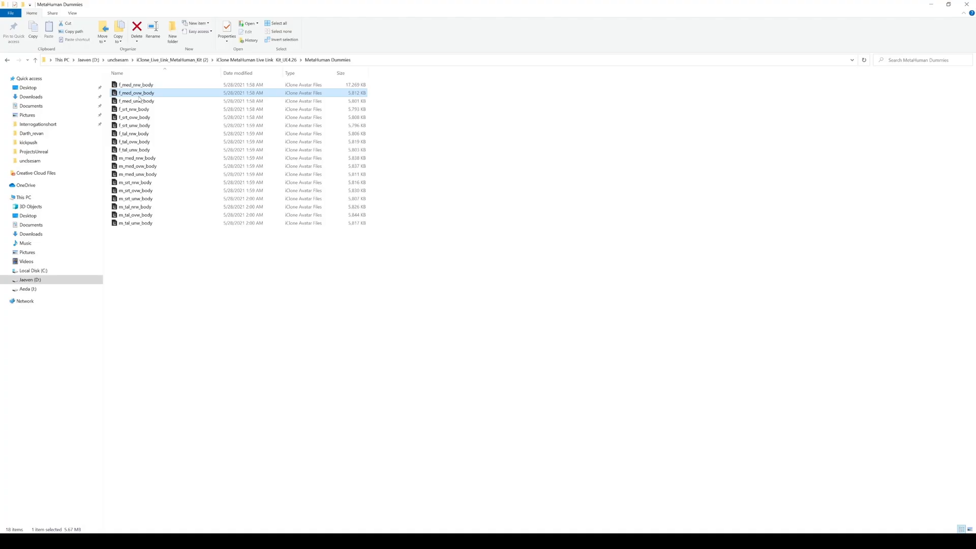
click(139, 101)
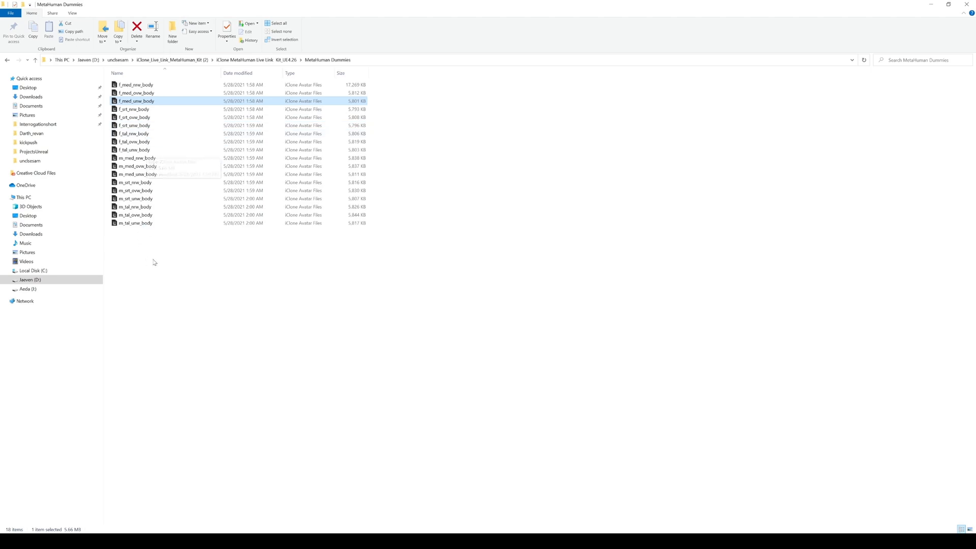
drag(160, 260, 202, 263)
click(139, 85)
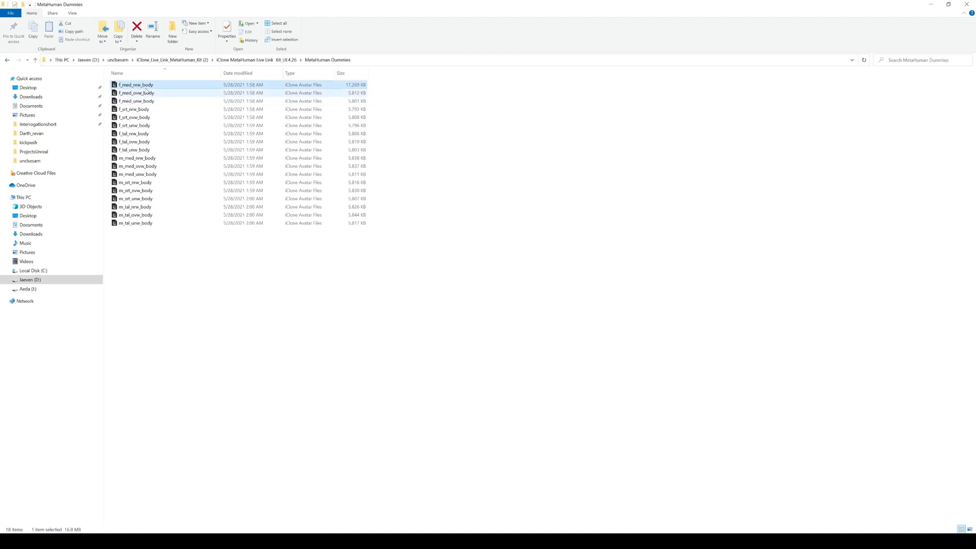
click(136, 94)
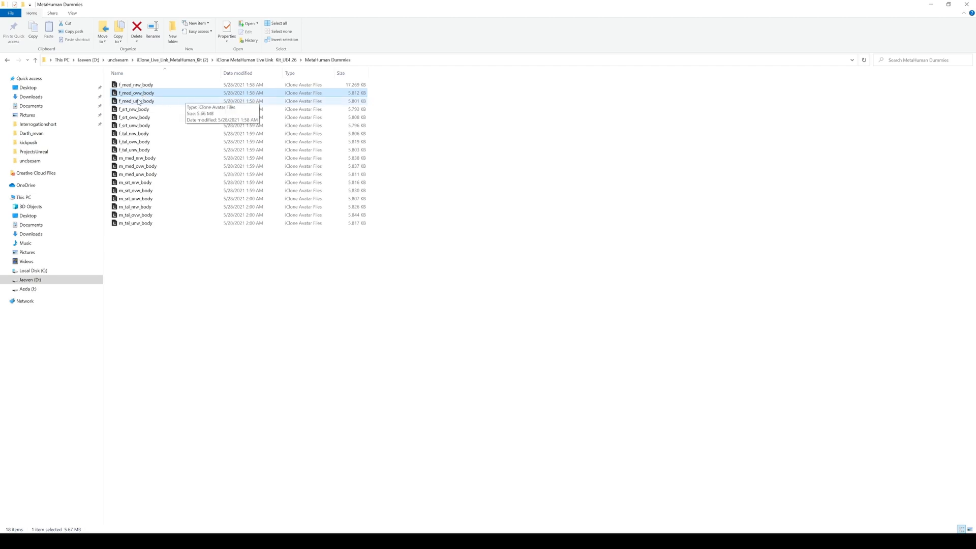
click(148, 86)
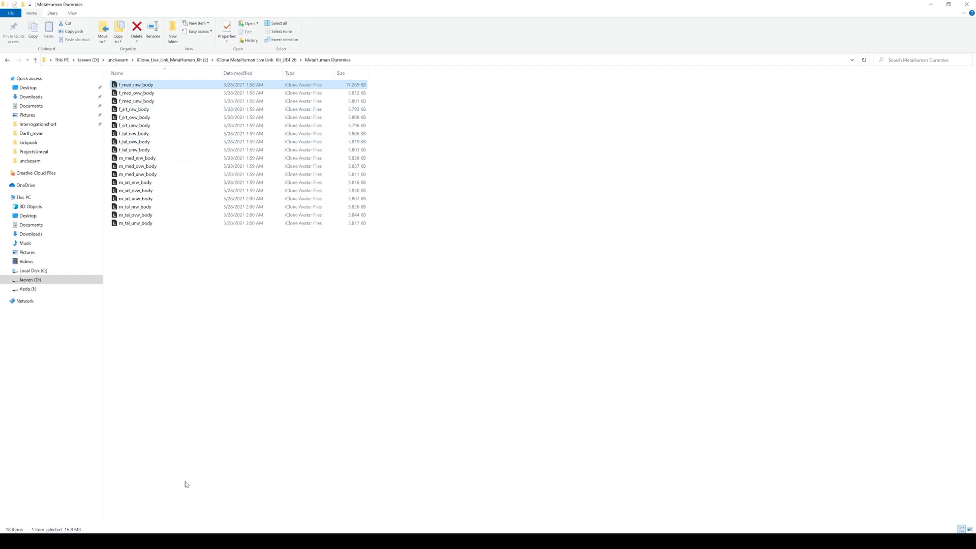
Switch to iClone 7 and set the project's total frames to 7200.
click(142, 541)
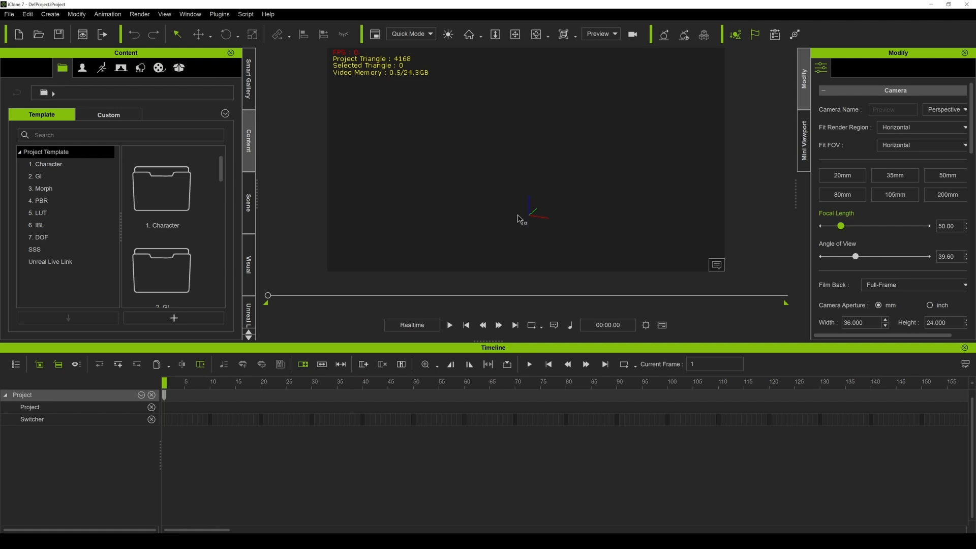
click(645, 326)
click(372, 198)
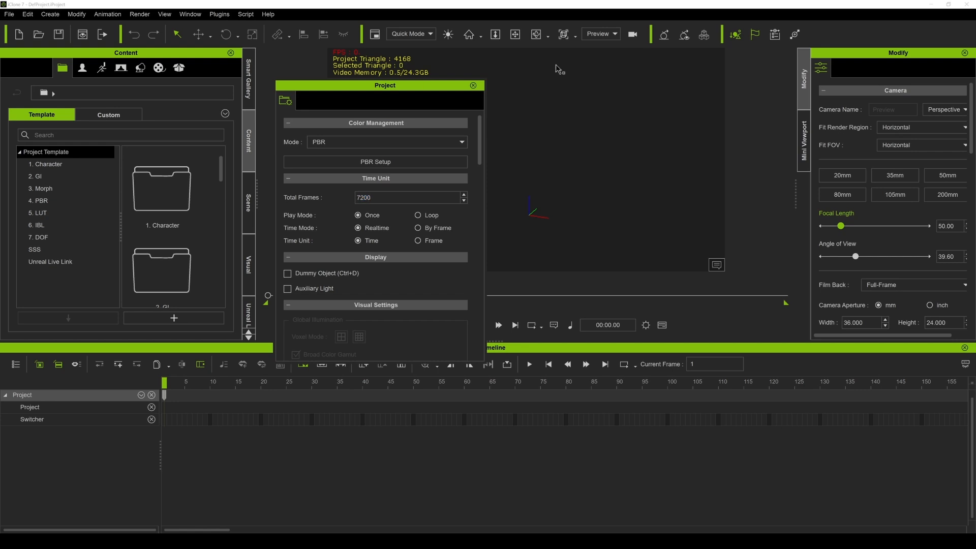
click(473, 86)
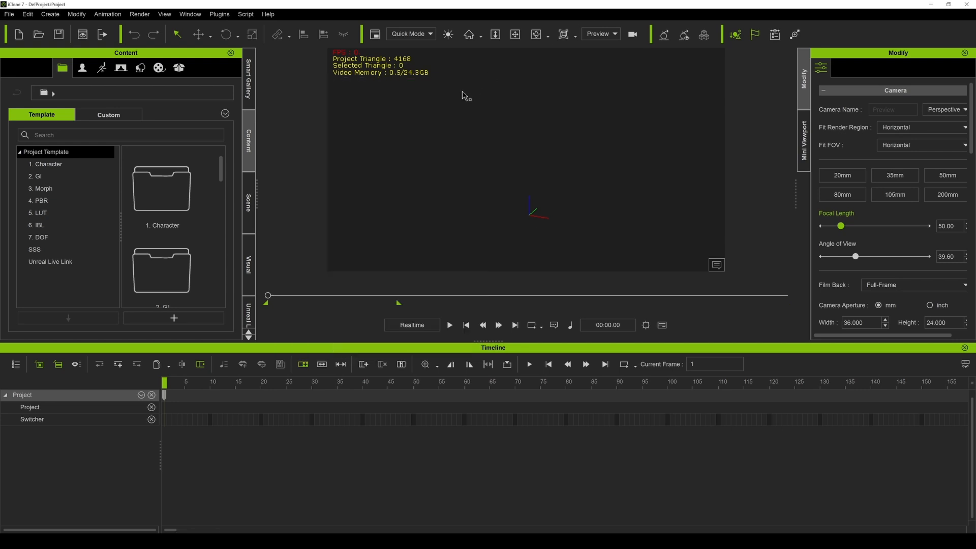
Import the f_med_nrw_body avatar into the iClone project and frame it in the view.
click(6, 15)
mouse_move(73, 81)
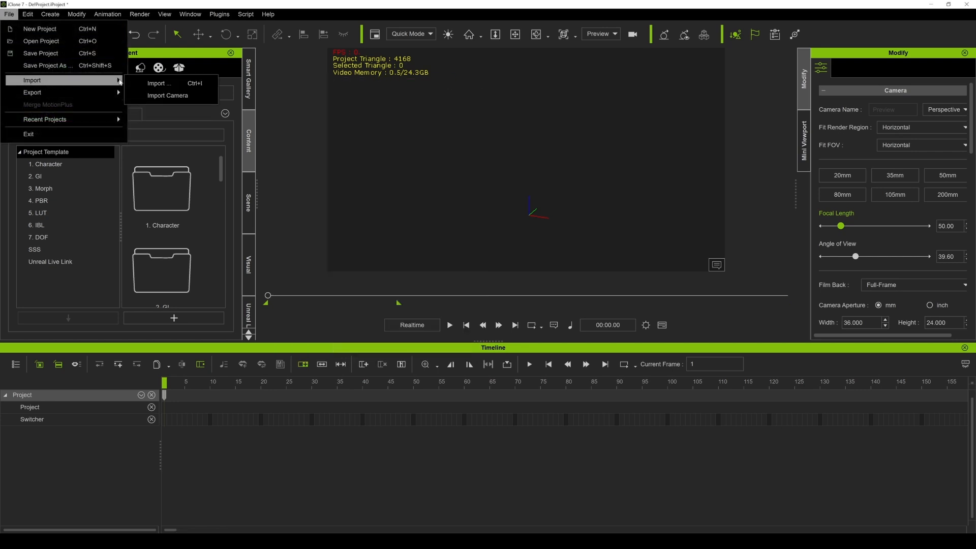
click(158, 83)
click(99, 65)
click(240, 225)
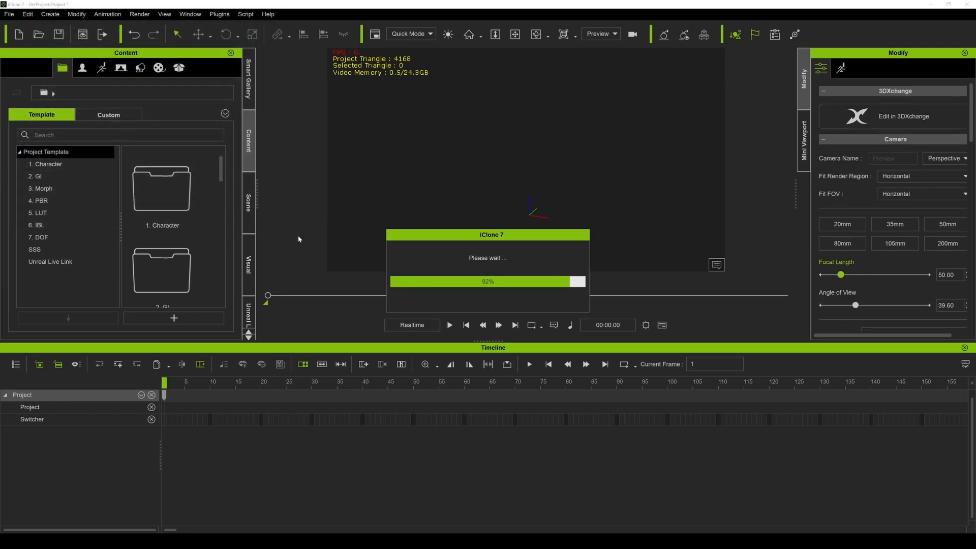
scroll(592, 112, up, 5)
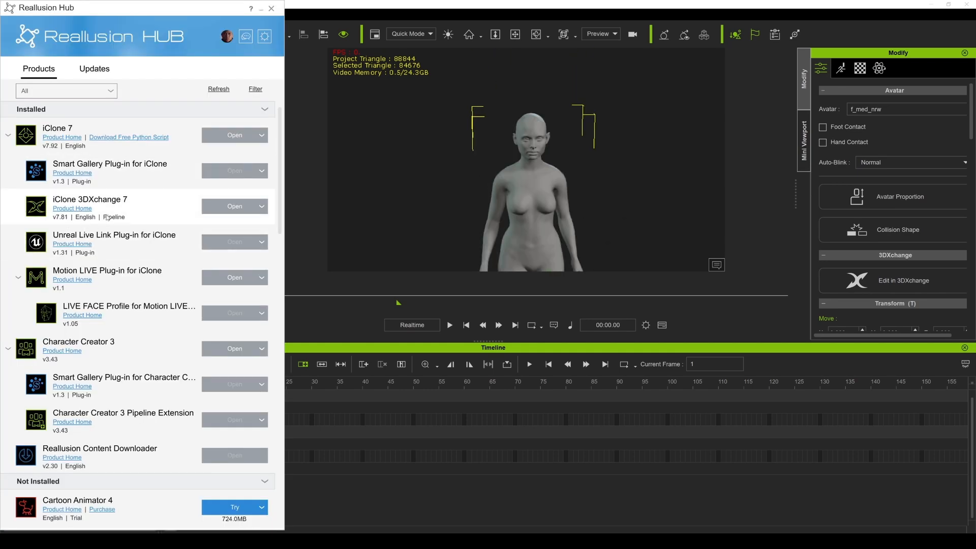
Launch iClone 3DXchange 7 from Reallusion Hub and import femaleagent.fbx from the unclsesam mocap folder with the default FBX options.
click(217, 211)
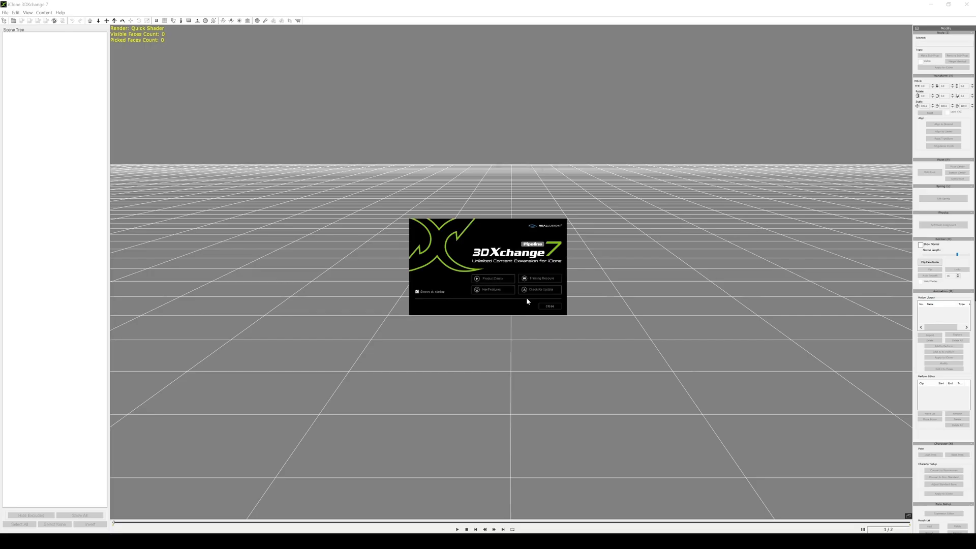
click(550, 306)
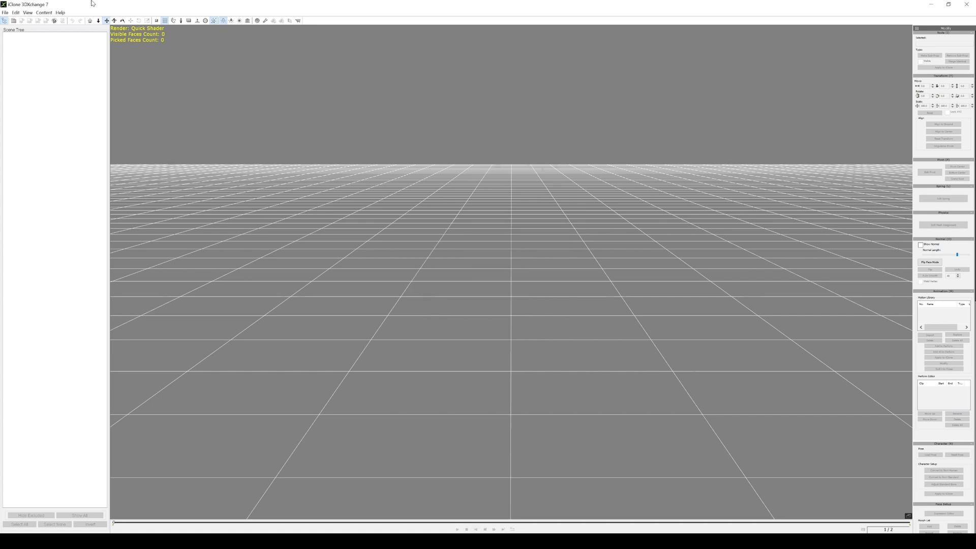
click(5, 12)
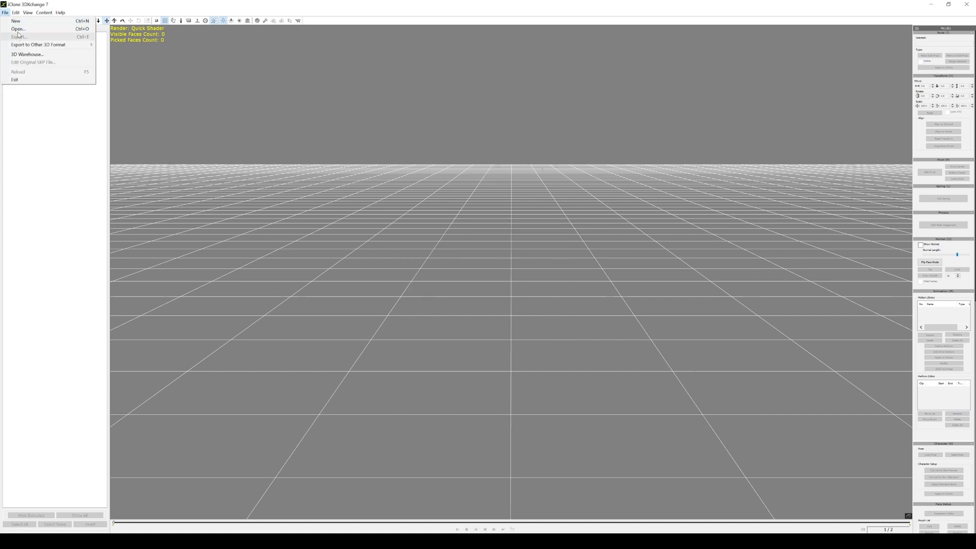
click(18, 29)
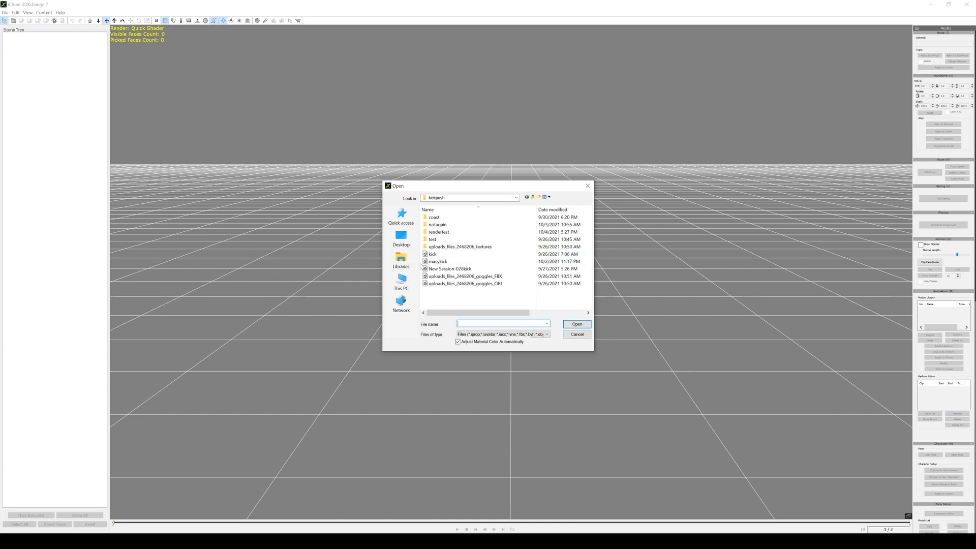
click(483, 198)
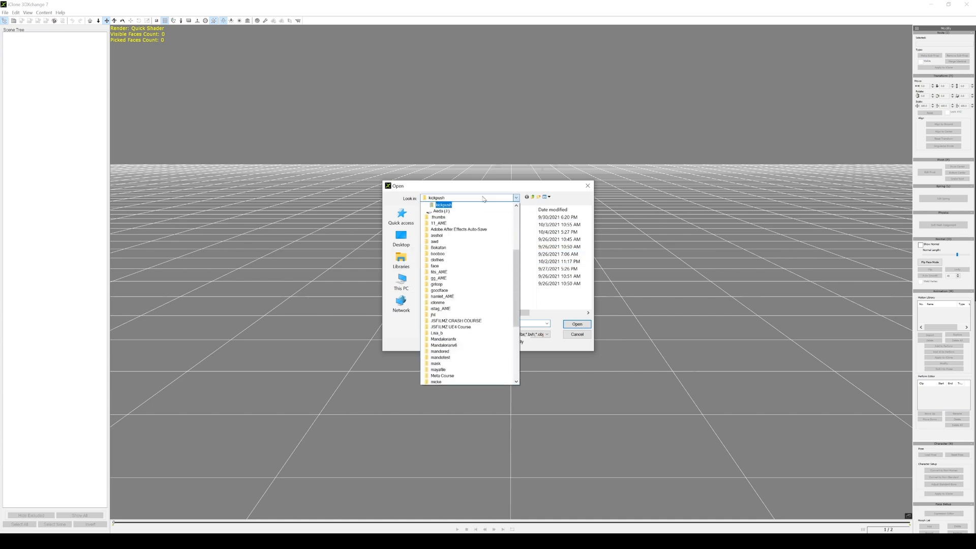
drag(516, 255, 524, 214)
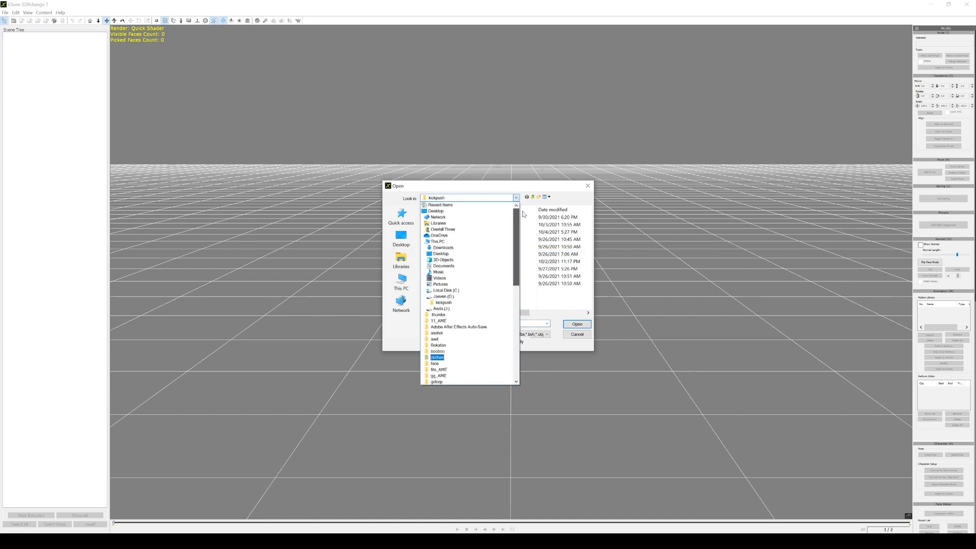
click(446, 297)
double_click(446, 225)
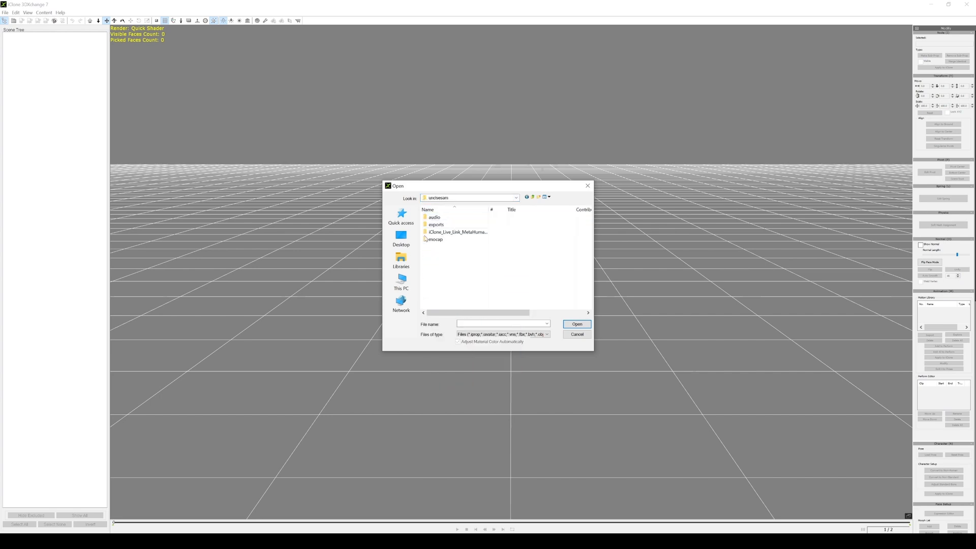
double_click(437, 238)
click(449, 220)
click(576, 325)
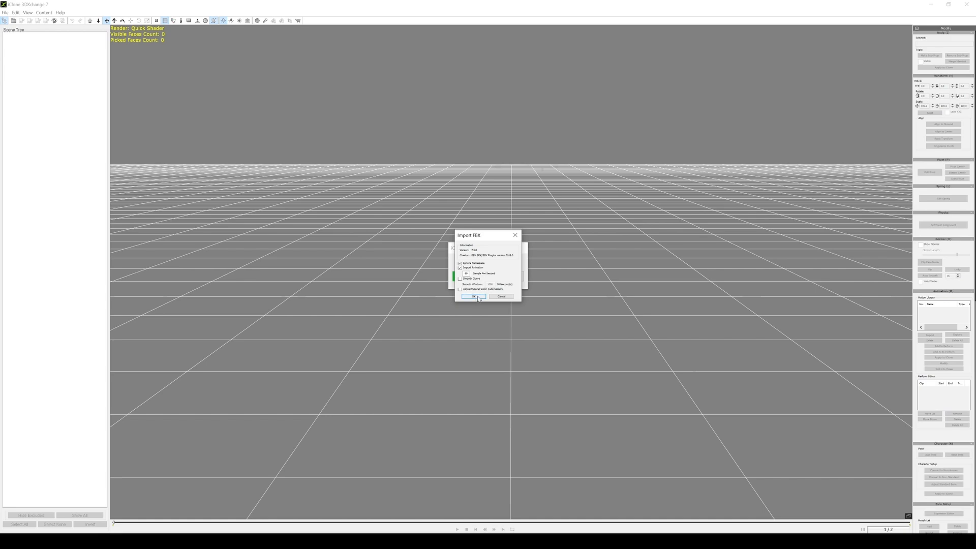
click(473, 297)
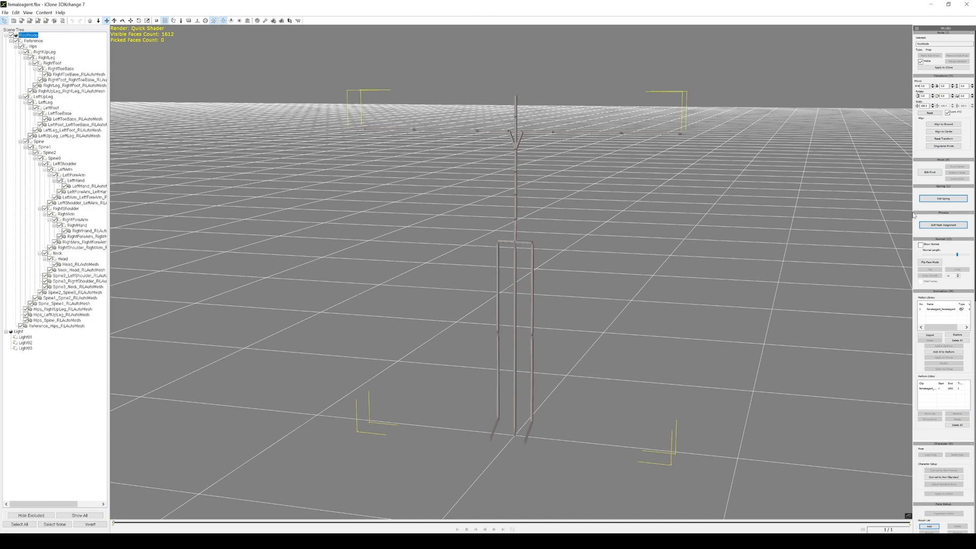
Play and stop the femaleagent clip from the motion library, and start converting the skeleton to a non-standard character.
right_drag(793, 211, 736, 178)
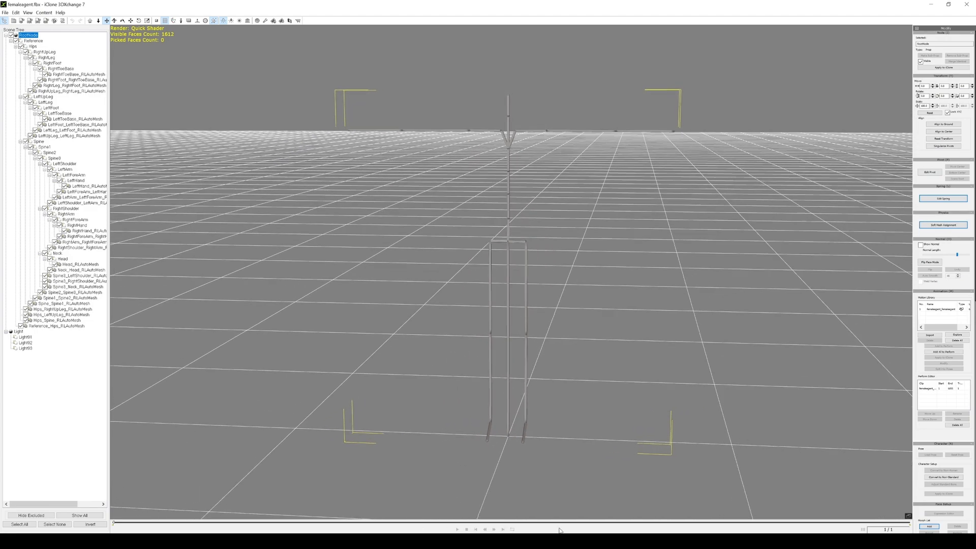
click(934, 358)
double_click(946, 310)
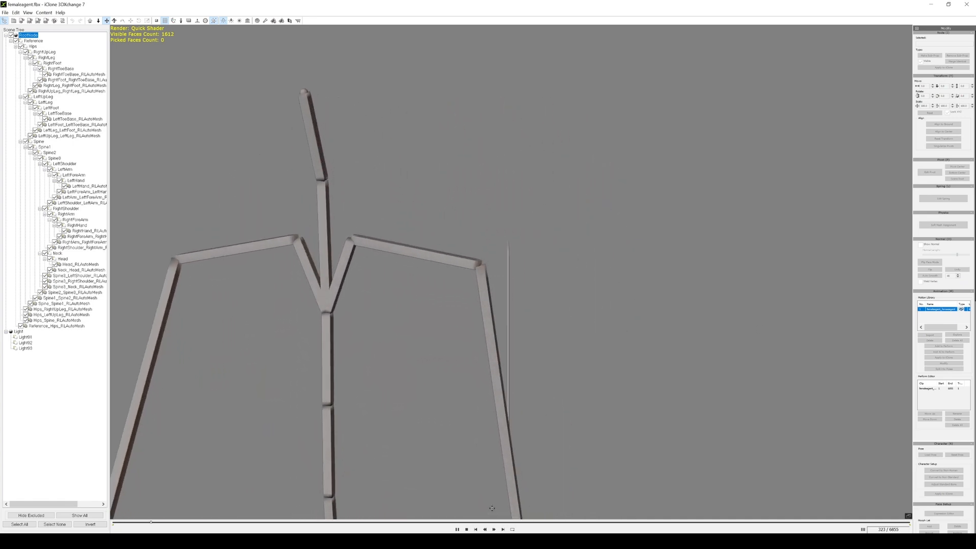
click(467, 529)
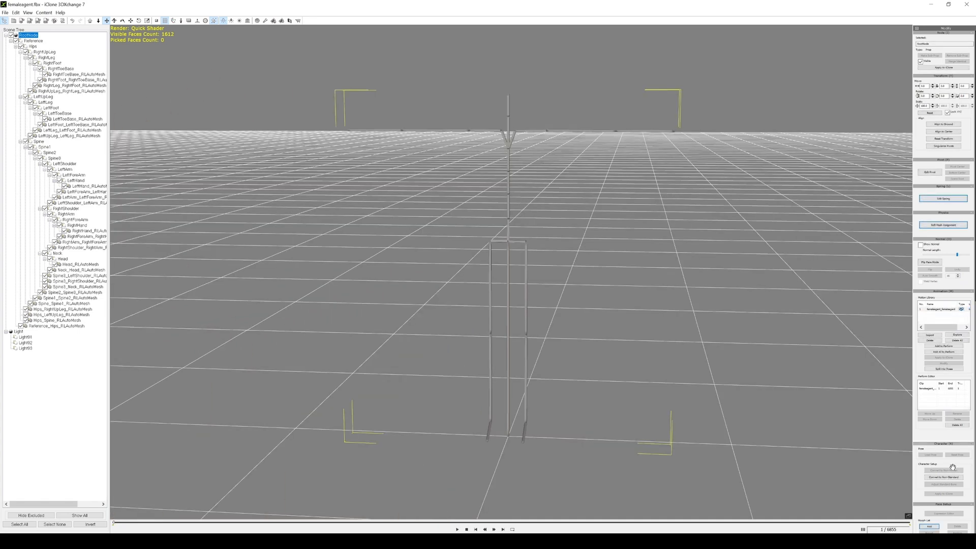
click(934, 477)
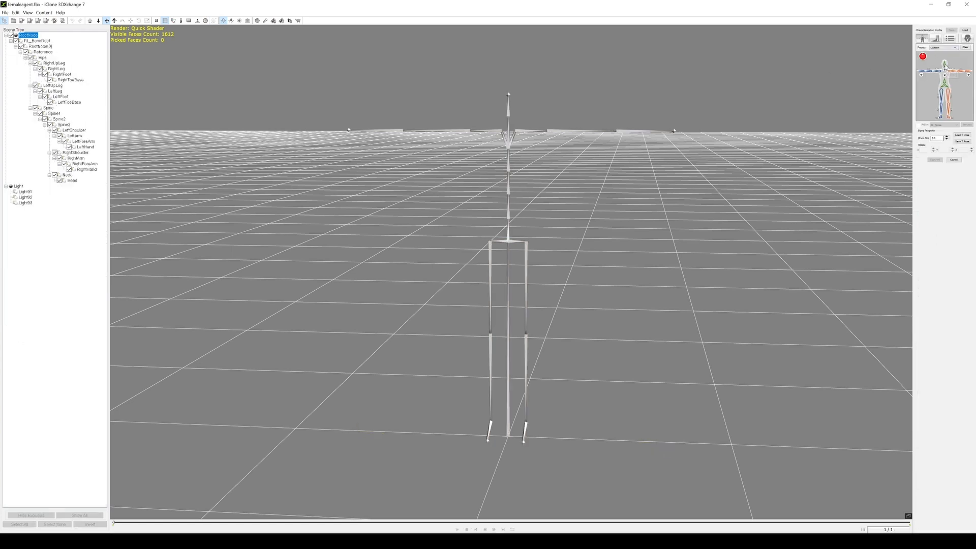
Manually map the skeleton's head and right arm bones to the characterization template.
click(945, 67)
click(508, 109)
click(933, 74)
click(485, 133)
click(930, 72)
click(437, 132)
Map the hip bone and both shoulder bones in the torso template, and return to the full-body template.
click(945, 78)
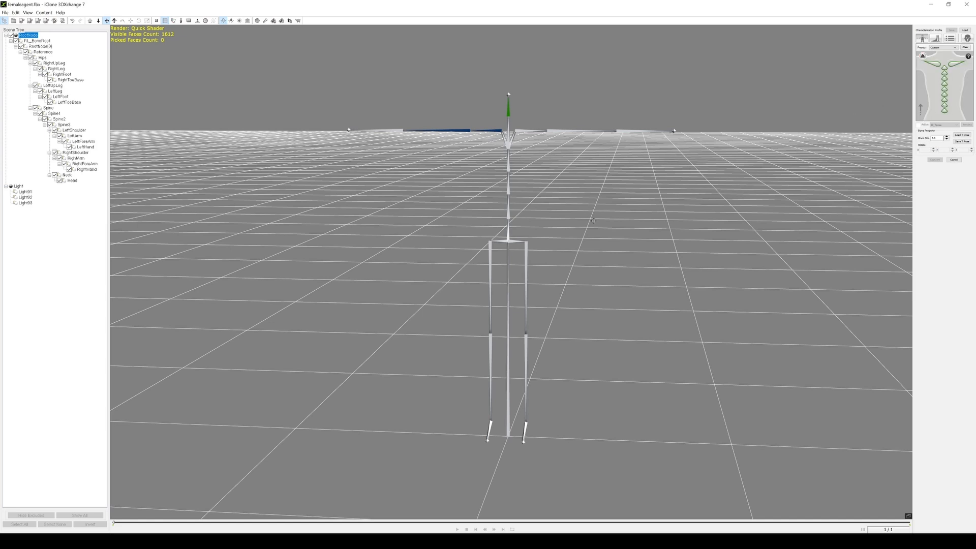
click(943, 114)
click(507, 235)
click(934, 65)
click(490, 130)
click(954, 64)
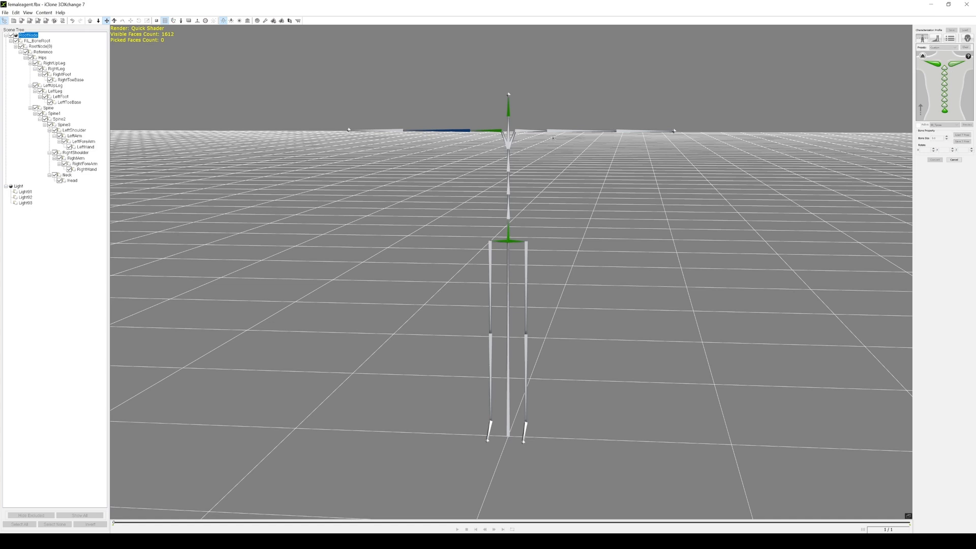
click(534, 131)
click(924, 57)
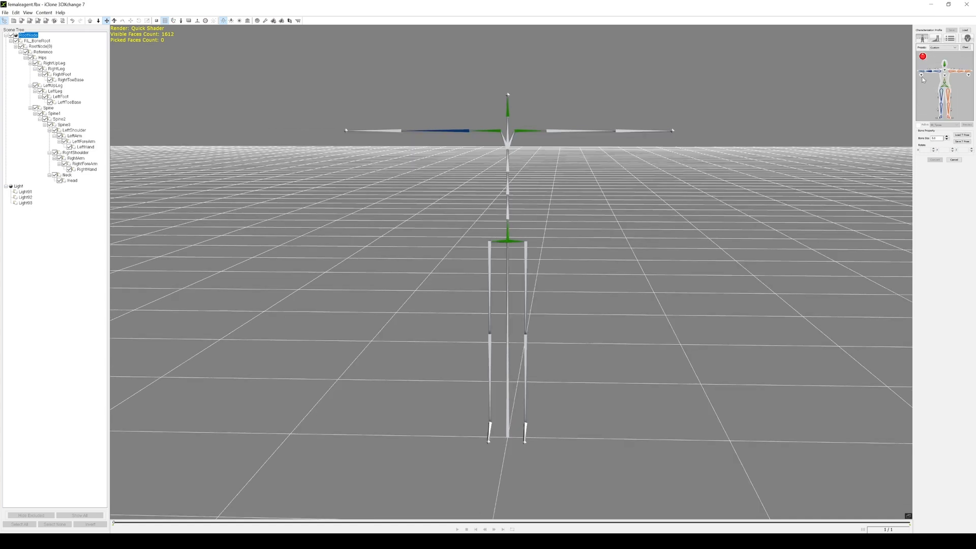
Examine the hand bone template, the skeleton from another angle and the available bone-mapping presets.
click(921, 76)
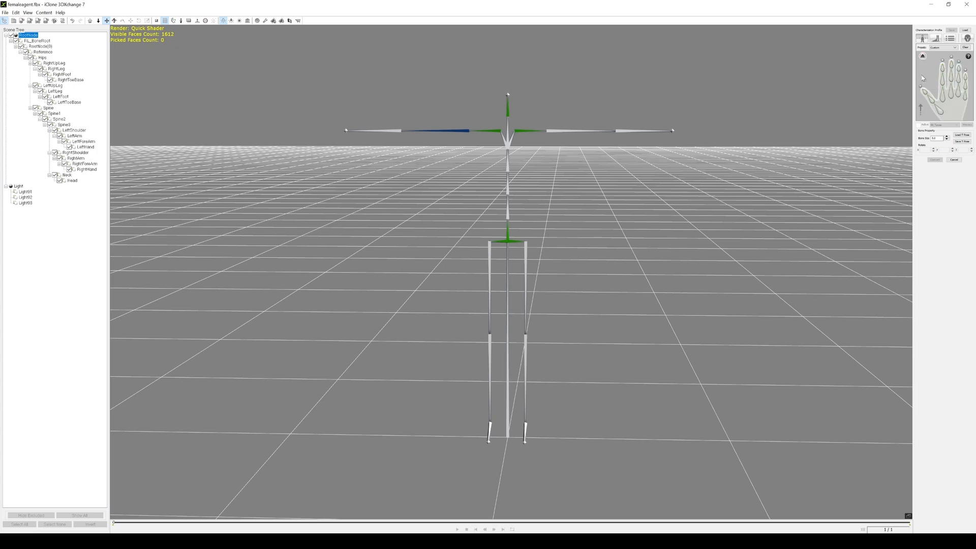
click(923, 58)
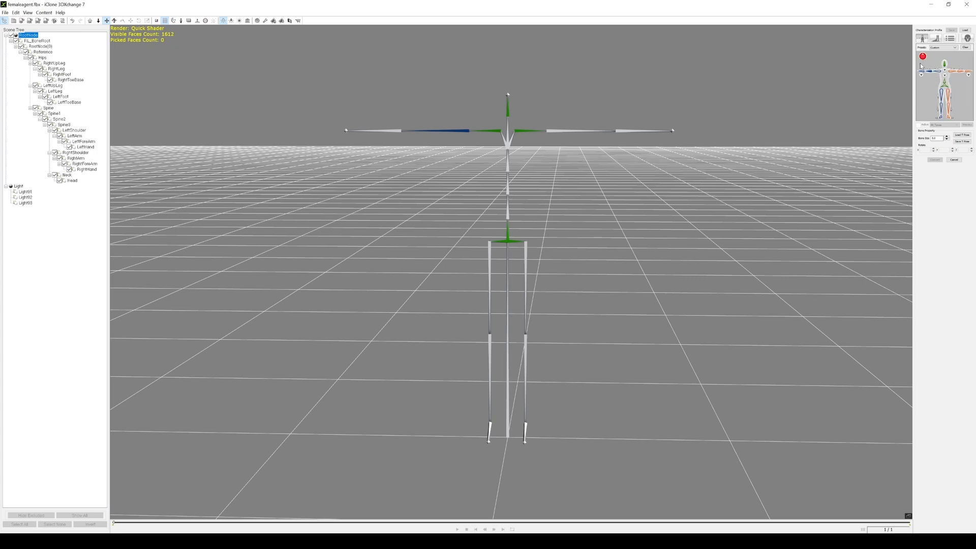
right_drag(703, 127, 625, 225)
right_drag(565, 301, 867, 96)
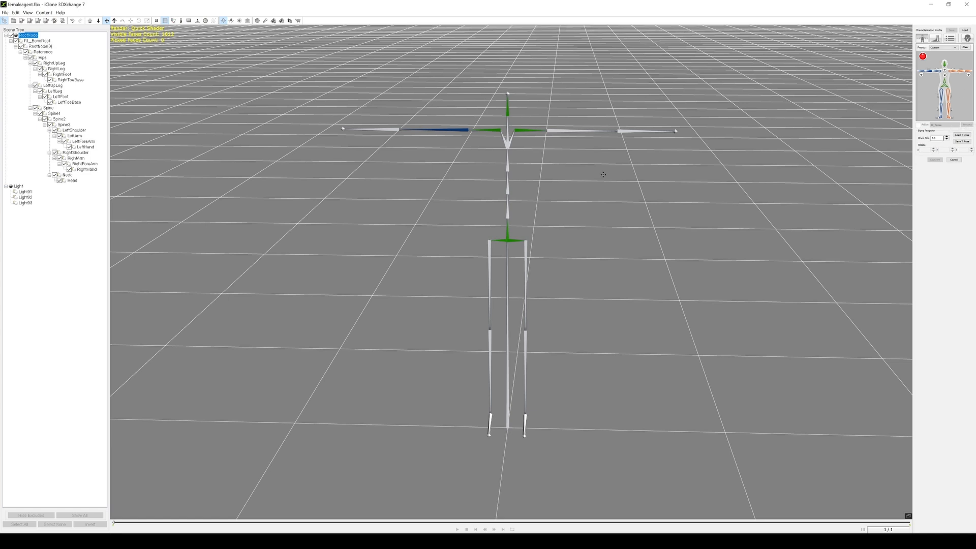
click(944, 50)
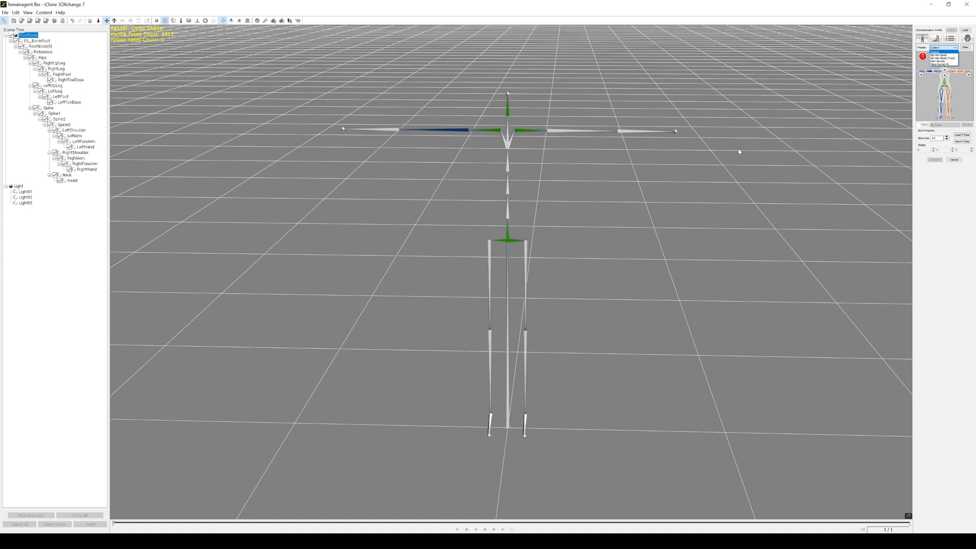
Load a characterization profile that maps the whole skeleton and convert it to a non-standard character.
click(963, 31)
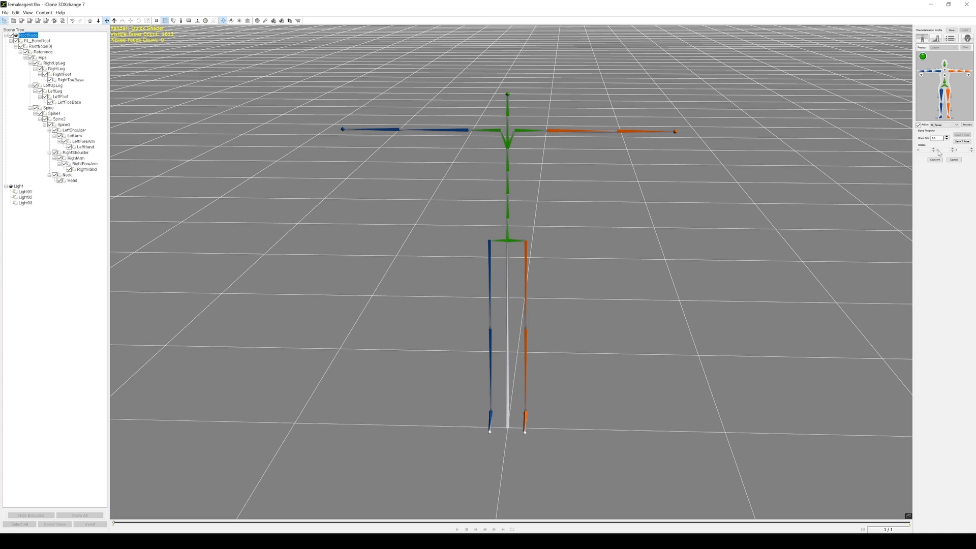
click(930, 160)
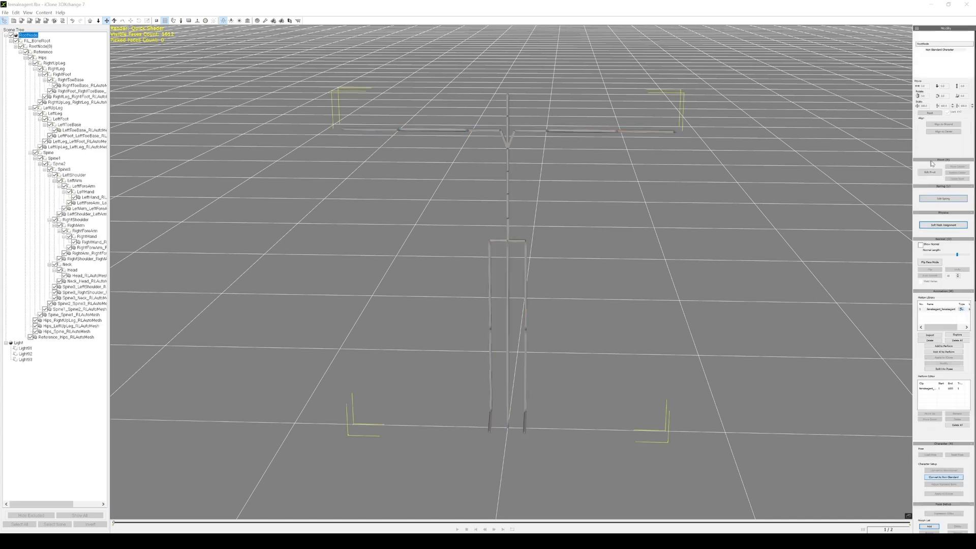
Apply the converted femaleagent motion to the f_med_nrw avatar in iClone.
key(Return)
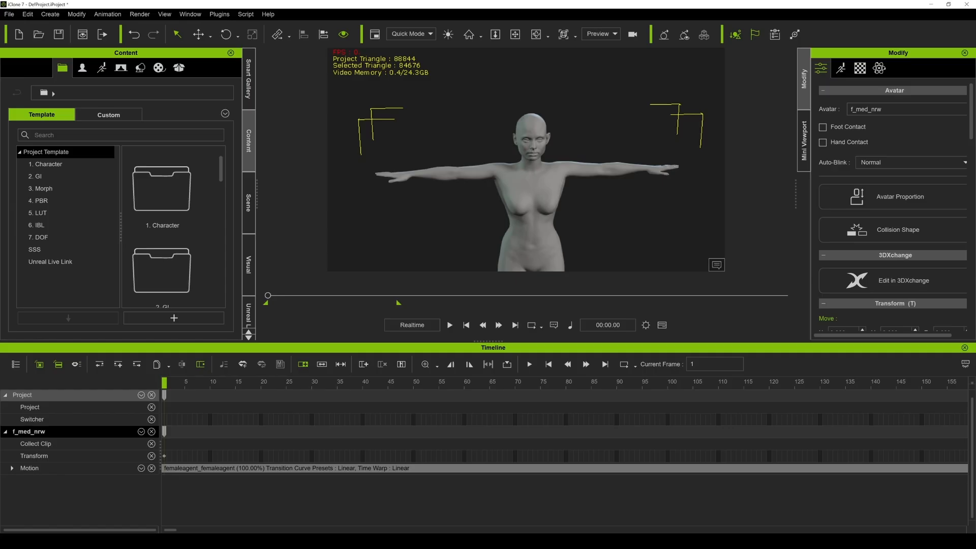
scroll(509, 182, down, 3)
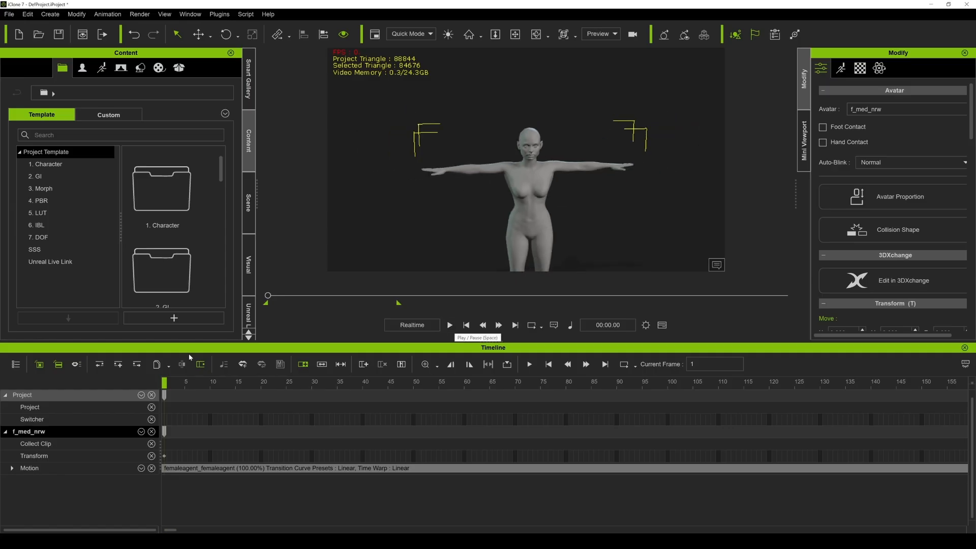
Scrub through the start of the avatar's motion and extend the playback range to the end of the femaleagent motion clip.
drag(165, 382, 210, 382)
right_drag(546, 159, 417, 168)
drag(209, 382, 506, 397)
scroll(574, 437, down, 5)
scroll(485, 427, down, 10)
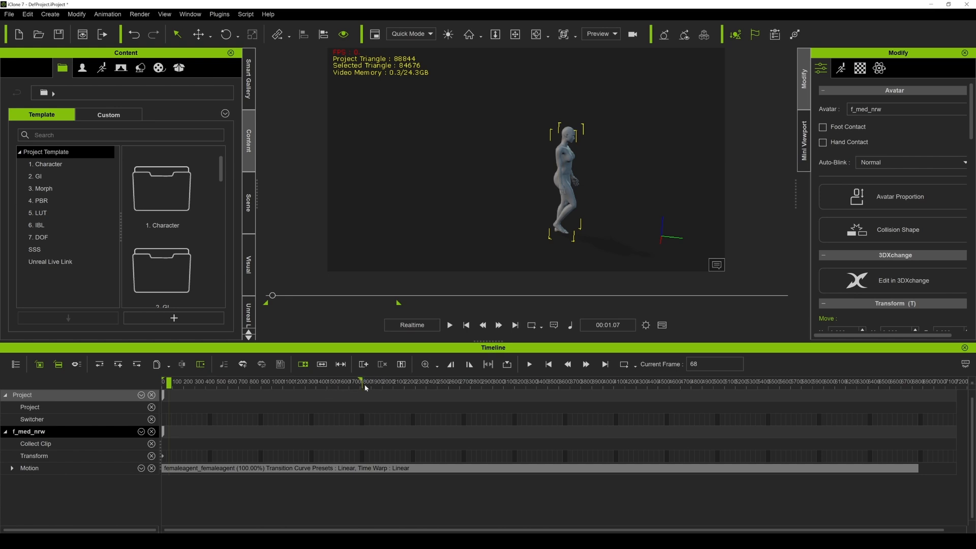
drag(360, 381, 915, 390)
Break the femaleagent motion clip at frame 1926, delete the first part, and move the remaining clip to frame 1.
drag(161, 381, 374, 393)
right_drag(551, 168, 458, 146)
middle_drag(458, 146, 584, 159)
scroll(585, 159, down, 2)
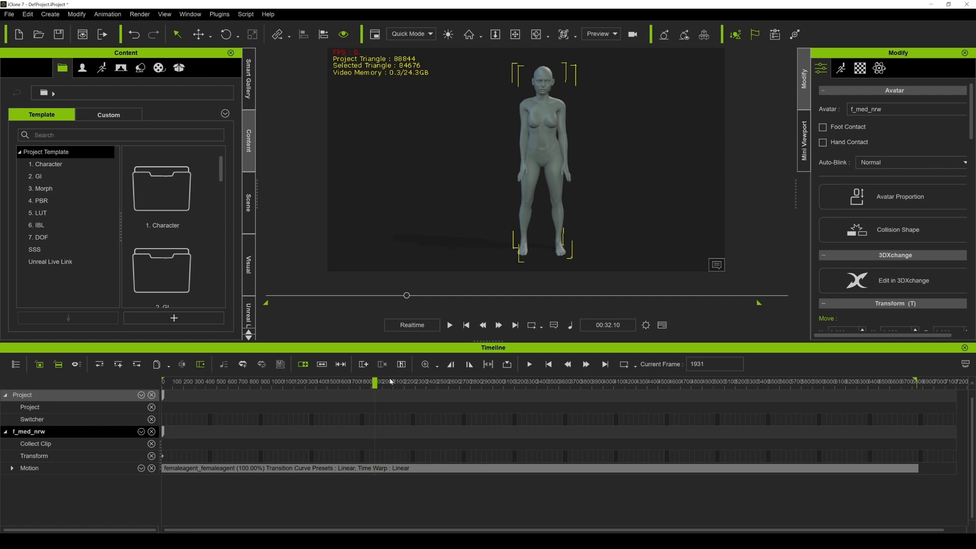
right_click(374, 471)
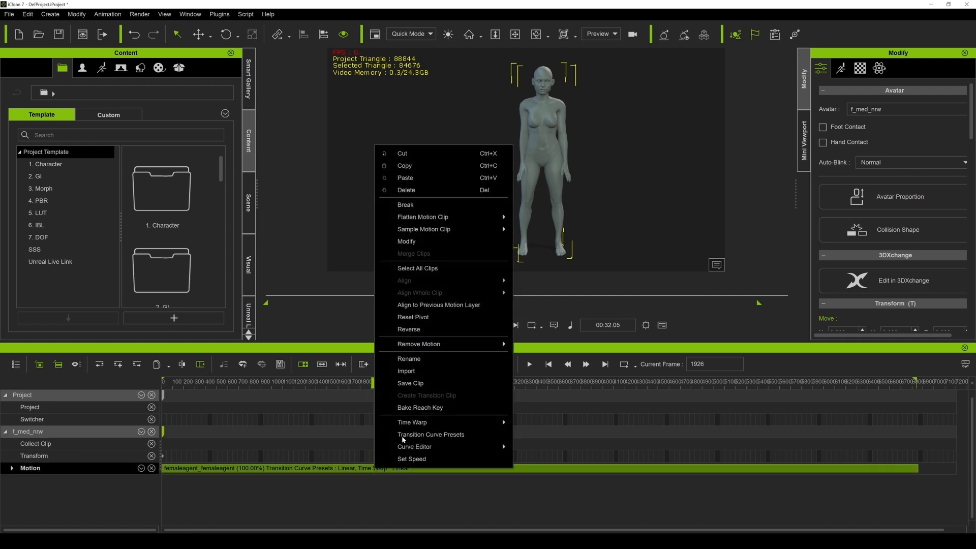
click(435, 205)
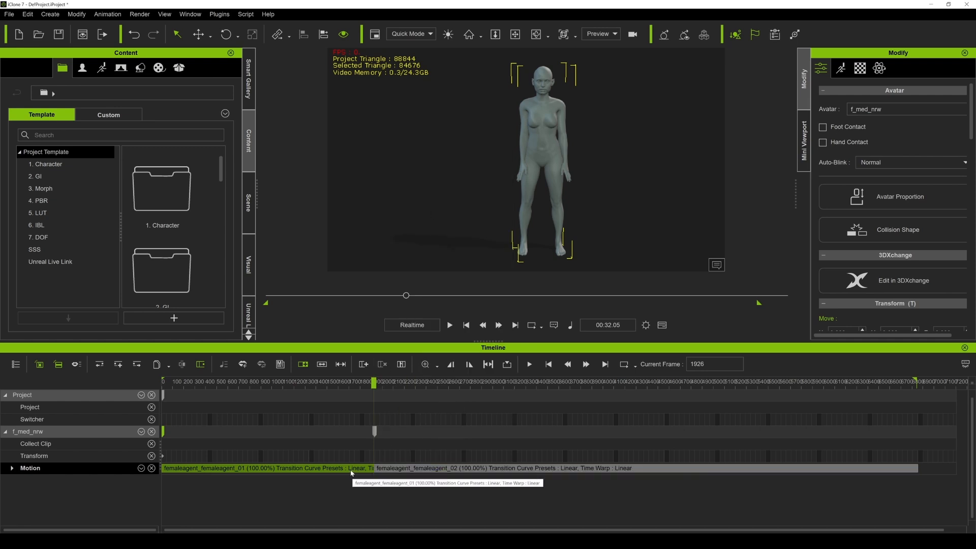
key(Delete)
drag(390, 470, 177, 479)
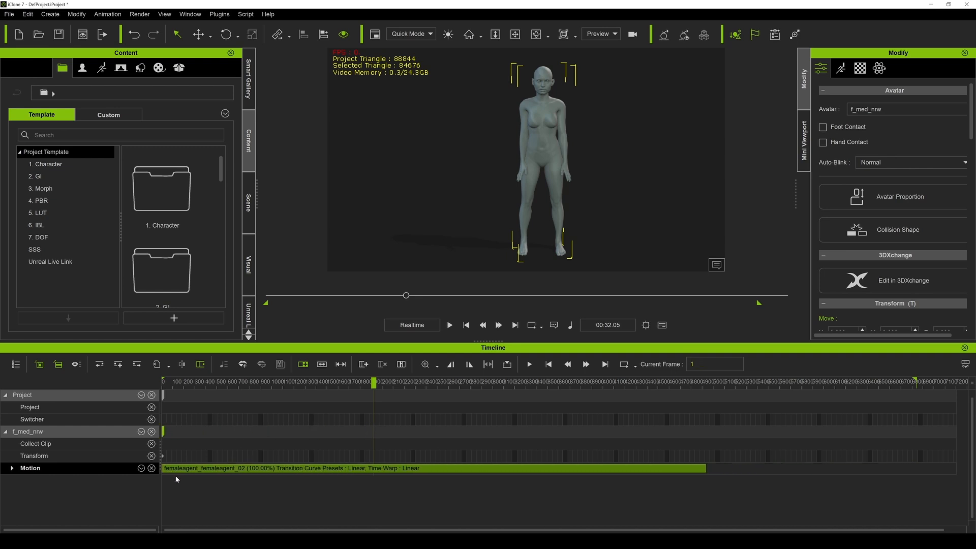
Play the trimmed motion from the start, break the clip at about frame 3600, and delete the trailing part.
drag(374, 382, 110, 396)
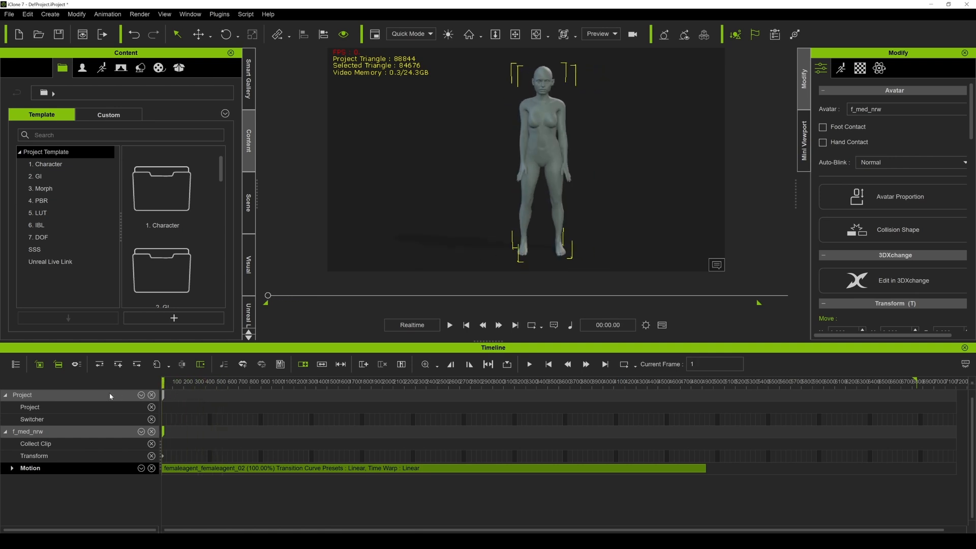
click(450, 325)
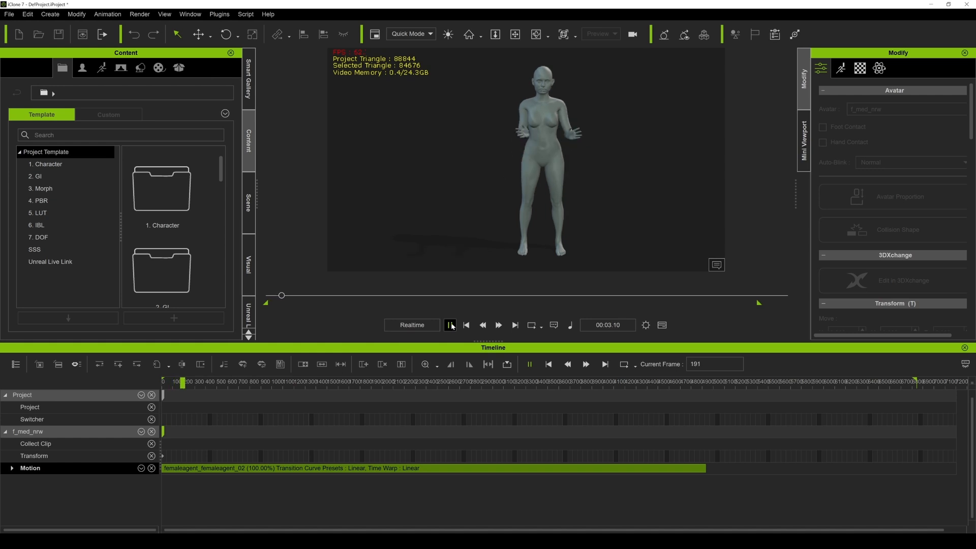
click(449, 325)
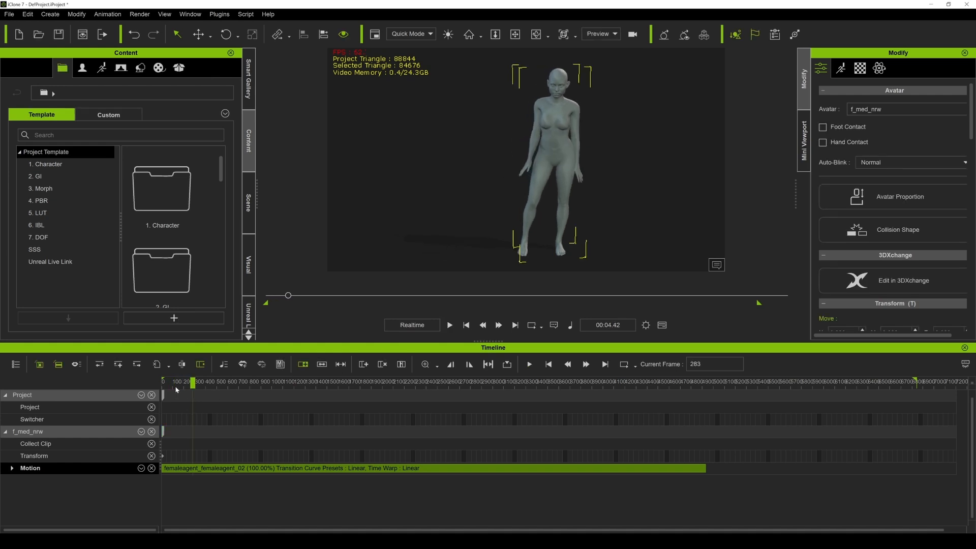
drag(197, 385, 559, 407)
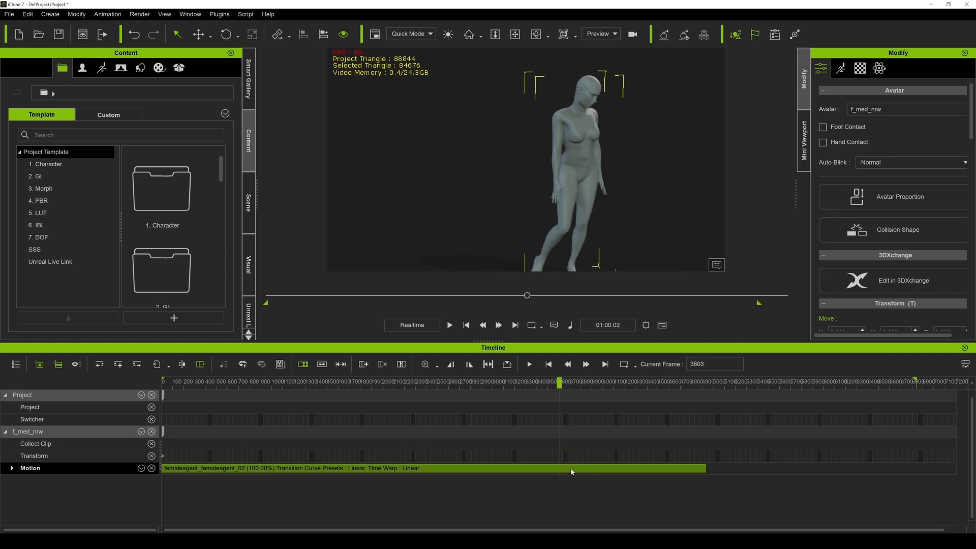
right_click(558, 471)
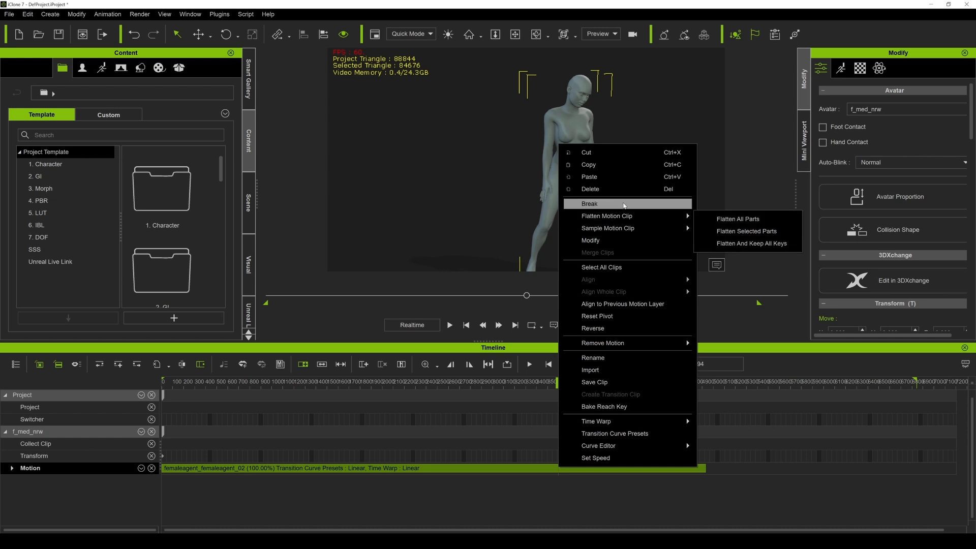
click(624, 204)
click(681, 468)
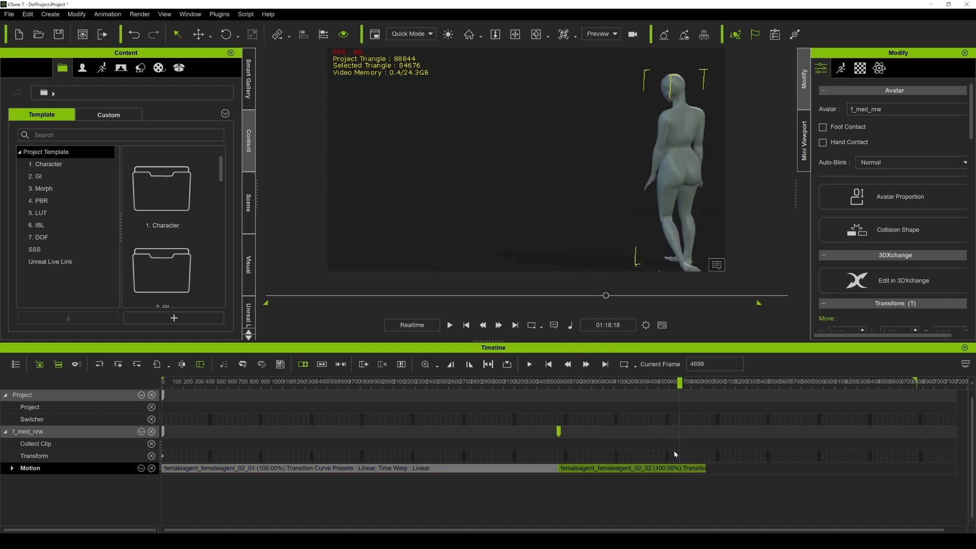
key(Delete)
Save the project as femalebody in the unclsesam folder on drive D.
click(9, 14)
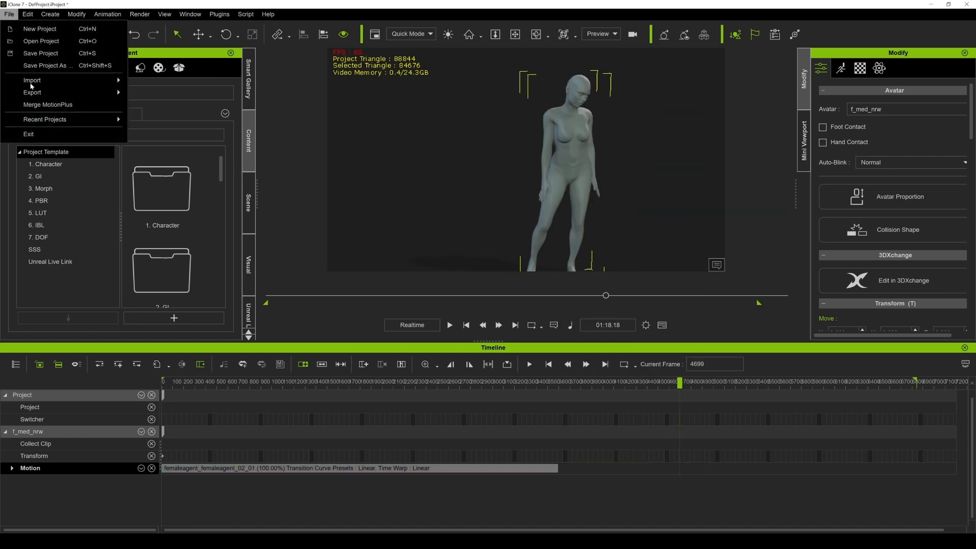
click(34, 66)
click(95, 28)
double_click(93, 156)
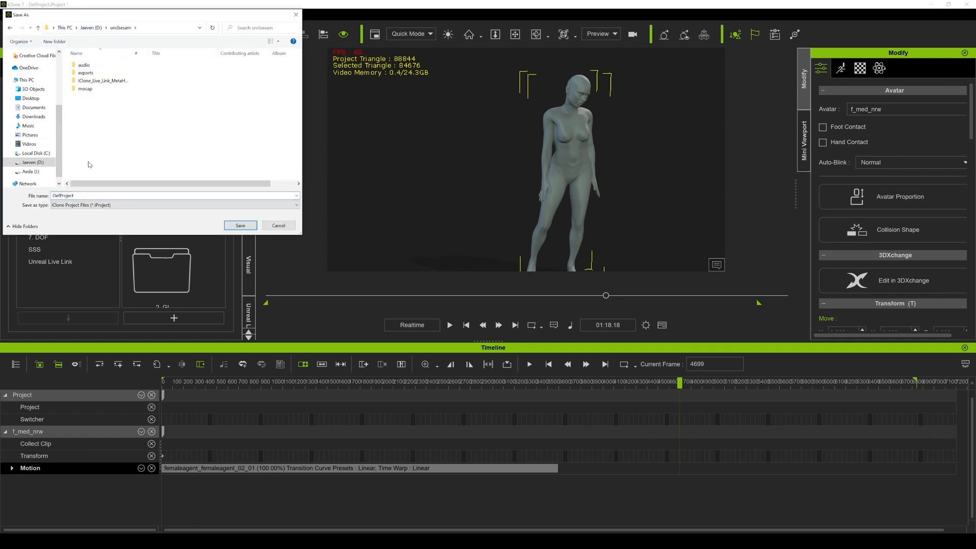
click(76, 195)
text(femalebody)
click(240, 225)
Return to frame 1 and place the Arc_001 prop from the 3D Blocks library beside the avatar.
drag(357, 294, 217, 305)
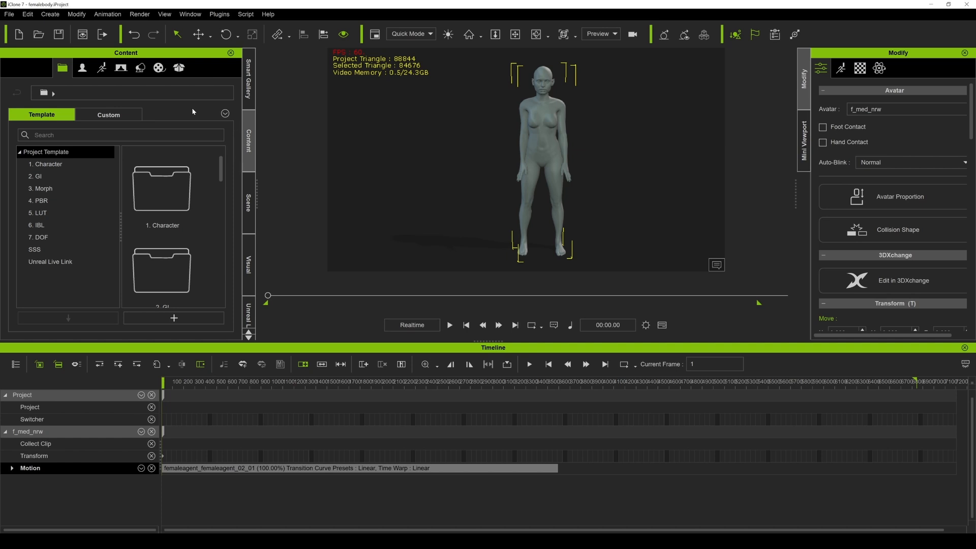
click(181, 71)
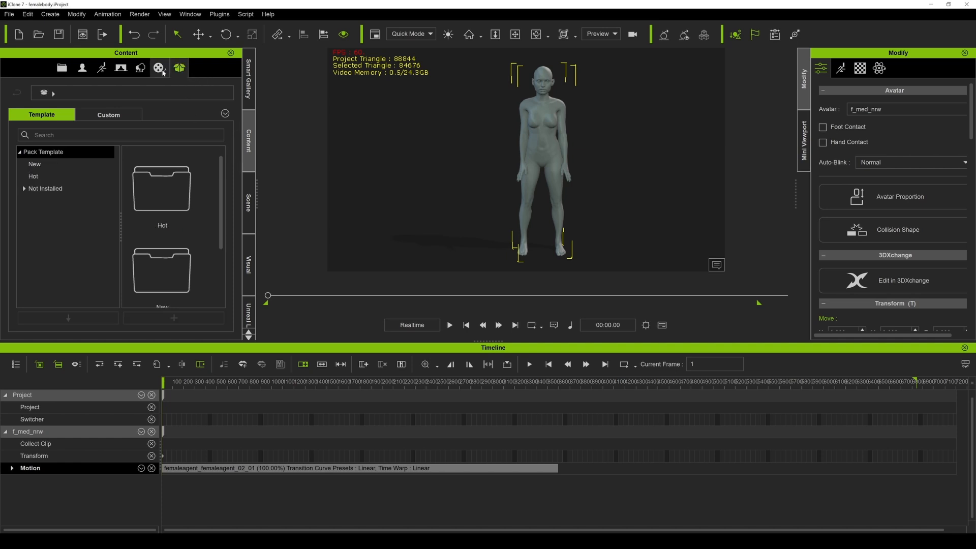
click(159, 69)
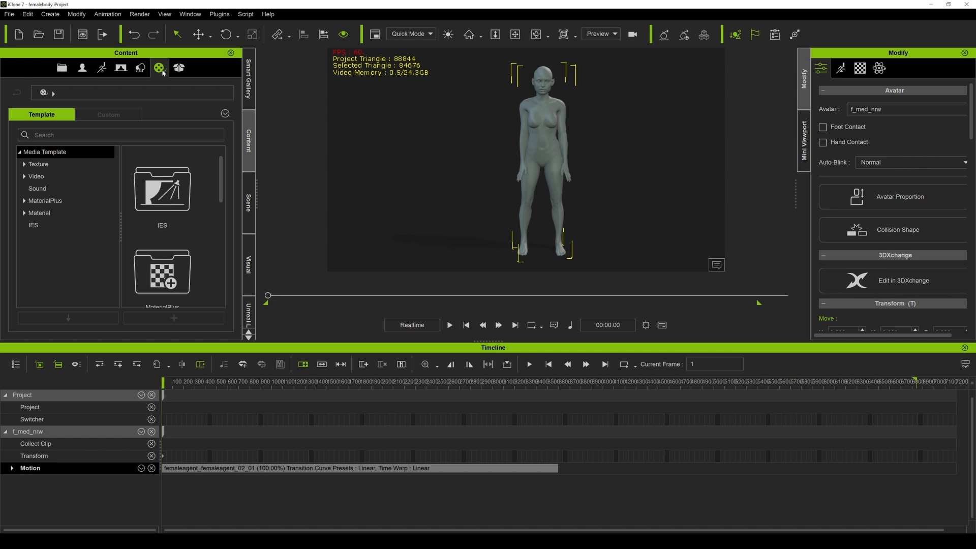
click(140, 68)
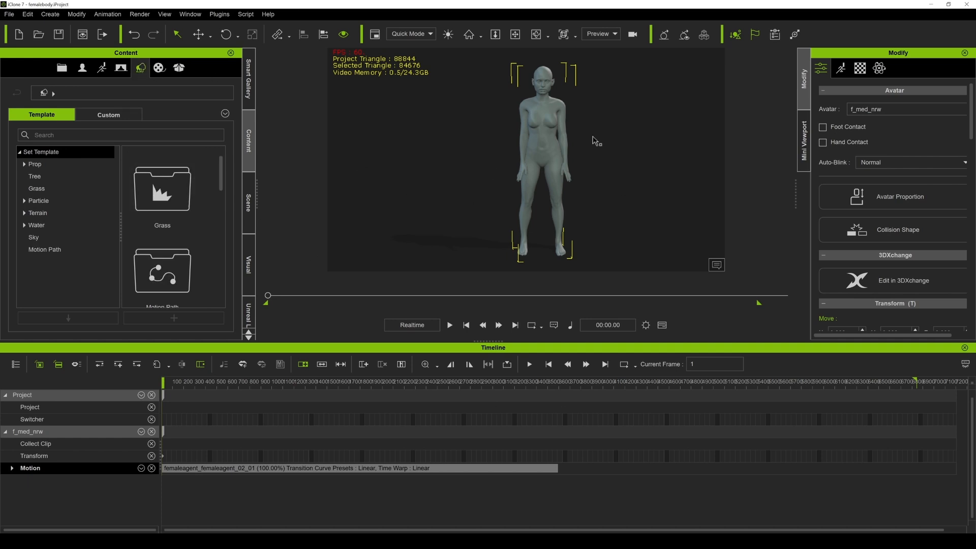
click(24, 164)
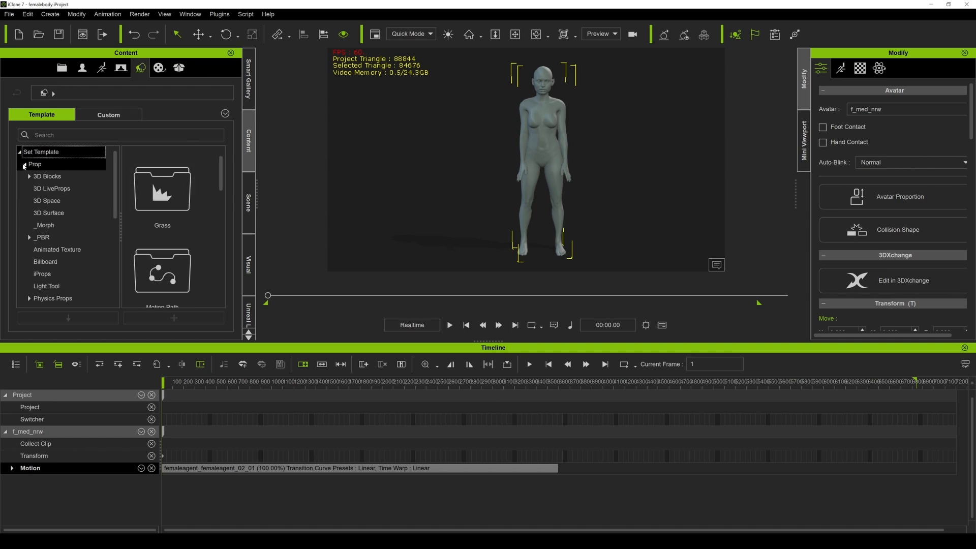
click(45, 176)
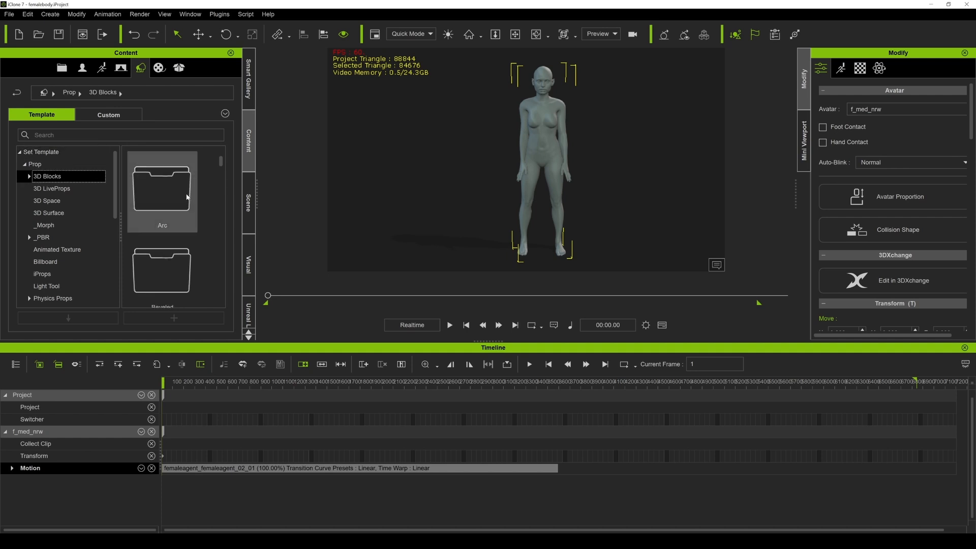
double_click(172, 199)
drag(161, 191, 395, 242)
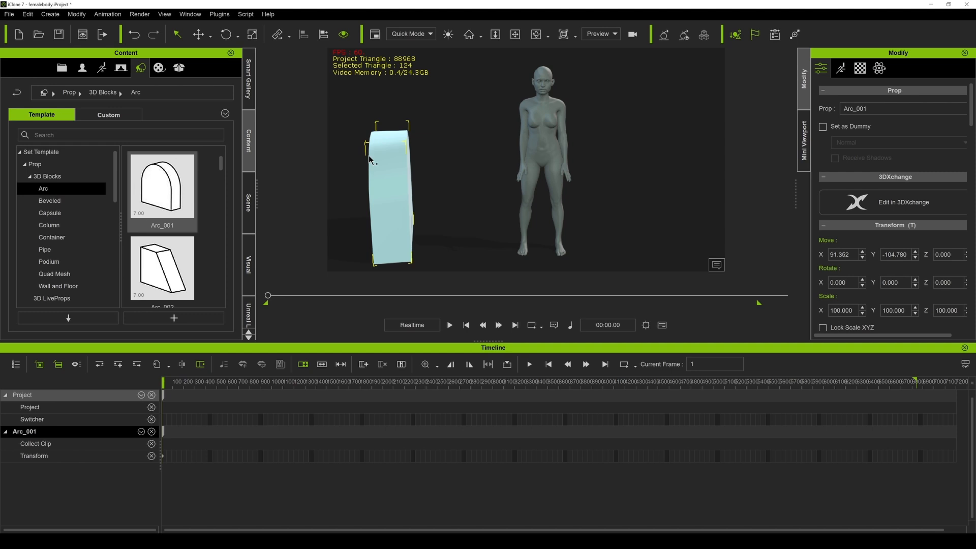
Set the Arc_001 prop's scale to 10 on the X, Y and Z axes.
drag(946, 311, 940, 310)
click(839, 311)
double_click(841, 310)
text(10)
key(Return)
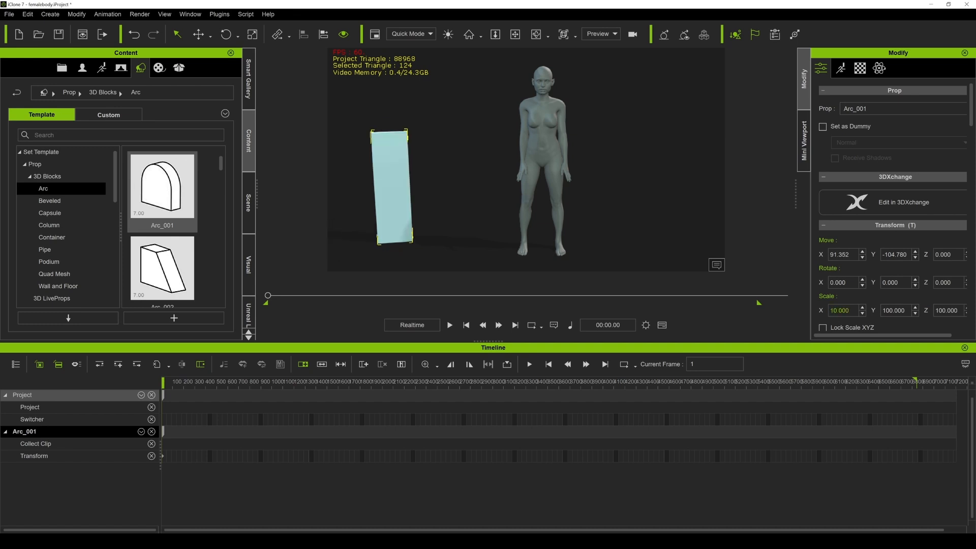
double_click(887, 310)
text(10)
key(Return)
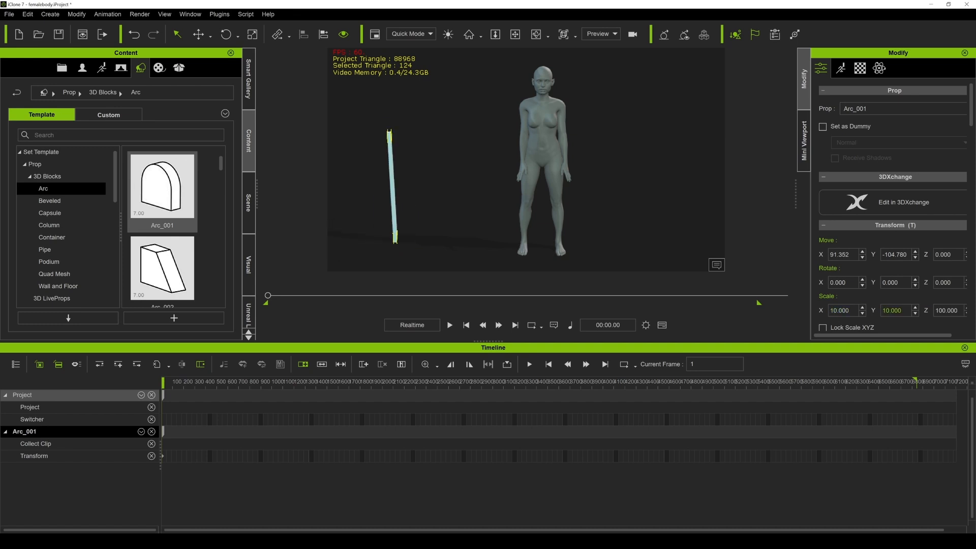
double_click(950, 311)
text(10)
key(Return)
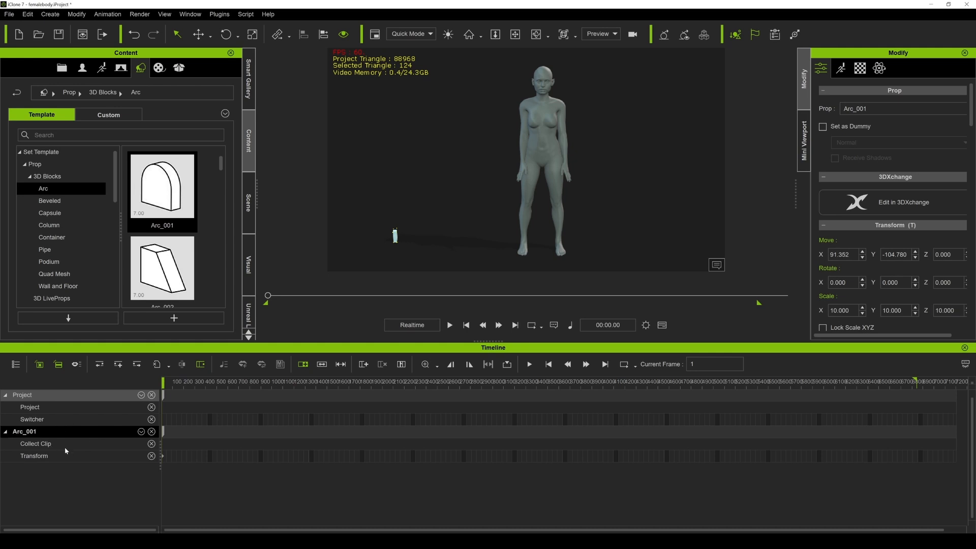
Find the Birds twitter sound sample's file on disk and delete all files in that Music folder.
click(160, 69)
click(37, 188)
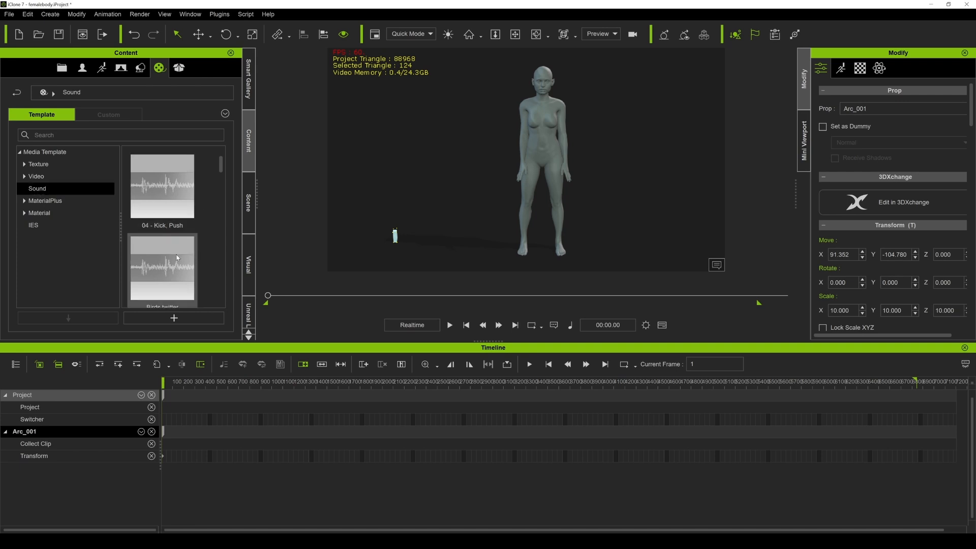
right_click(177, 258)
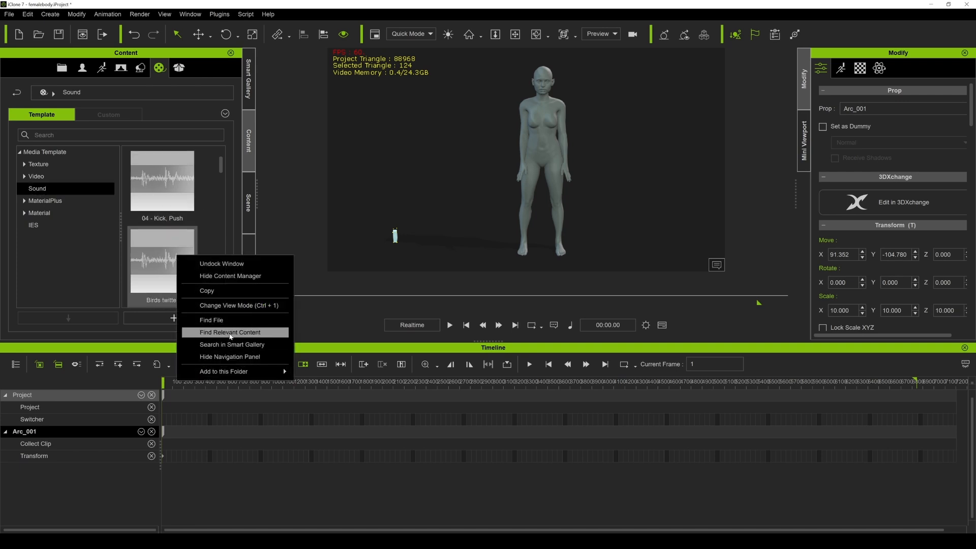
click(225, 321)
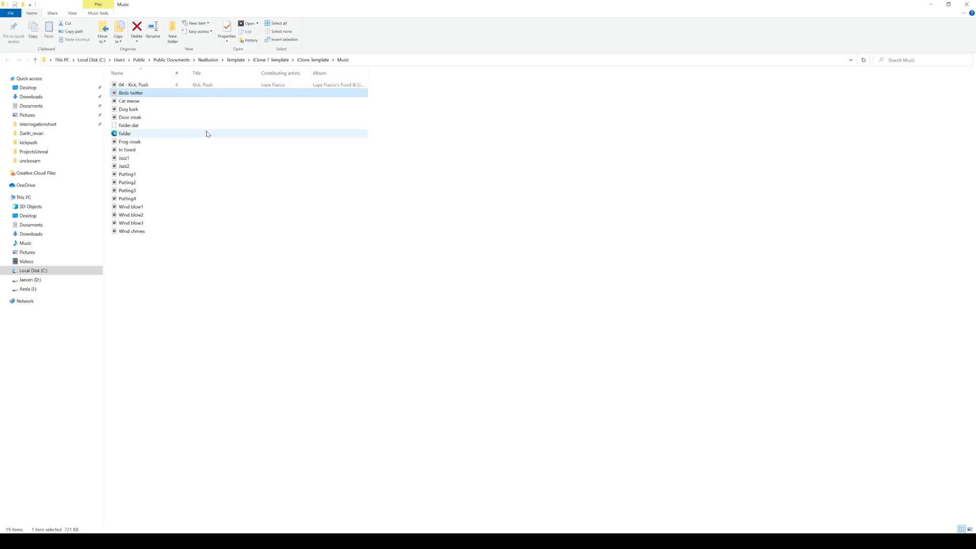
drag(174, 74, 275, 74)
drag(242, 354, 120, 81)
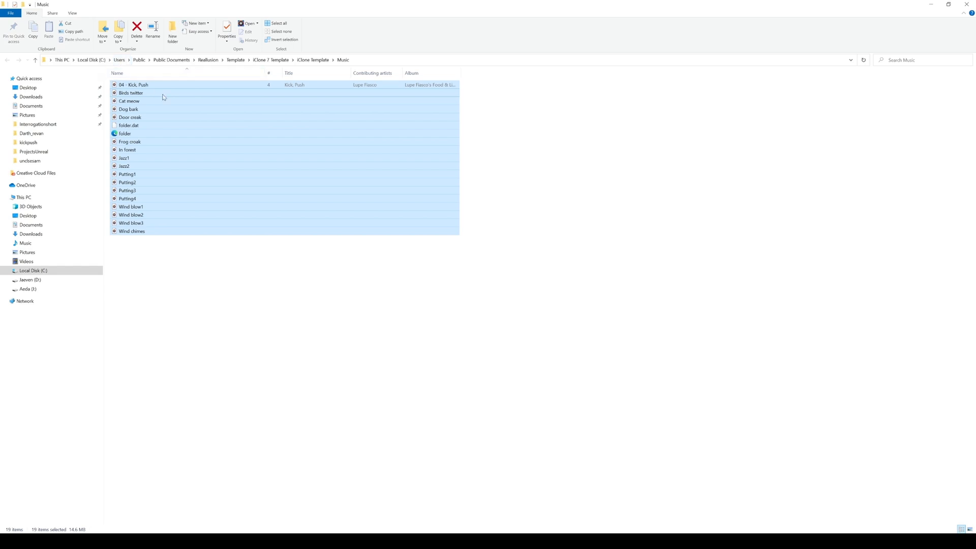
key(Delete)
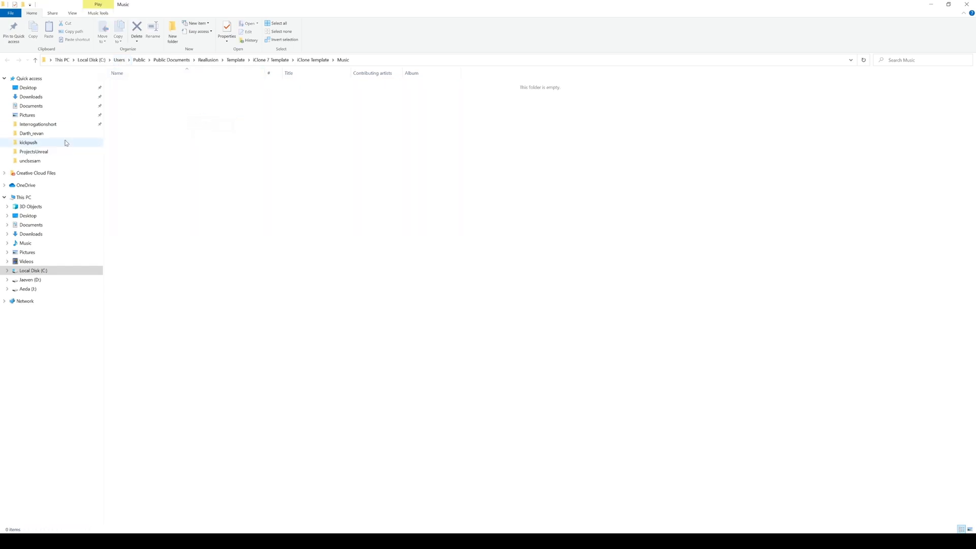
Copy the female audio file from the exports folder inside unclsesam.
click(48, 160)
double_click(183, 86)
double_click(132, 83)
drag(186, 72, 254, 75)
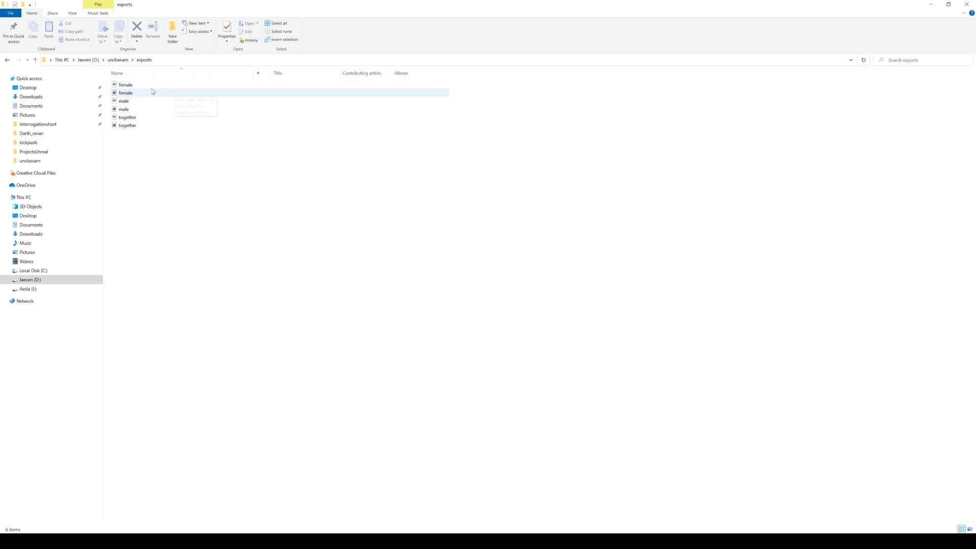
click(135, 93)
click(136, 110)
click(137, 127)
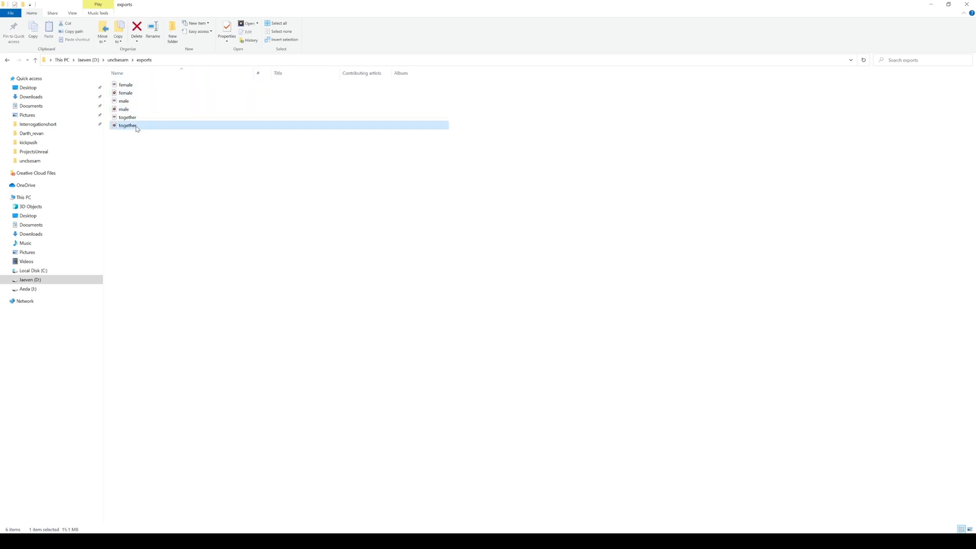
click(131, 94)
right_click(127, 94)
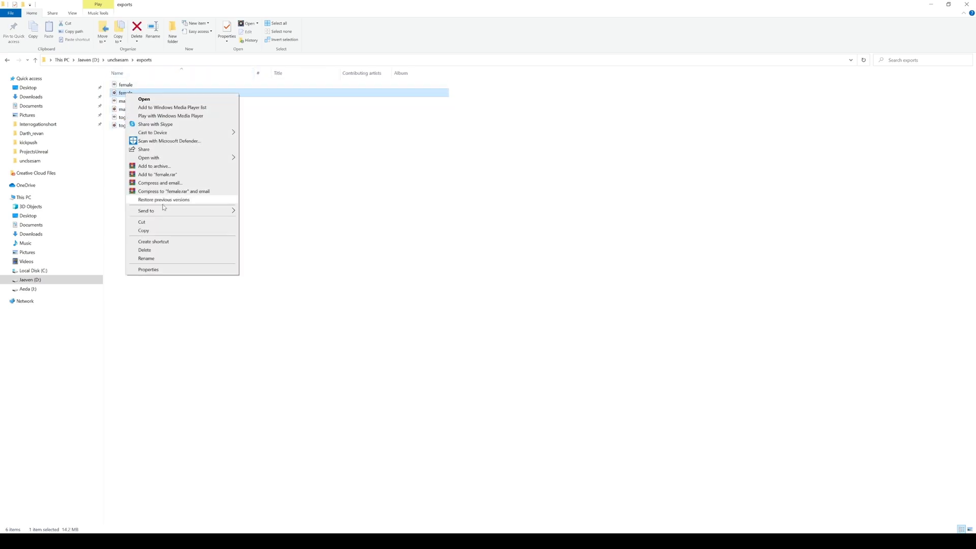
click(145, 230)
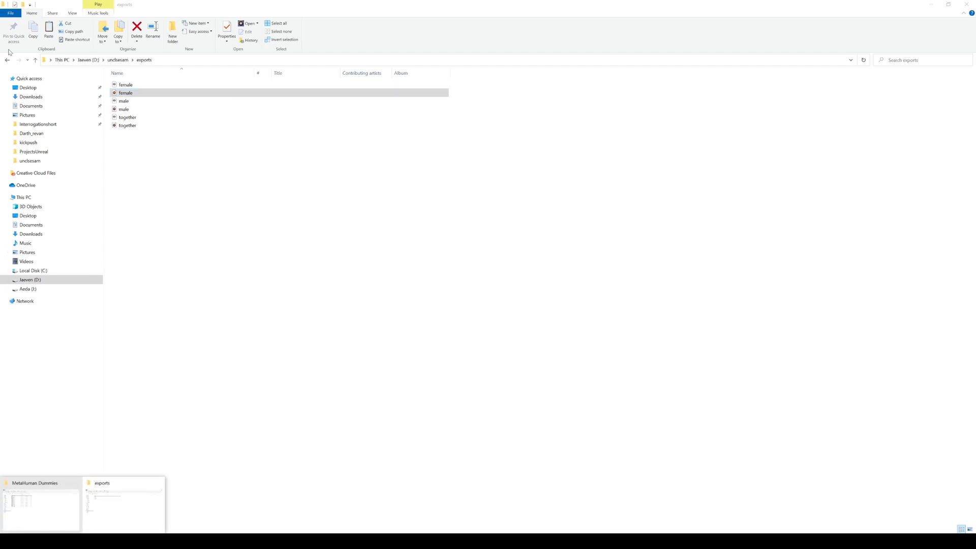
Paste the copied female audio file into the iClone Template's Music folder.
click(7, 61)
click(8, 62)
right_click(257, 144)
click(280, 196)
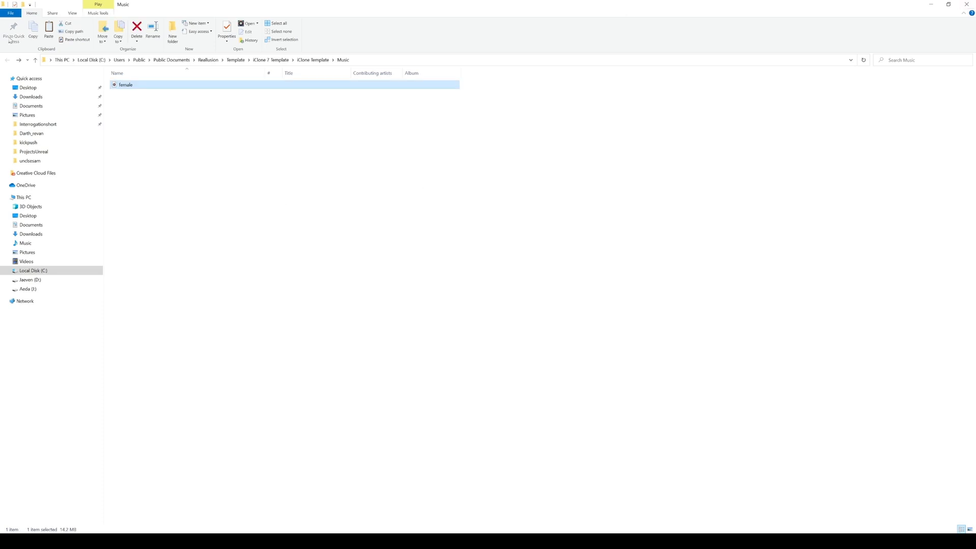
Paste the male audio file from unclsesam into the iClone Template's Music folder and switch back to iClone.
click(19, 61)
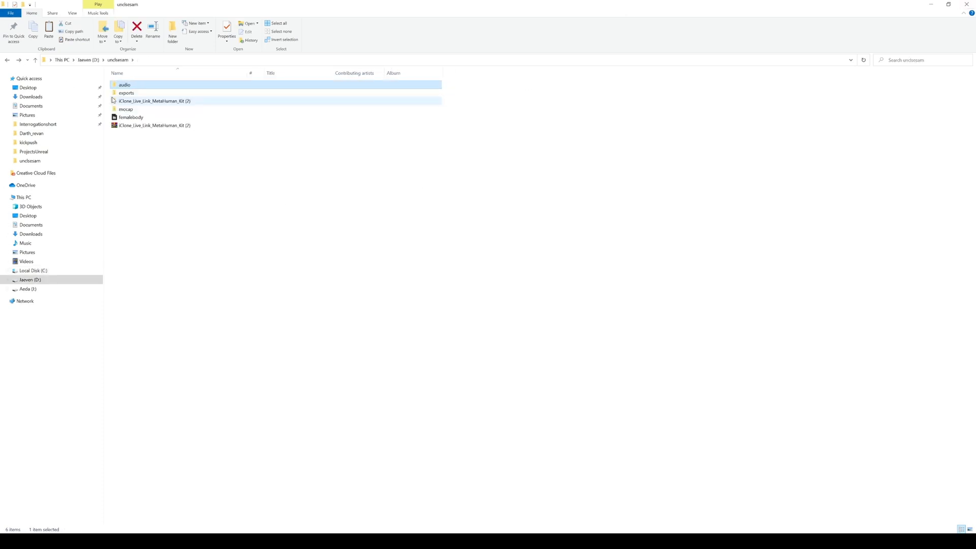
click(8, 62)
right_click(224, 122)
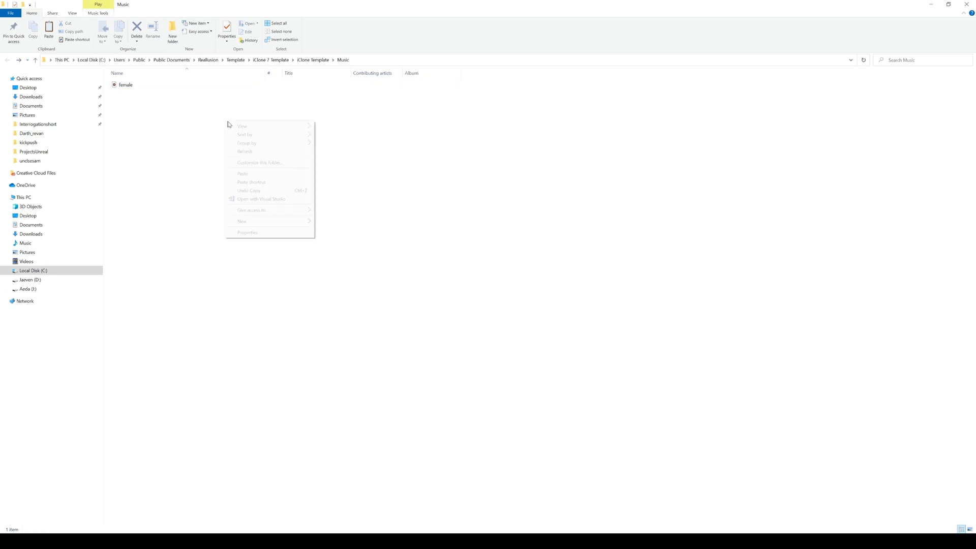
click(269, 174)
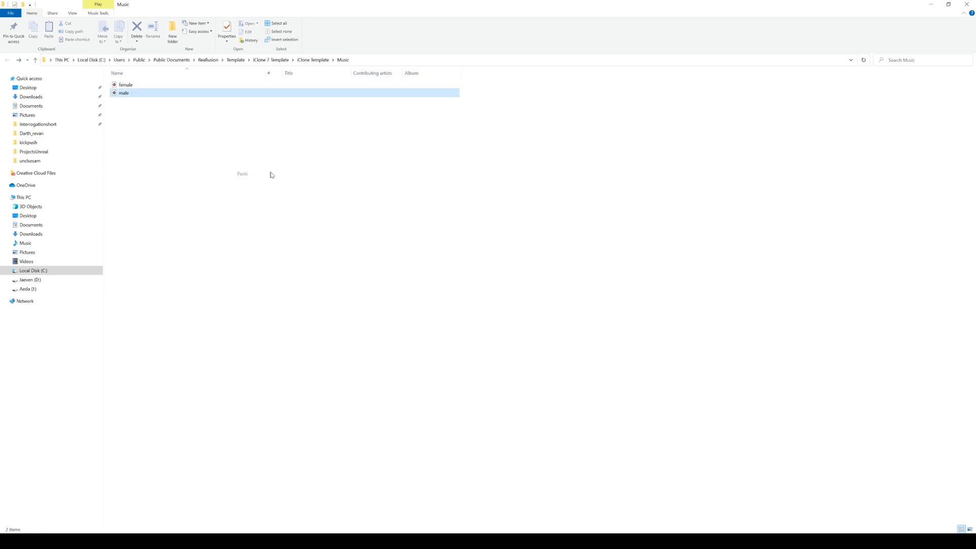
click(933, 6)
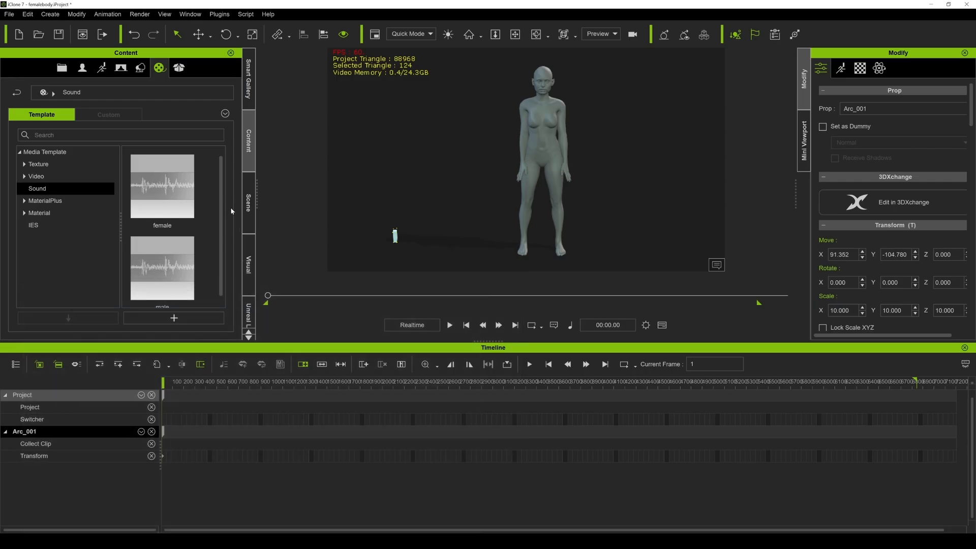
Apply the female sound from the Sound library to the Arc_001 prop and play the scene to hear it.
drag(158, 192, 395, 238)
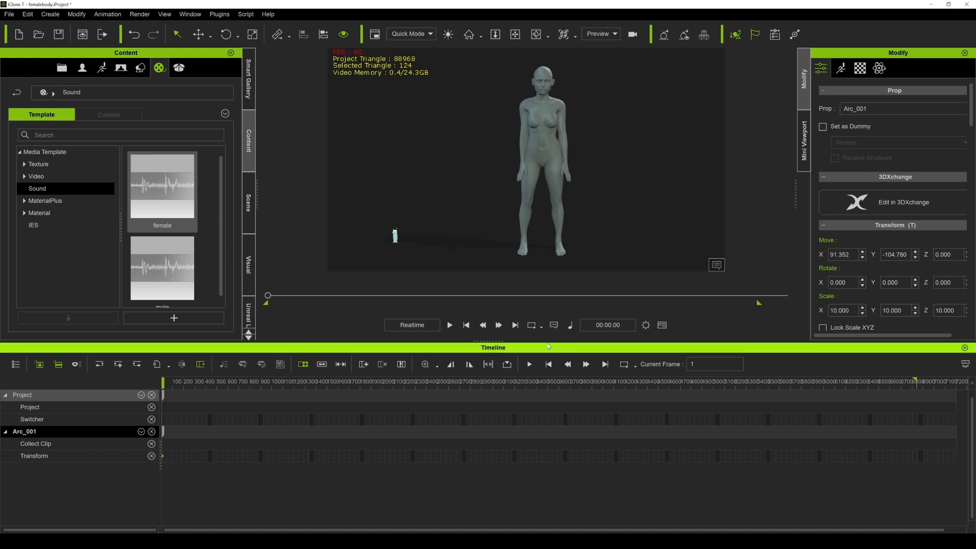
click(450, 325)
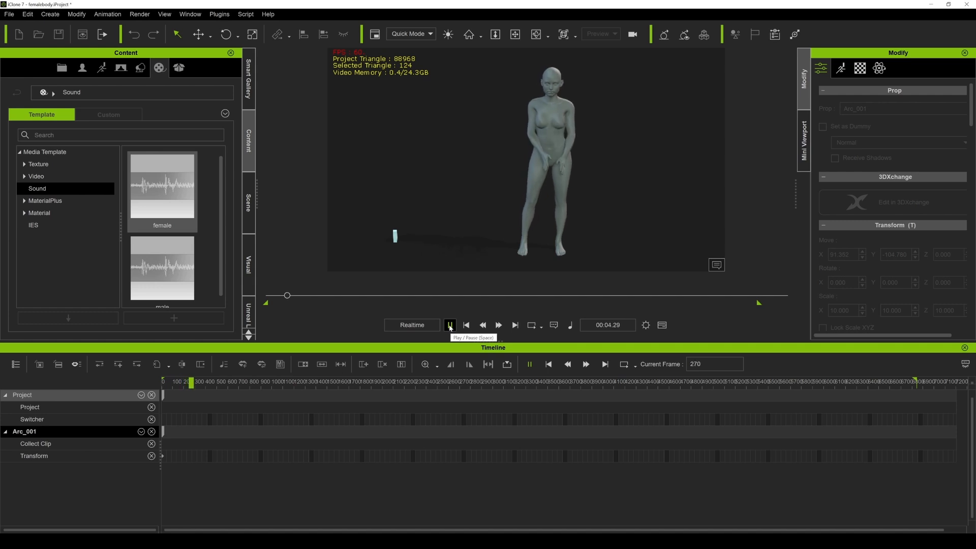
click(449, 325)
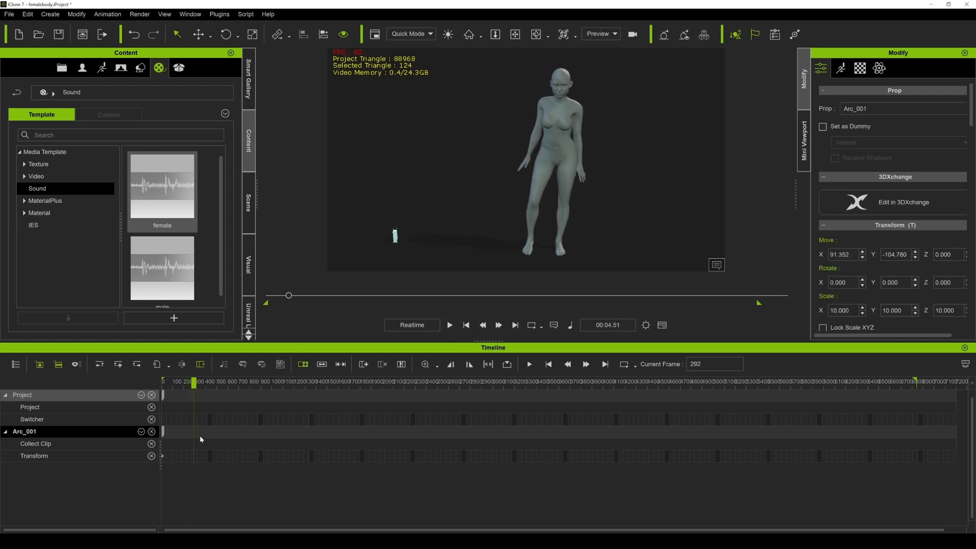
Show the Sound track of Arc_001 in the timeline and return the playhead to the first frame.
click(141, 432)
click(155, 396)
click(220, 497)
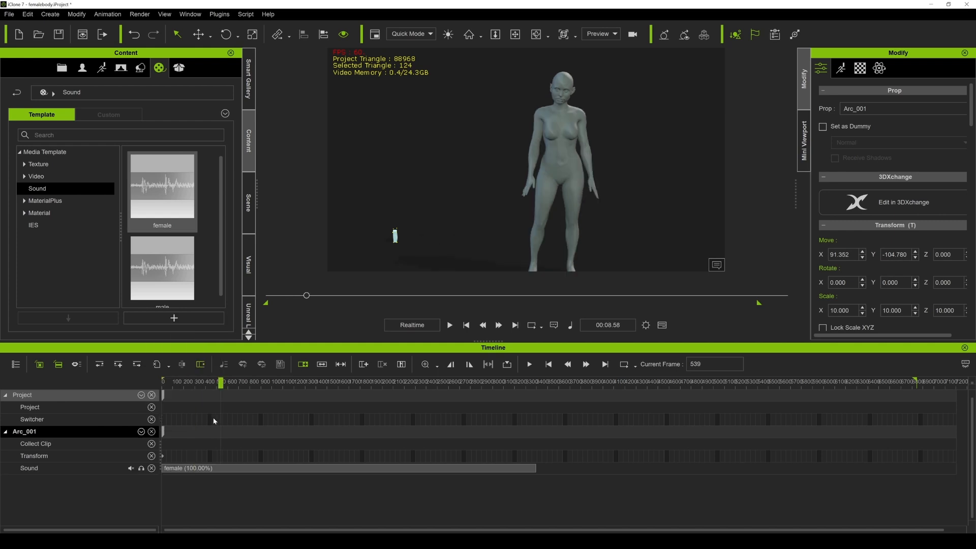
drag(228, 390, 142, 384)
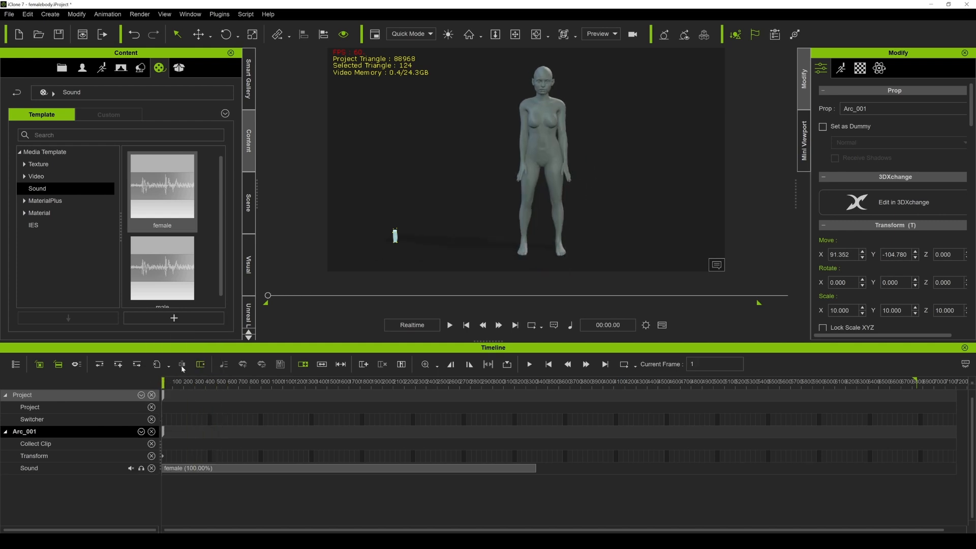
Shift the femaleagent motion clip of the f_med_nrw avatar to start at about frame 72, playing the opening for reference.
click(541, 144)
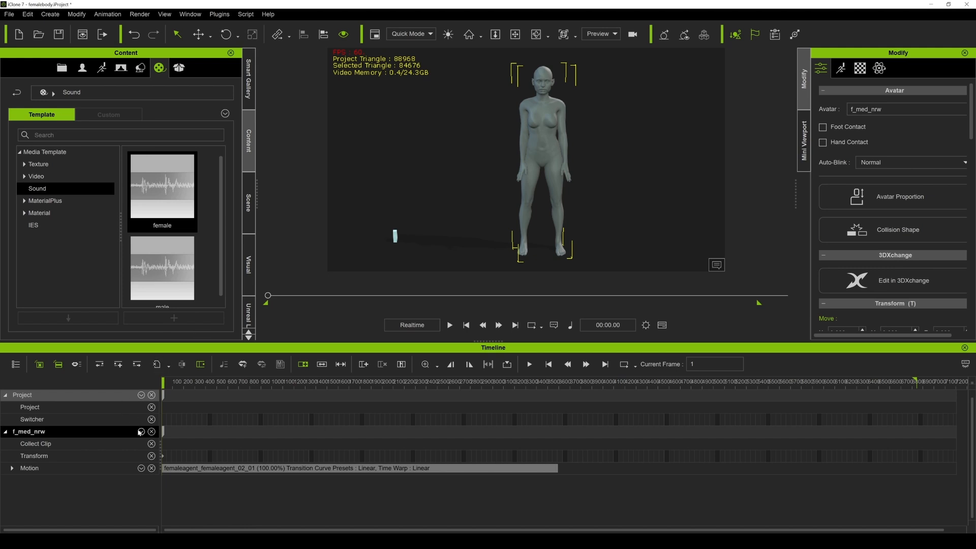
click(206, 483)
scroll(206, 483, up, 8)
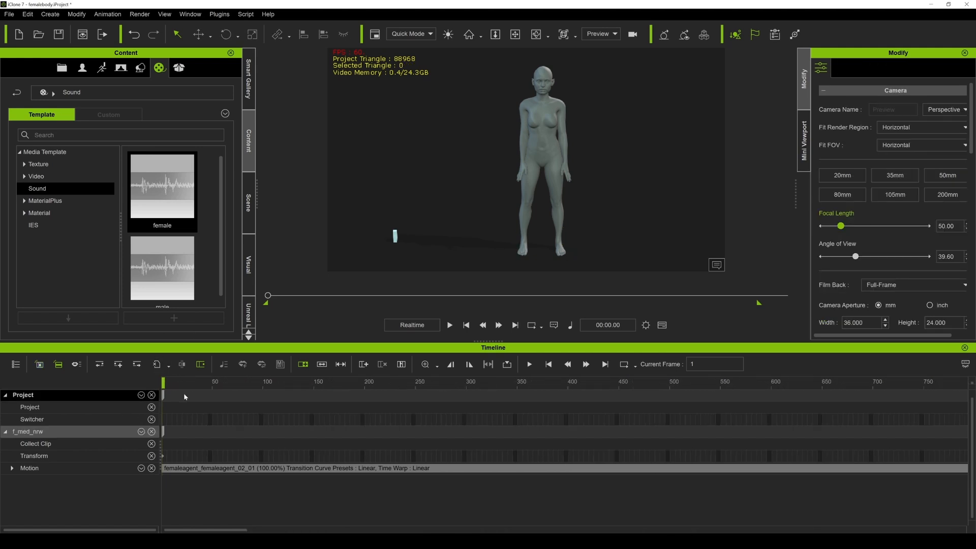
click(450, 326)
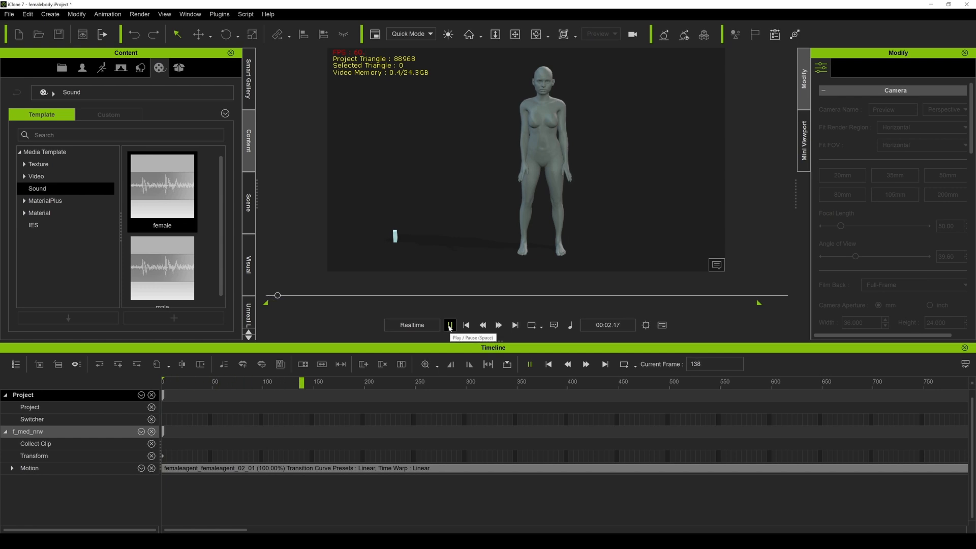
click(449, 325)
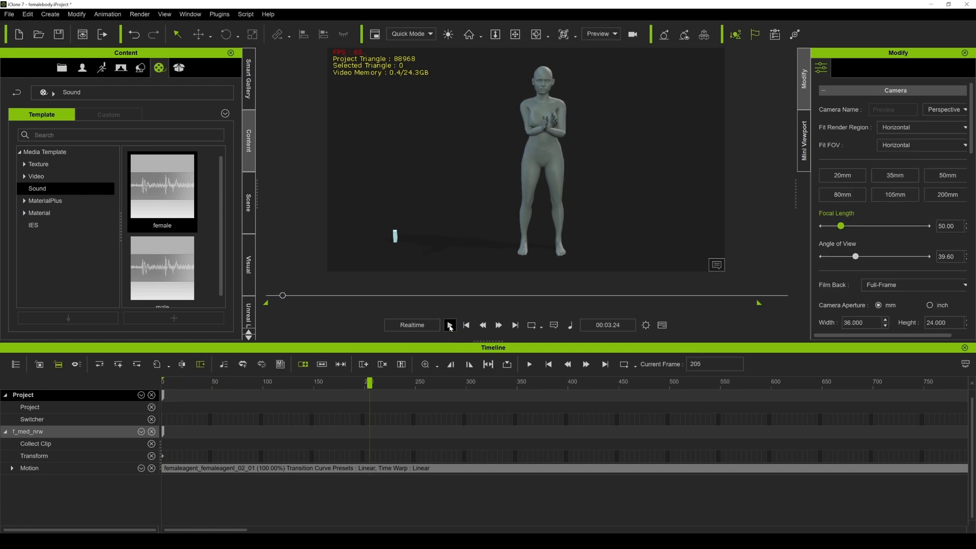
drag(270, 470, 284, 472)
drag(285, 382, 374, 395)
drag(336, 470, 415, 471)
Replay the section around frame 200 several times to check the shifted motion against the female dialogue.
click(355, 390)
key(space)
click(370, 387)
key(space)
click(380, 387)
key(space)
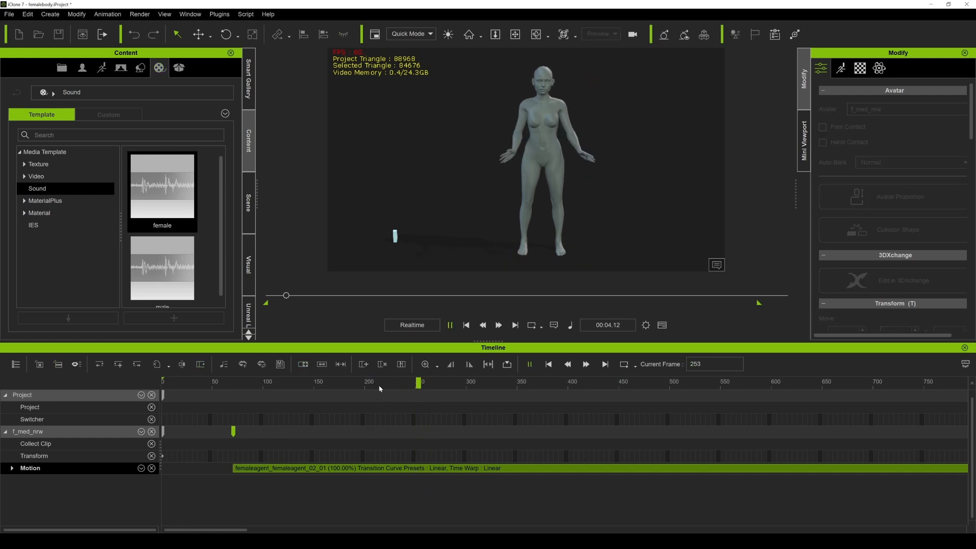
key(space)
click(363, 384)
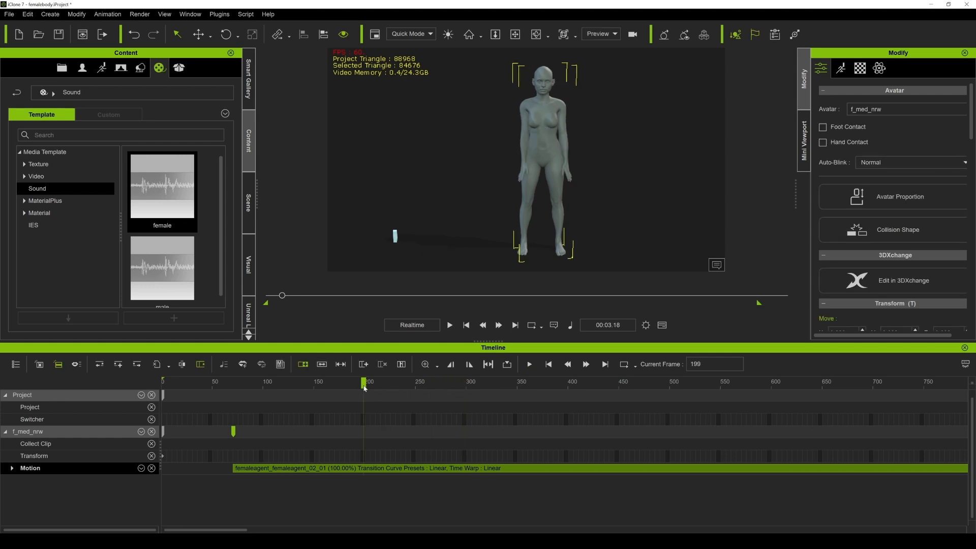
key(space)
key(space)
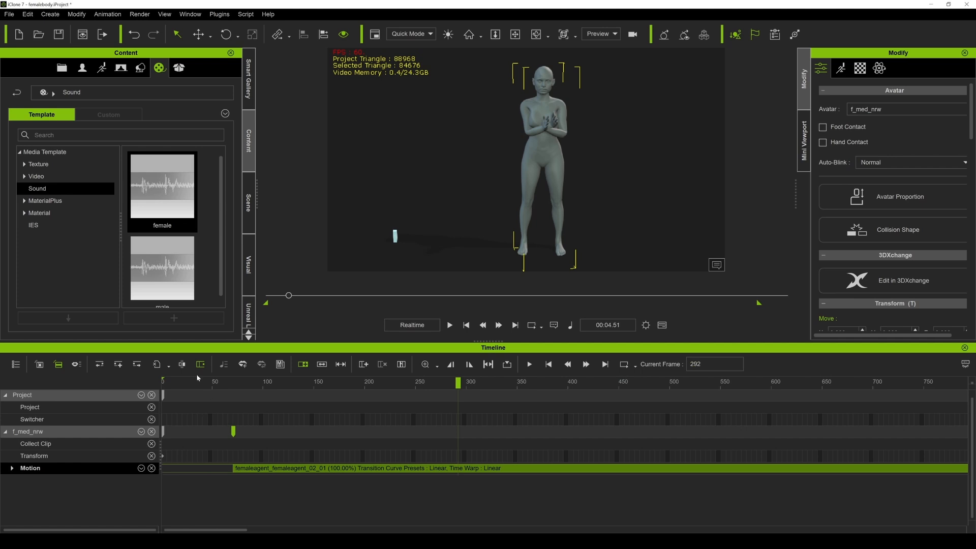
Play the scene from the first frame to about frame 1300 to review the body motion with the dialogue, and return to the start.
drag(175, 382, 142, 383)
drag(244, 390, 163, 382)
key(space)
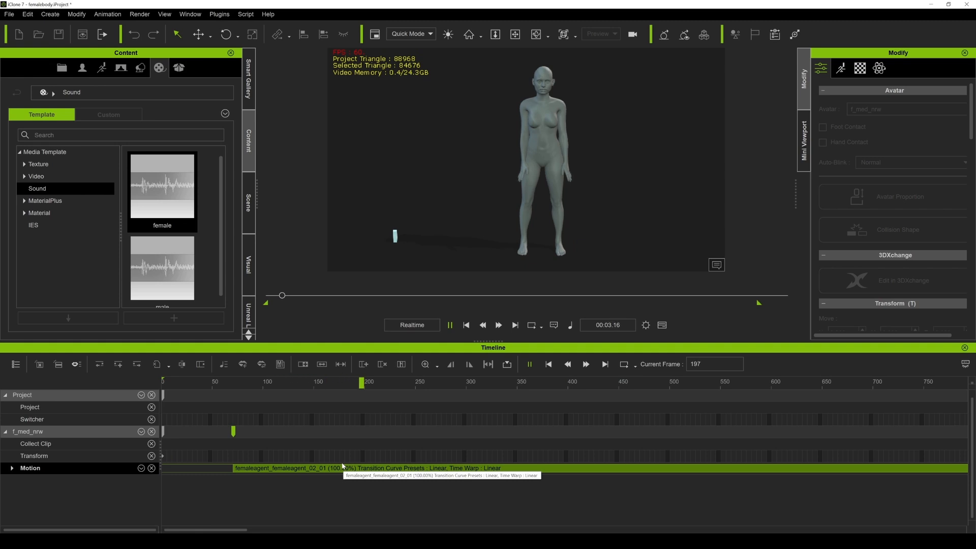
key(space)
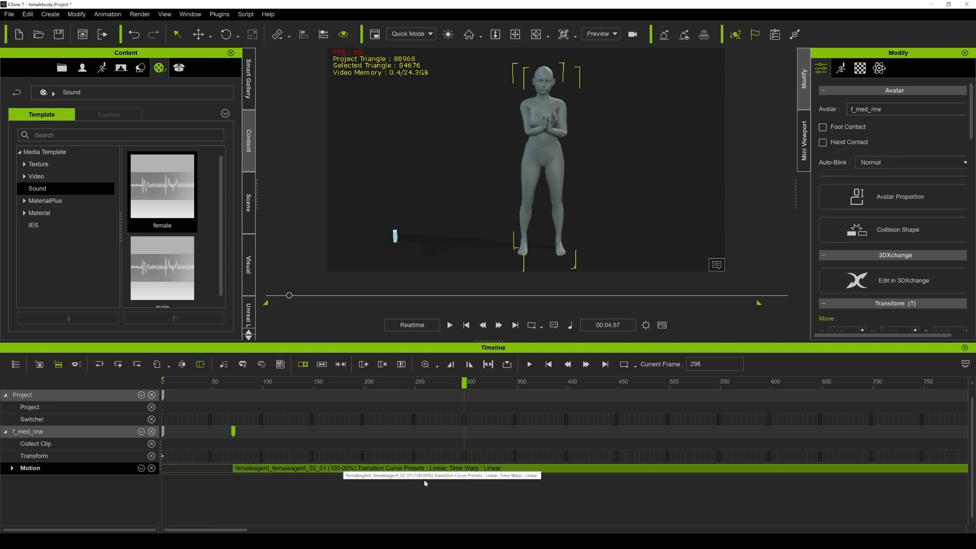
scroll(517, 425, down, 5)
scroll(262, 384, down, 3)
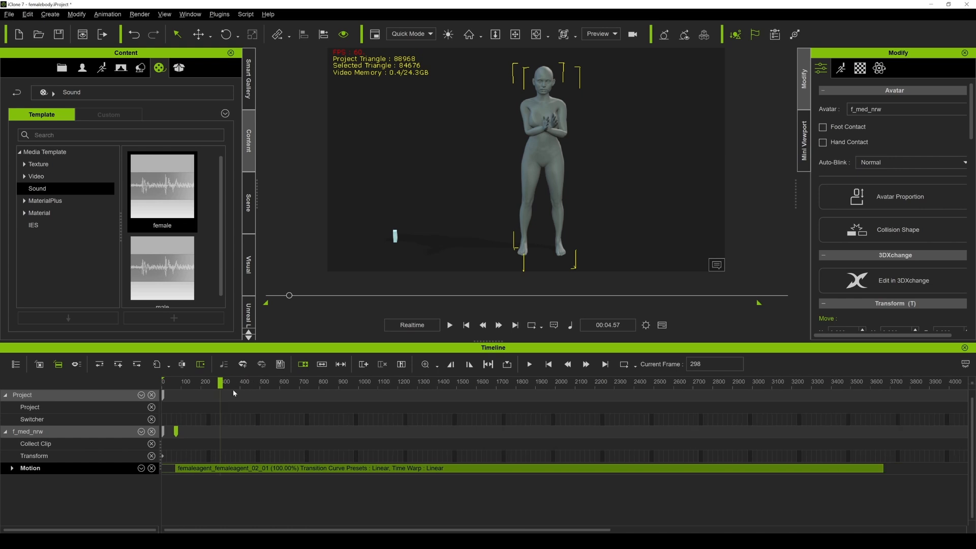
click(449, 325)
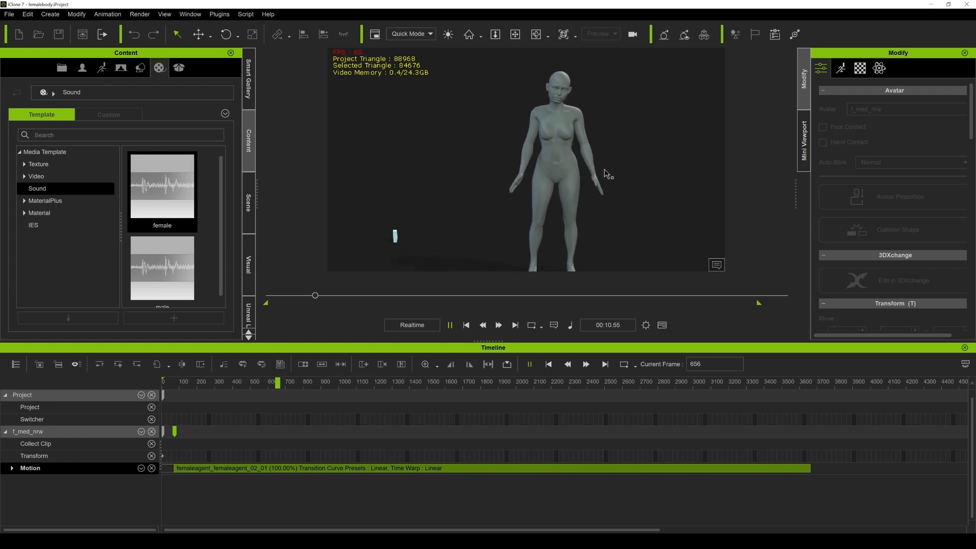
click(556, 90)
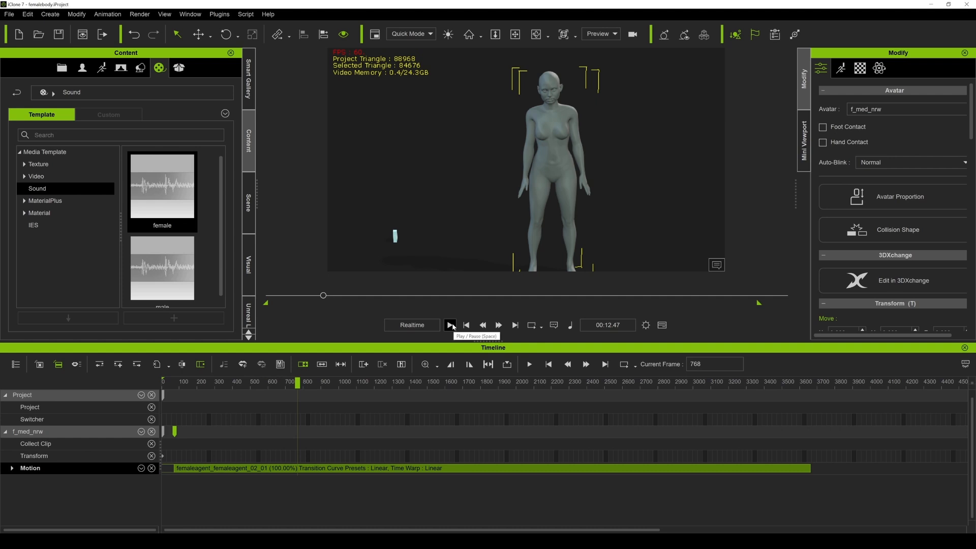
click(450, 325)
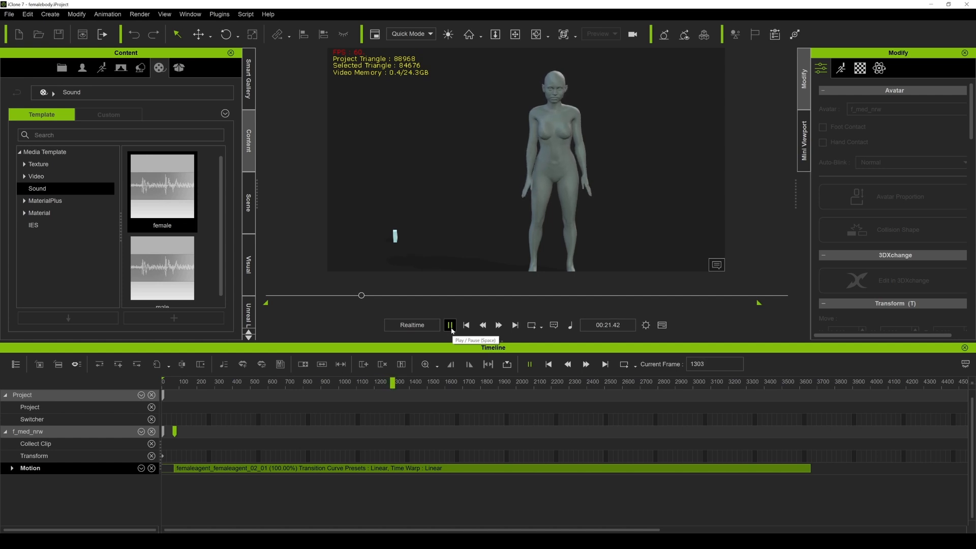
click(450, 327)
drag(398, 382, 142, 386)
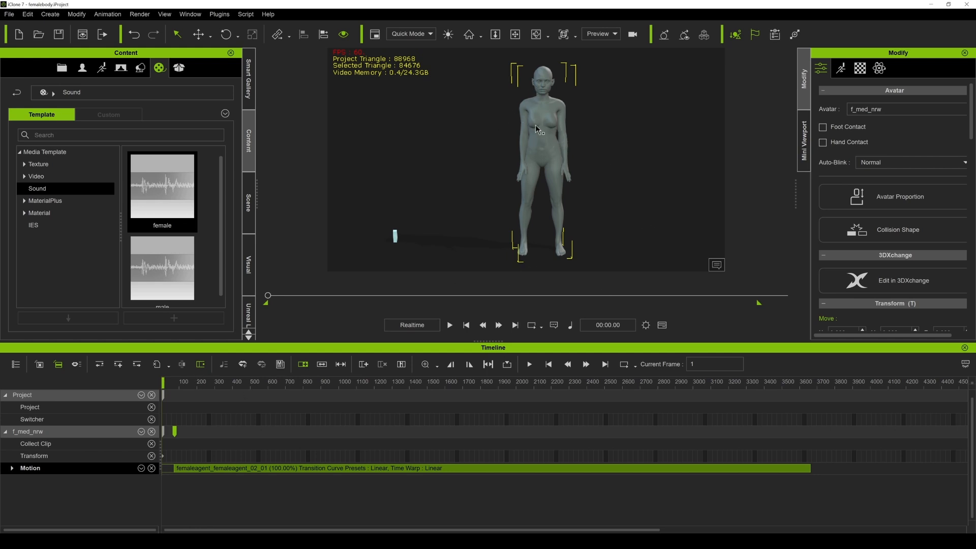
Open Edit Motion Layer for the f_med_nrw avatar and expand its Motion Layer body-part tracks in the timeline.
scroll(535, 136, up, 6)
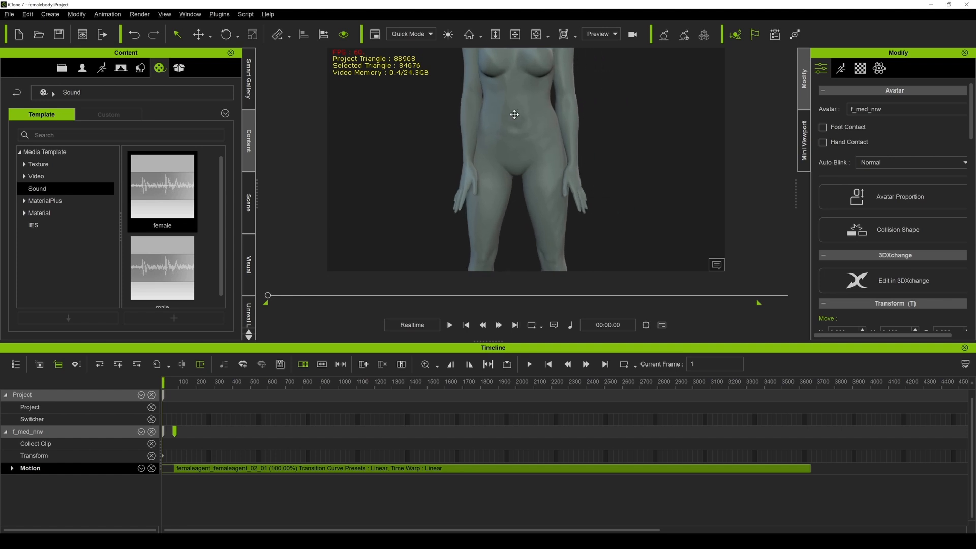
mouse_move(488, 111)
right_down()
mouse_move(394, 109)
mouse_move(485, 109)
right_up()
scroll(558, 140, down, 6)
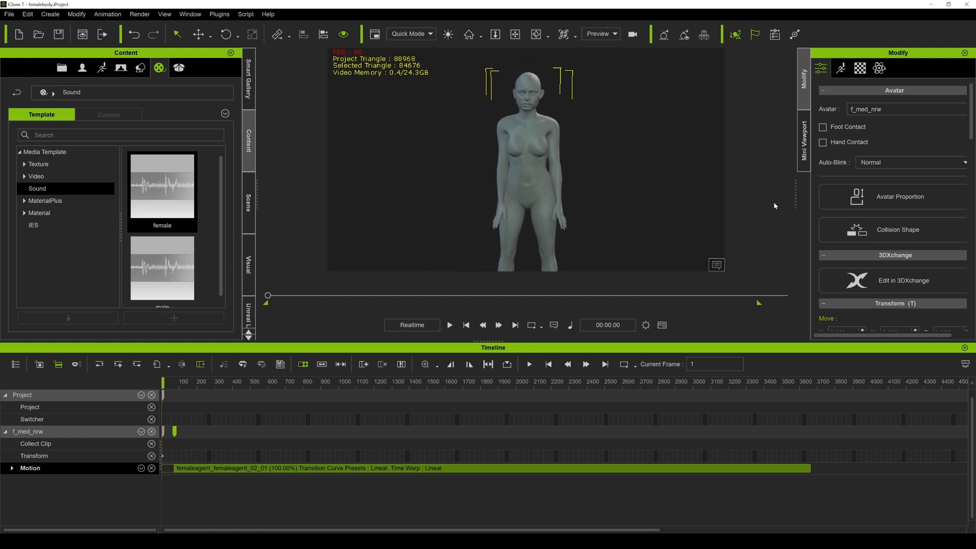
click(841, 69)
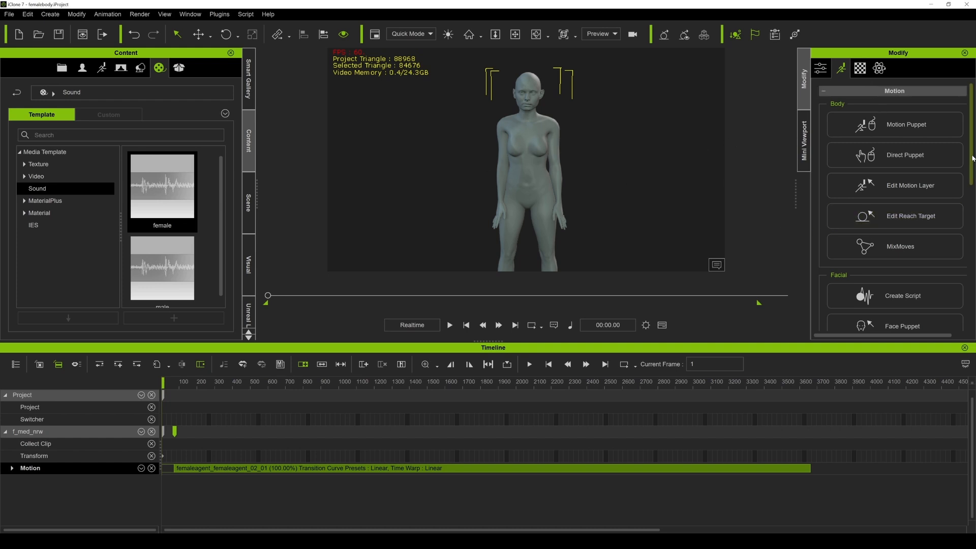
scroll(900, 168, down, 1)
click(908, 162)
drag(506, 122, 808, 114)
click(11, 467)
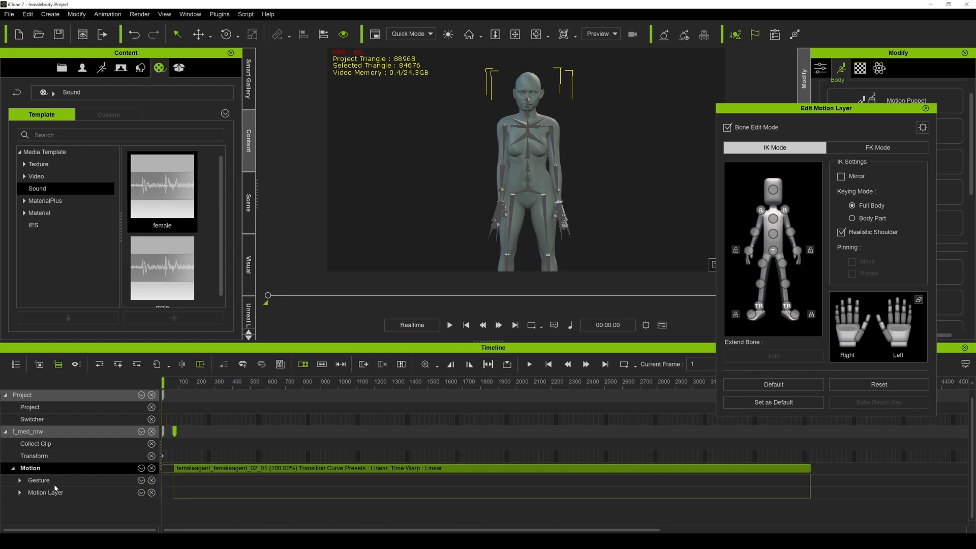
click(20, 492)
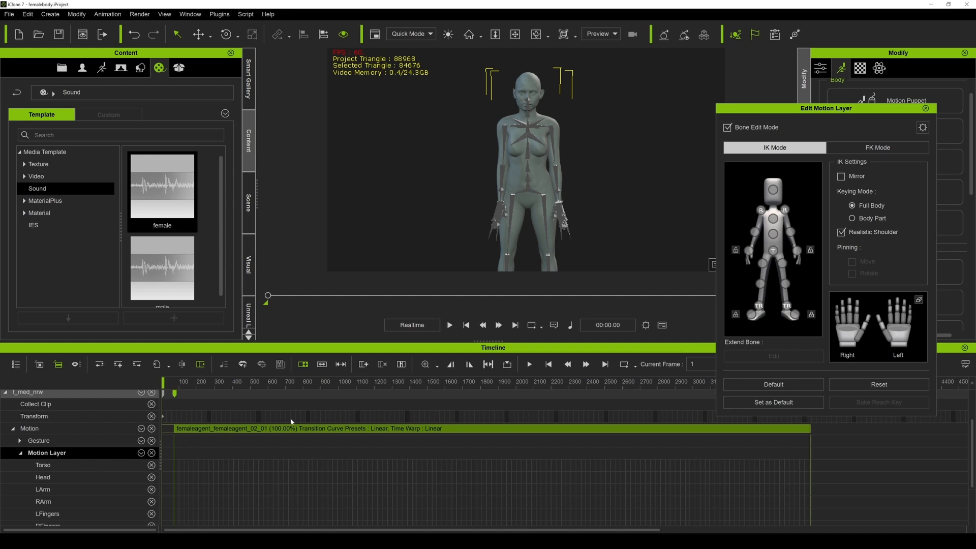
key(ctrl+z)
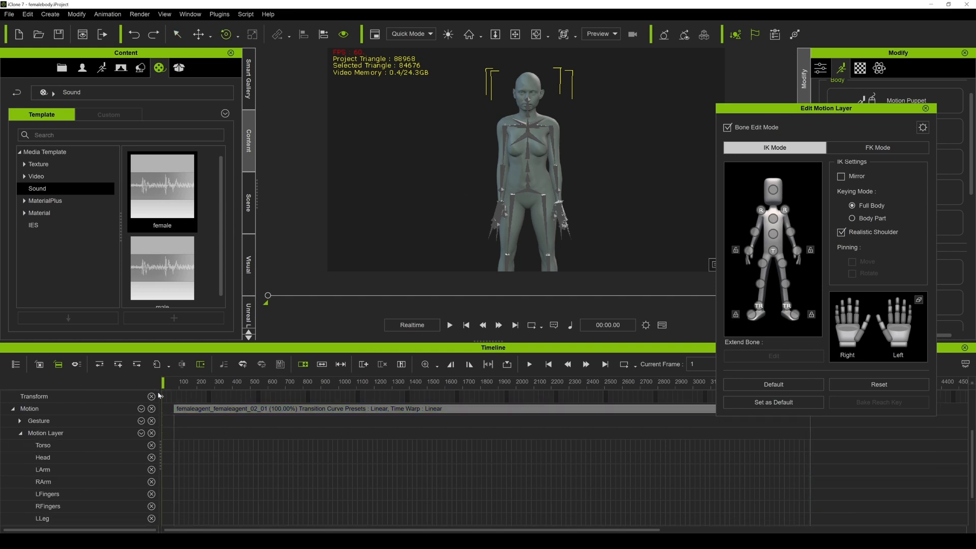
At frame 72, rotate the avatar's right and left upper arms outward, away from the body, in IK mode.
drag(163, 383, 172, 385)
click(760, 210)
drag(543, 130, 546, 117)
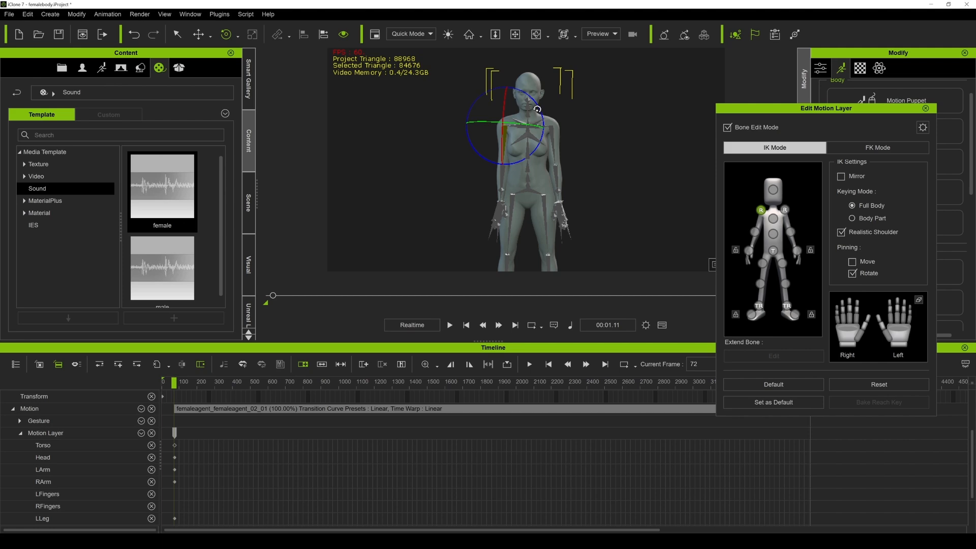
key(e)
key(e)
drag(540, 113, 589, 112)
click(784, 210)
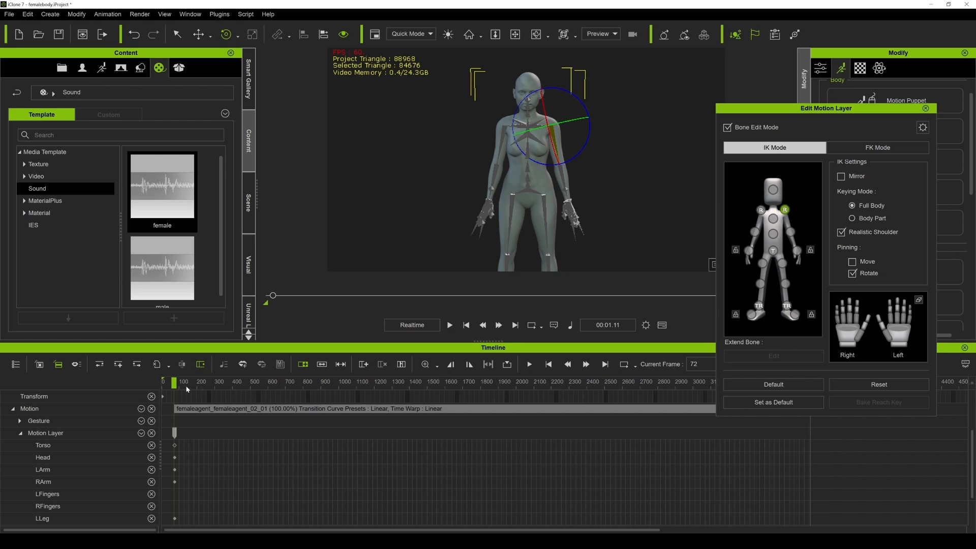
Scrub the motion to about frame 870 and examine the adjusted arms against the body.
drag(175, 382, 255, 387)
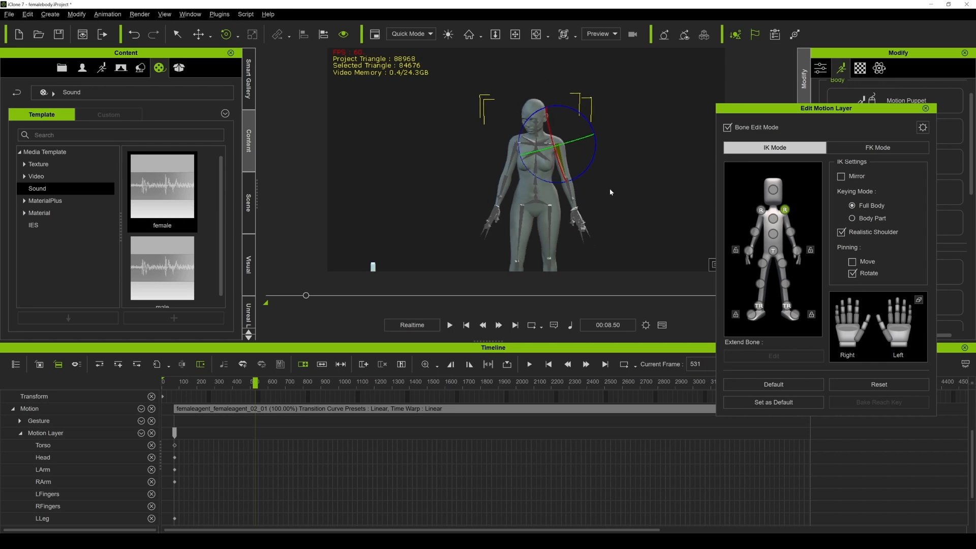
right_drag(613, 183, 603, 190)
middle_drag(603, 190, 599, 176)
right_drag(605, 176, 637, 165)
drag(258, 381, 314, 392)
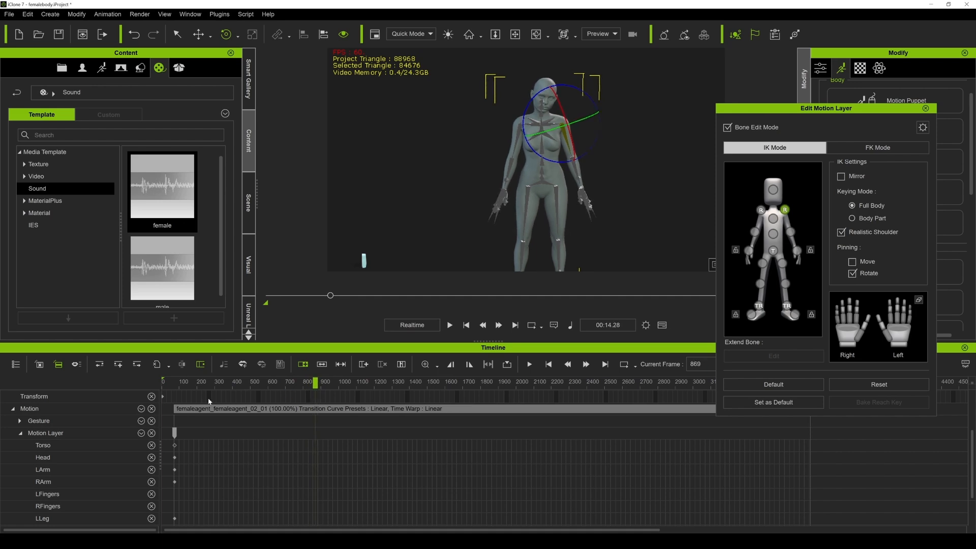
Scrub the motion up to about frame 3020 from several view angles to examine the adjusted arms, and return to frame 71.
drag(201, 391, 174, 398)
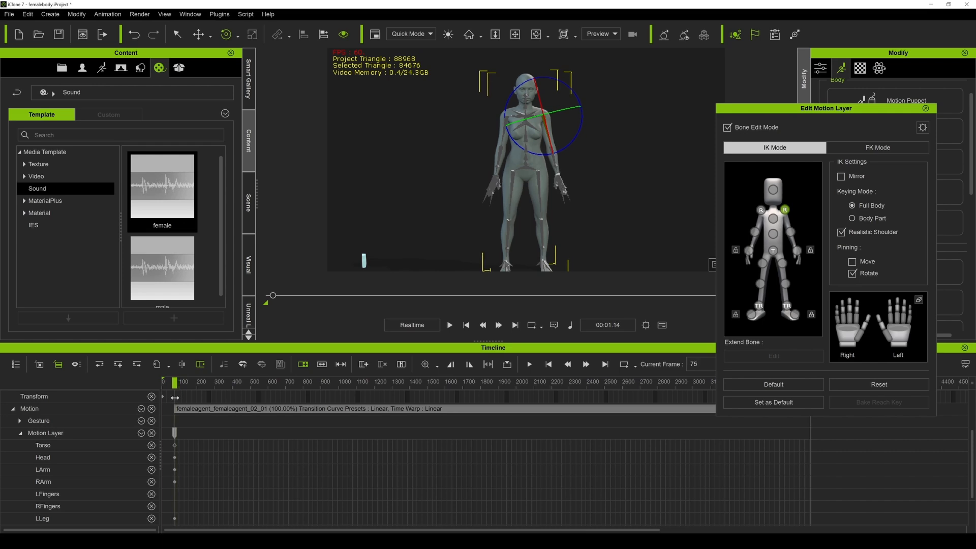
drag(176, 397, 175, 398)
drag(573, 139, 571, 139)
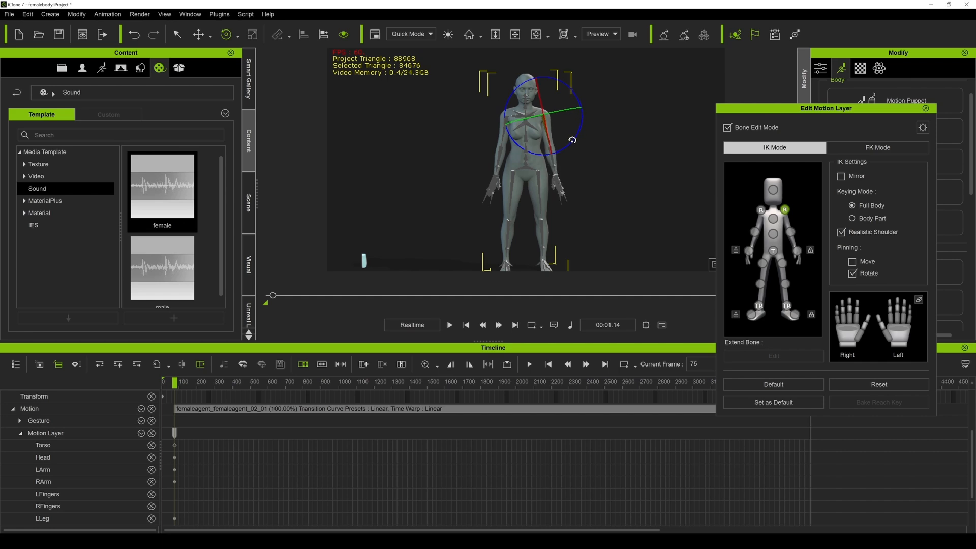
drag(183, 383, 269, 393)
drag(275, 394, 360, 394)
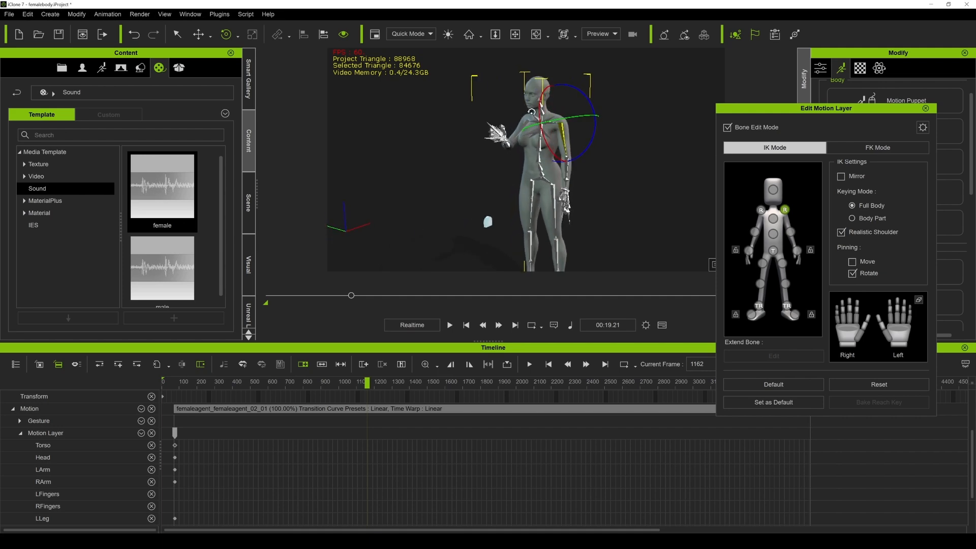
right_drag(539, 205, 474, 252)
scroll(428, 407, right, 5)
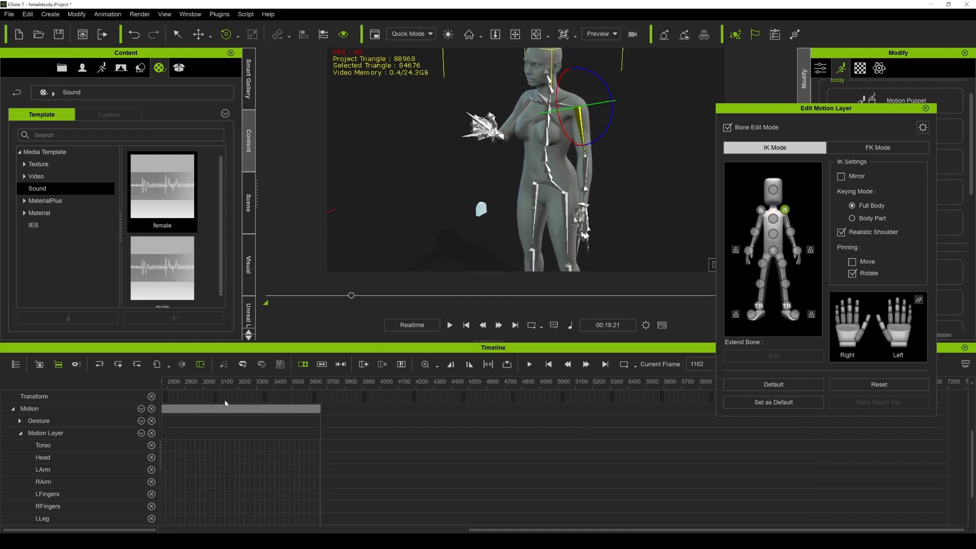
scroll(224, 404, left, 5)
scroll(224, 407, up, 1)
drag(373, 386, 483, 400)
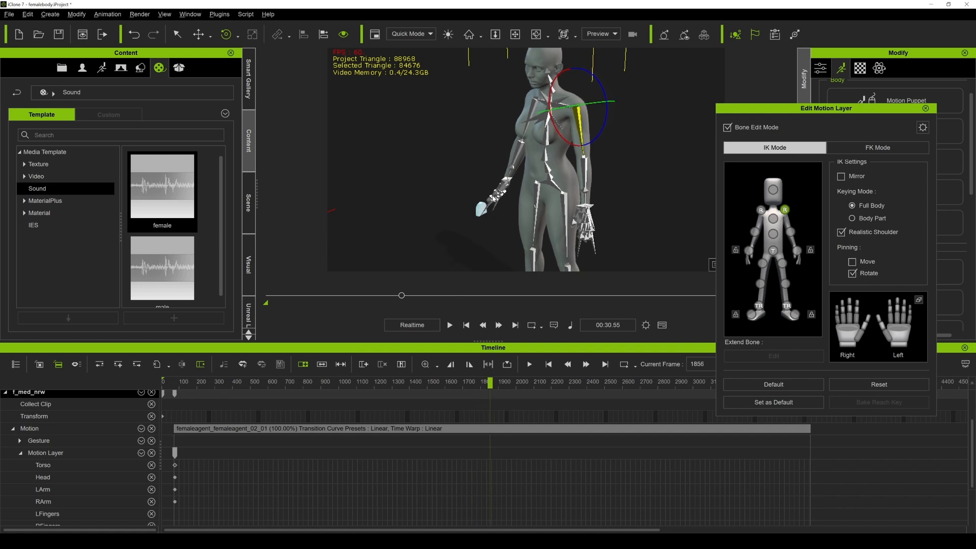
right_drag(609, 192, 667, 174)
drag(488, 384, 696, 389)
scroll(681, 407, down, 2)
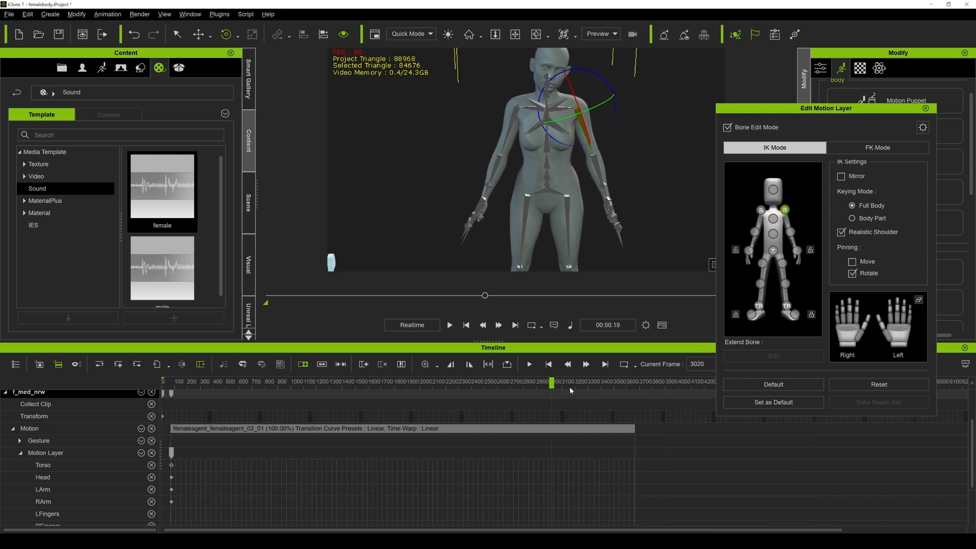
drag(550, 385, 174, 392)
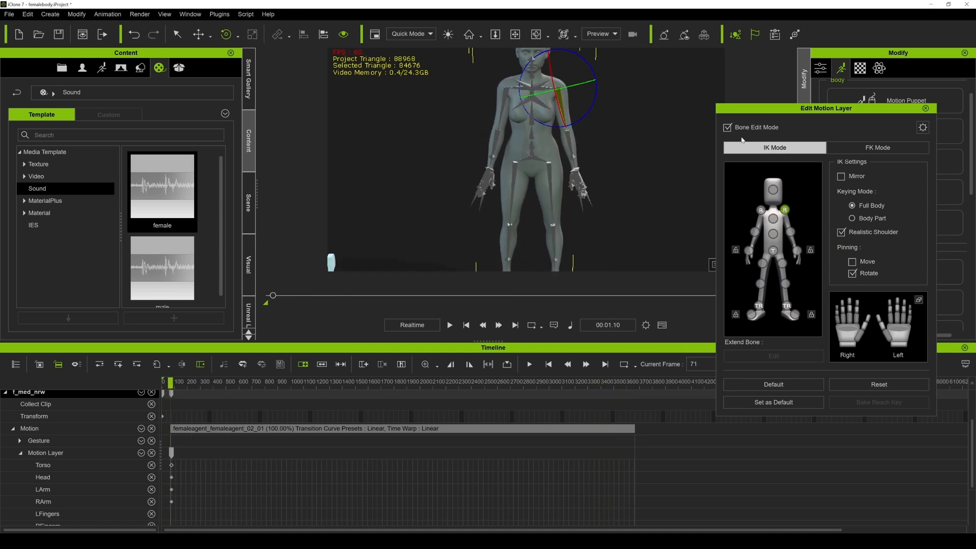
Close Edit Motion Layer and apply the Female_A hand gesture to the avatar at frame 71.
click(925, 109)
mouse_move(595, 163)
right_down()
mouse_move(708, 145)
mouse_move(672, 154)
mouse_move(698, 155)
mouse_move(445, 137)
right_up()
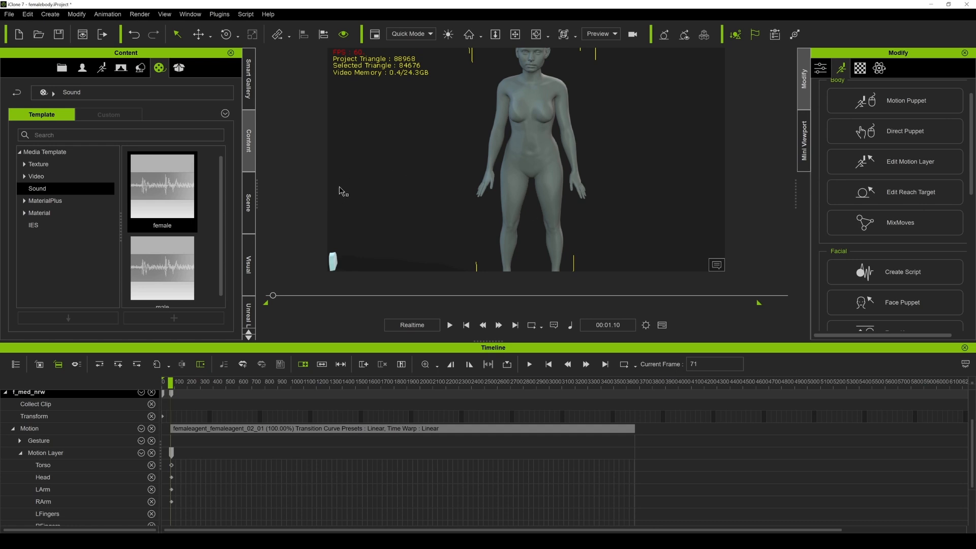
click(101, 68)
click(27, 214)
click(24, 214)
click(49, 214)
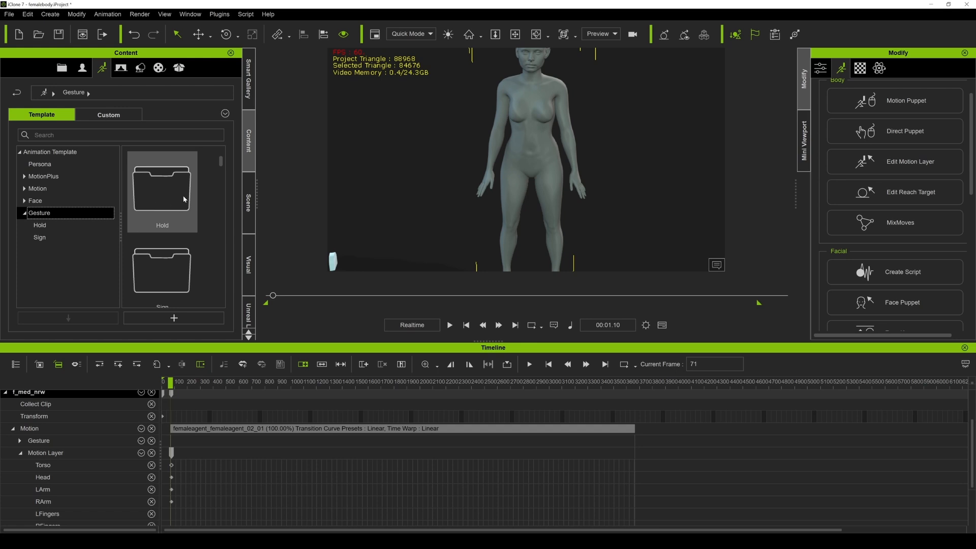
drag(220, 161, 221, 161)
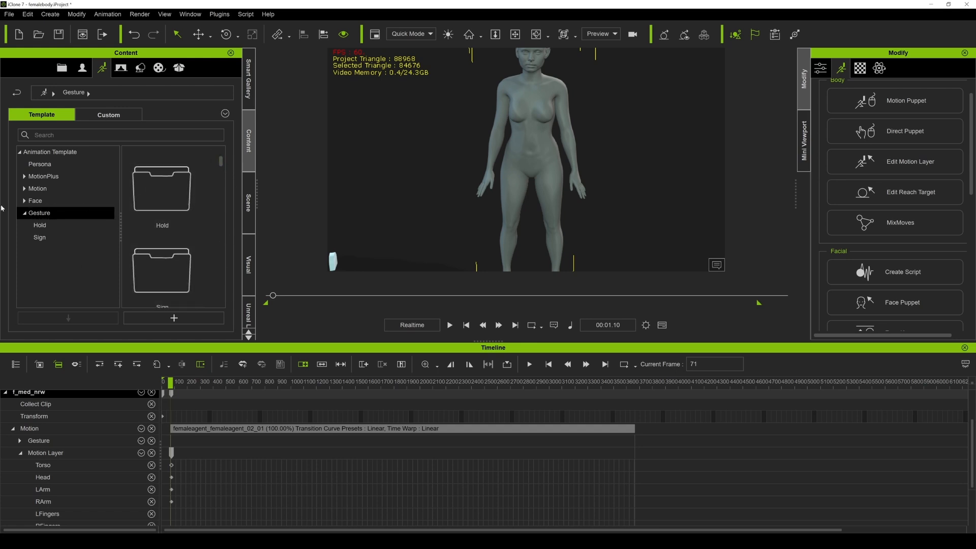
drag(220, 160, 228, 184)
drag(162, 186, 449, 192)
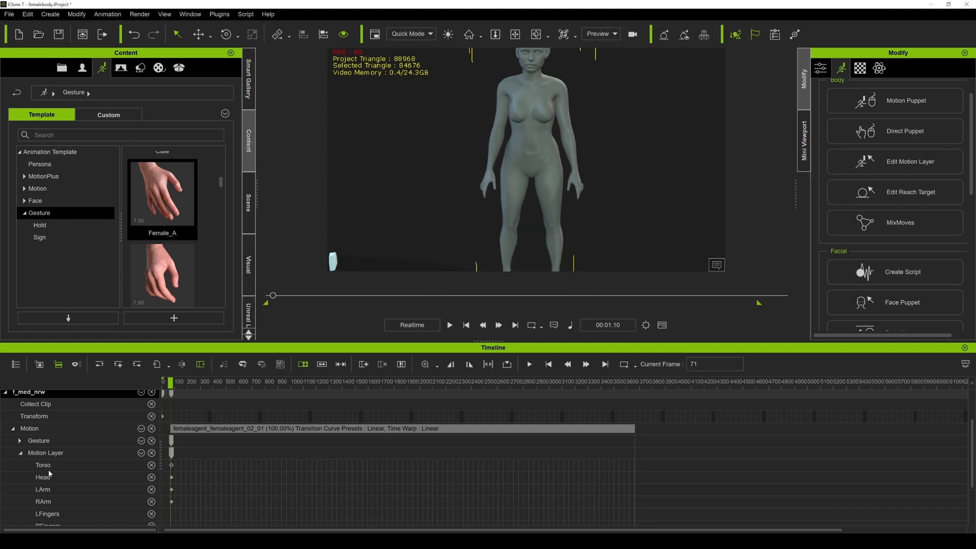
Expand the avatar's Gesture track and apply the Female_B hand gesture at frame 449.
click(20, 441)
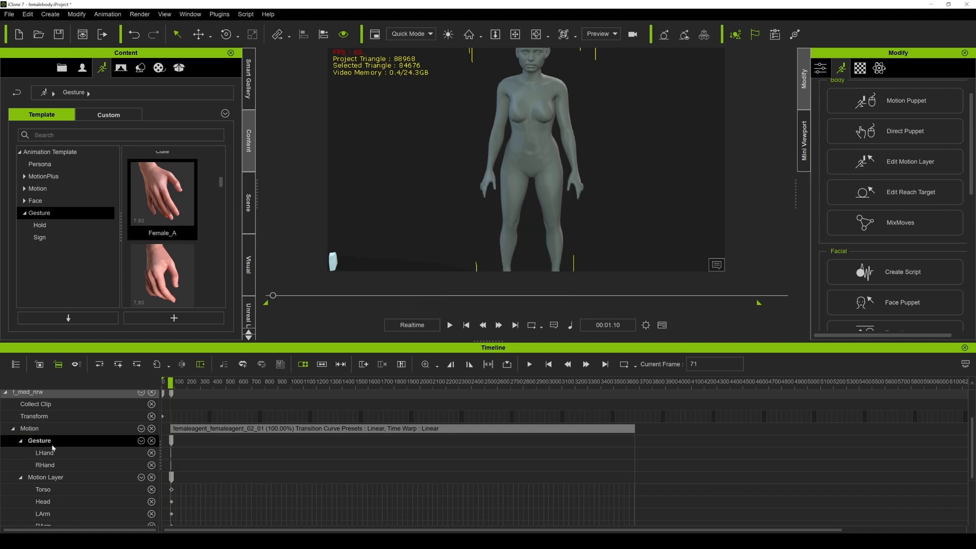
scroll(180, 457, up, 1)
scroll(181, 457, down, 2)
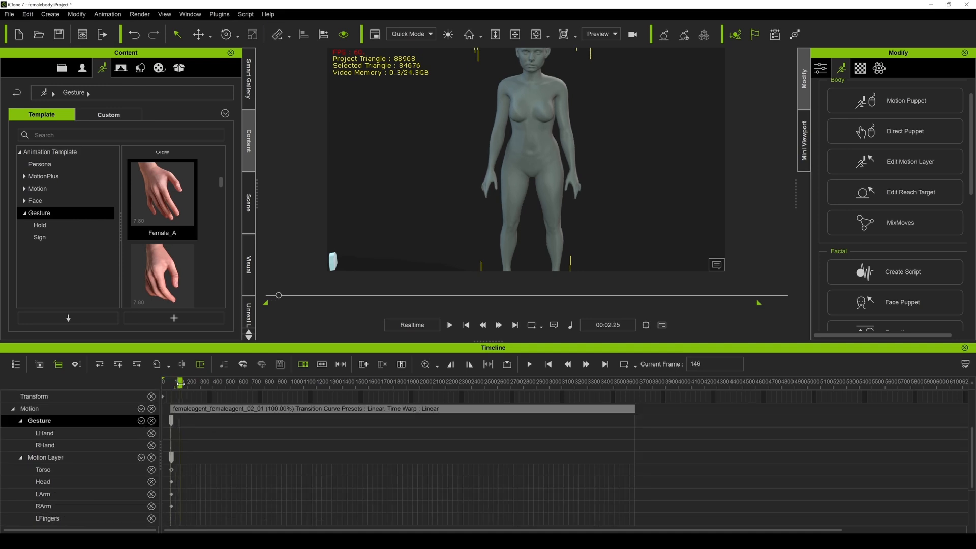
drag(189, 385, 219, 388)
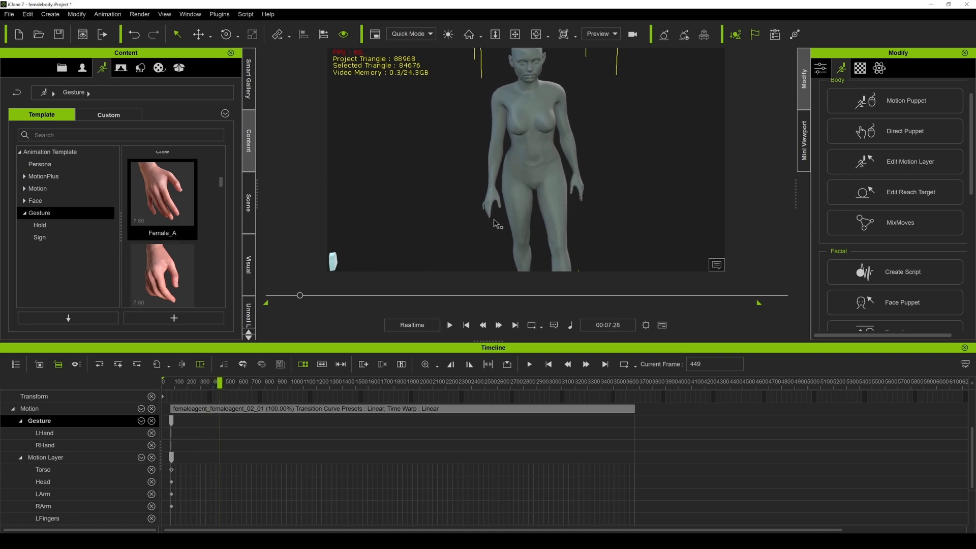
drag(187, 258, 342, 258)
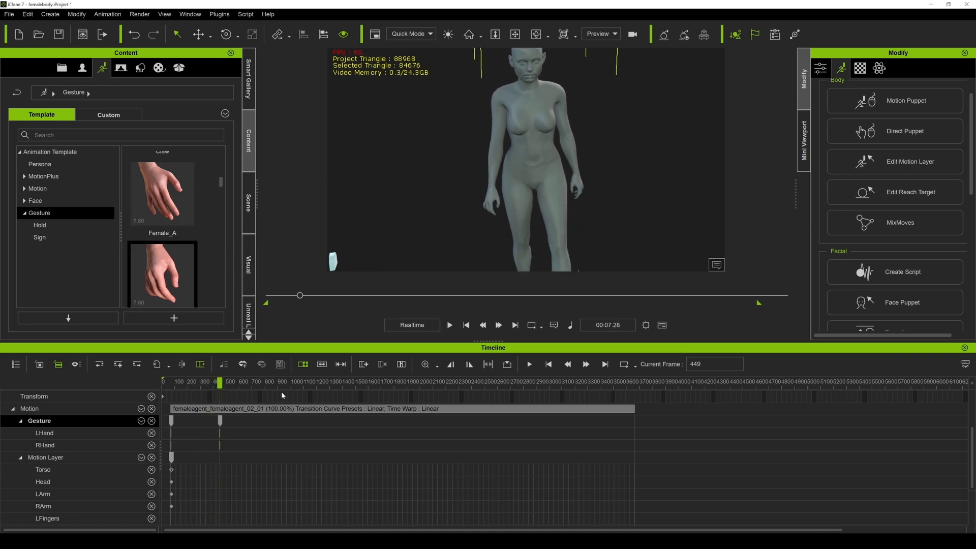
Apply the pointing gesture 1 One_A from the Sign gestures at frame 1094.
drag(217, 385, 302, 384)
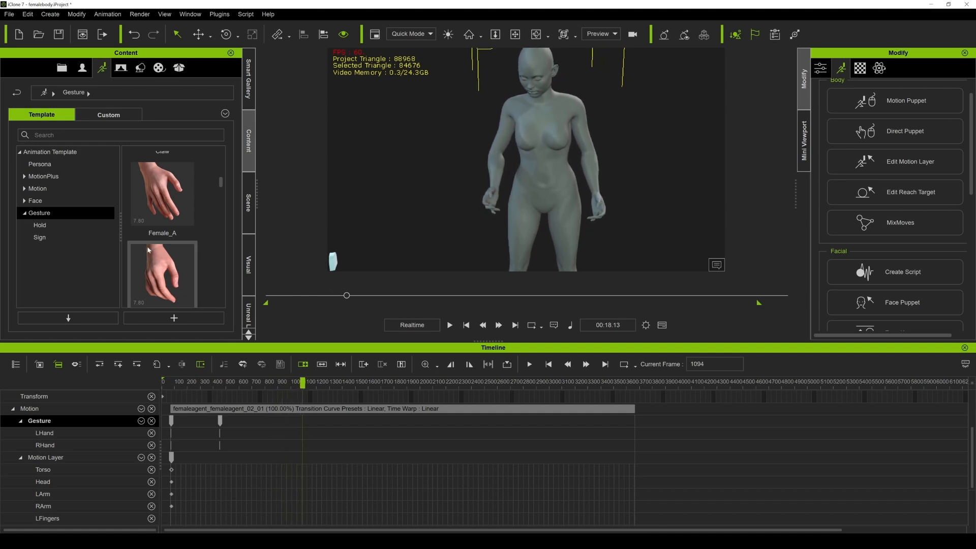
click(92, 224)
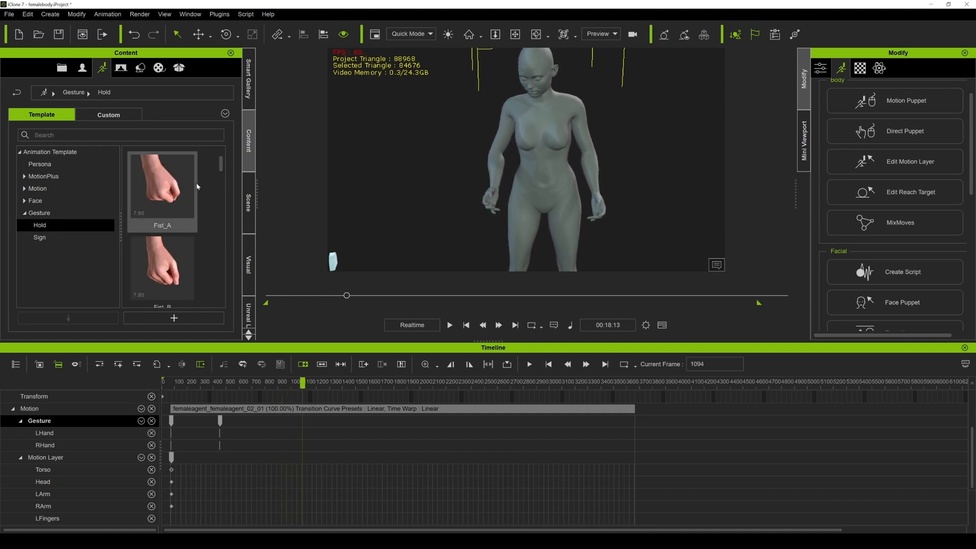
click(90, 236)
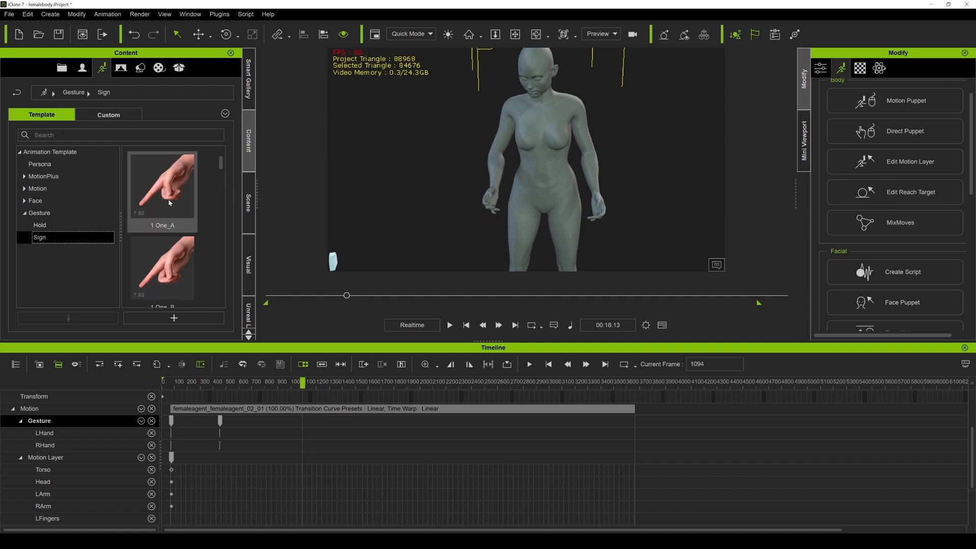
double_click(171, 184)
Retime the pointing gesture key to about frame 1082, playing the motion around it to check the hand pose.
click(288, 382)
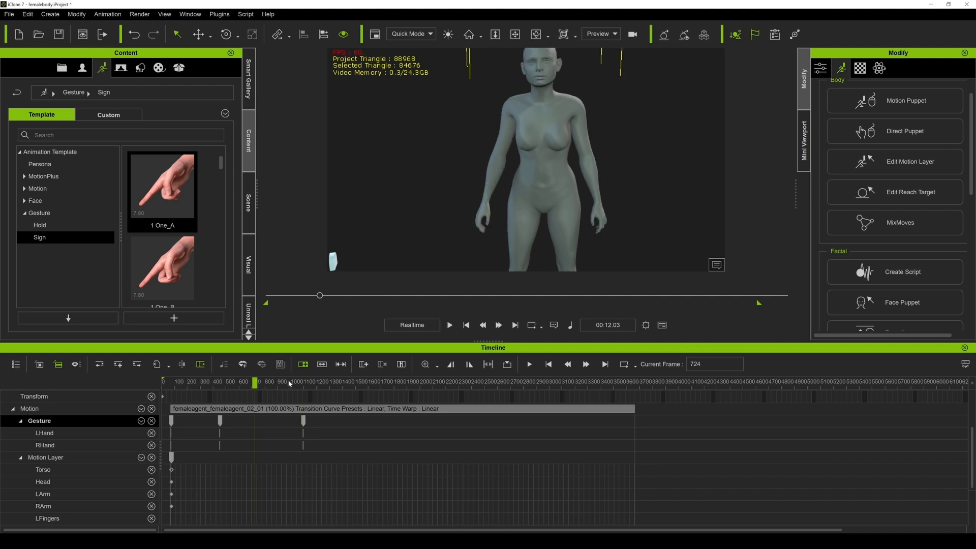
key(space)
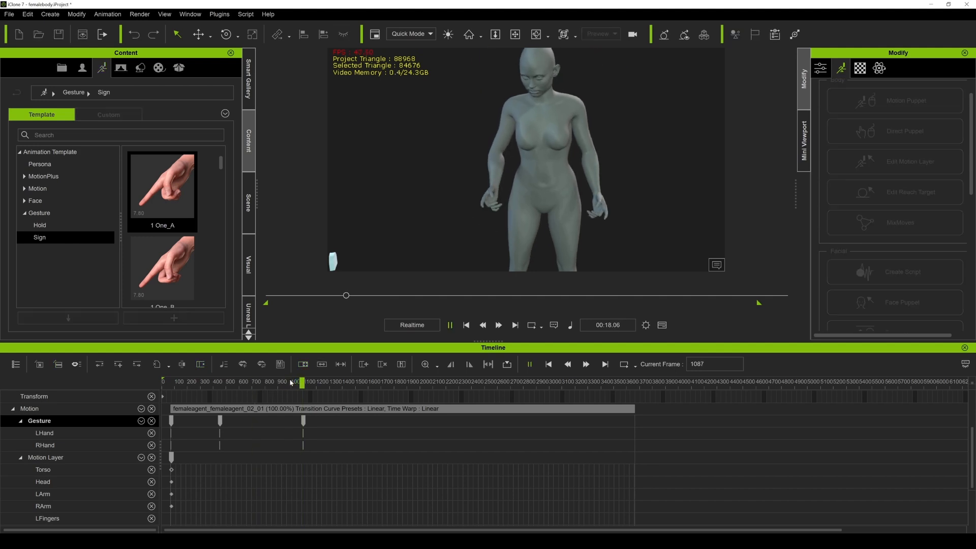
key(space)
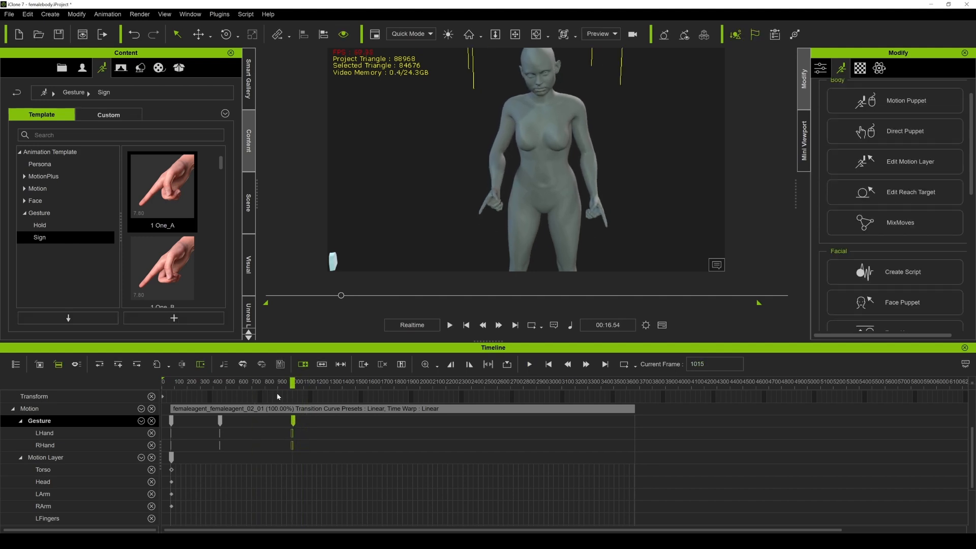
click(277, 392)
key(space)
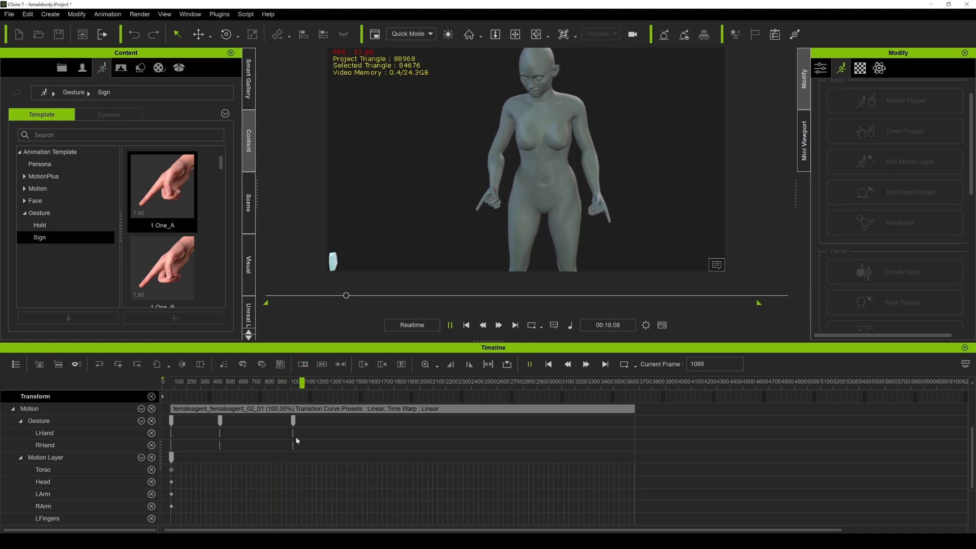
key(space)
ctrl+scroll(294, 425, up, 1)
ctrl+scroll(364, 423, up, 1)
drag(437, 423, 454, 426)
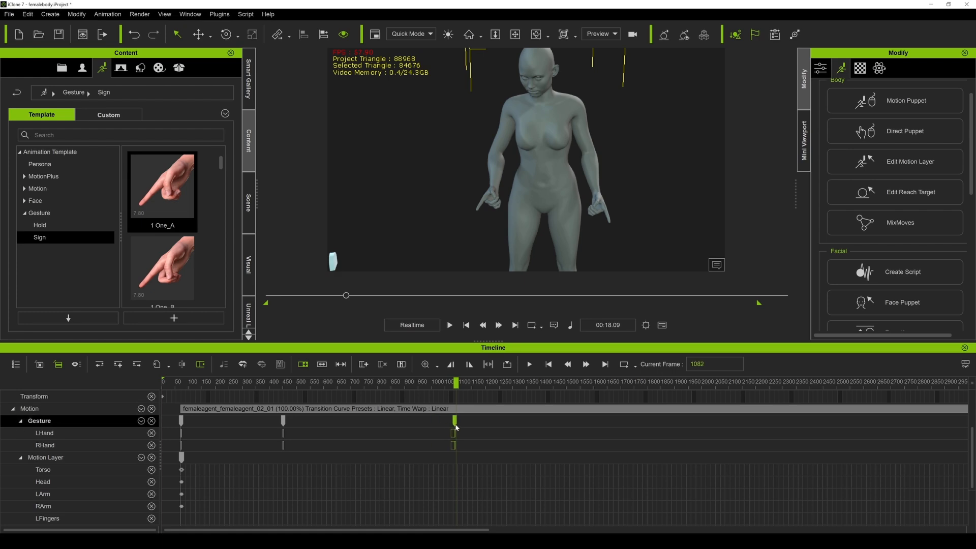
key(space)
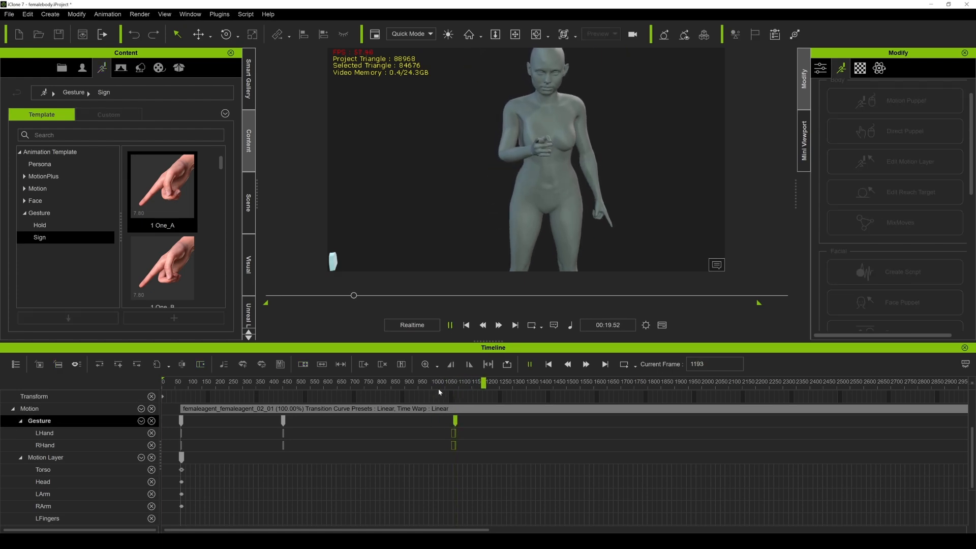
key(space)
Apply the Female_B hand gesture at frame 1060, ahead of the pointing gesture key.
drag(486, 384, 448, 385)
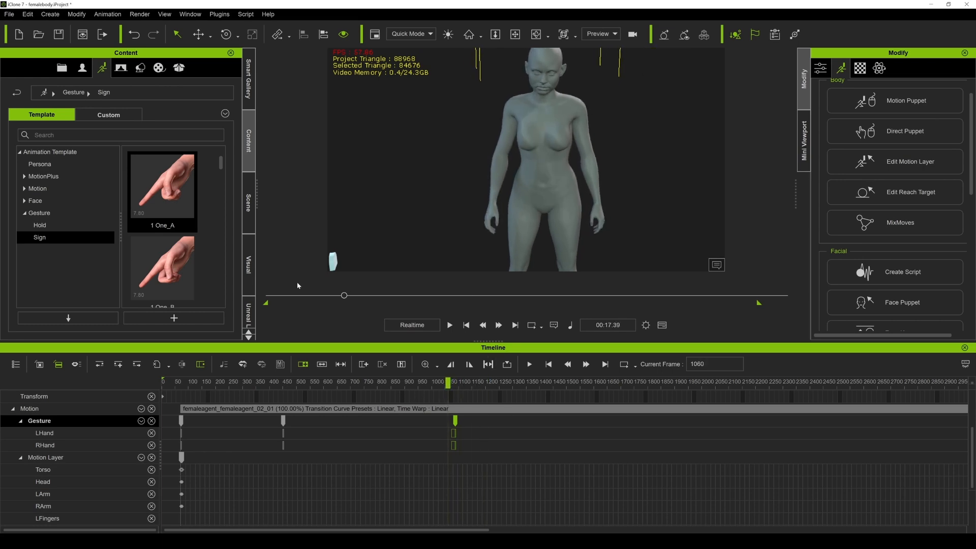
click(48, 213)
scroll(224, 178, down, 4)
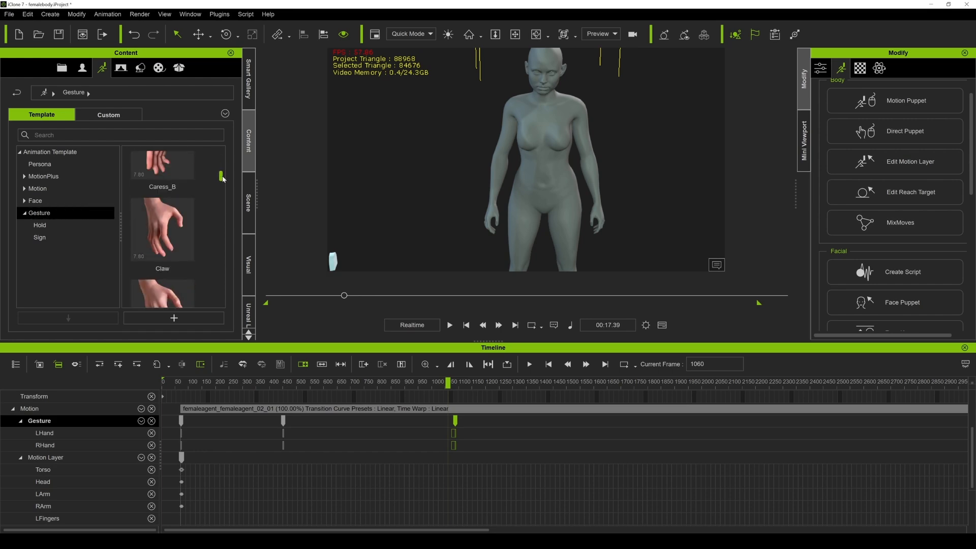
double_click(162, 196)
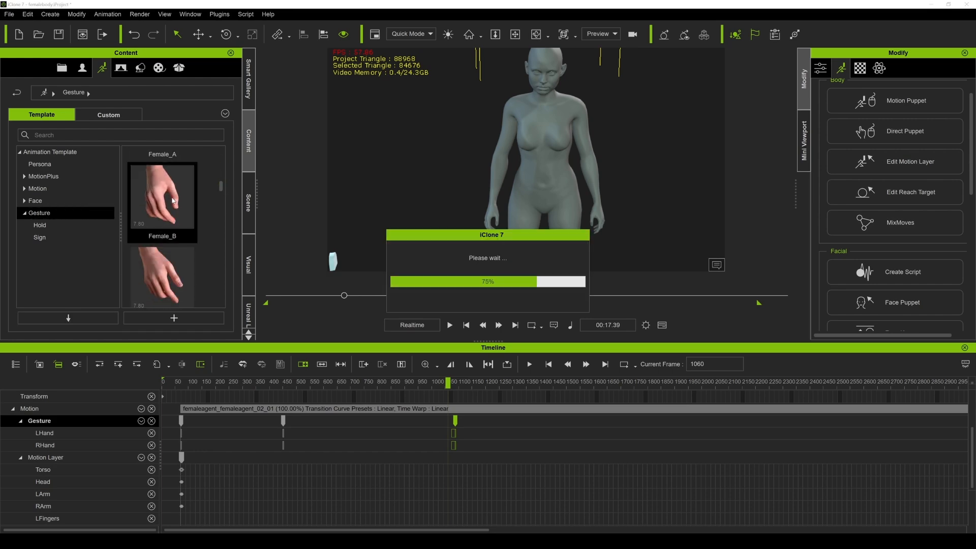
Move the pointing gesture key to about frame 1145, playing back the raised-arm moment to check its timing.
key(space)
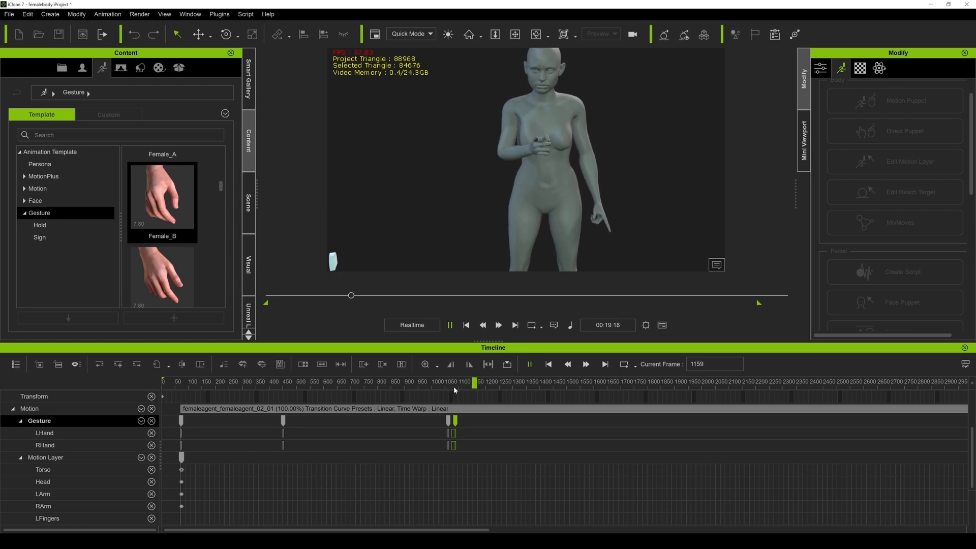
key(space)
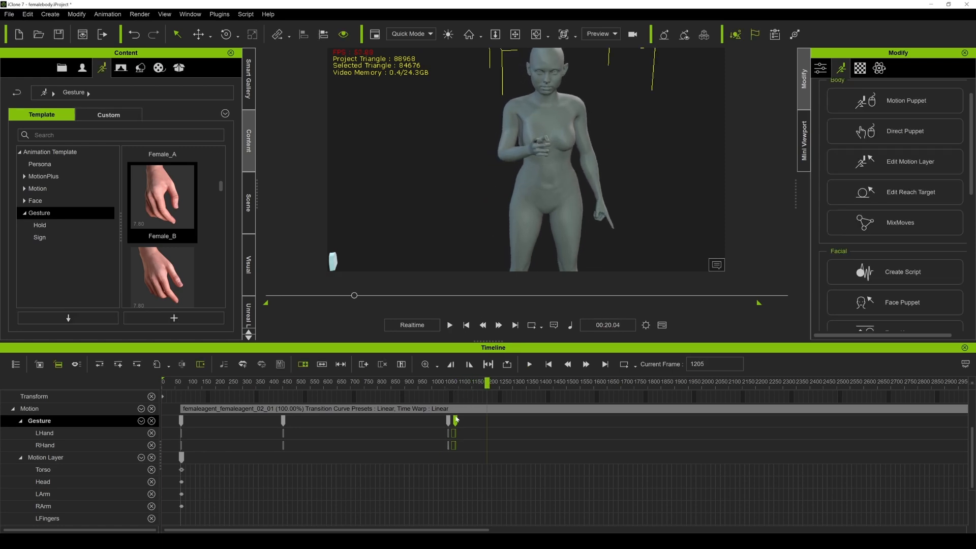
double_click(477, 423)
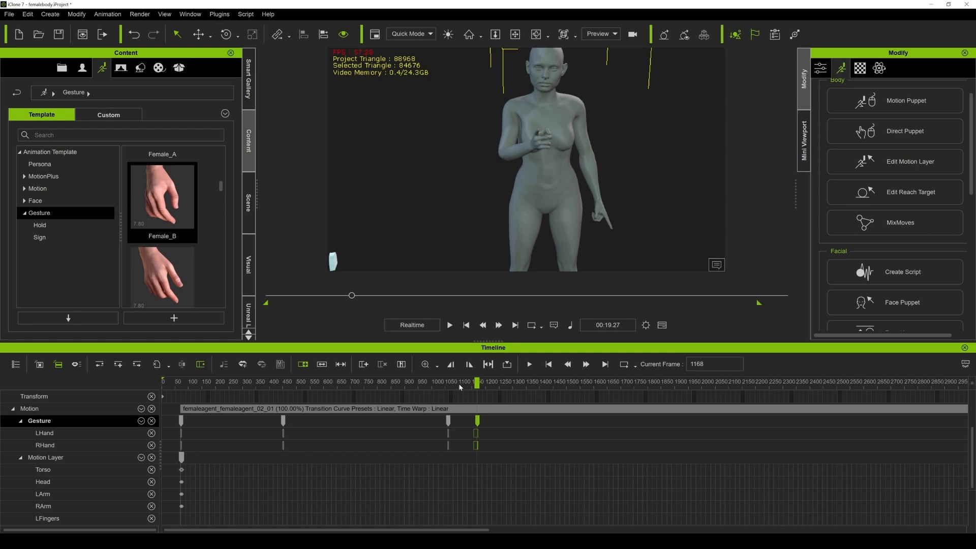
key(space)
key(space)
click(478, 422)
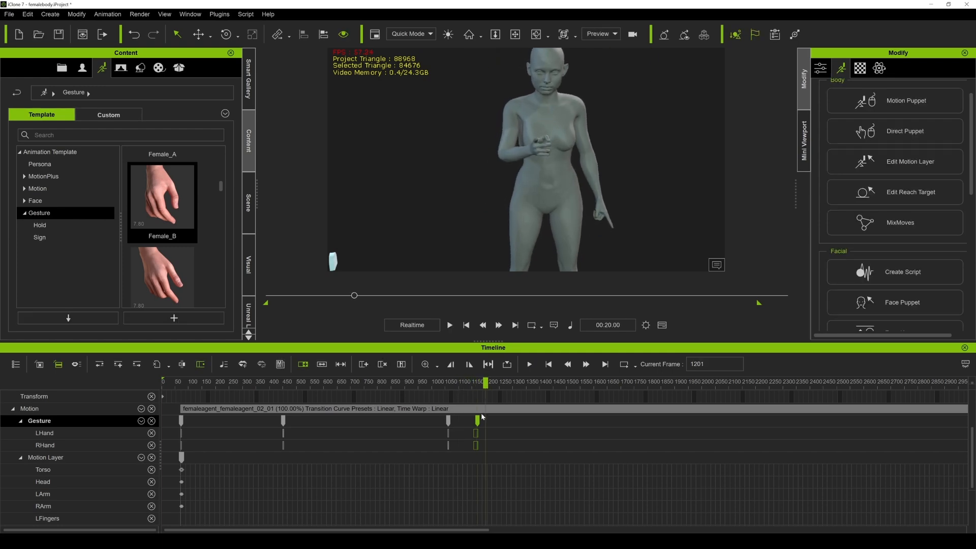
Apply the hand gesture listed after Female_B at frame 1263 and play the motion through the gesture keys.
click(456, 387)
key(space)
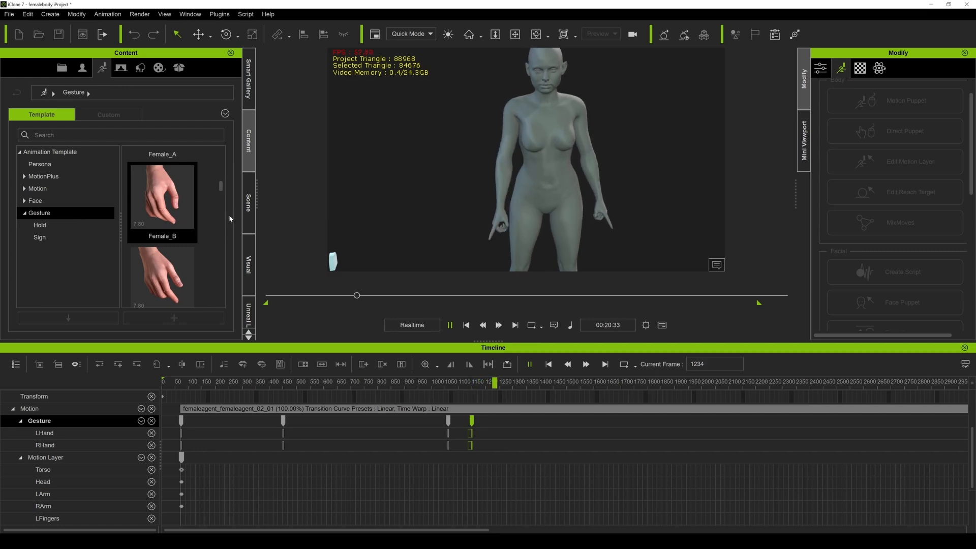
double_click(176, 258)
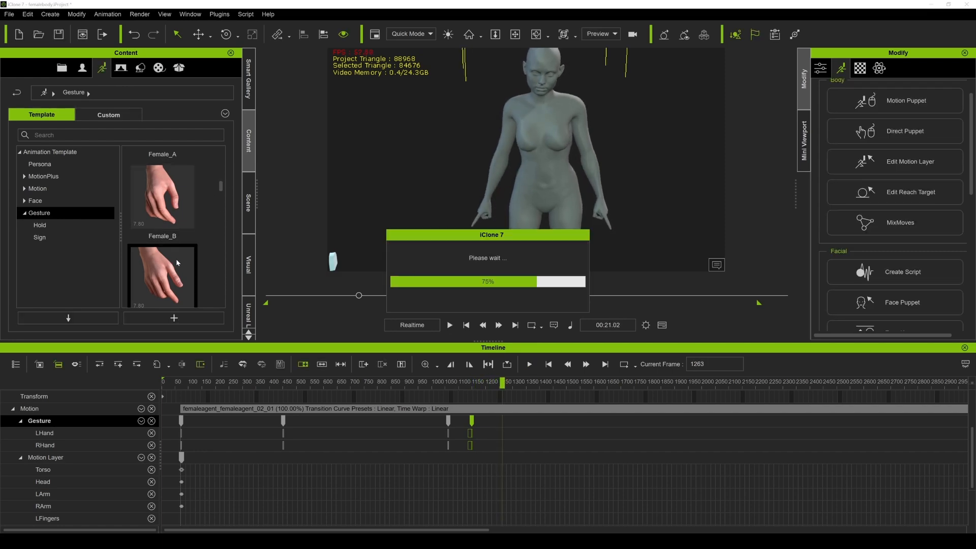
click(421, 384)
key(space)
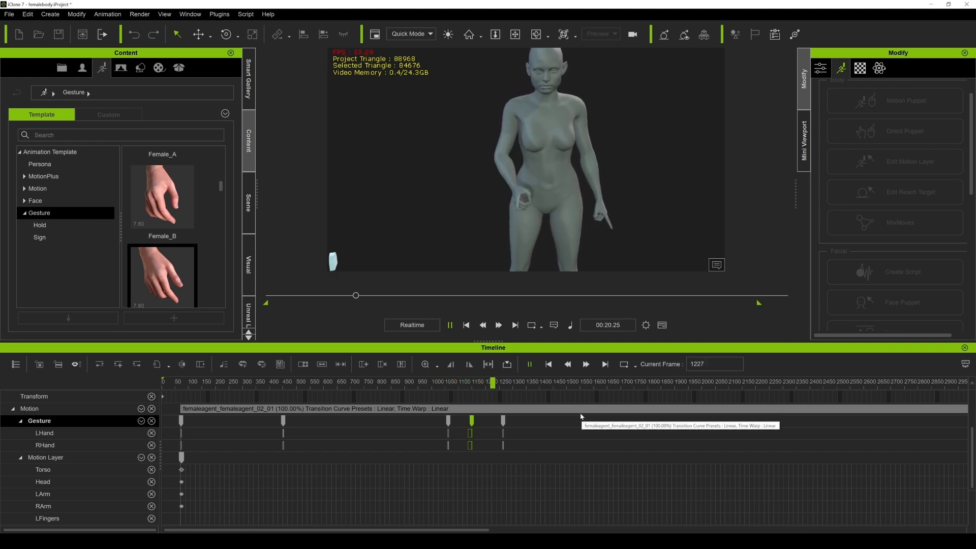
scroll(521, 413, down, 3)
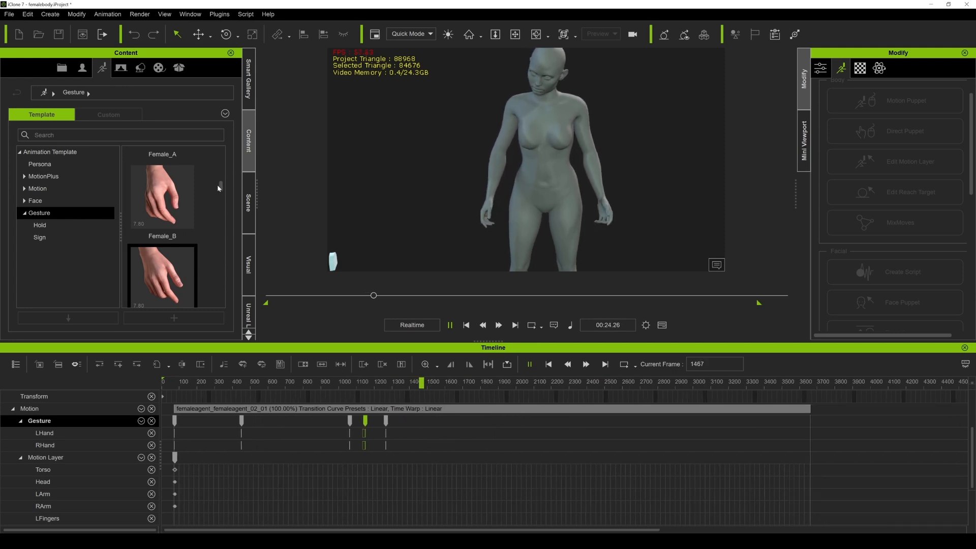
Apply the Flat Relaxed_B hand gesture at frame 1493 and play back the motion leading through it.
key(space)
drag(221, 186, 223, 204)
double_click(178, 206)
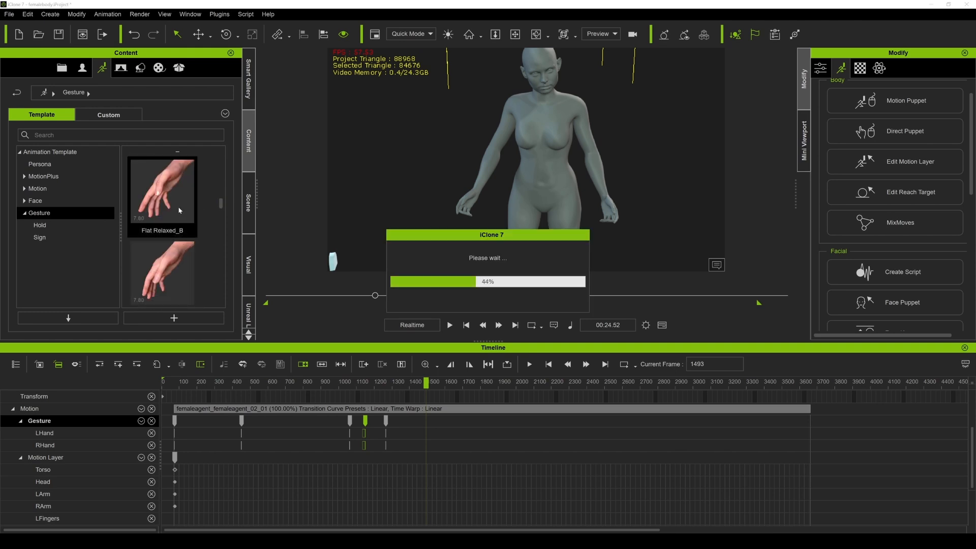
click(401, 381)
key(space)
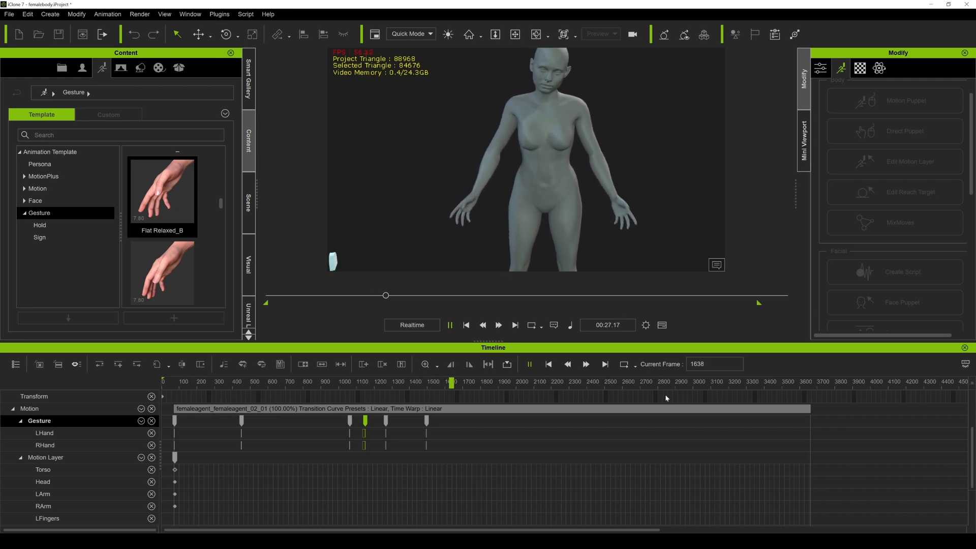
Apply the Female_C hand gesture at frame 1669 and play the motion from just before it.
key(space)
scroll(224, 213, down, 2)
scroll(223, 215, up, 3)
scroll(228, 186, down, 4)
double_click(181, 224)
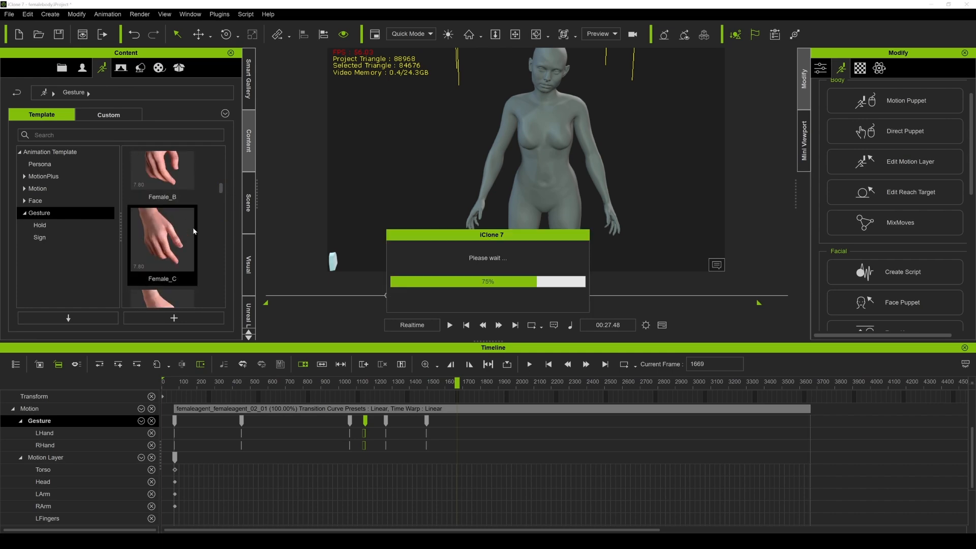
click(444, 382)
key(space)
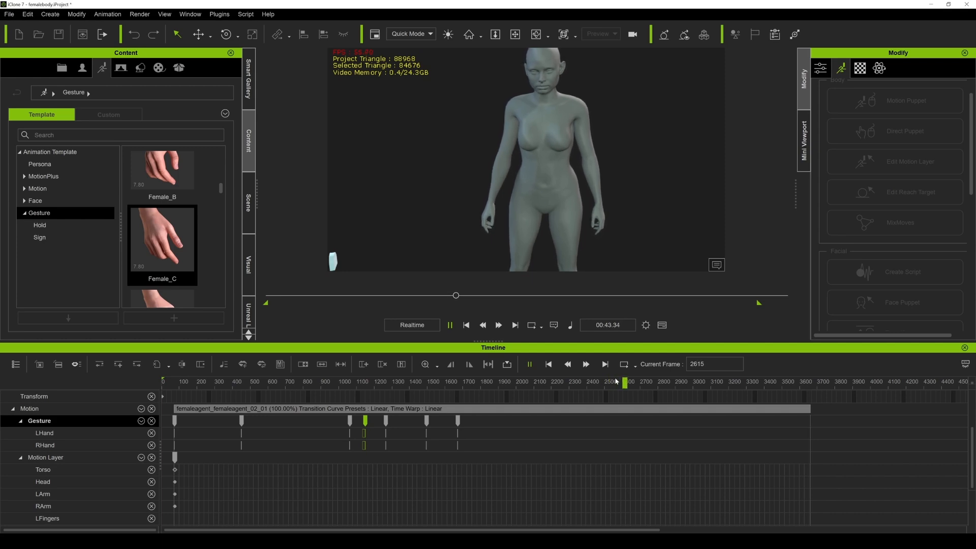
Apply the Female_A hand gesture at frame 2733 and play the motion from shortly before the new key.
key(space)
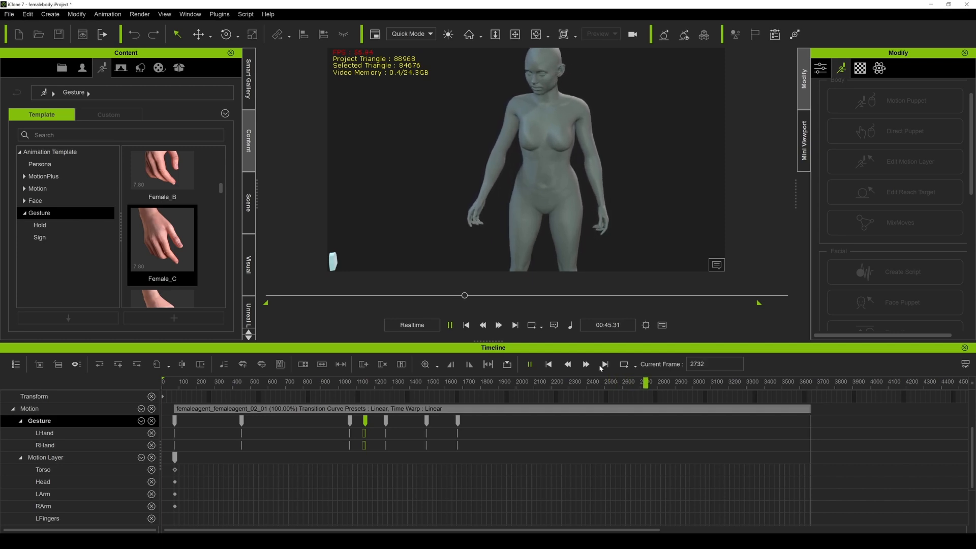
scroll(181, 241, down, 2)
scroll(194, 249, up, 3)
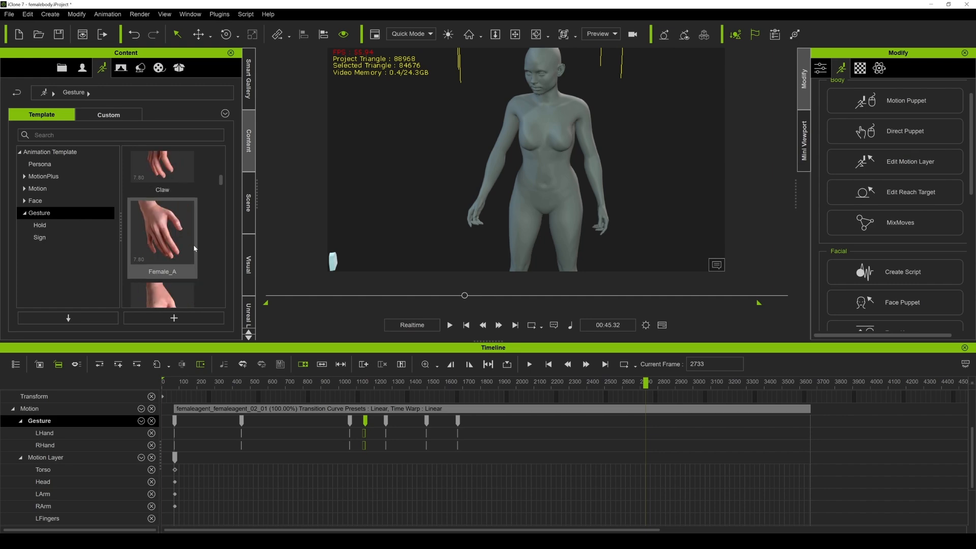
click(182, 236)
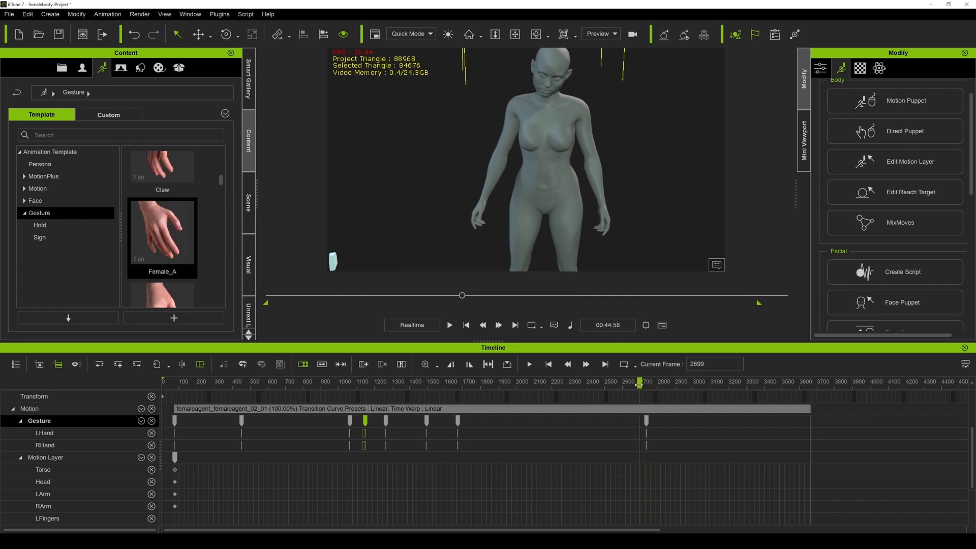
key(space)
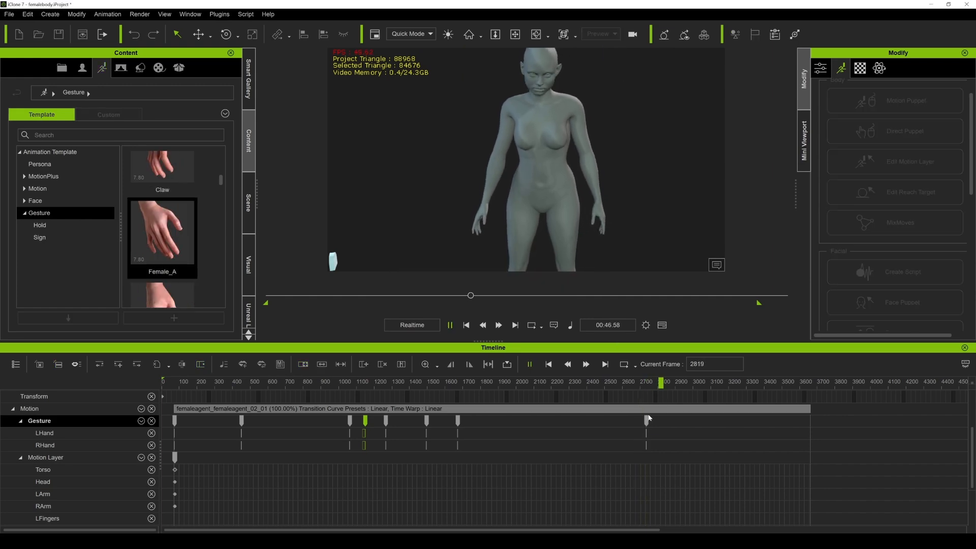
Move the Female_A gesture key to about frame 2824 and play the motion on from there.
key(space)
drag(648, 420, 663, 422)
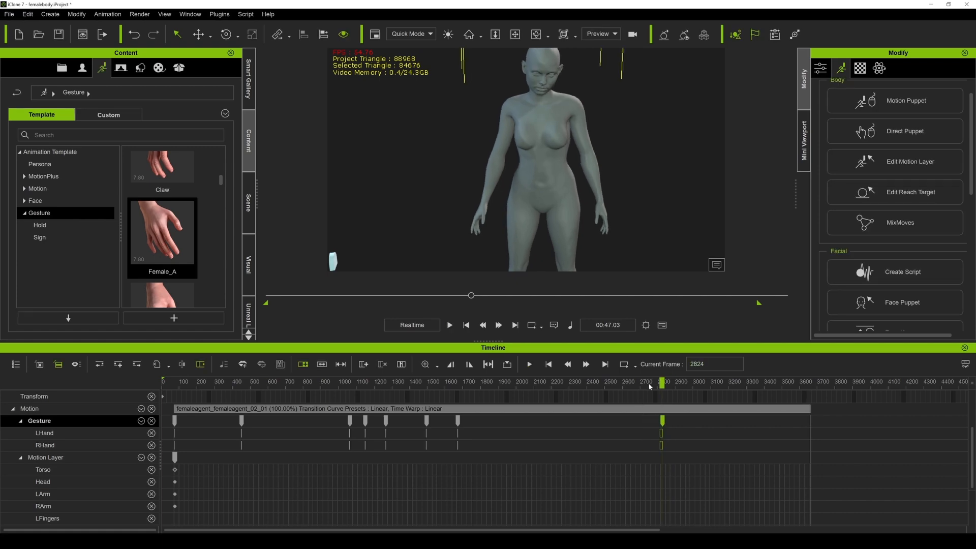
key(space)
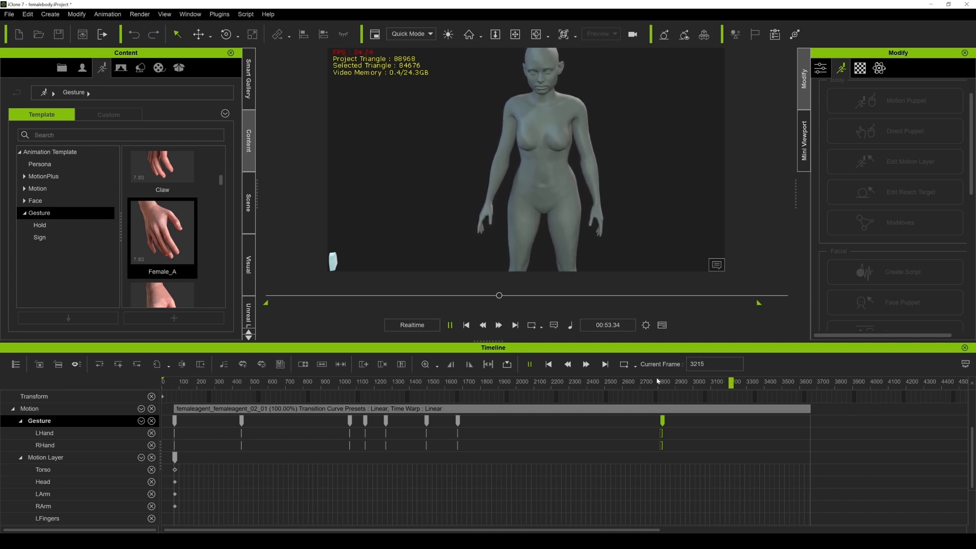
Apply the Flat Relaxed_A hand gesture at frame 3309 and play the motion around it.
key(space)
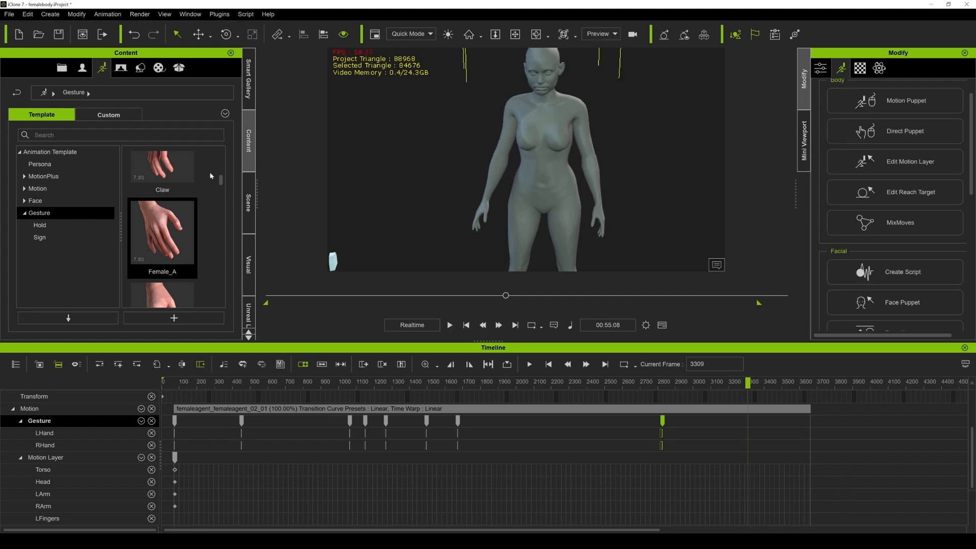
scroll(198, 196, up, 3)
scroll(197, 222, down, 3)
scroll(198, 224, down, 4)
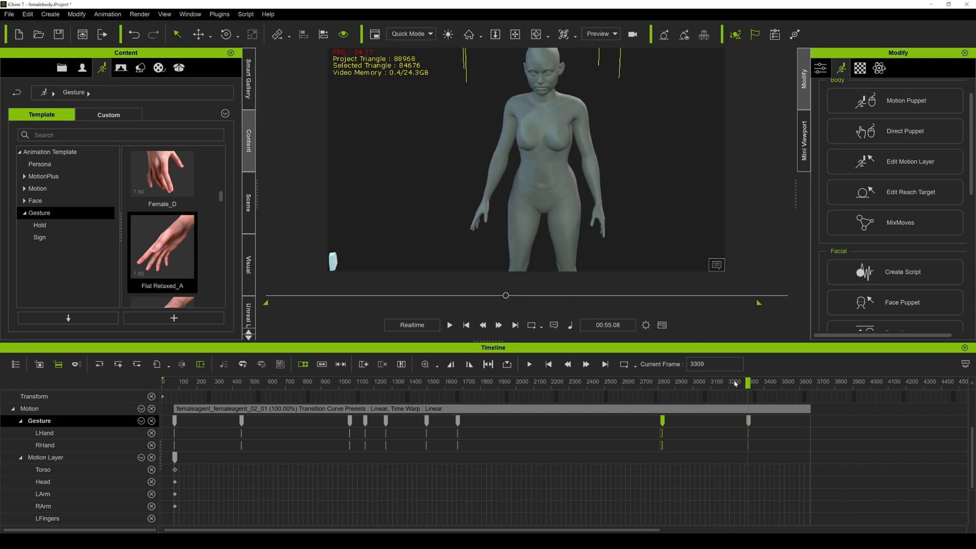
key(space)
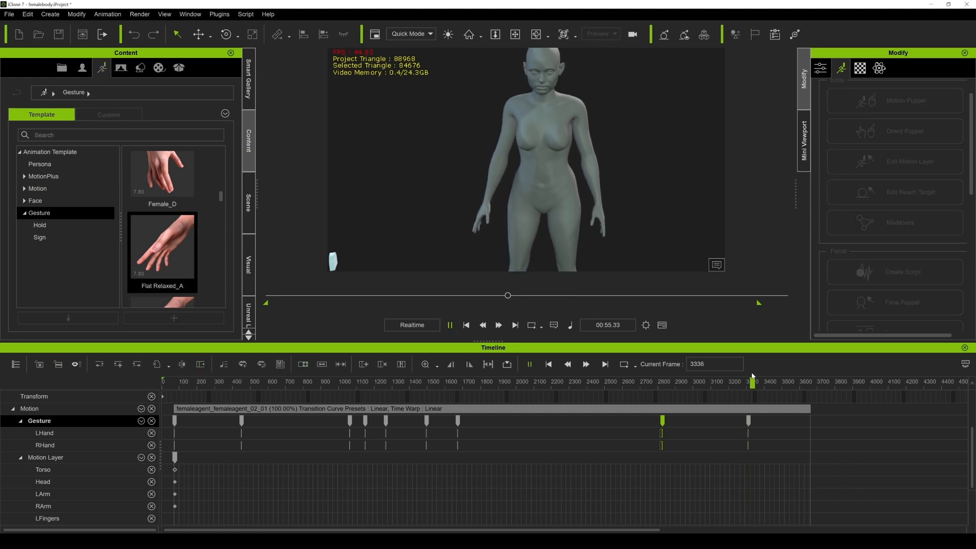
Move the Flat Relaxed_A gesture key to about frame 3346, check its timing in playback, and save the project.
key(space)
drag(751, 420, 754, 420)
click(746, 385)
key(space)
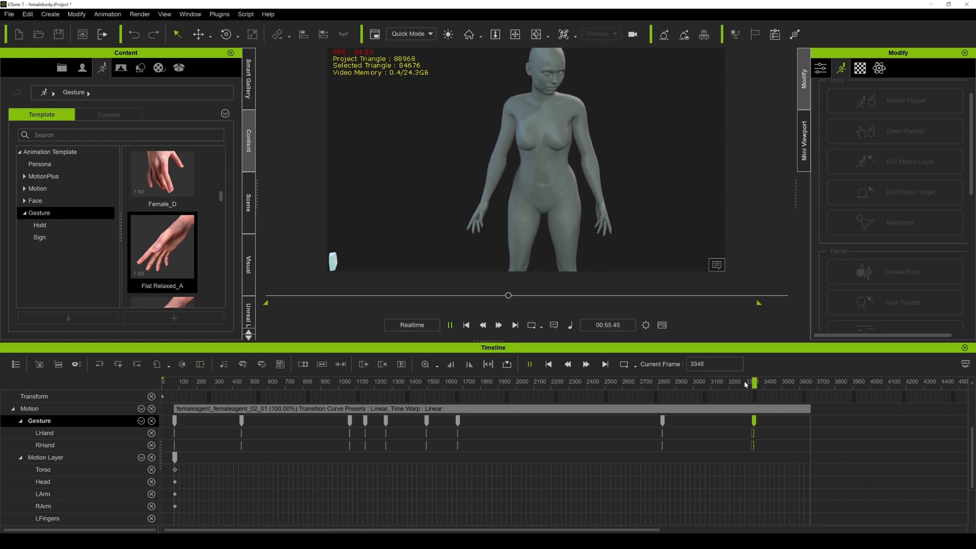
key(space)
key(ctrl+s)
Play the motion from the start to review the body animation together with the hand gestures.
alt+right_drag(688, 392, 366, 385)
drag(246, 382, 173, 384)
key(space)
scroll(593, 116, up, 5)
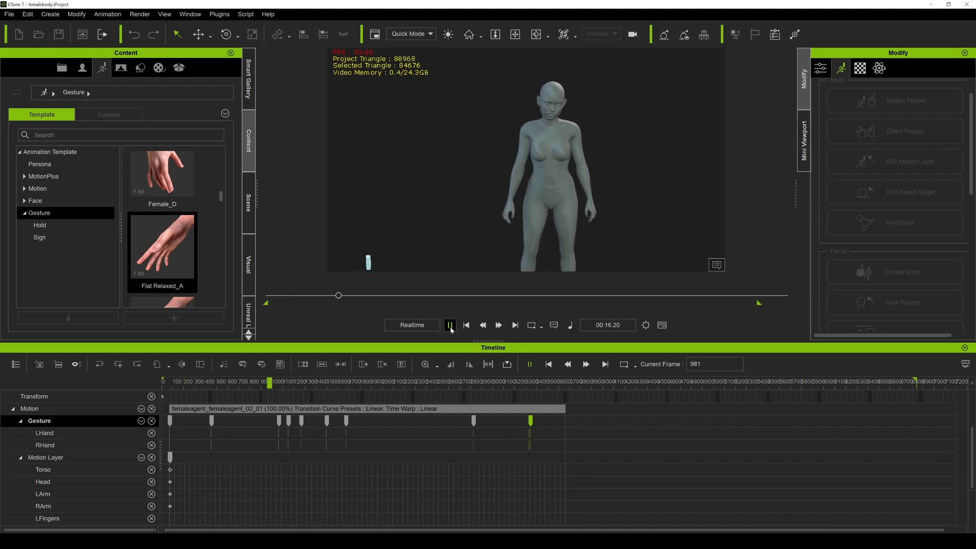
click(449, 325)
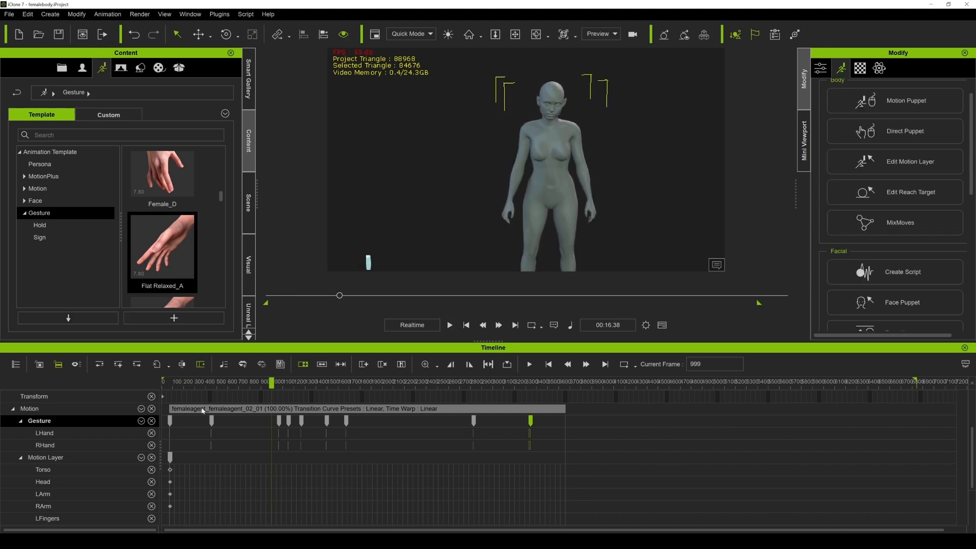
Mark a Collect Clip range on the avatar from the first frame to frame 3667, covering the whole motion.
drag(275, 384, 164, 394)
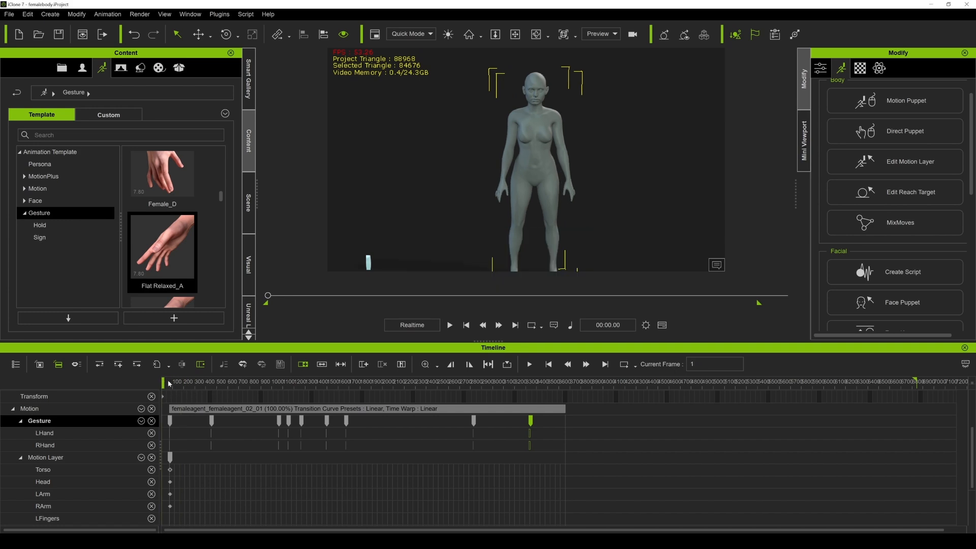
click(13, 409)
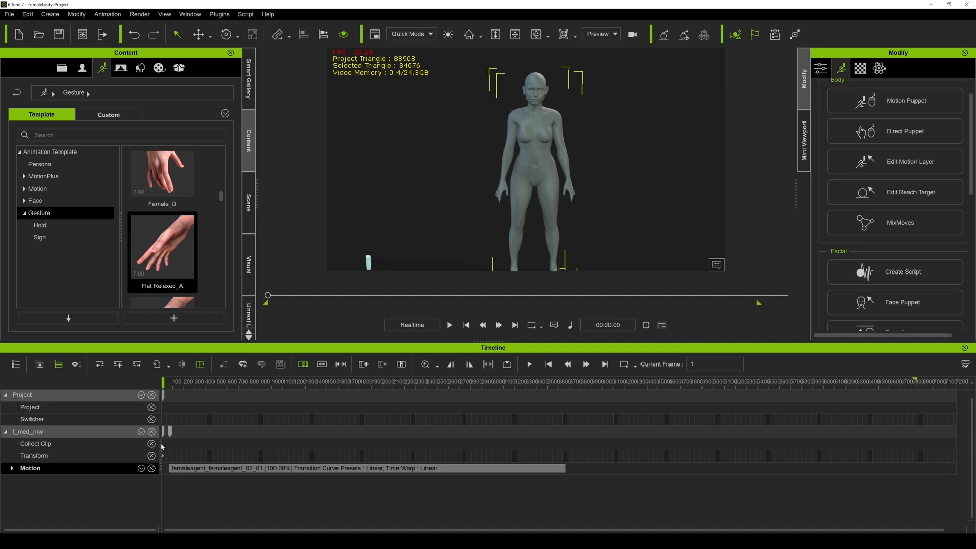
drag(162, 445, 566, 453)
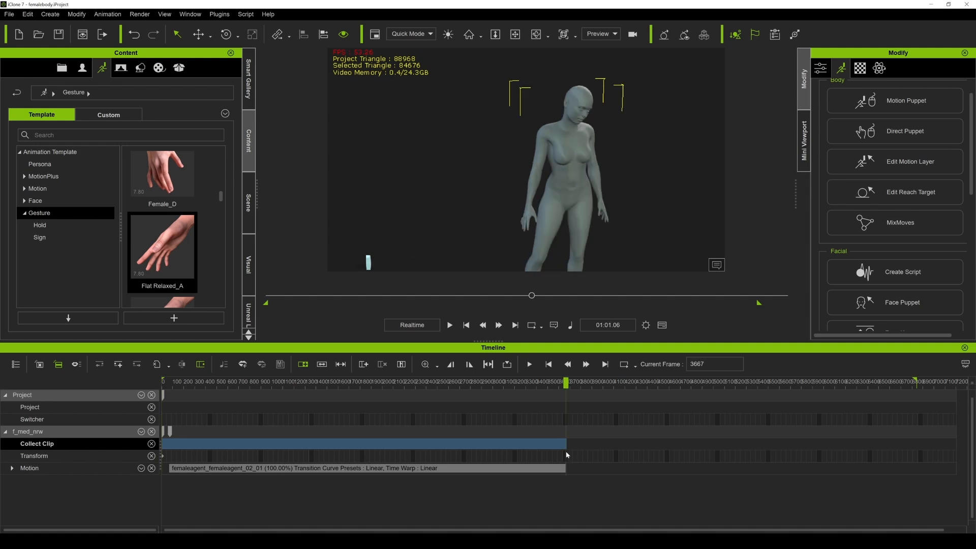
click(10, 14)
mouse_move(51, 93)
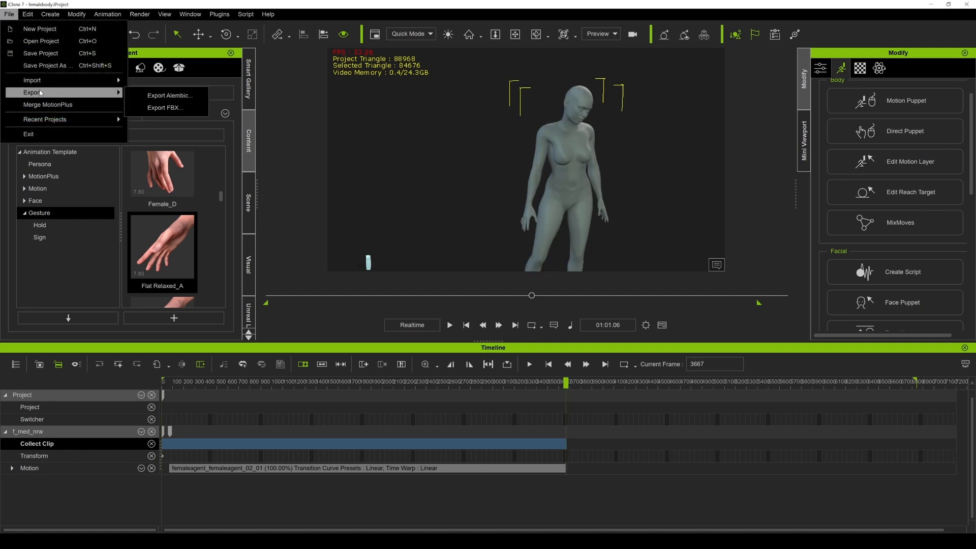
click(162, 103)
drag(258, 69, 344, 94)
click(447, 125)
click(293, 157)
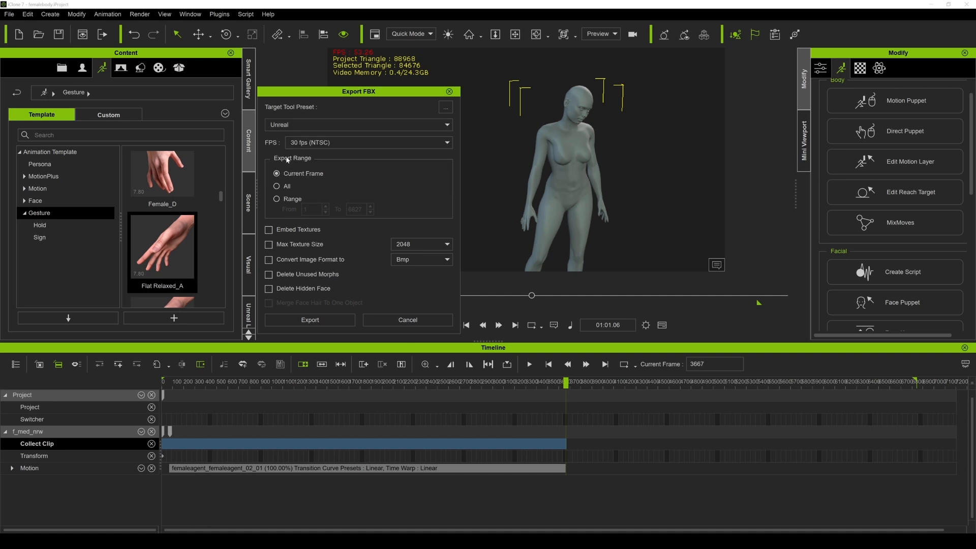
click(305, 143)
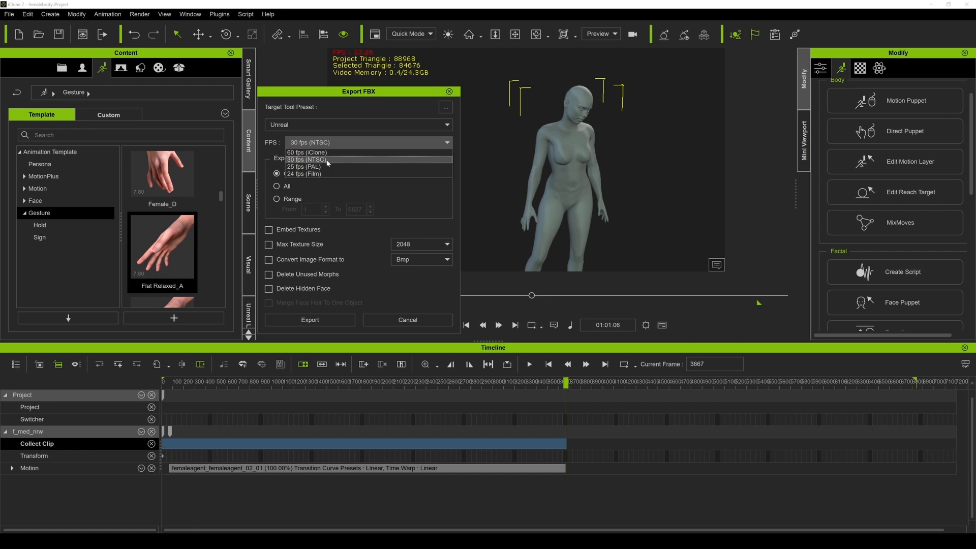
click(328, 161)
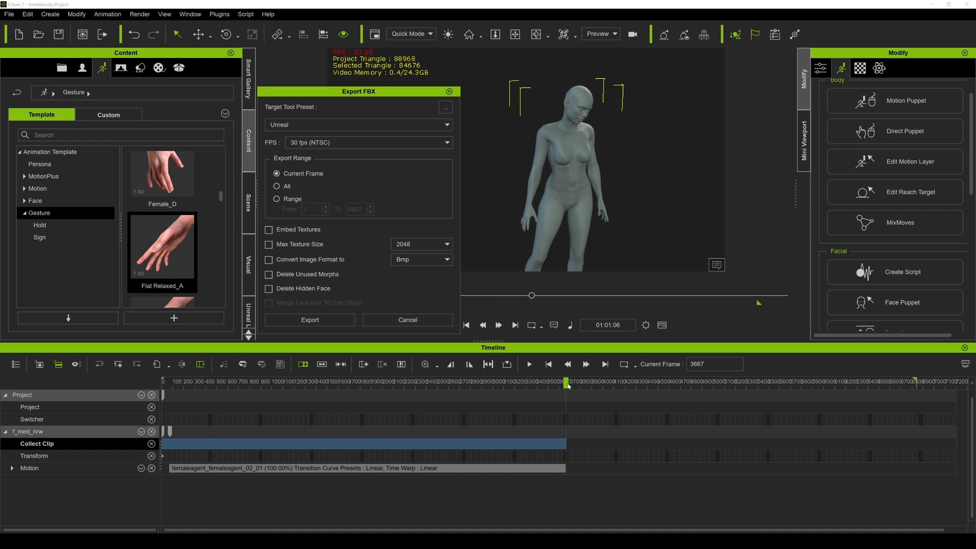
drag(421, 93, 333, 47)
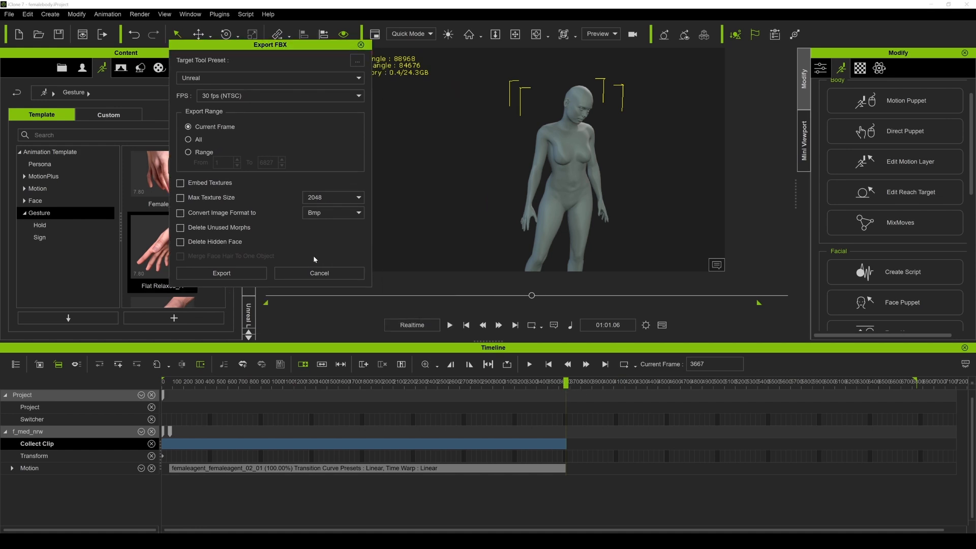
click(319, 273)
Set up an FBX export with the frame range 1 to 3700, and review its advanced export settings.
scroll(596, 399, up, 5)
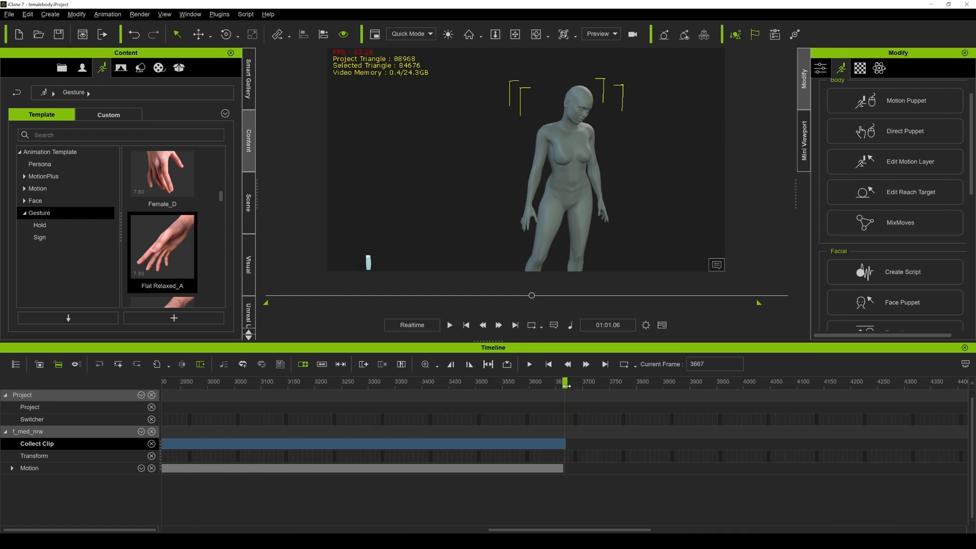
mouse_move(564, 382)
mouse_down()
mouse_move(583, 382)
mouse_move(563, 382)
mouse_up()
click(9, 14)
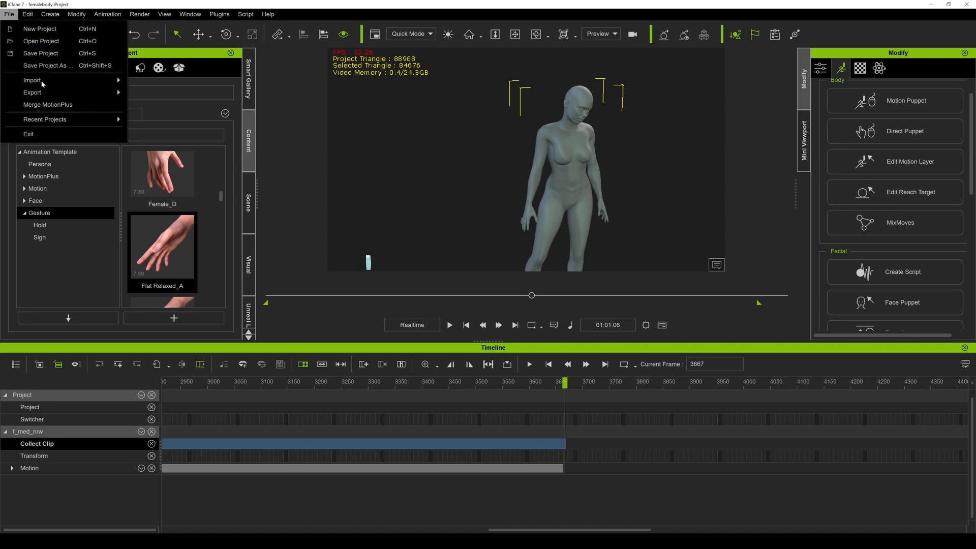
mouse_move(76, 93)
click(162, 108)
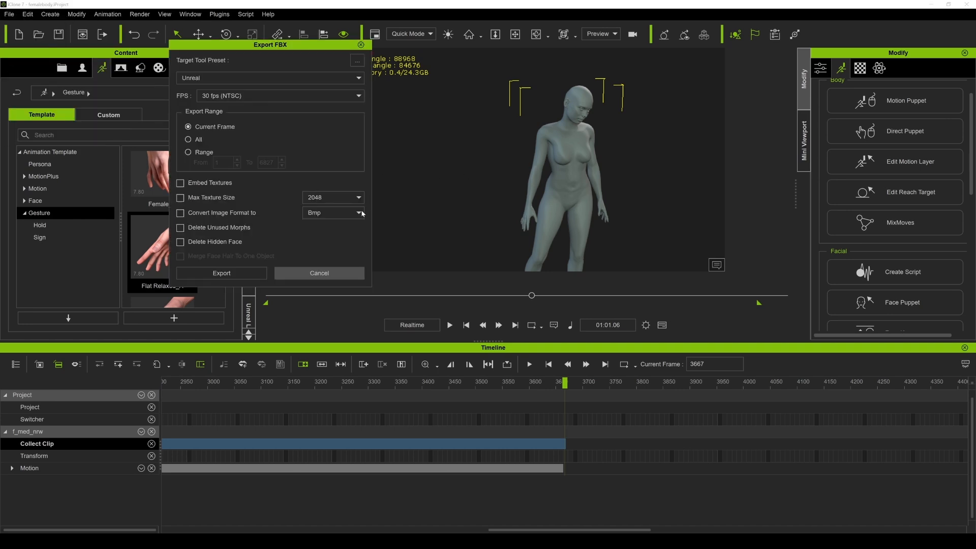
click(204, 152)
double_click(266, 163)
text(3700)
click(358, 60)
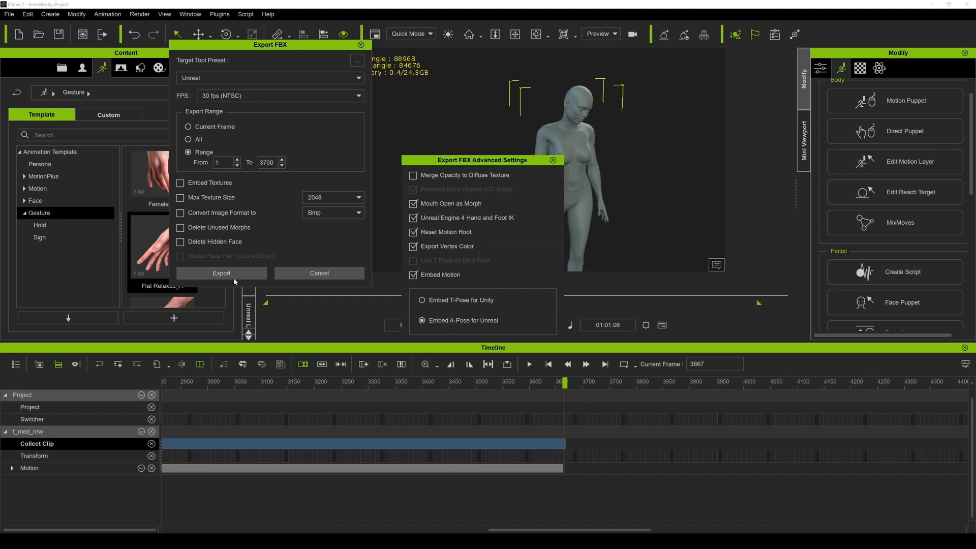
click(553, 161)
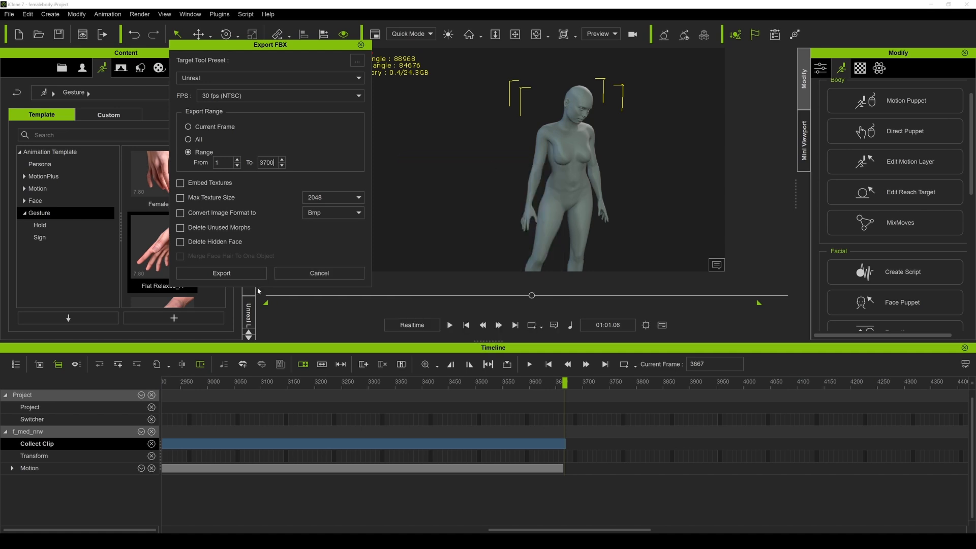
Start the FBX export and create a destination folder named femaleiclone inside unclsesam, opening it as the save location.
click(220, 274)
text(female)
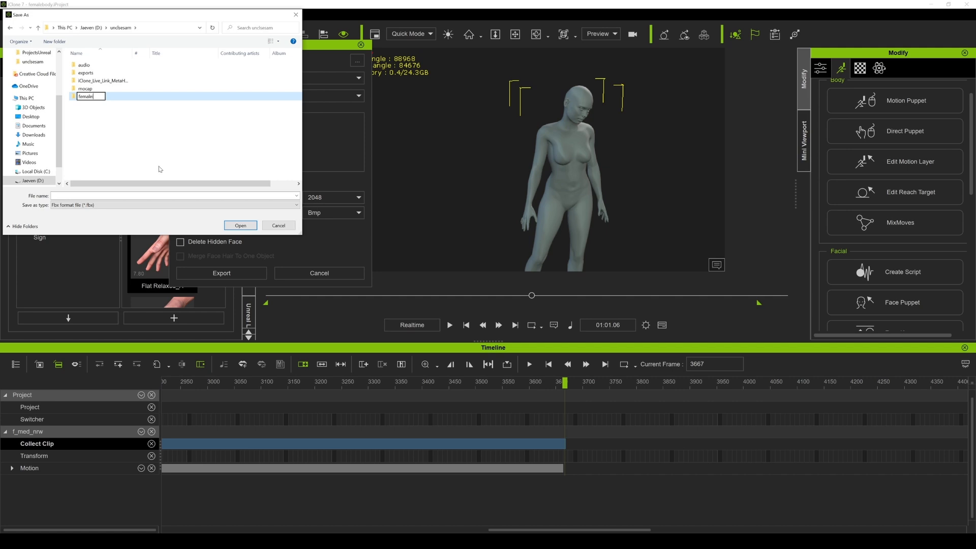
text(iclone)
click(103, 129)
double_click(91, 80)
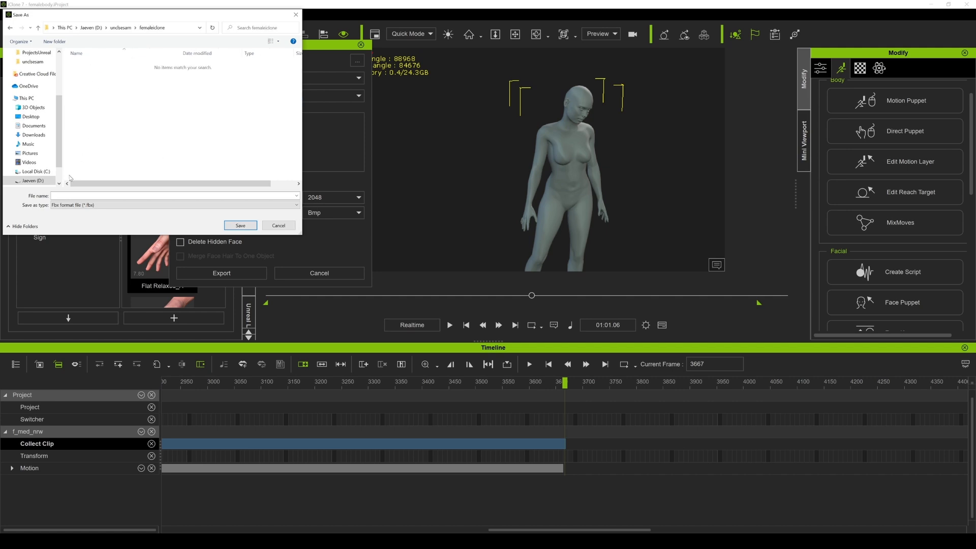
Name the FBX file elizabeth and export it into the femaleiclone folder.
click(76, 196)
text(elizabeth)
key(Return)
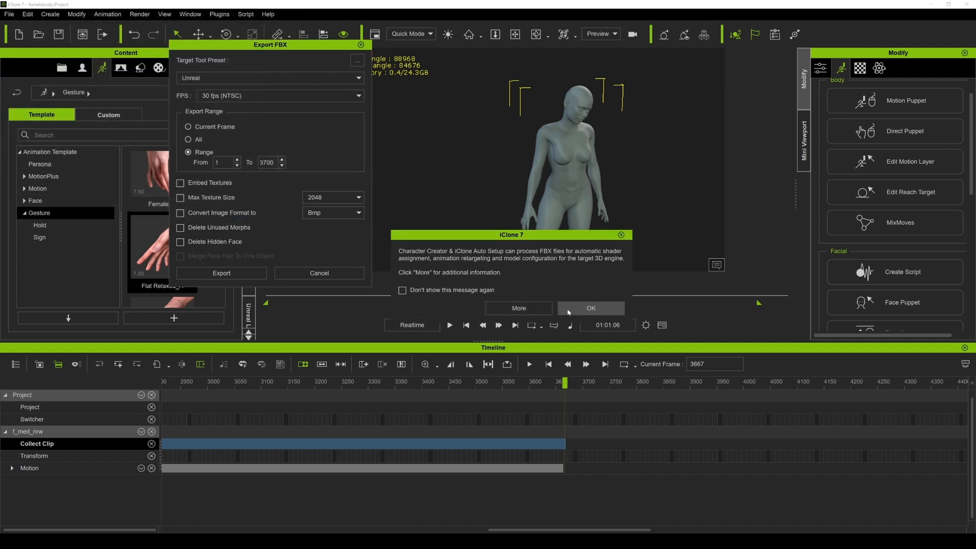
Open the Character Creator & iClone Auto Setup web page for Unreal and download version 1.22.
click(223, 15)
mouse_move(305, 29)
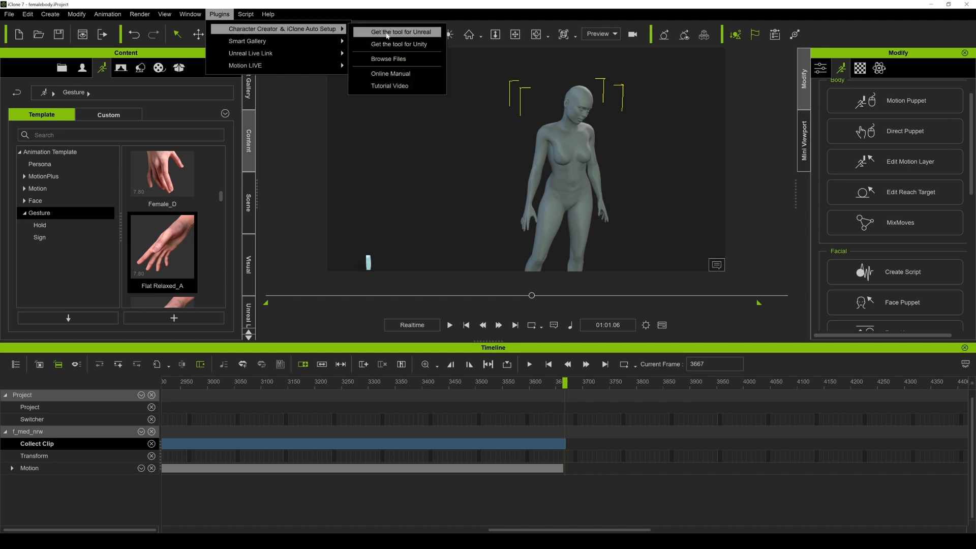
click(387, 33)
scroll(320, 243, down, 2)
scroll(320, 242, down, 7)
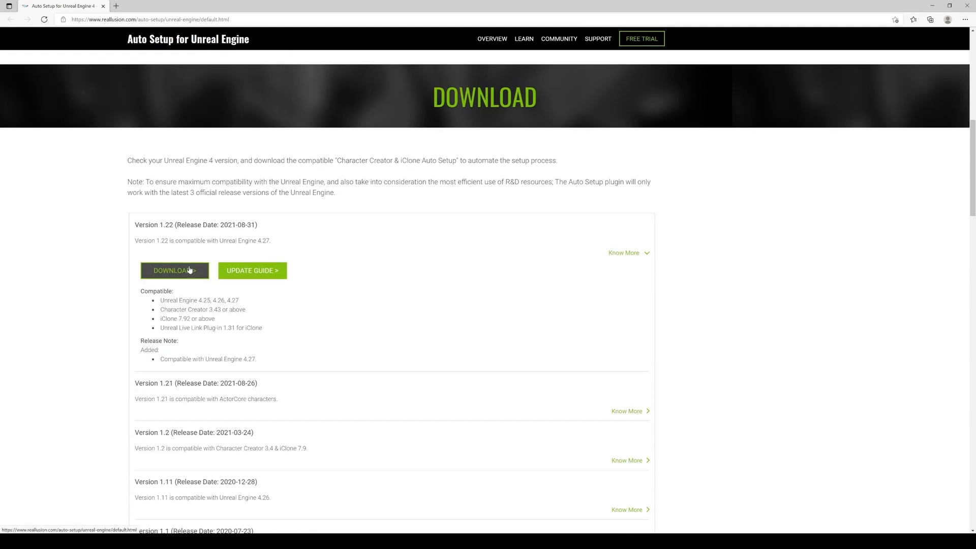
click(174, 277)
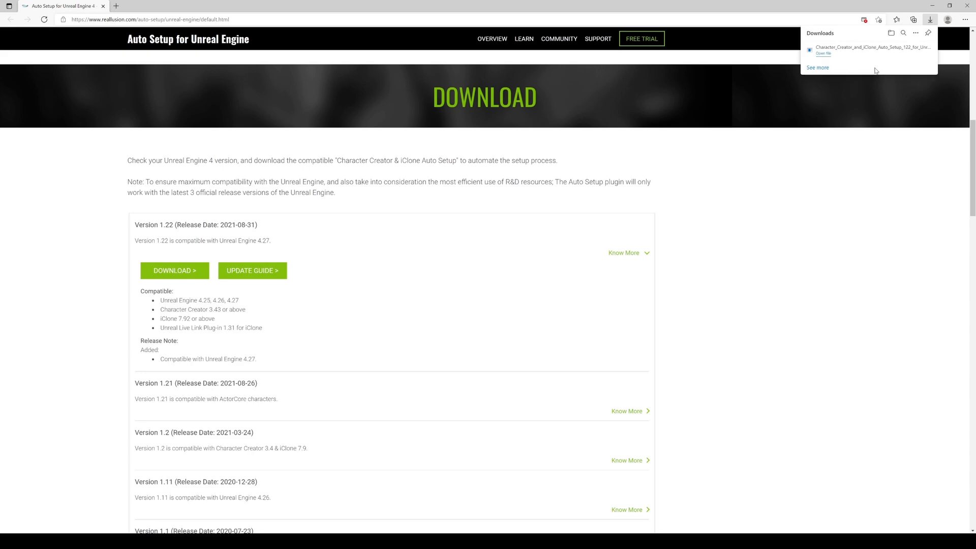
Run the downloaded Auto Setup 1.22 installer, accept its licence agreement and install to the default Reallusion Shared Plugins folder.
click(828, 55)
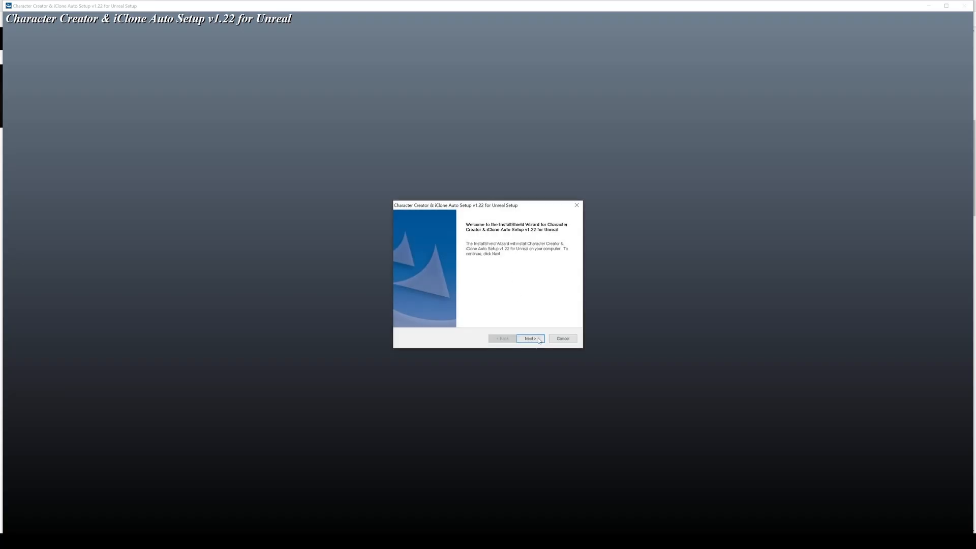
click(530, 339)
click(473, 310)
click(538, 339)
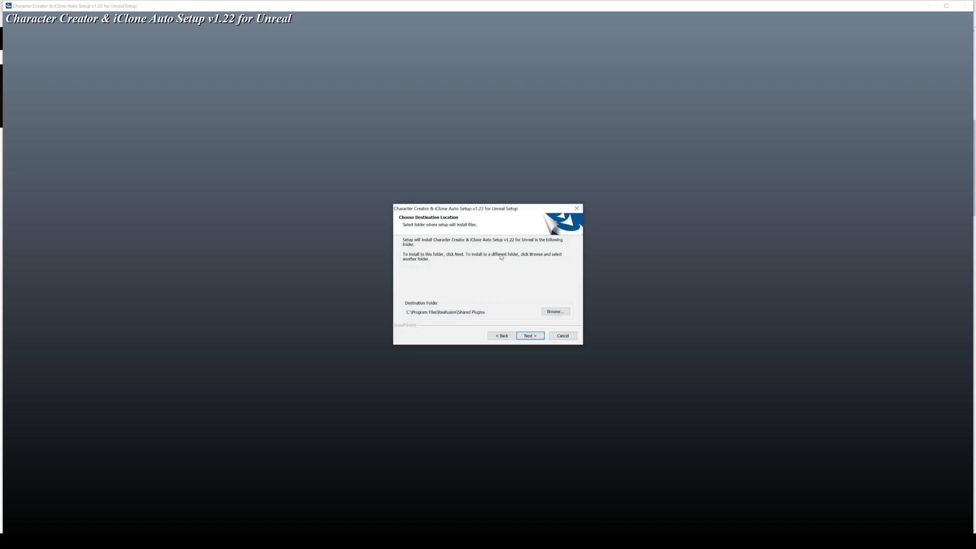
click(533, 336)
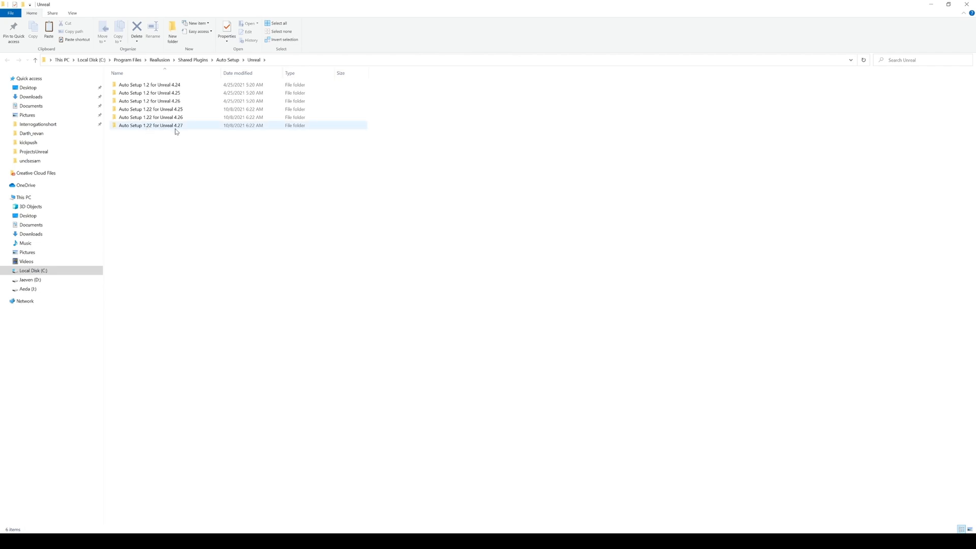
Copy the Content folder, Plugins folder and readme file from the Auto Setup 1.22 for Unreal 4.27 folder.
double_click(160, 127)
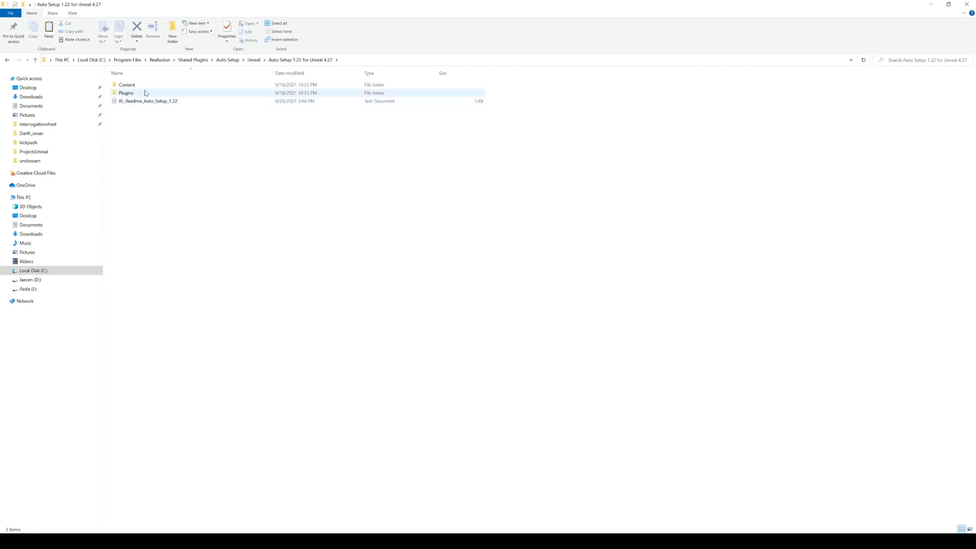
drag(178, 122, 120, 77)
right_click(121, 84)
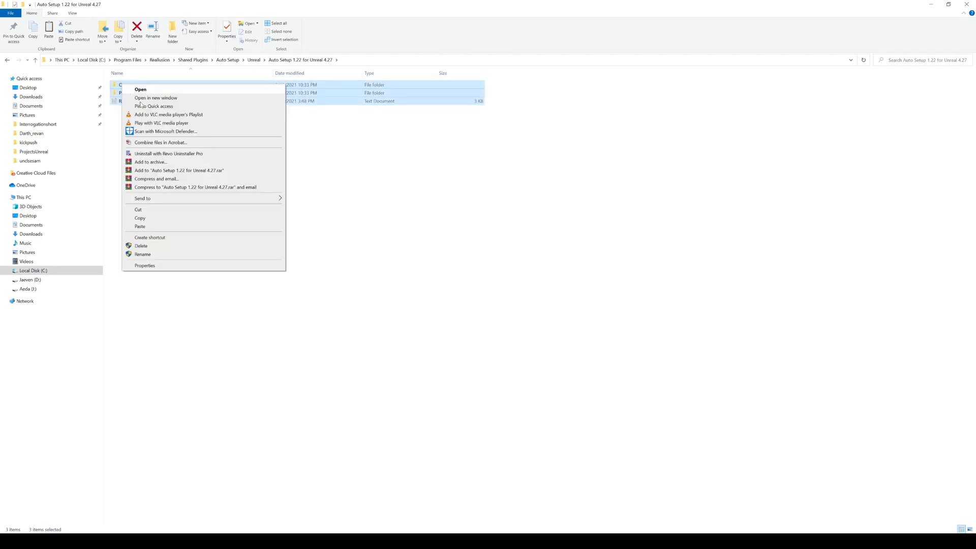
click(151, 218)
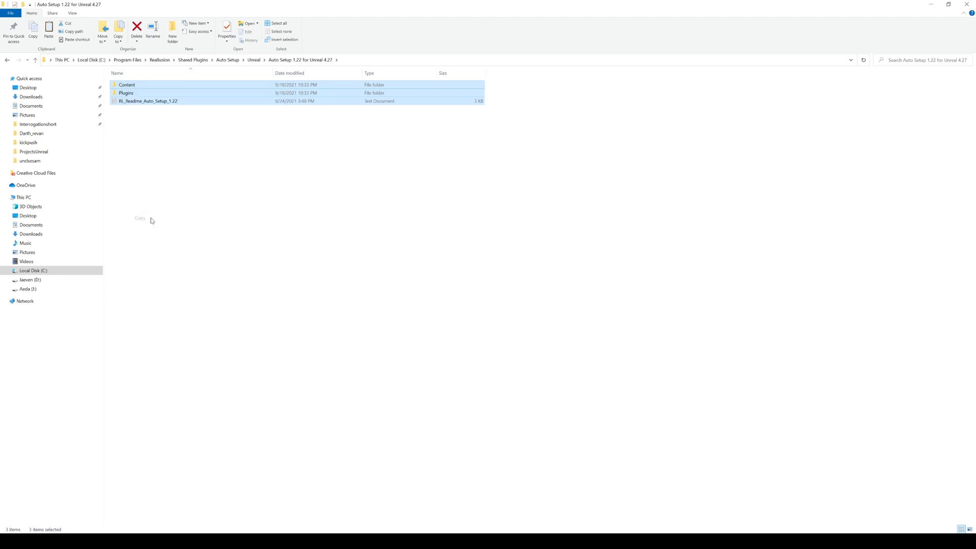
Paste the copied Auto Setup files into the Alley project folder under Reallusion Series on the Aeda drive.
click(32, 289)
double_click(128, 93)
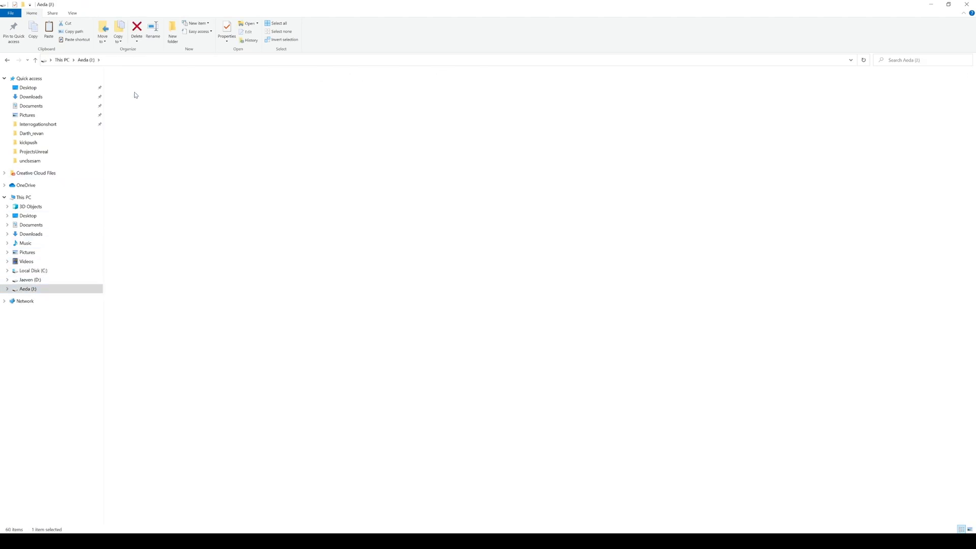
double_click(128, 86)
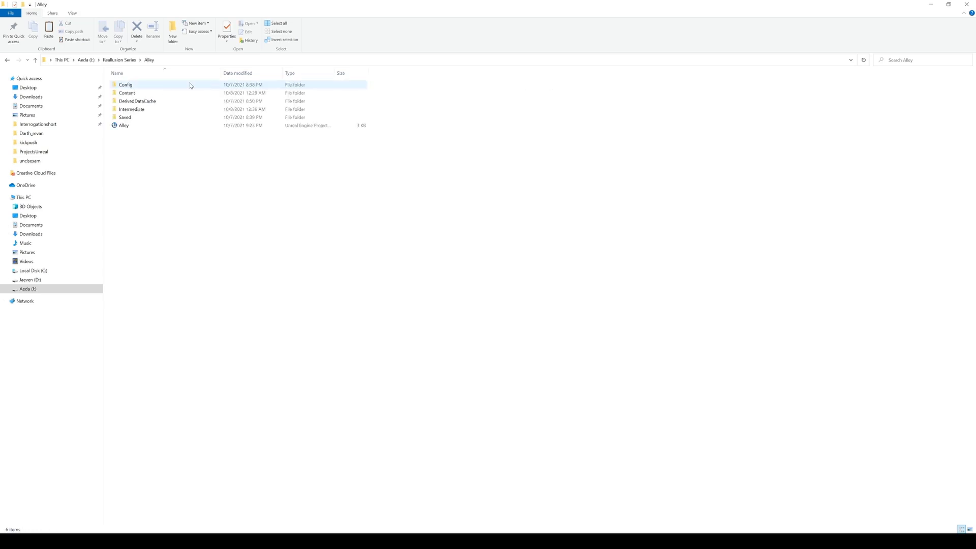
right_click(193, 191)
click(223, 253)
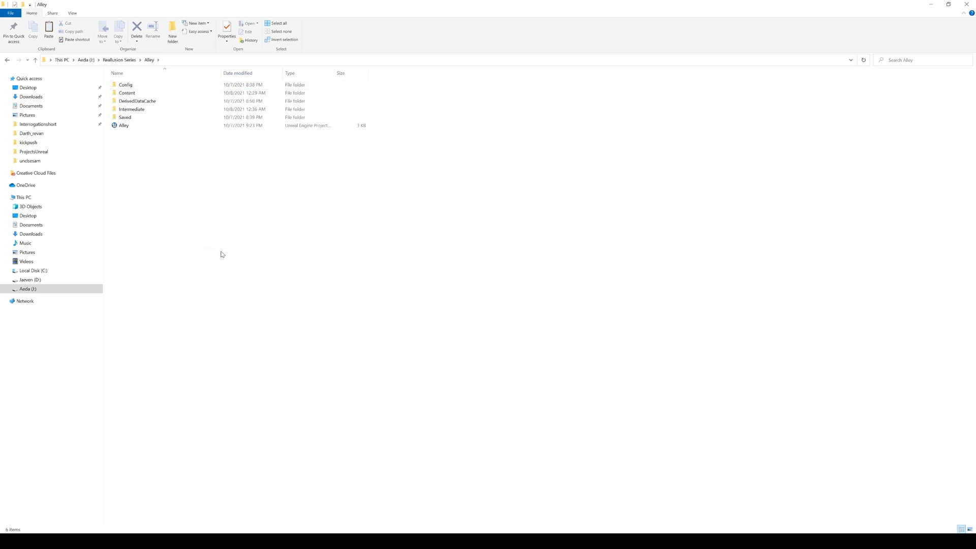
Launch the Alley project in Unreal Engine, and close iClone 3DXchange and iClone.
double_click(138, 133)
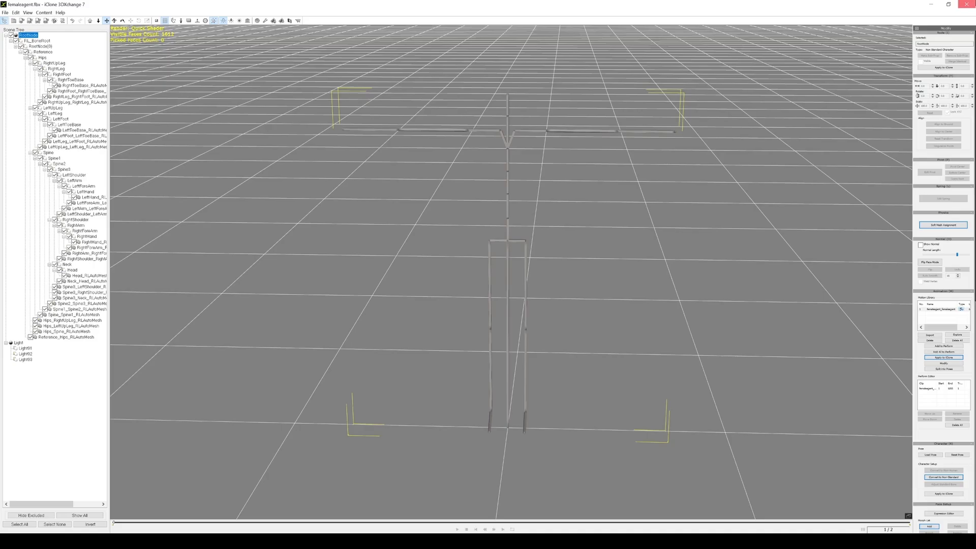
click(966, 4)
click(511, 287)
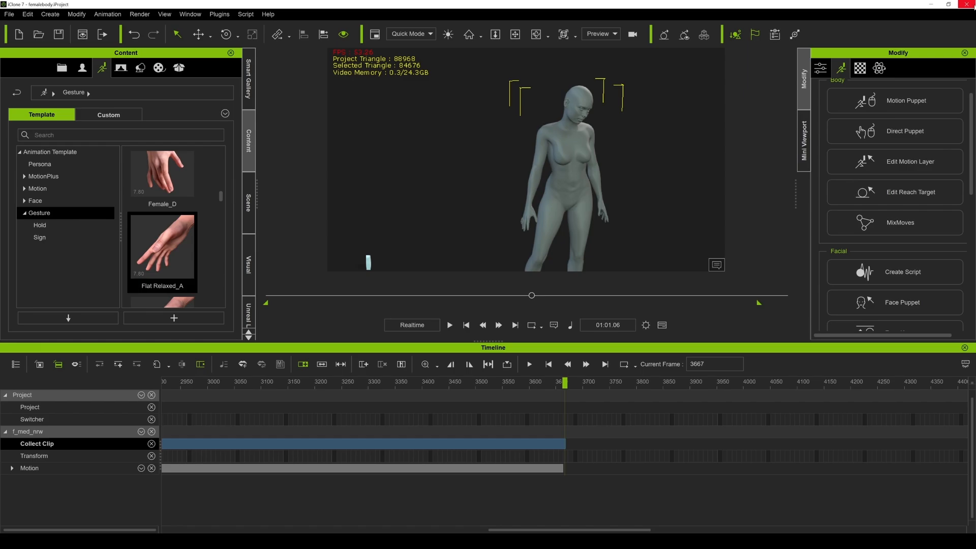
click(966, 4)
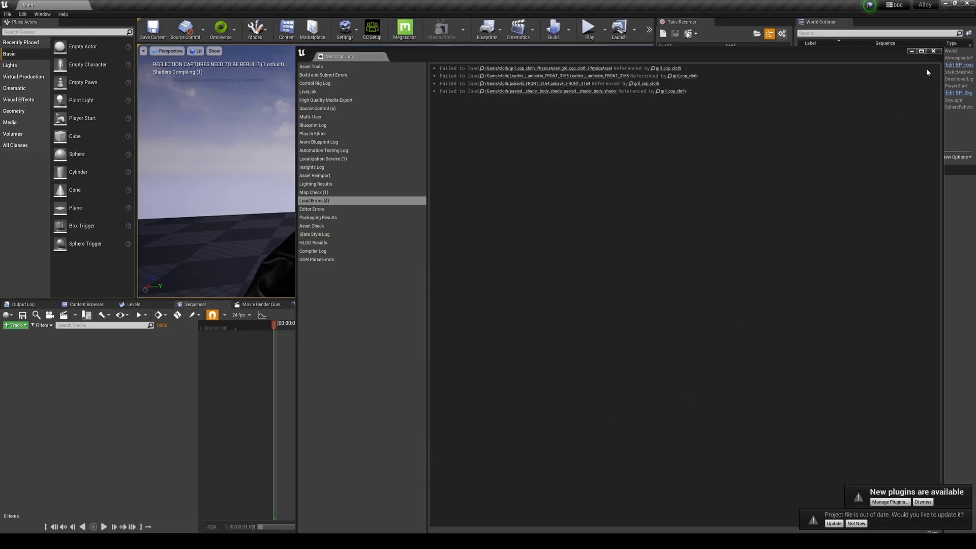
Close the message log, enlarge the level viewport and switch it to game view to hide the editor icons.
click(933, 50)
right_drag(396, 171, 359, 210)
drag(365, 299, 365, 342)
right_drag(386, 203, 361, 194)
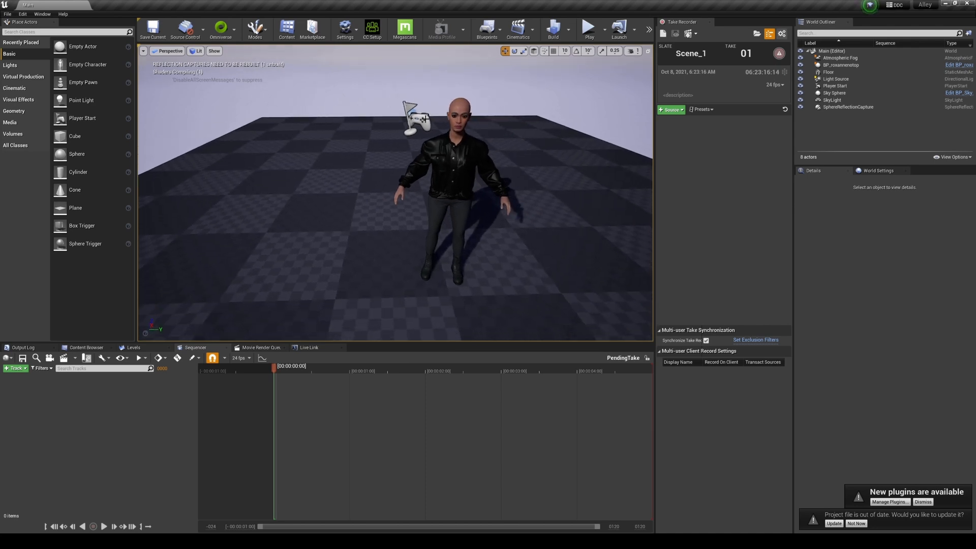
click(418, 121)
key(g)
right_drag(419, 121, 433, 95)
Create a folder named eliza in the project's Content directory and open it.
click(81, 349)
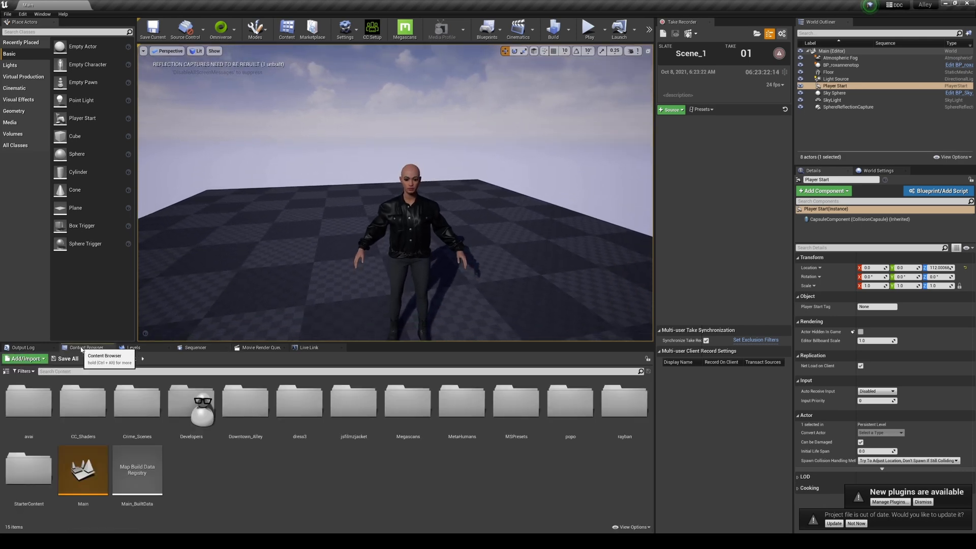
right_click(214, 474)
click(239, 225)
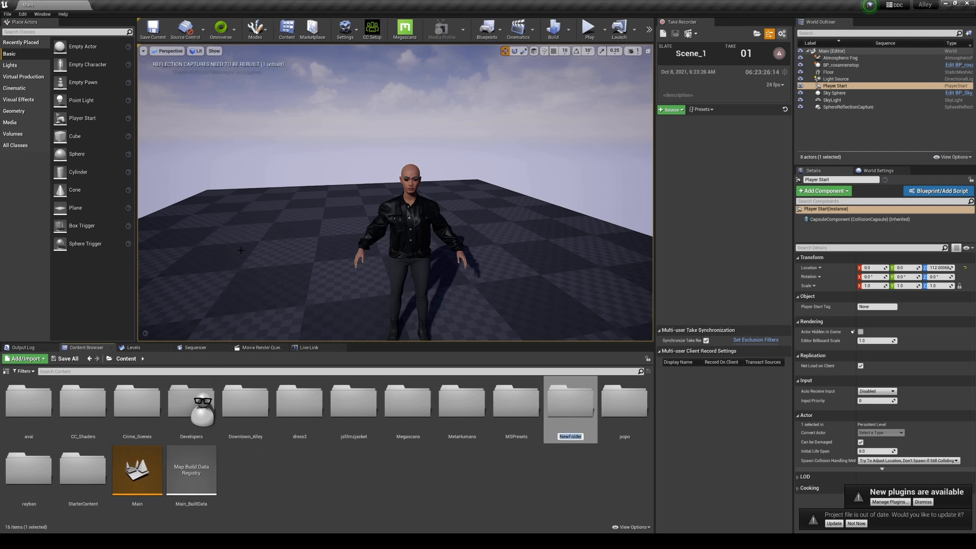
key(Return)
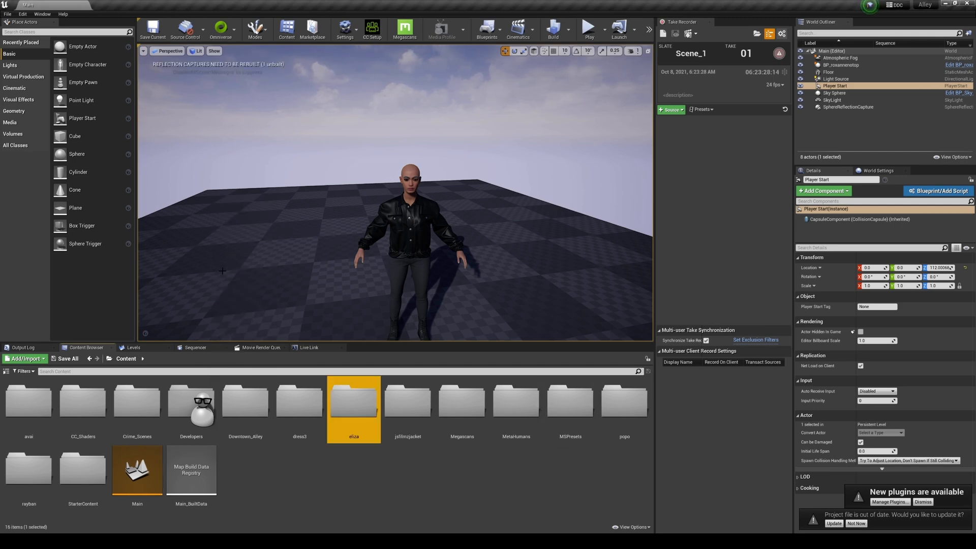
double_click(353, 423)
Bring elizabeth.fbx from the femaleiclone folder into eliza, accepting Auto Setup enabled with the Standard Shader.
click(76, 541)
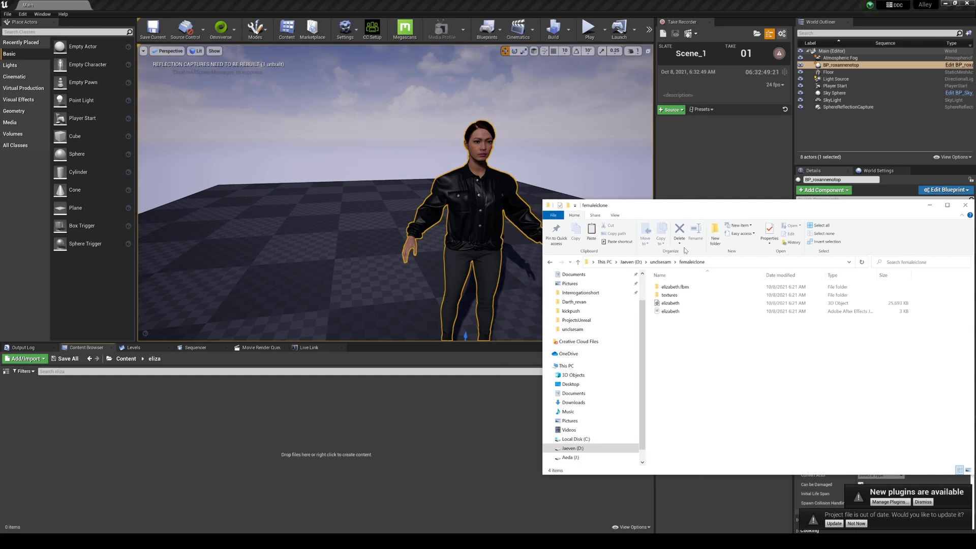
click(659, 262)
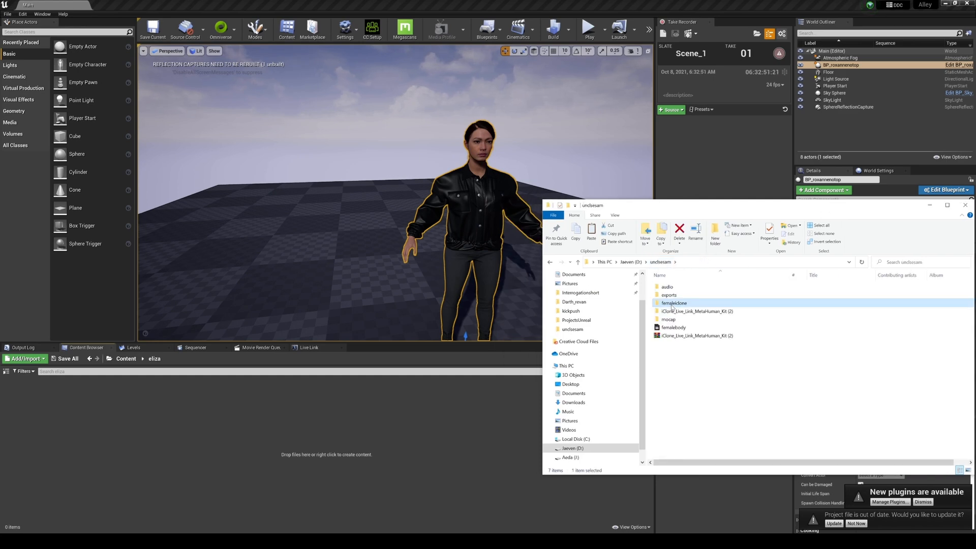
double_click(670, 309)
drag(668, 303, 300, 432)
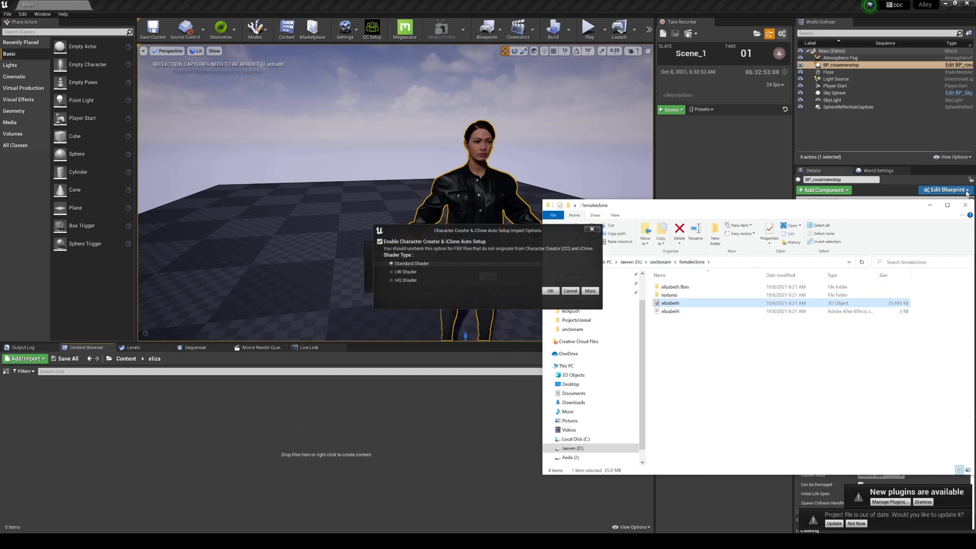
click(928, 206)
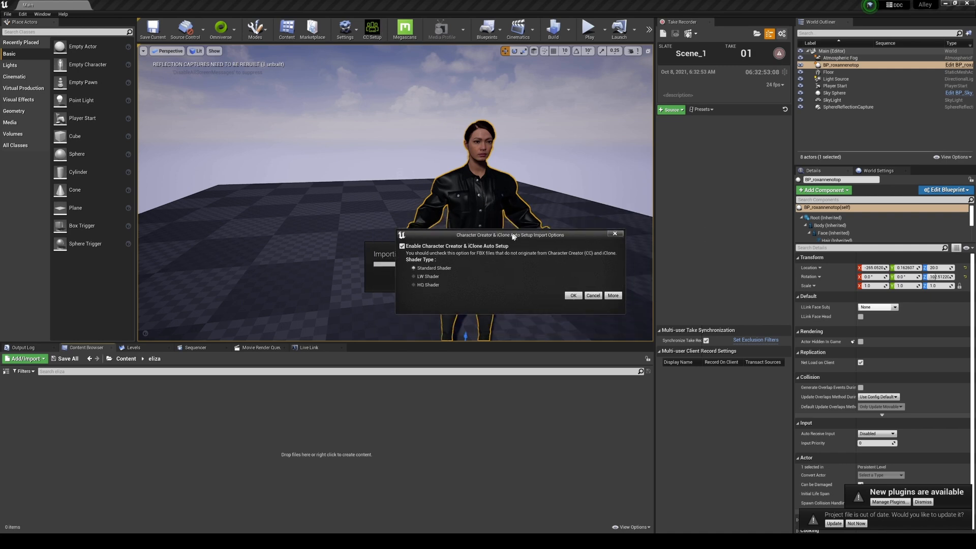
drag(491, 232, 496, 153)
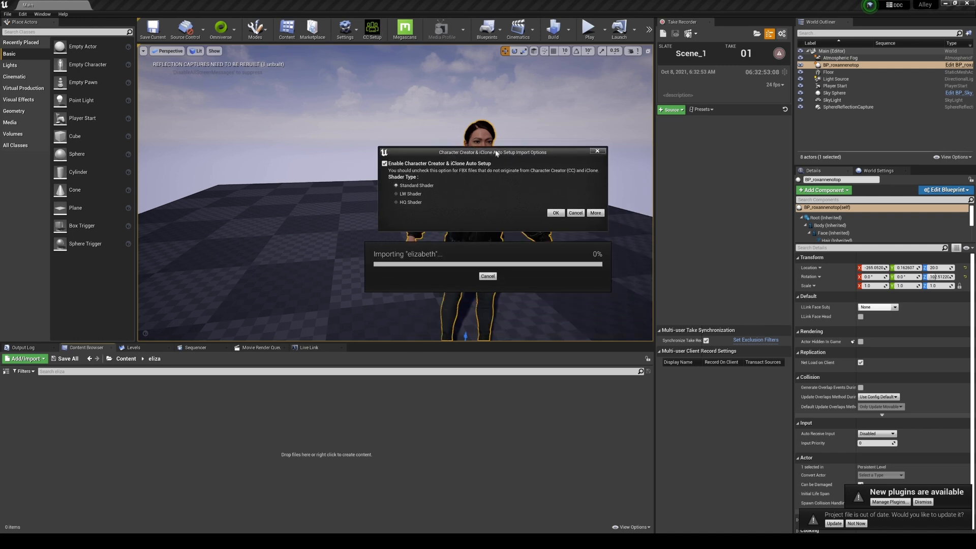
click(557, 213)
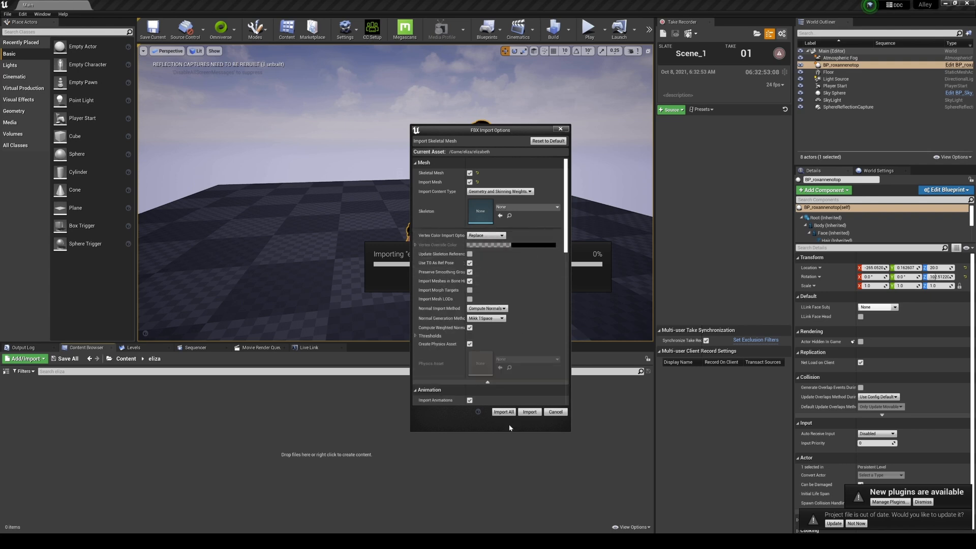
Check the FBX import's mesh options and set the animation length to Set Range.
click(470, 263)
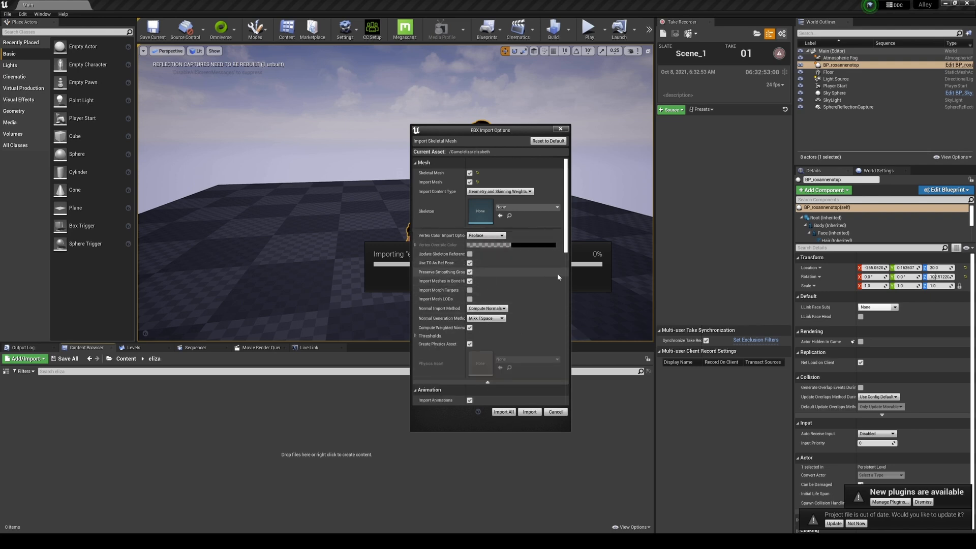
drag(566, 250, 566, 256)
scroll(421, 296, down, 5)
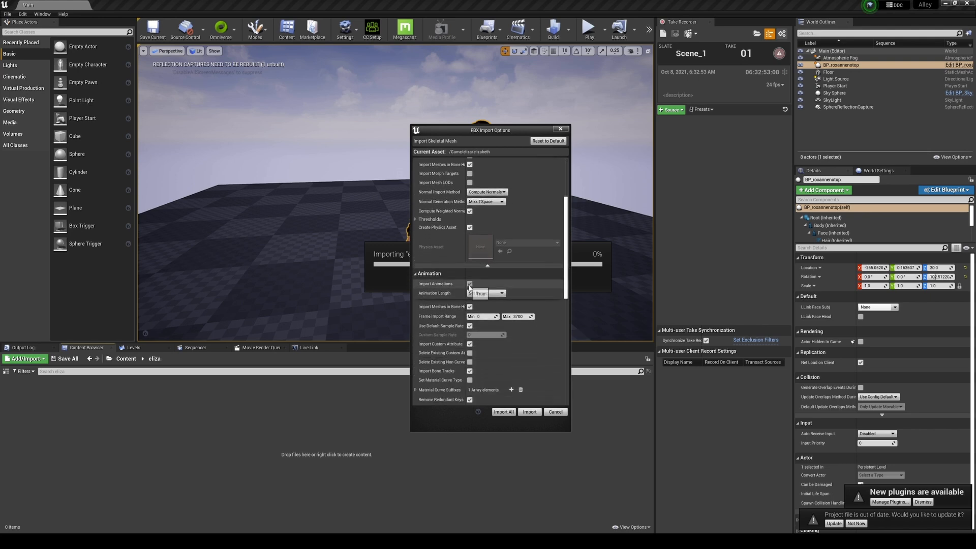
click(489, 294)
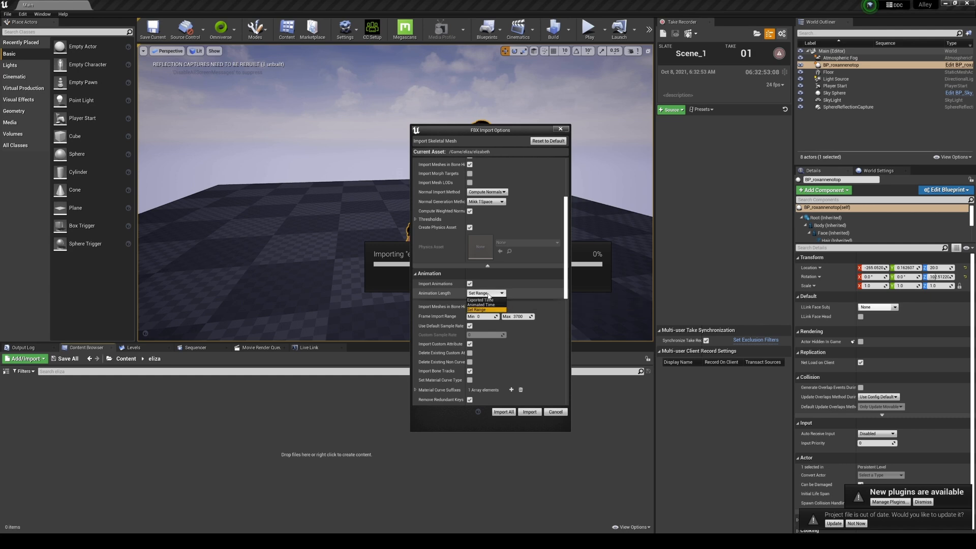
click(482, 299)
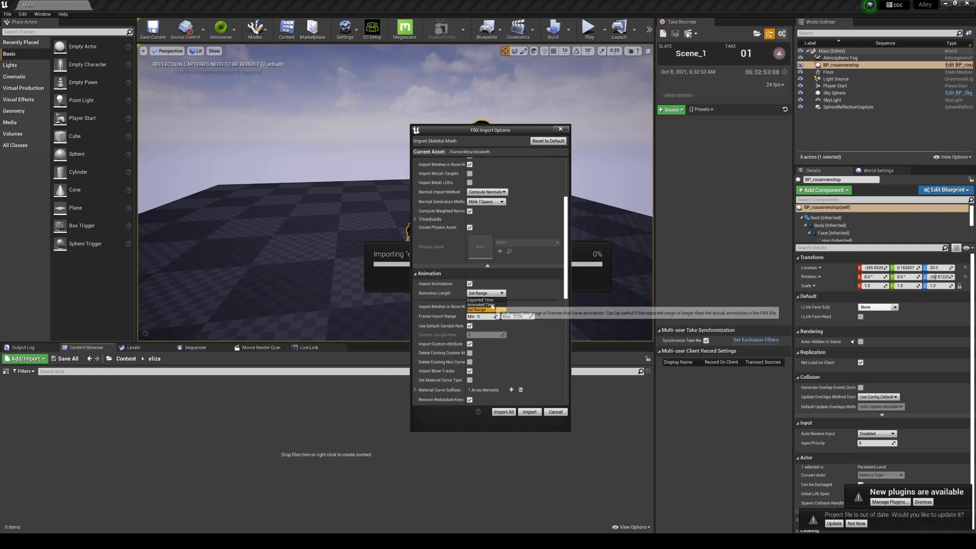
click(488, 293)
click(485, 312)
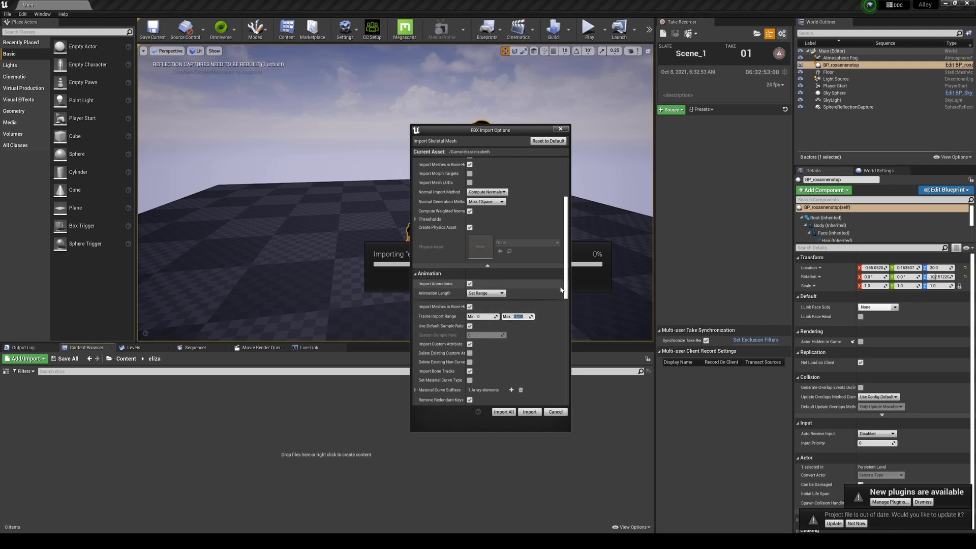
Turn off Remove Redundant Keys, keep the default sample rate, and import the FBX.
drag(564, 293, 567, 331)
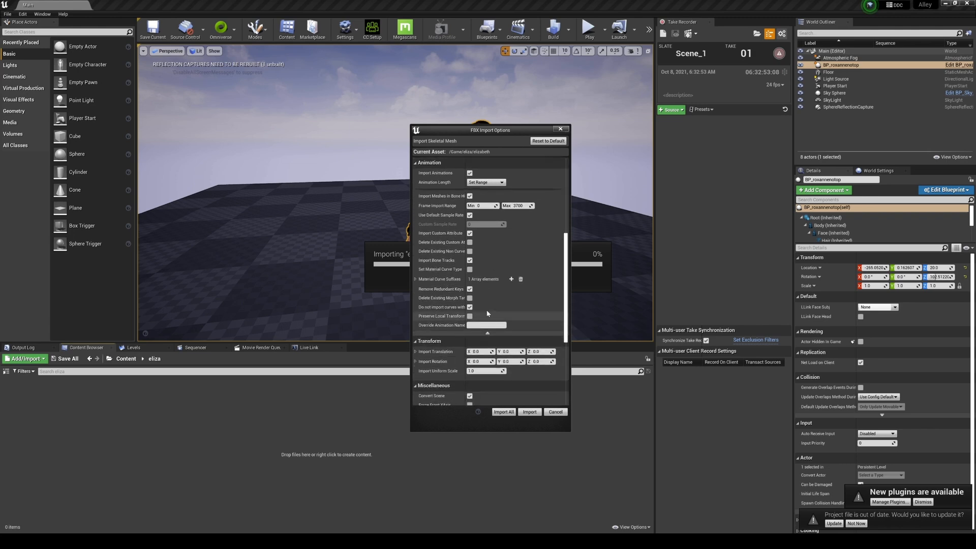
click(471, 290)
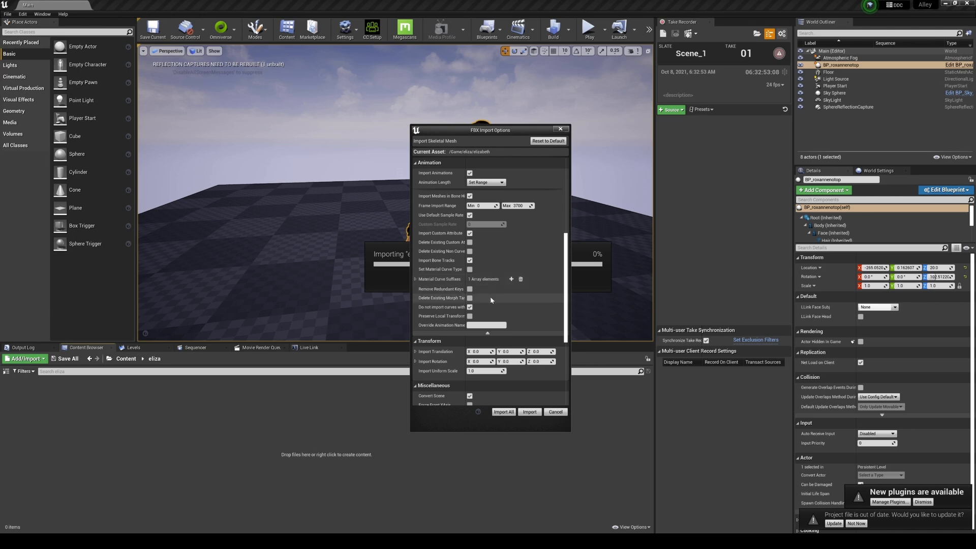
scroll(452, 307, up, 6)
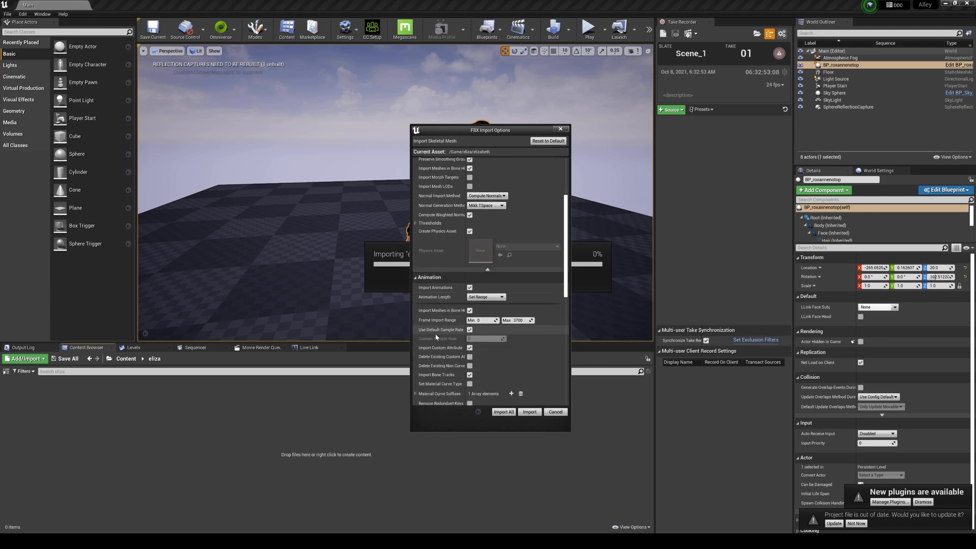
click(470, 331)
click(470, 330)
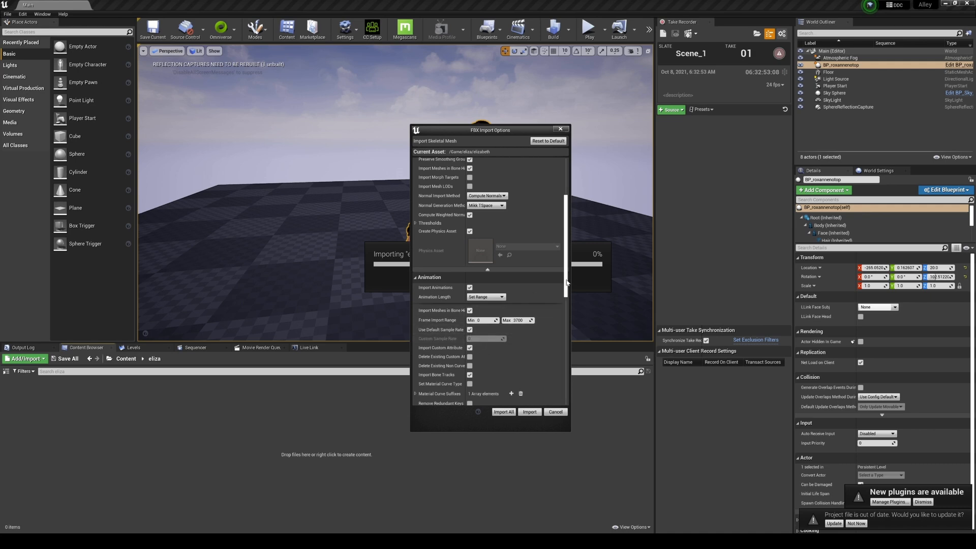
scroll(565, 282, down, 1)
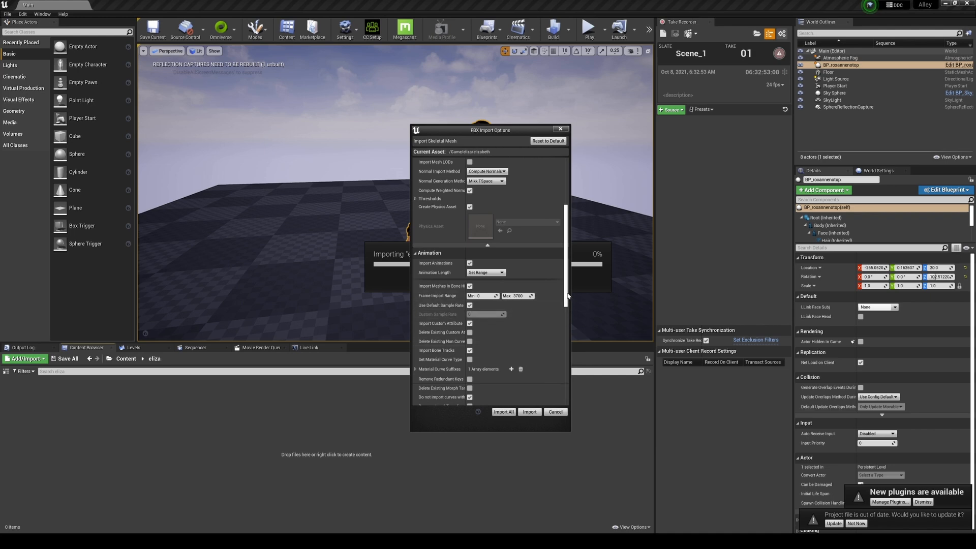
click(528, 412)
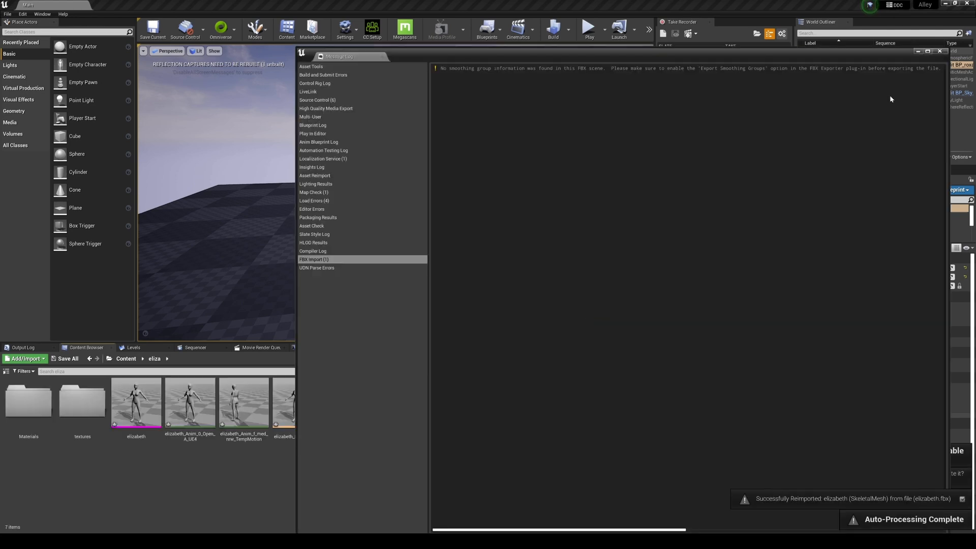
Close the message log and save all project changes.
click(939, 51)
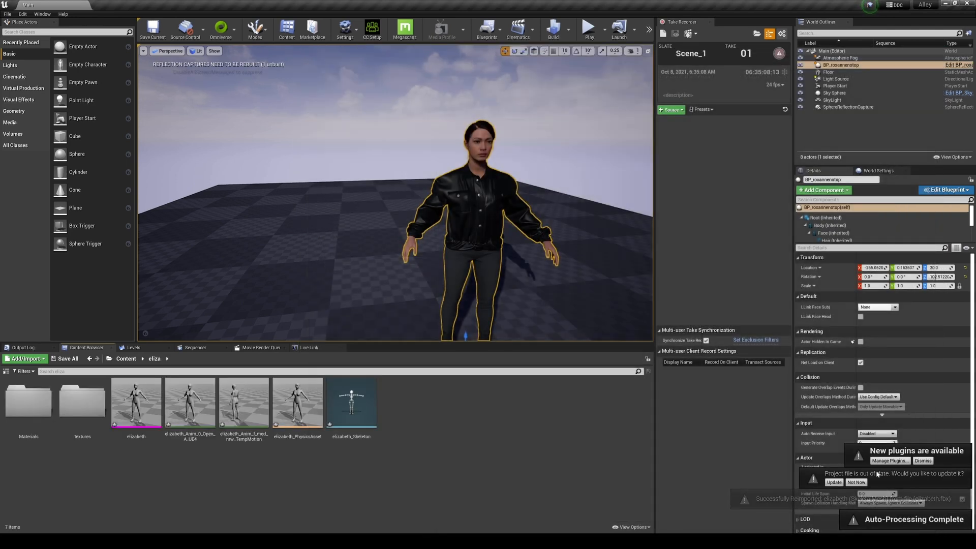
click(8, 14)
click(24, 81)
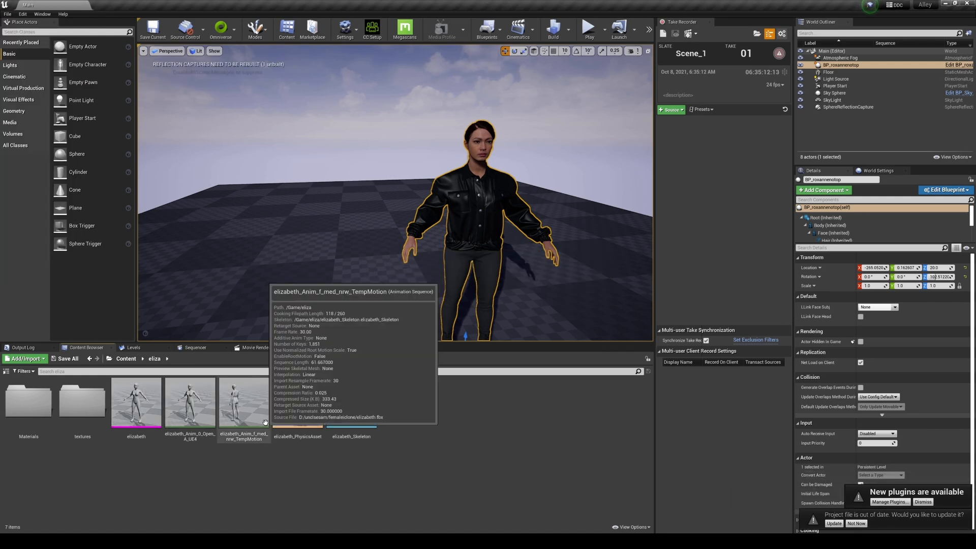
Preview the elizabeth_Anim_f_med_nrw_TempMotion animation from the front and close its editor.
double_click(243, 408)
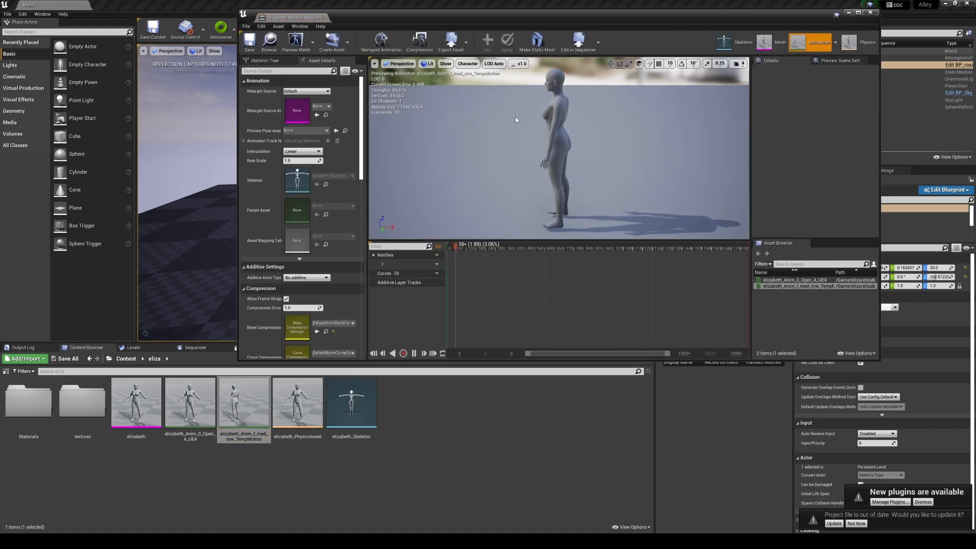
scroll(515, 117, up, 4)
scroll(516, 116, down, 2)
alt+drag(517, 115, 661, 115)
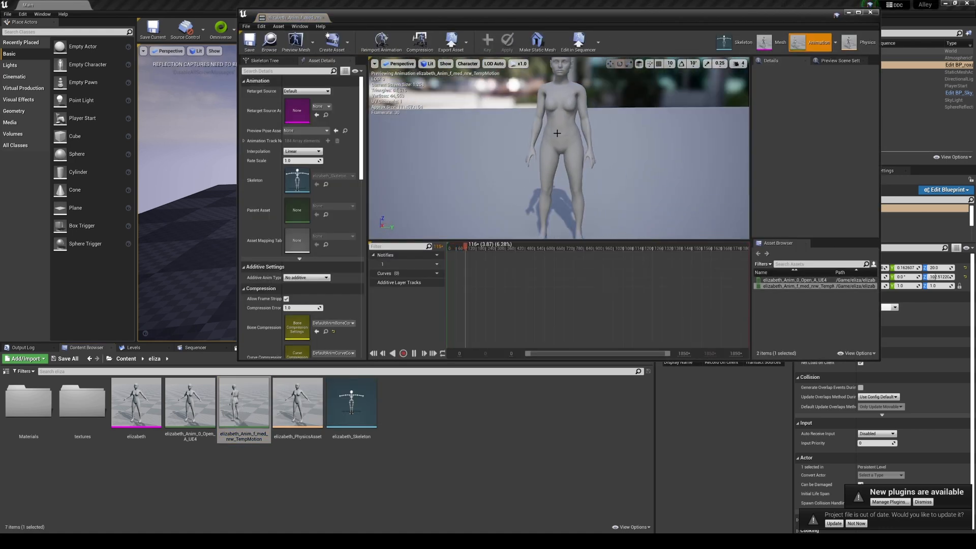
alt+drag(605, 105, 618, 108)
scroll(619, 122, down, 3)
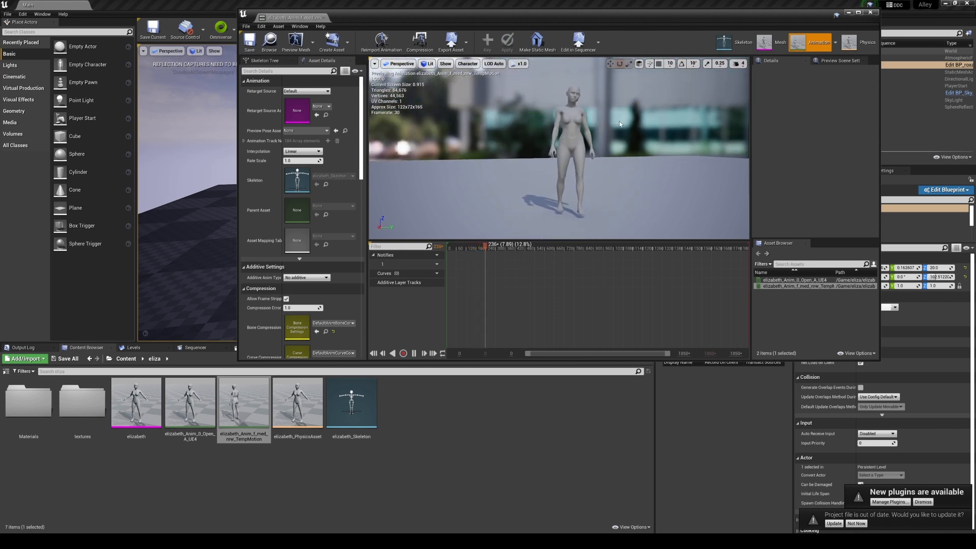
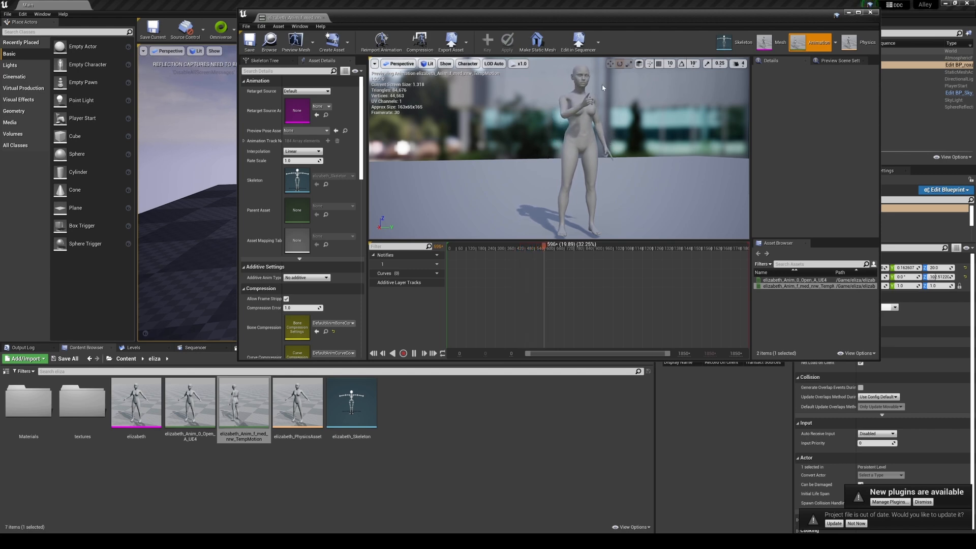
click(870, 12)
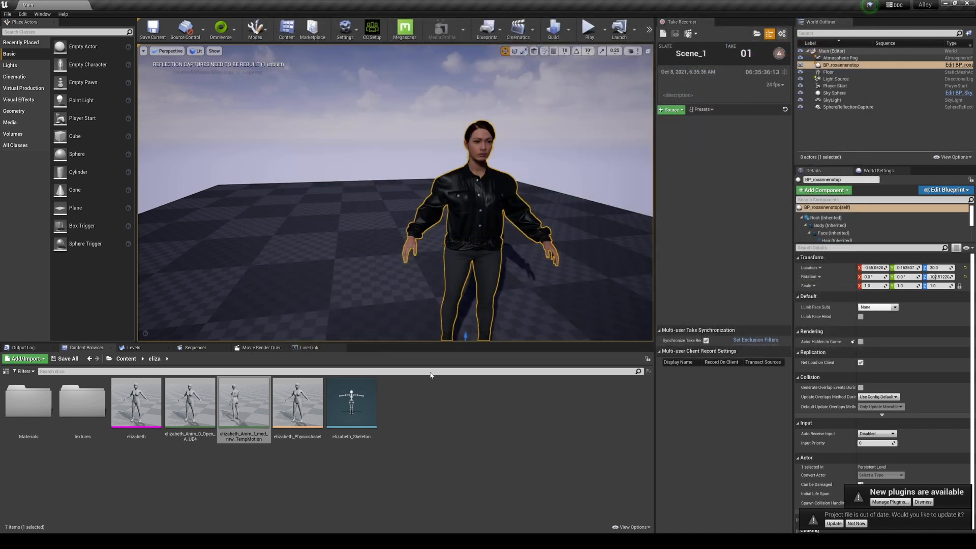
Open the skeleton of the elizabeth TempMotion animation and assign the Humanoid rig to it.
mouse_move(407, 264)
right_down()
mouse_move(386, 270)
mouse_move(416, 275)
right_up()
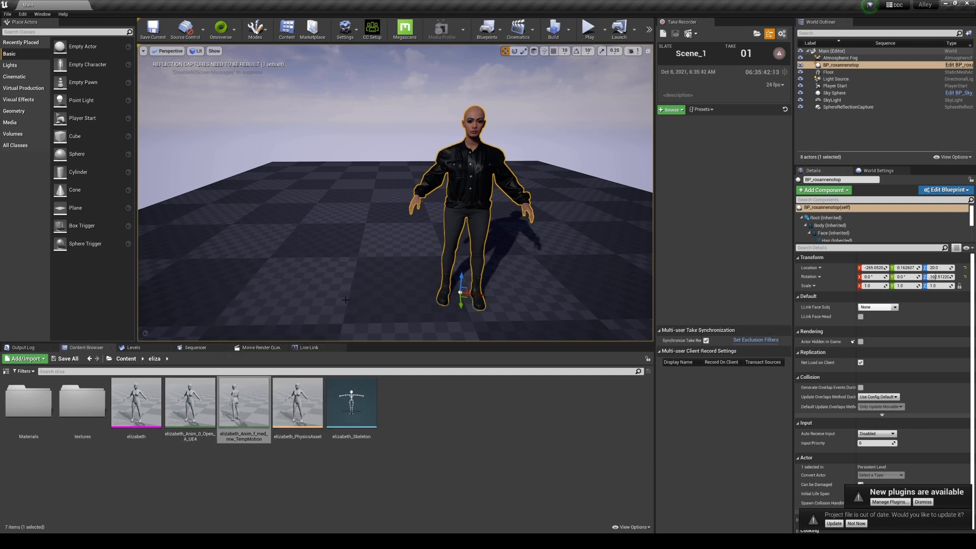
double_click(249, 404)
click(719, 43)
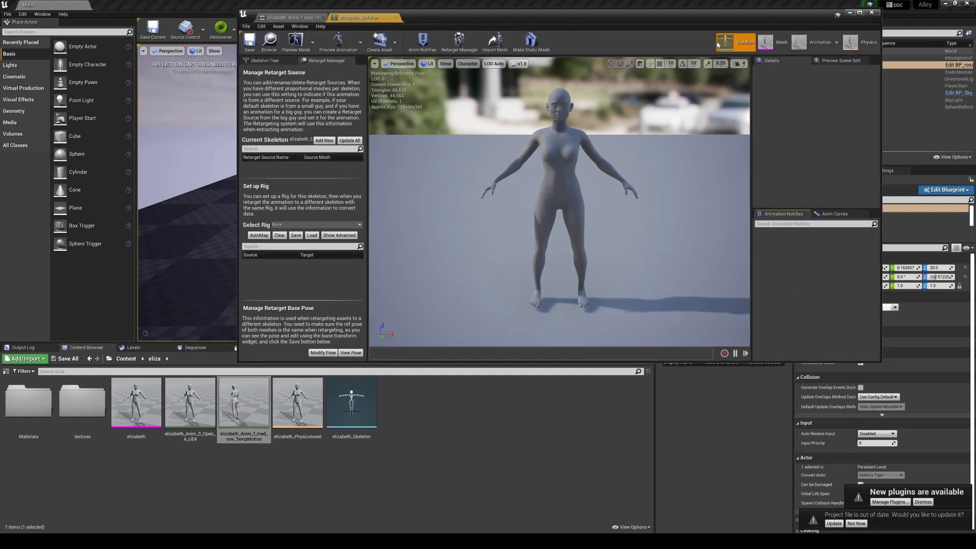
click(858, 13)
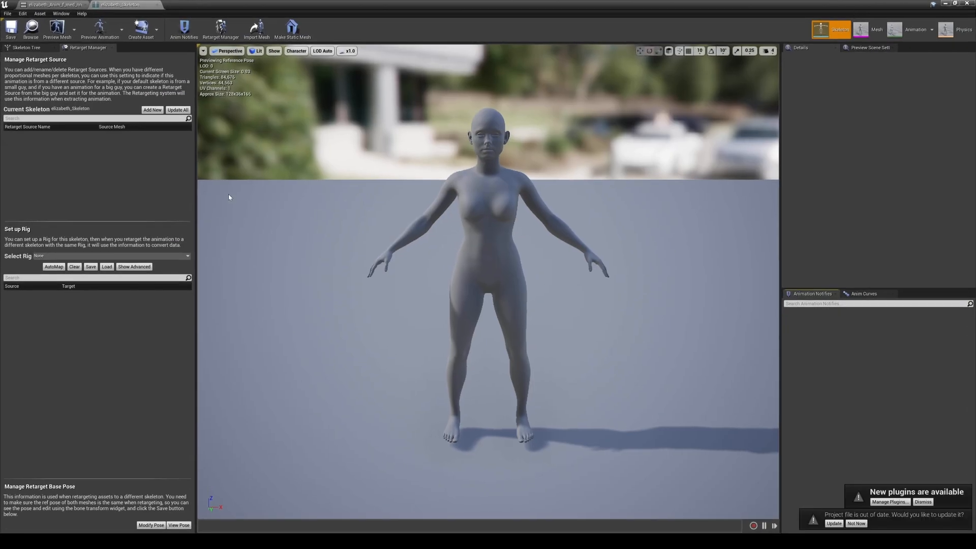
click(127, 256)
click(127, 270)
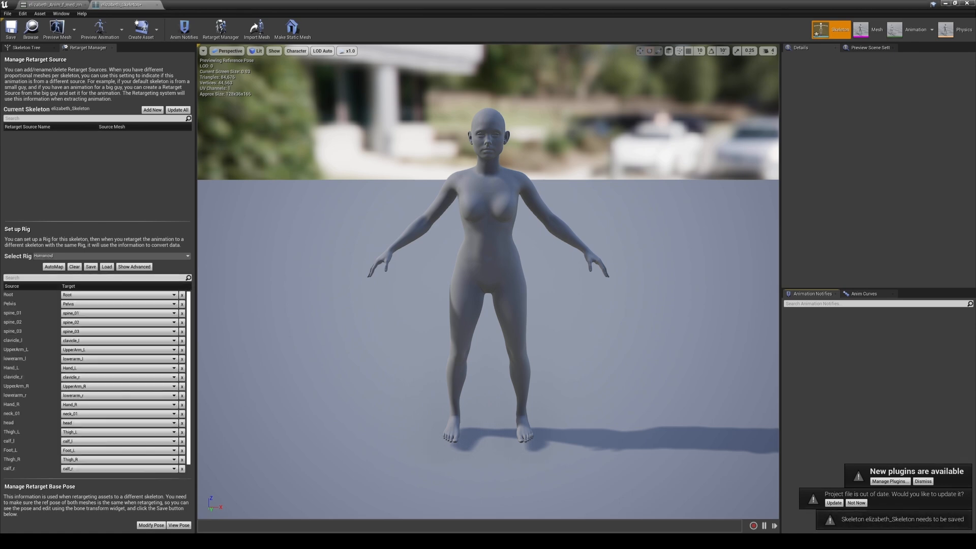
Show retargeting options in the elizabeth skeleton tree and recursively set translation retargeting to Skeleton for spine_01 through the last bone.
click(25, 48)
click(16, 57)
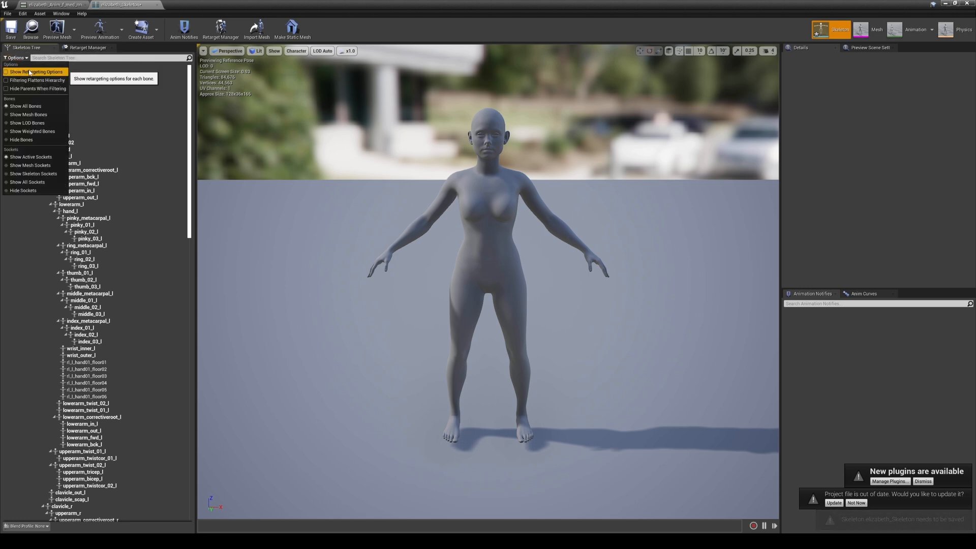
click(30, 72)
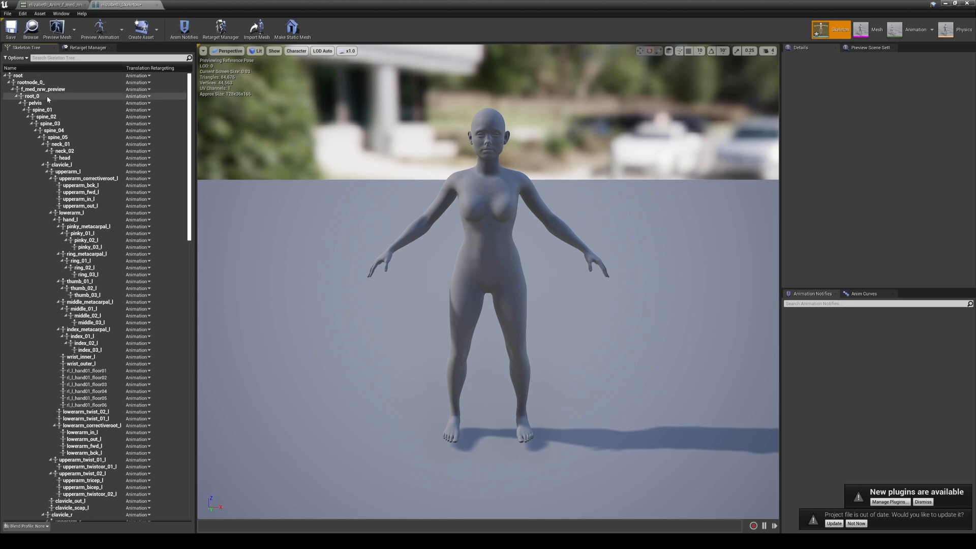
click(101, 109)
scroll(102, 305, down, 15)
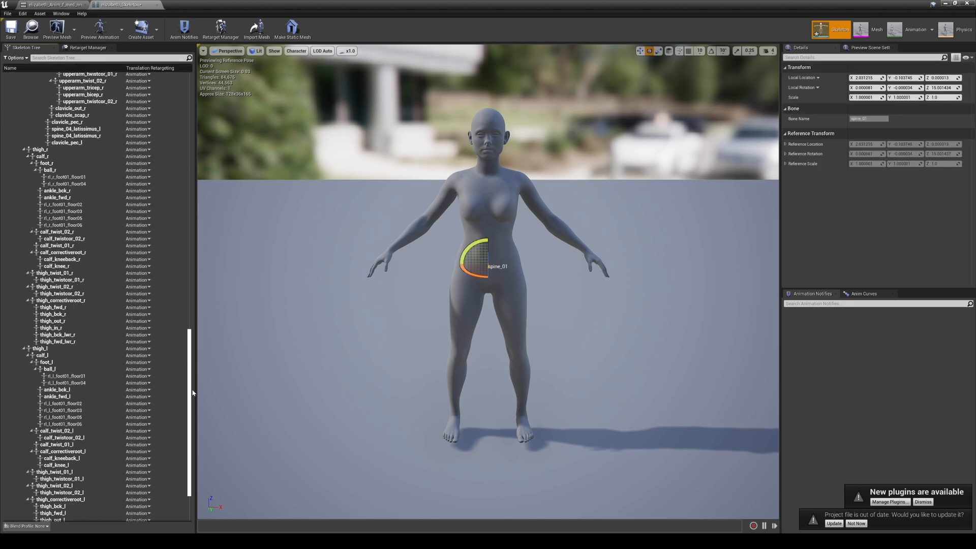
shift+click(57, 518)
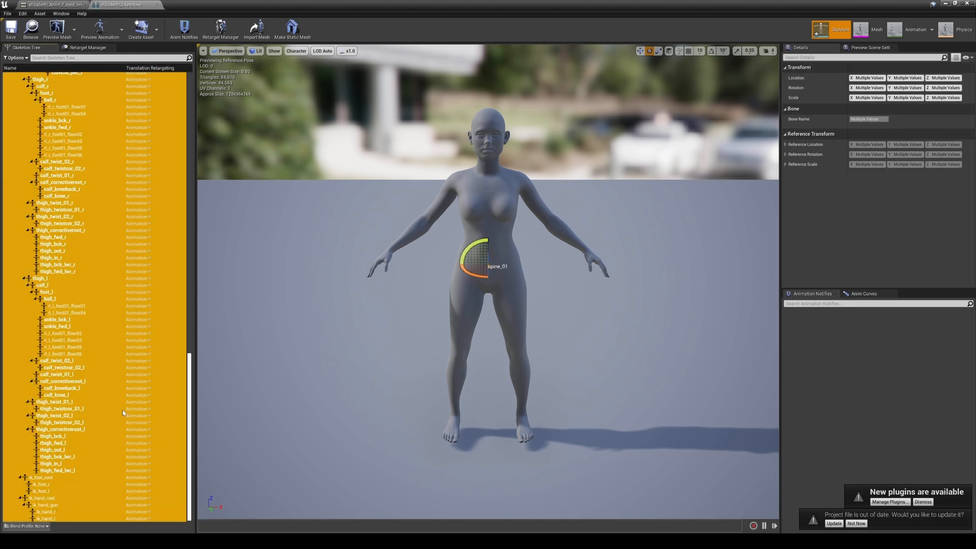
right_click(137, 355)
click(178, 400)
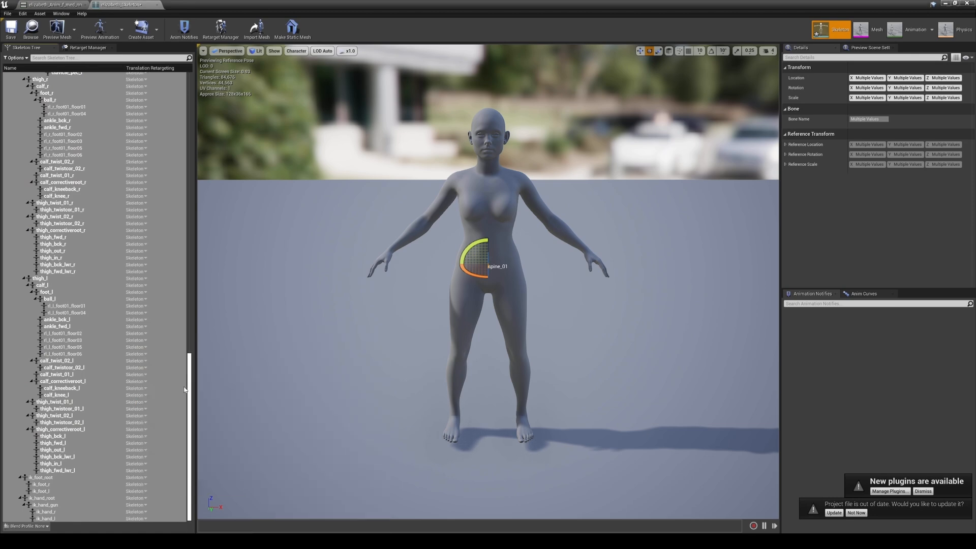
drag(191, 377, 191, 87)
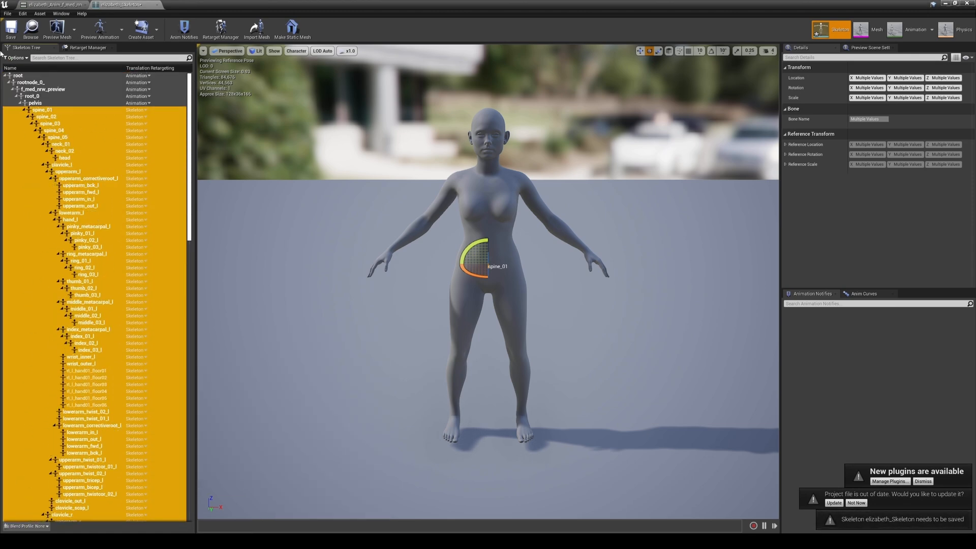
Save the elizabeth skeleton, return to its retarget settings, and close the skeleton editor.
click(11, 28)
click(100, 49)
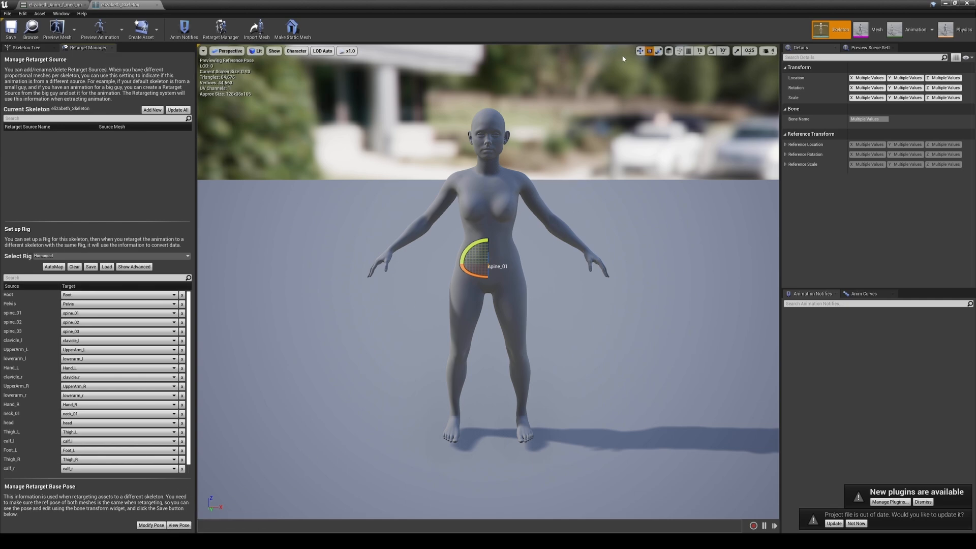
click(965, 5)
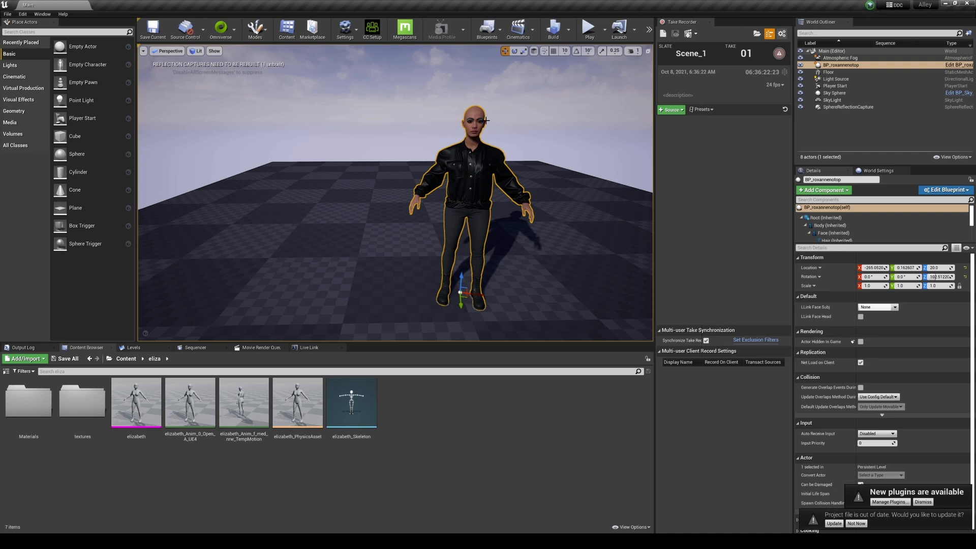
Open the skeleton of BP_roxannenotop's f_med_nrw_body mesh and assign the Humanoid rig to it.
click(829, 225)
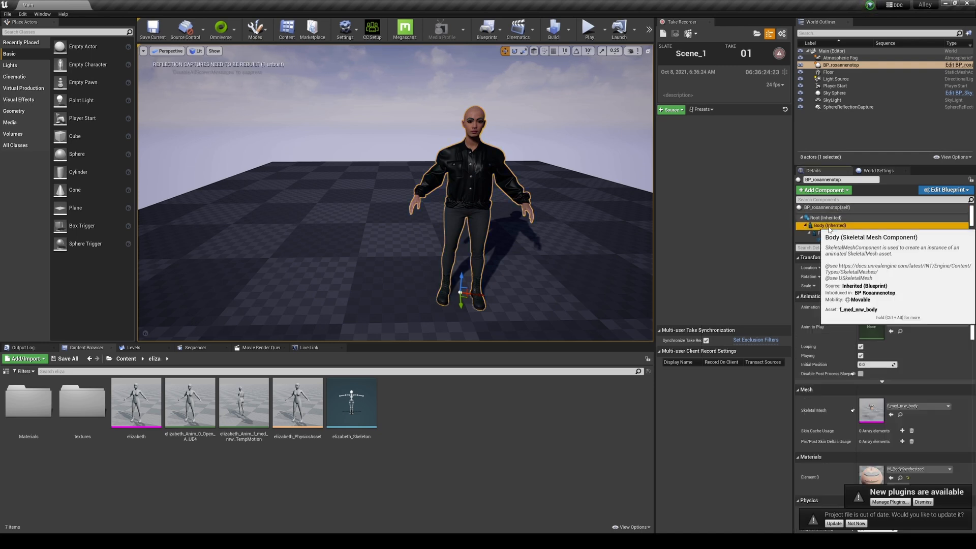
double_click(871, 410)
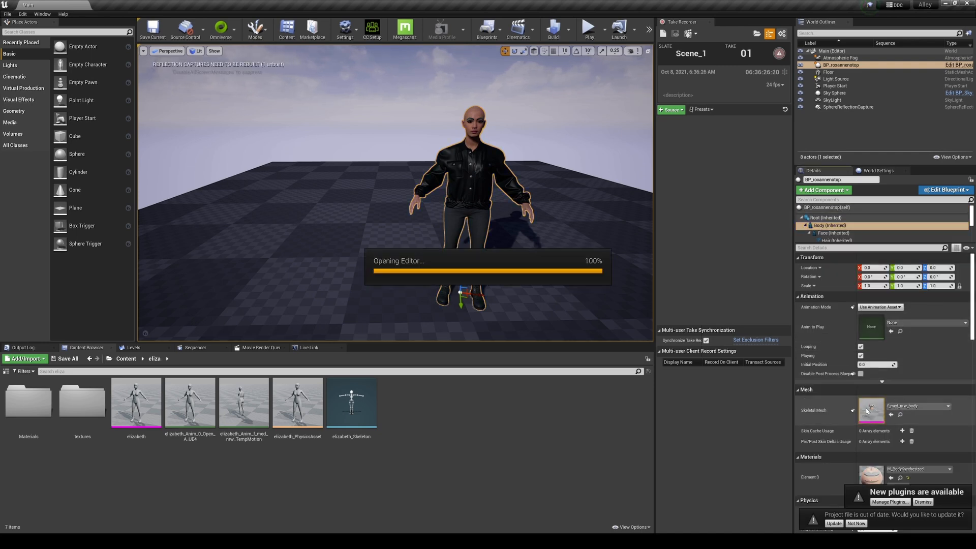
click(815, 36)
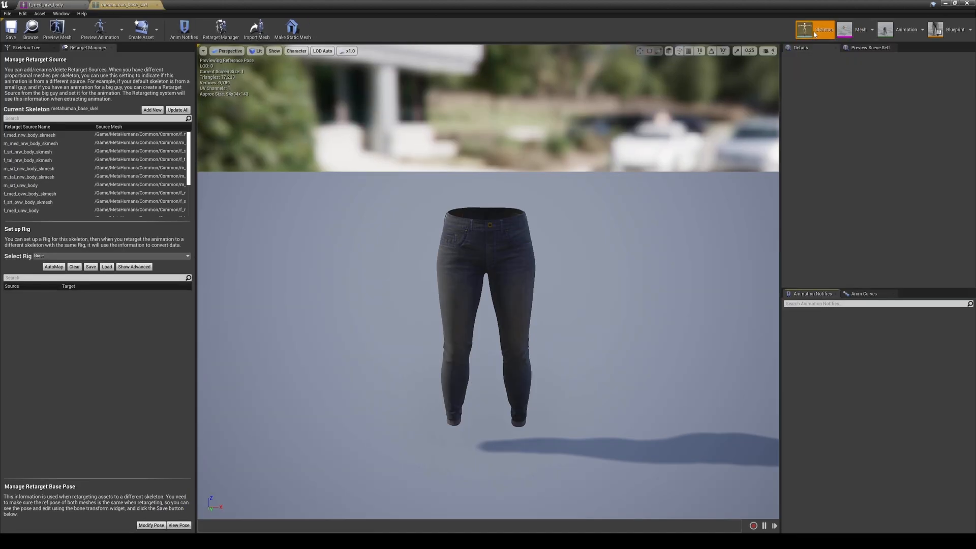
click(145, 257)
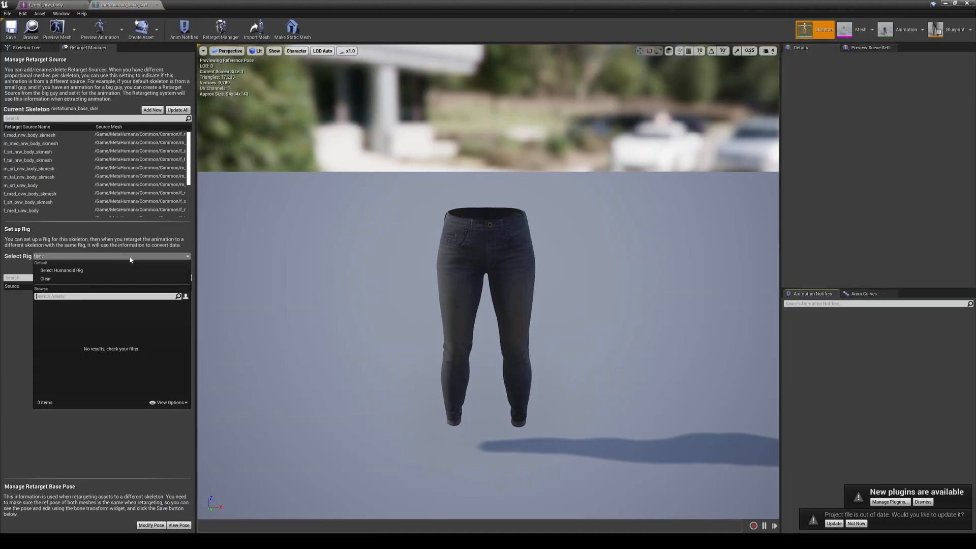
click(76, 266)
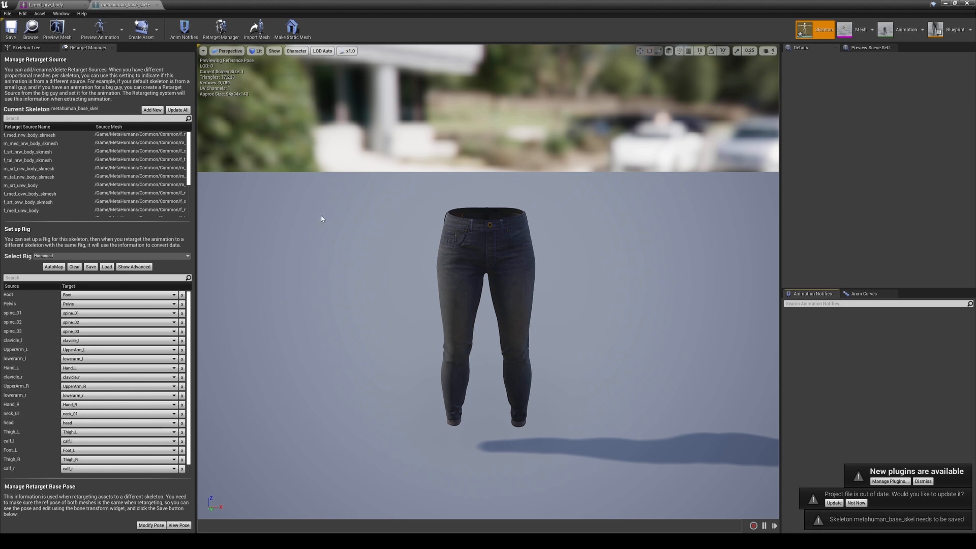
Recursively set translation retargeting to Skeleton for spine_01 through the last bone of metahuman_base_skel.
click(11, 47)
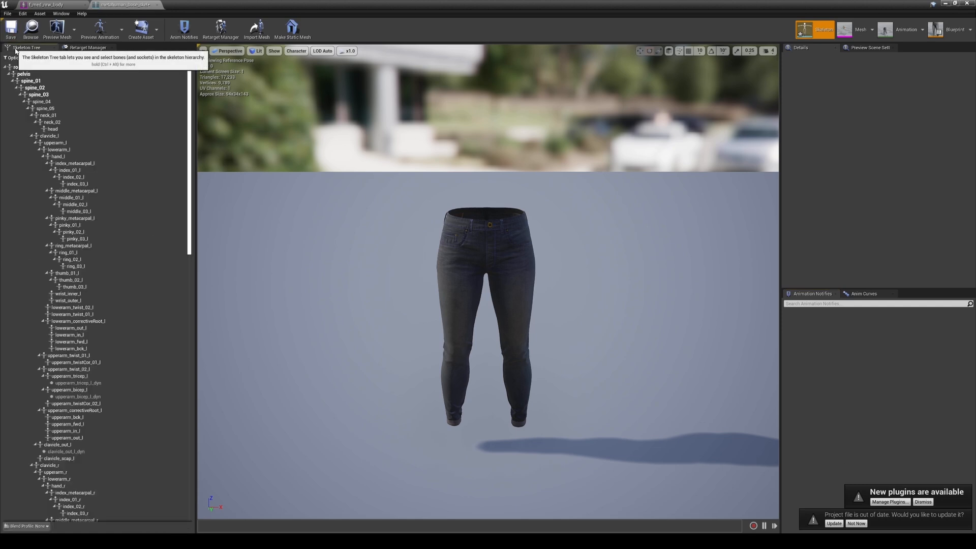
click(69, 89)
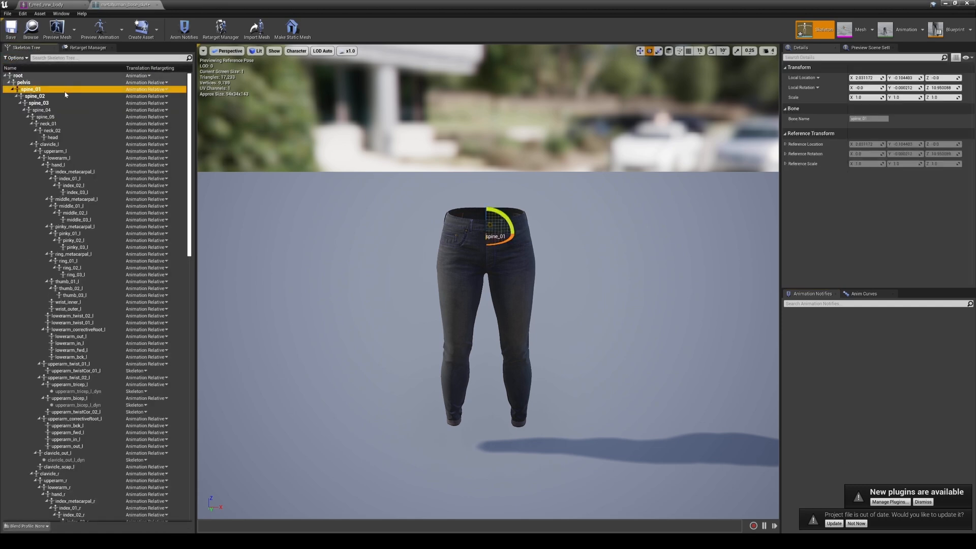
drag(191, 110, 191, 375)
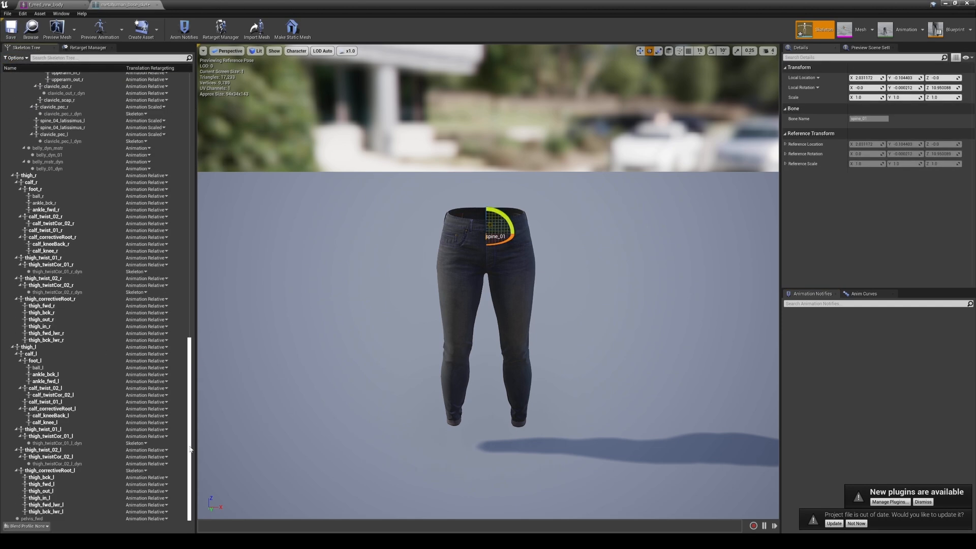
shift+click(42, 519)
right_click(42, 519)
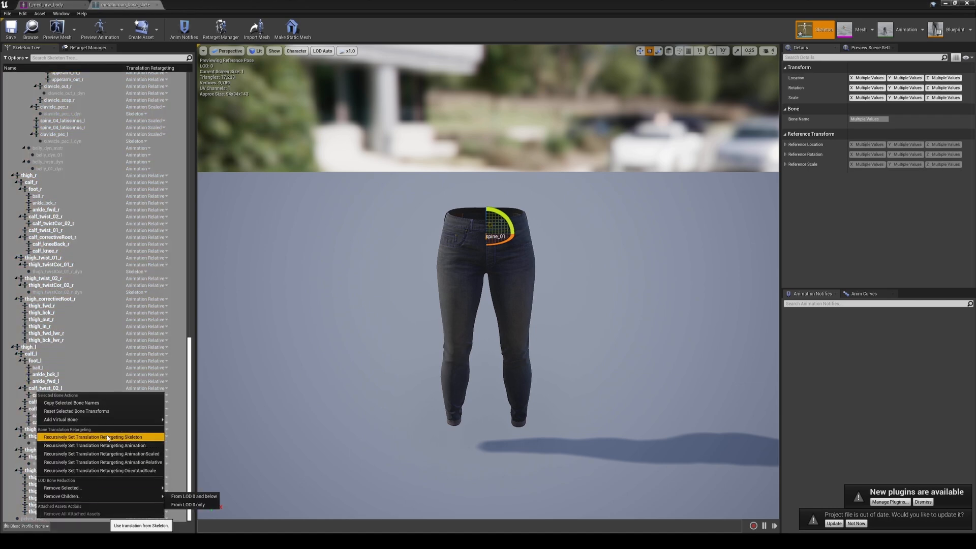
click(93, 437)
Set the pelvis bone's translation retargeting to Animation and save the MetaHuman skeleton.
click(147, 83)
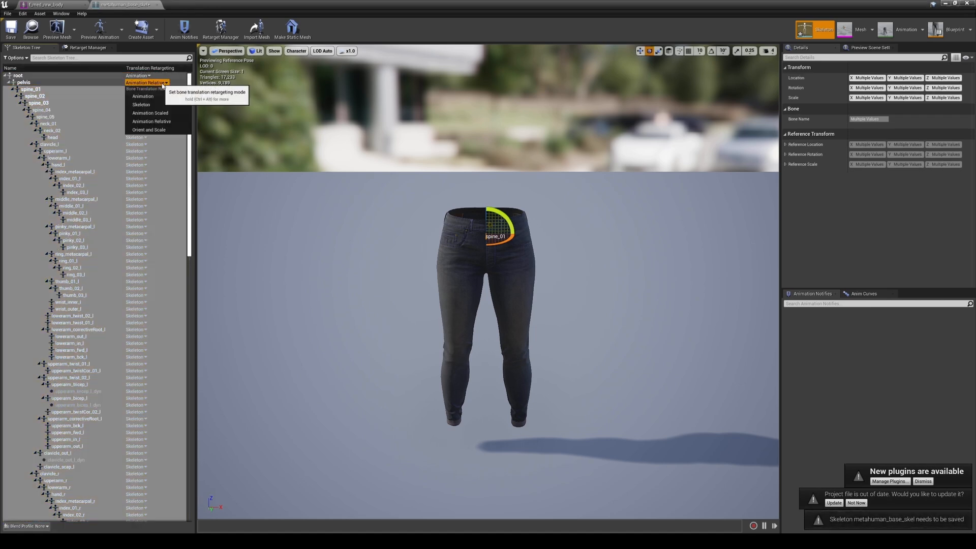
click(138, 95)
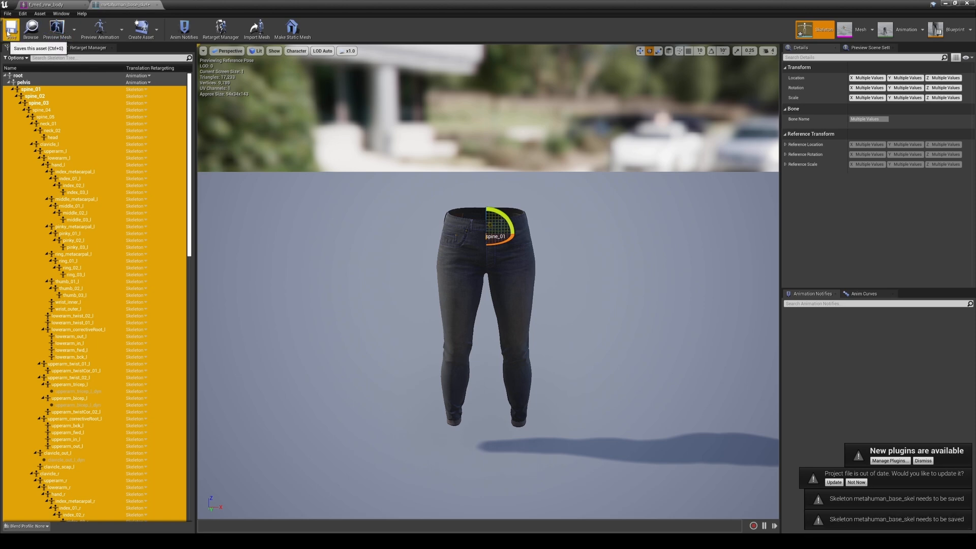
click(8, 33)
Return to the MetaHuman skeleton's retarget settings and draw the bones of the whole hierarchy in the preview.
click(87, 48)
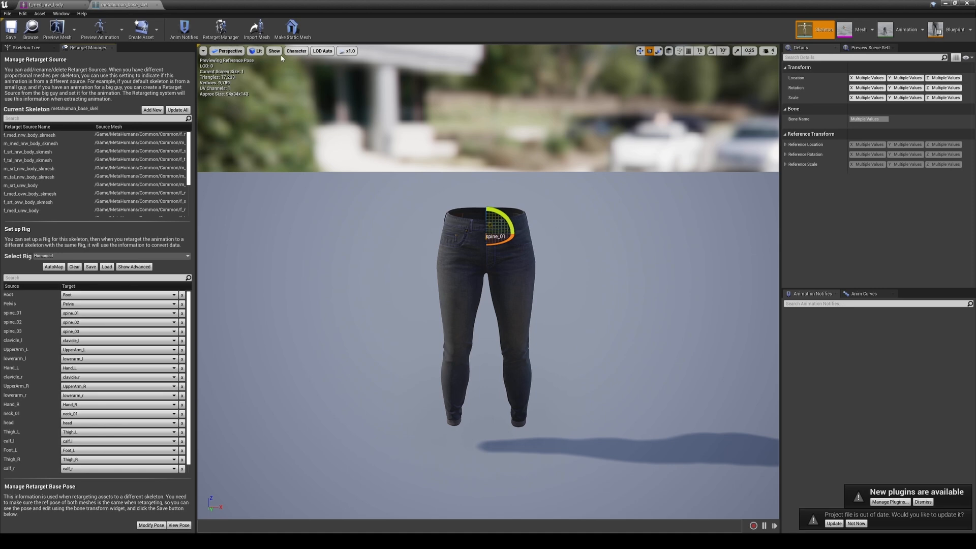
click(295, 51)
mouse_move(305, 85)
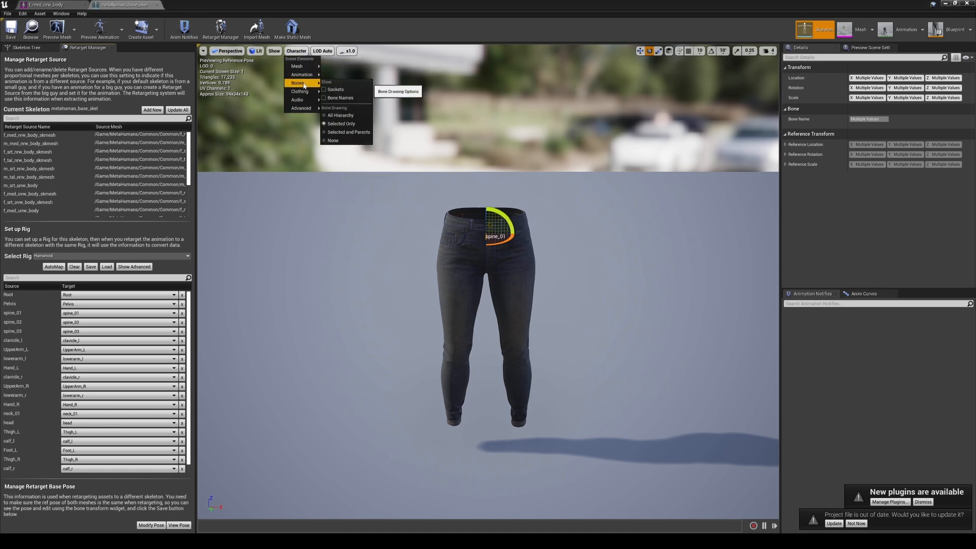
click(358, 114)
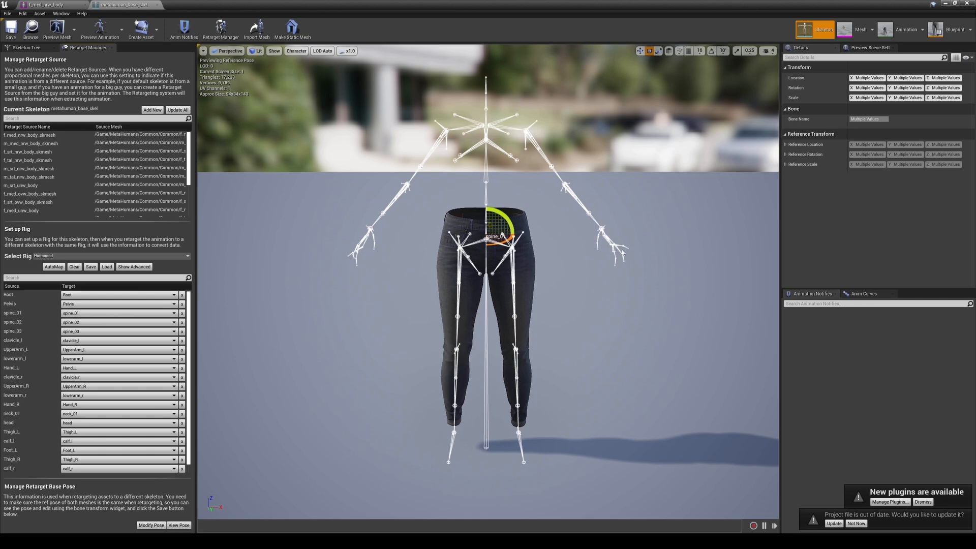
Import the f_med_nrw_retarget_pose asset as the MetaHuman skeleton's retarget base pose.
click(151, 525)
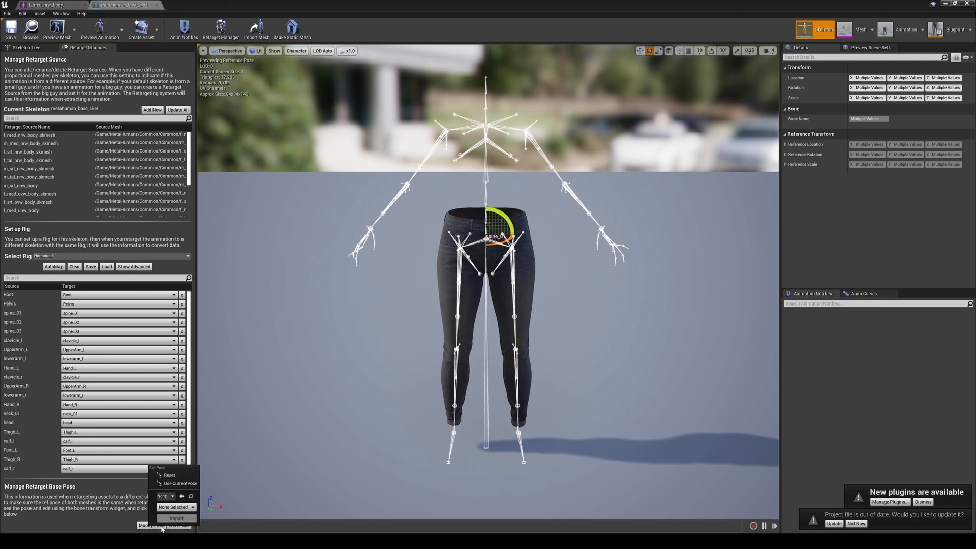
click(168, 496)
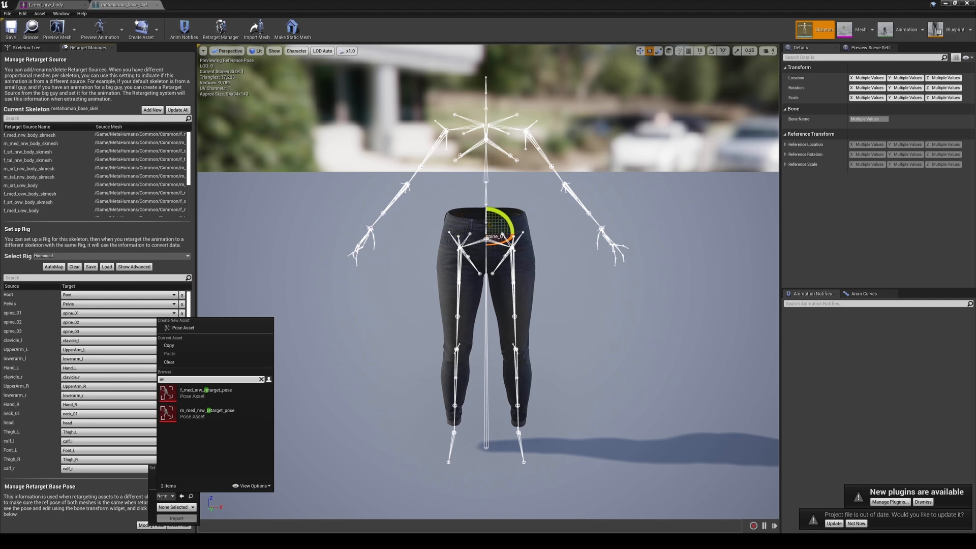
click(203, 399)
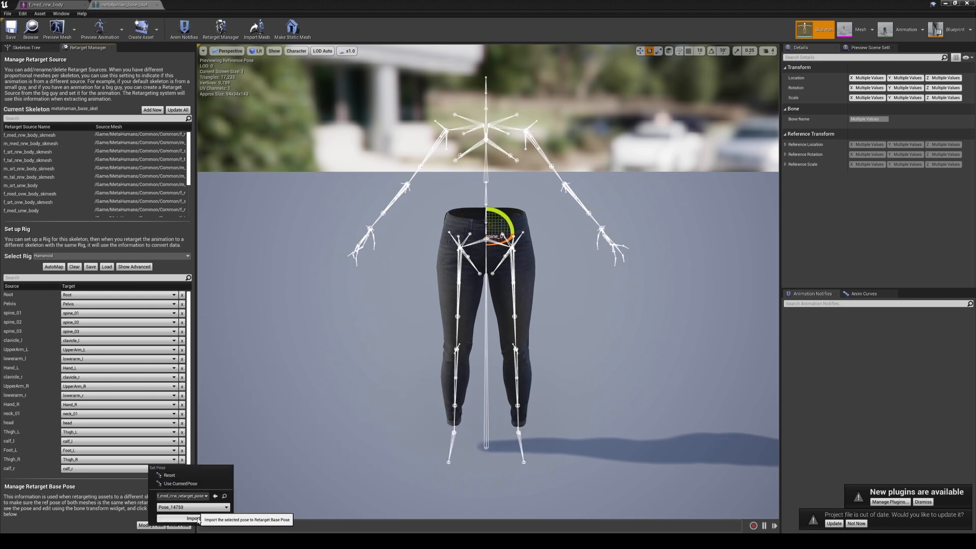
click(198, 519)
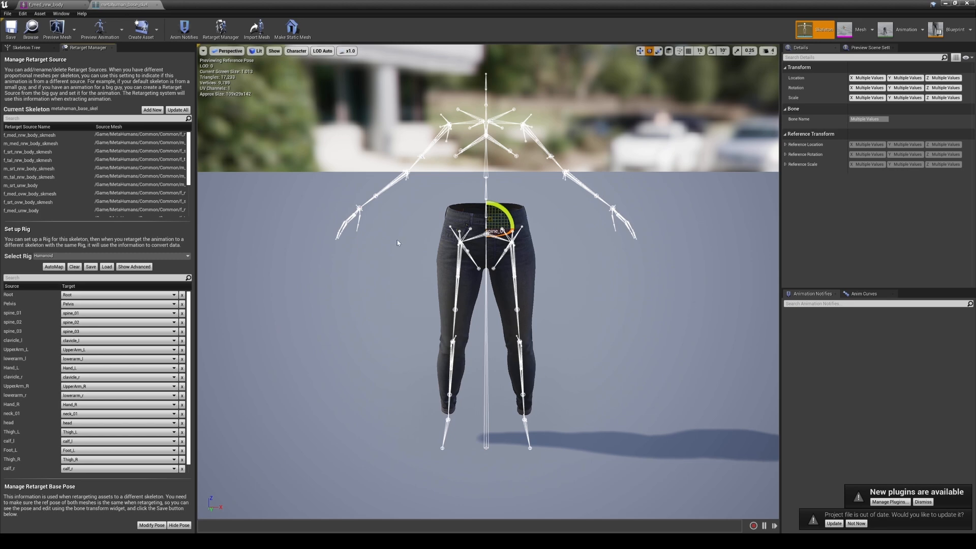
click(152, 525)
click(202, 518)
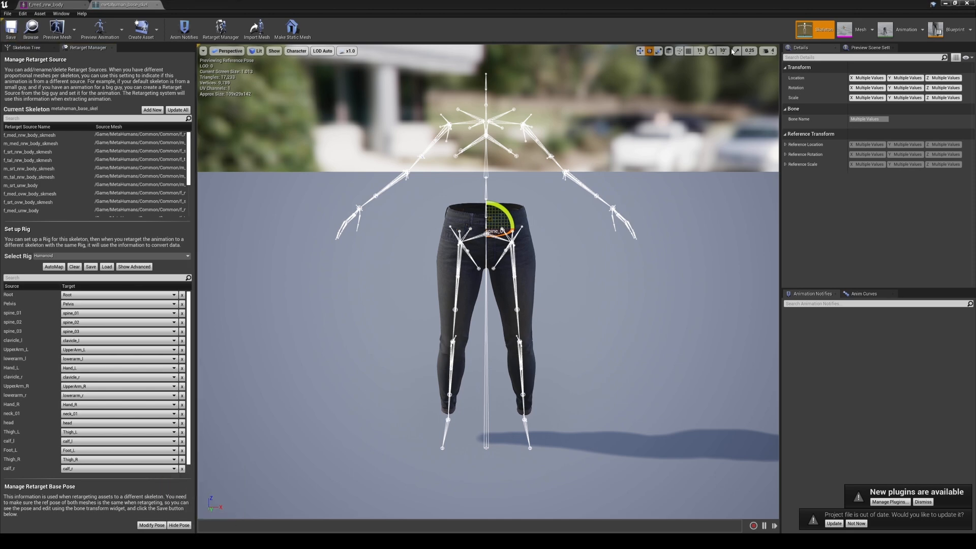
Minimize the skeleton editor and place elizabeth_Anim_f_med_nrw_TempMotion in the level beside the MetaHuman.
click(945, 4)
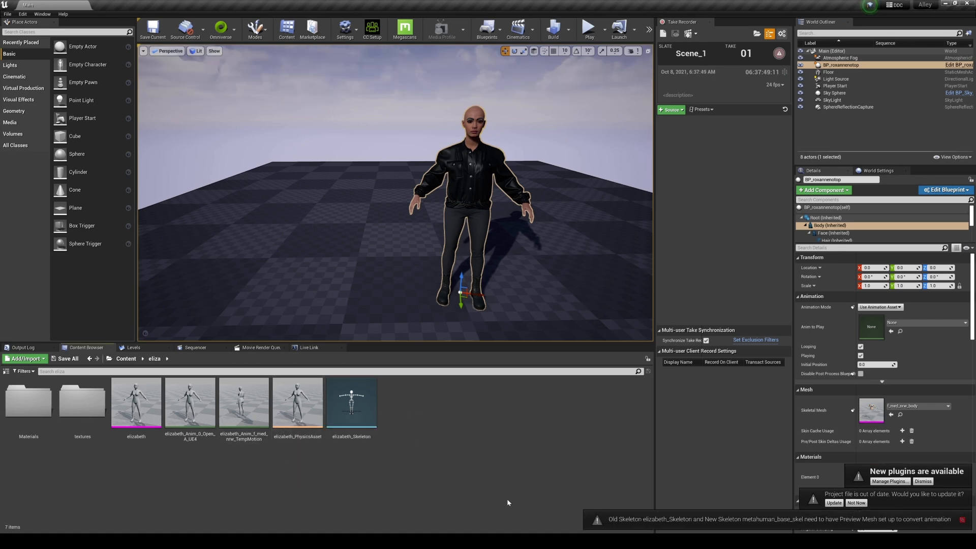
drag(255, 406, 350, 299)
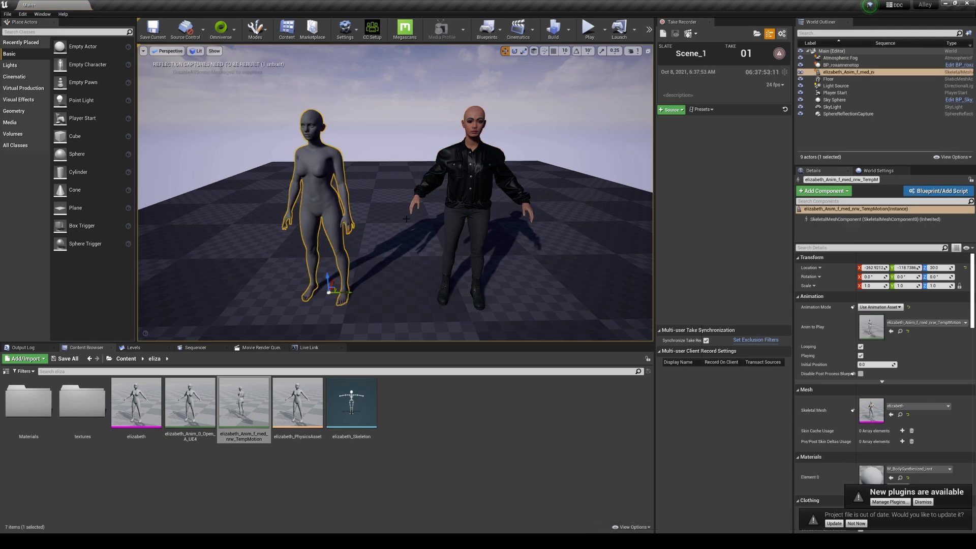
Duplicate and retarget the elizabeth TempMotion animation, choosing metahuman_base_skel as the target skeleton.
right_click(238, 400)
mouse_move(305, 153)
click(376, 154)
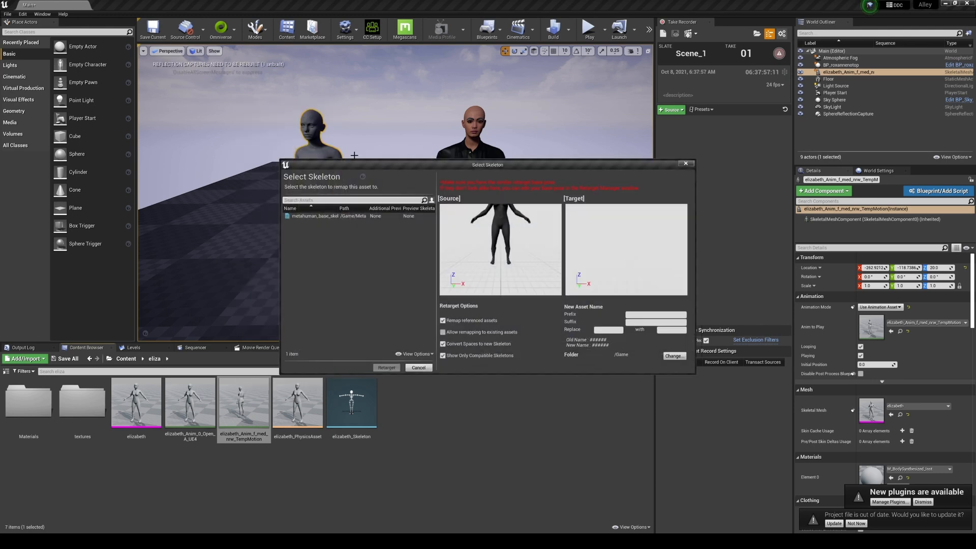
click(331, 216)
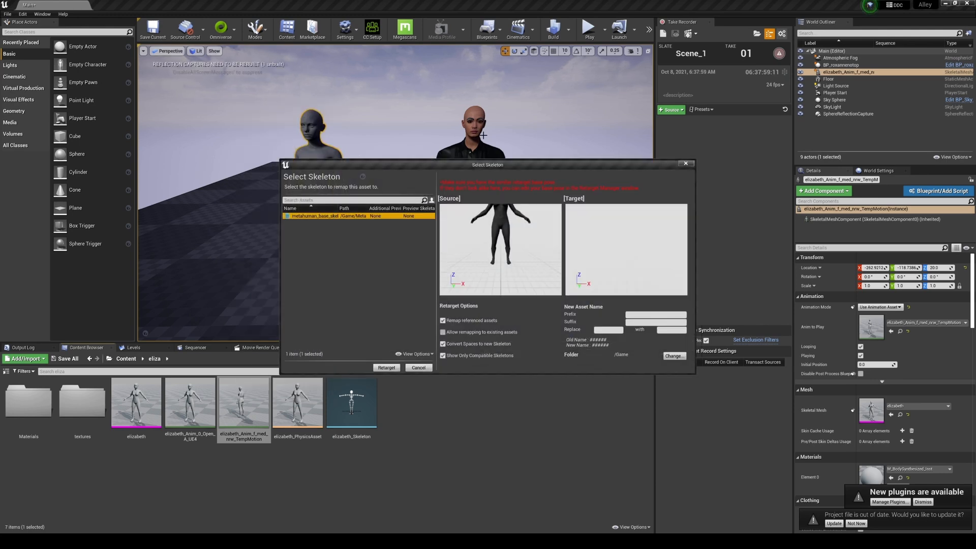
Retarget a duplicate of the elizabeth_Anim_f_med_nrw_TempMotion animation to the metahuman_base_skel skeleton.
click(399, 366)
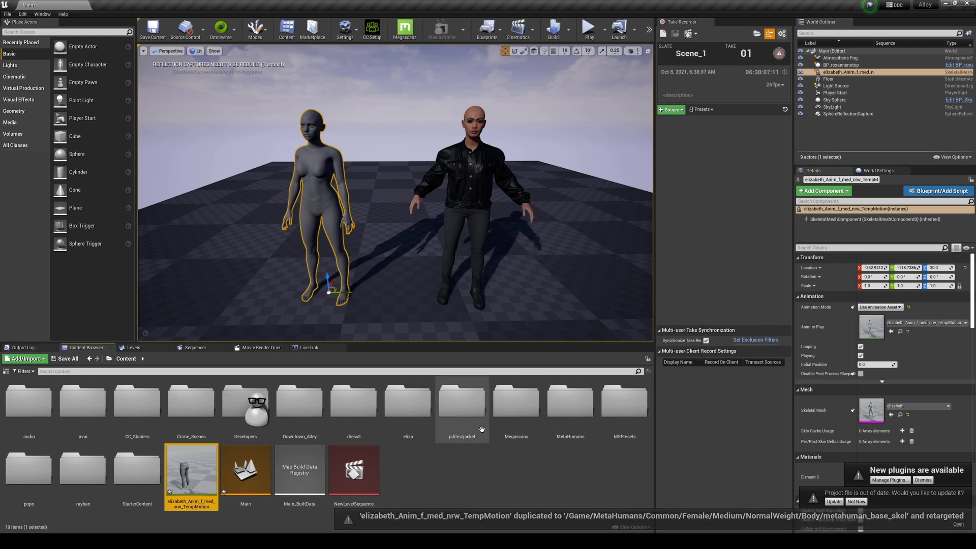
click(436, 483)
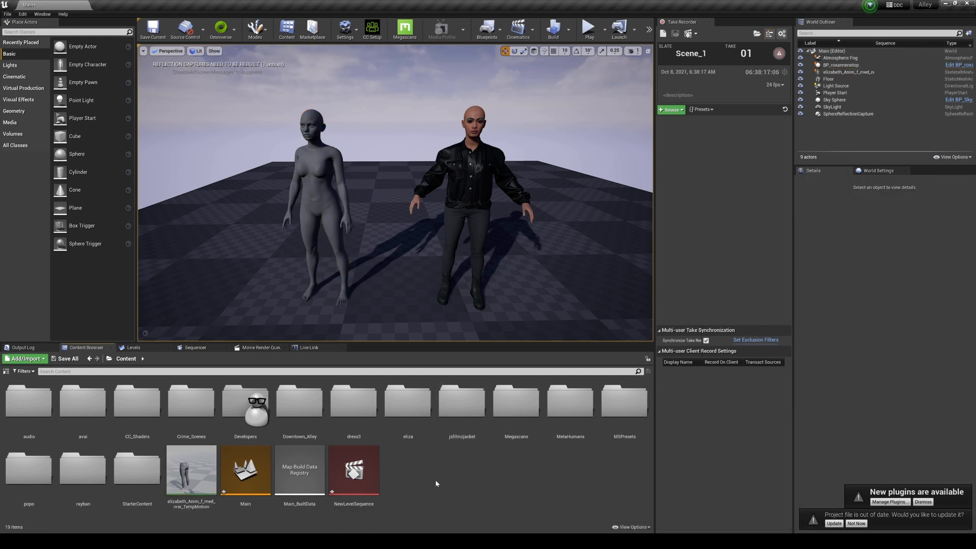
Create a new level sequence named NewLevelSequence1 in the current level.
click(518, 28)
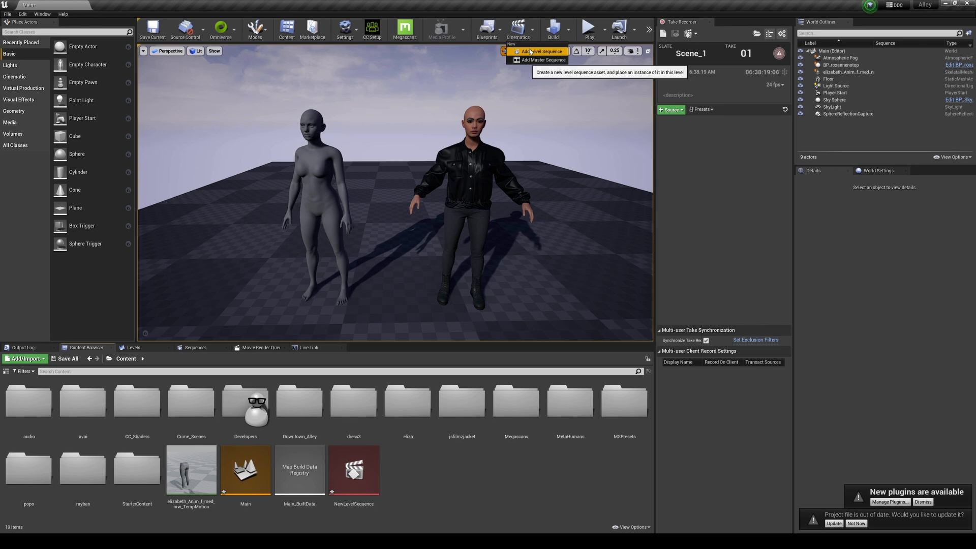
click(531, 52)
click(672, 389)
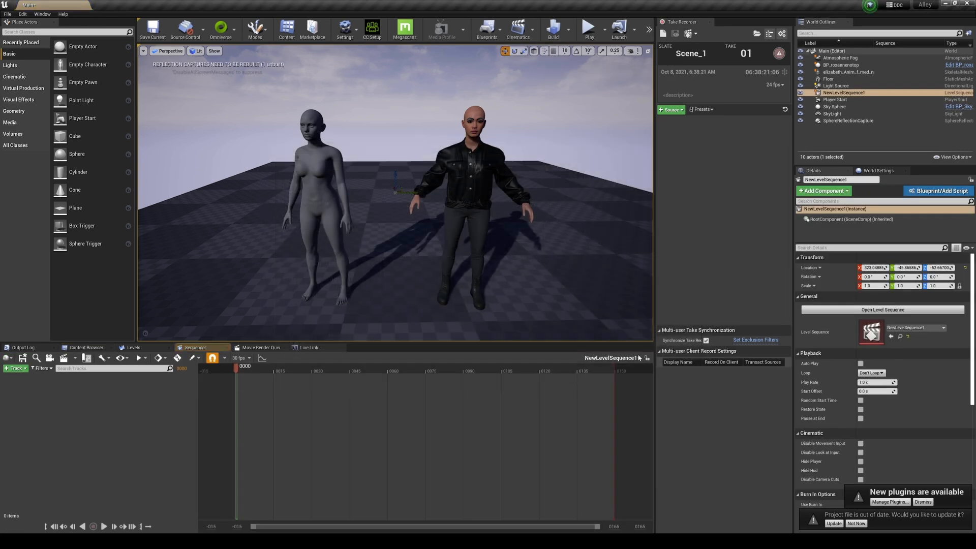
Add the jacket-wearing MetaHuman BP_roxannenotop from the level to the sequence as an actor track.
click(470, 164)
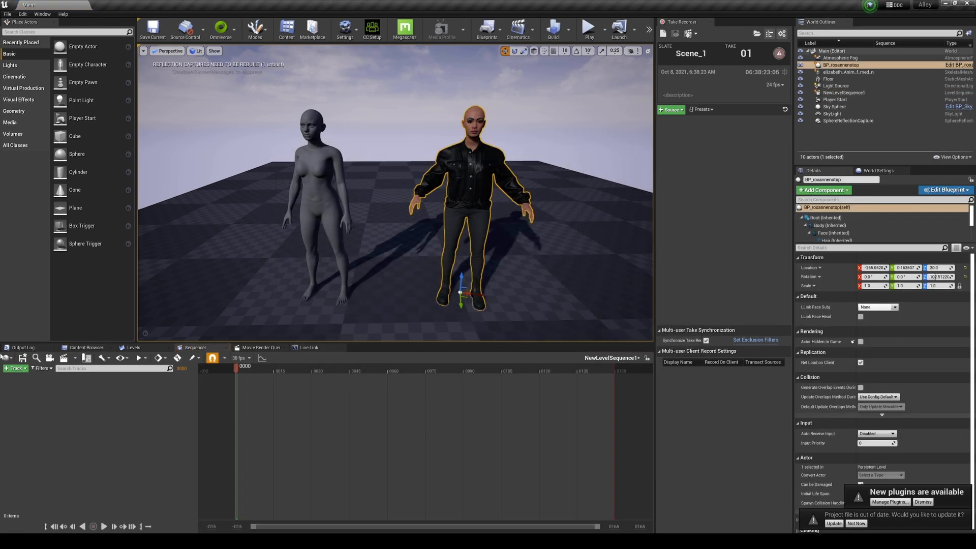
click(15, 368)
mouse_move(41, 376)
click(129, 377)
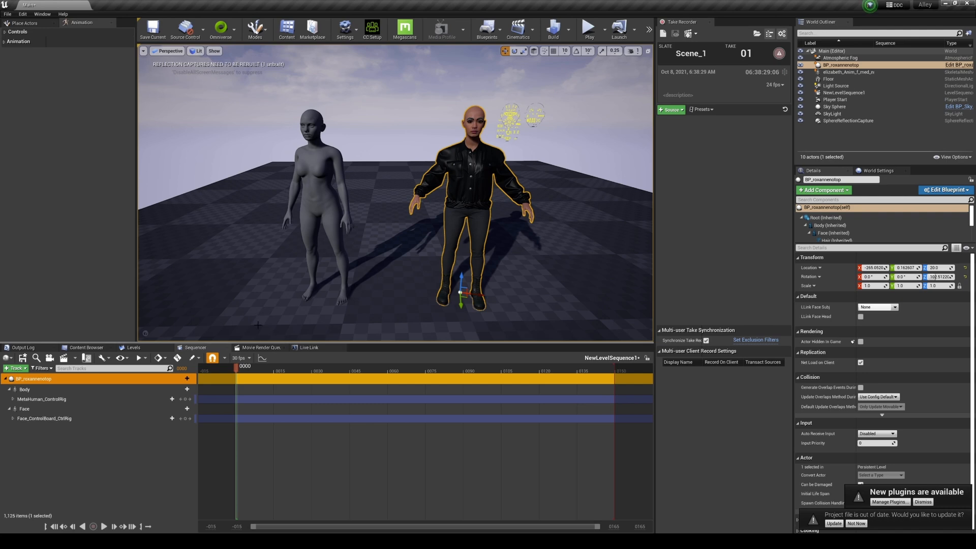
Add the retargeted elizabeth_Anim_f_med_nrw_TempMotion animation to the MetaHuman's Body track.
click(178, 389)
mouse_move(213, 15)
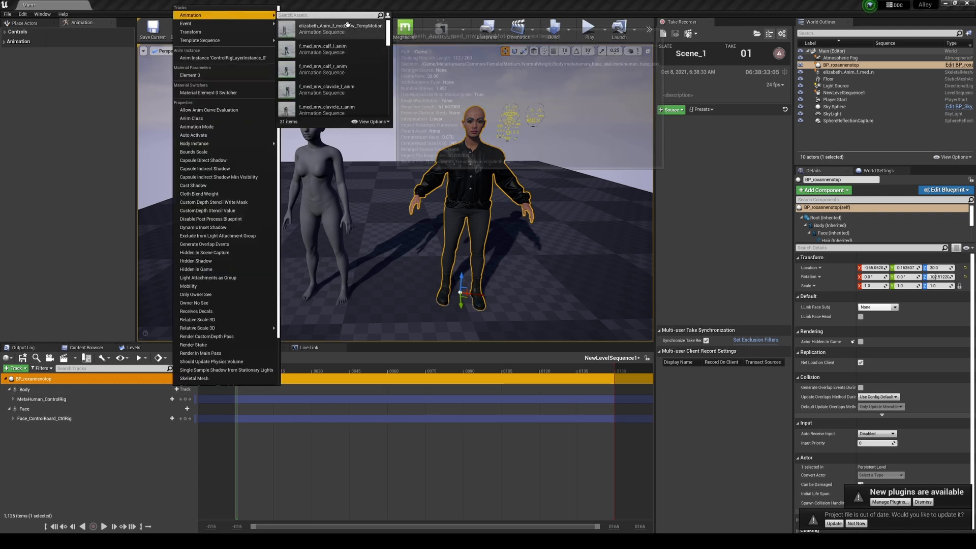
click(361, 27)
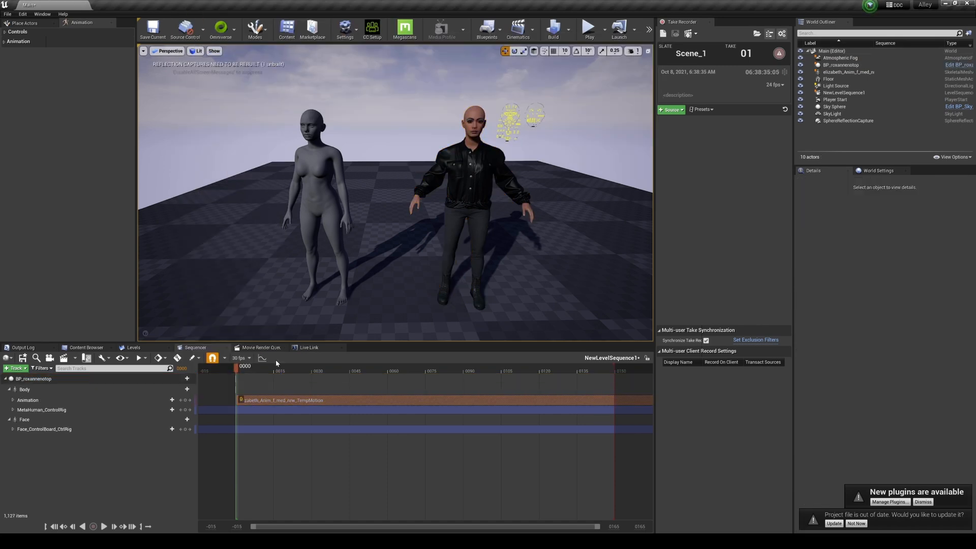
Delete the MetaHuman_ControlRig and Face_ControlBoard_CtrlRig tracks from the sequence.
click(67, 410)
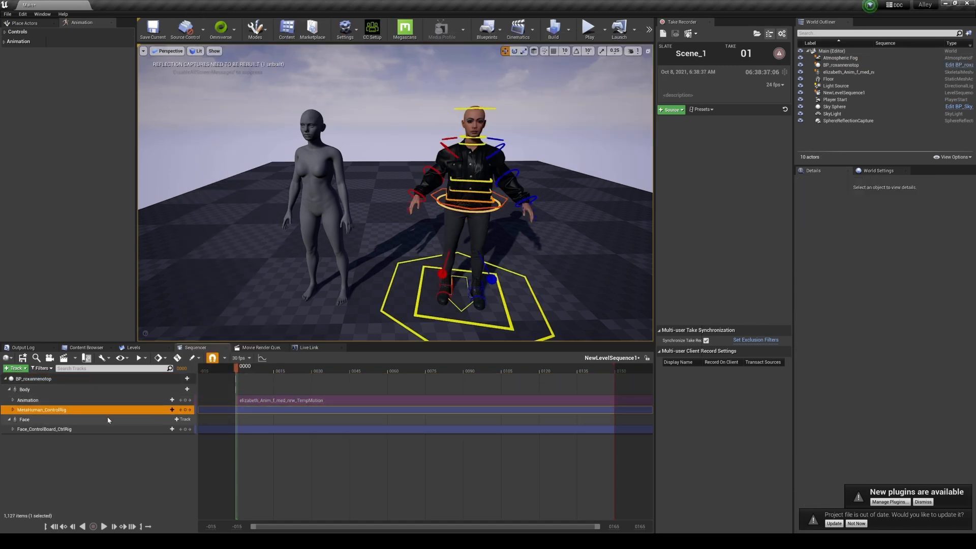
key(Delete)
click(71, 419)
key(Delete)
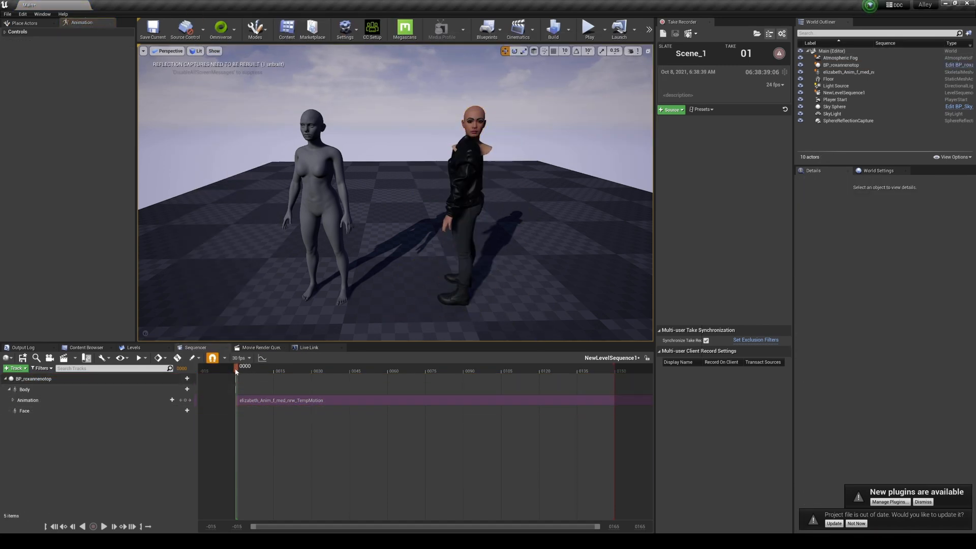
Scrub the sequence to frame 52 and examine the animated MetaHuman's pose up close.
drag(233, 368, 367, 373)
drag(386, 229, 422, 203)
right_drag(421, 204, 450, 175)
key(w)
mouse_move(381, 302)
right_down()
mouse_move(422, 300)
mouse_move(397, 320)
mouse_move(381, 302)
right_up()
key(a)
key(s)
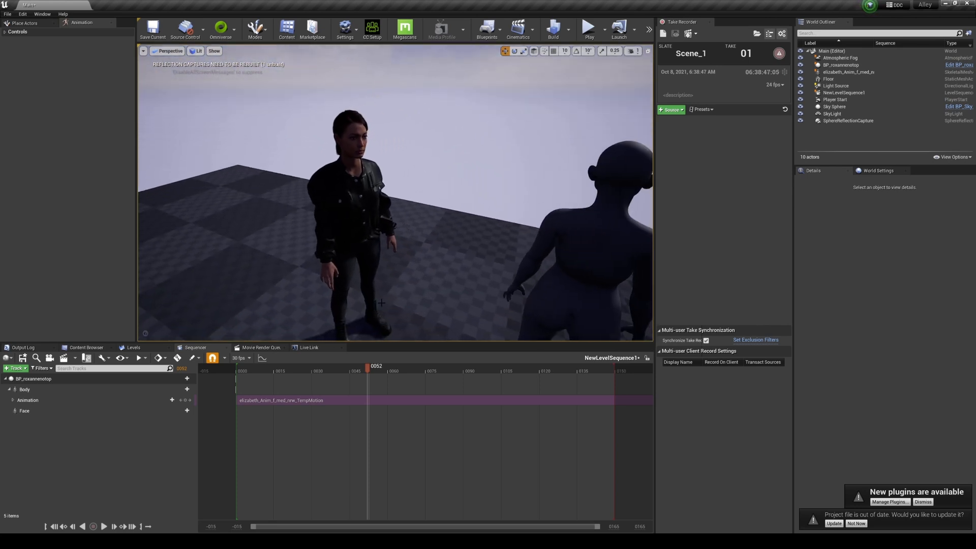
Extend the sequence's playback range to the end of the body animation clip and play it back.
ctrl+scroll(521, 409, down, 5)
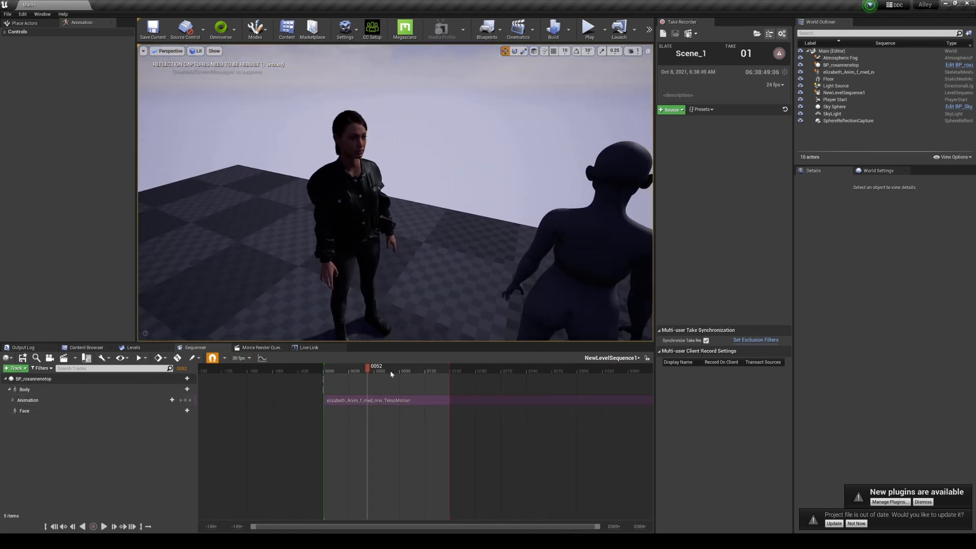
drag(458, 369, 605, 371)
ctrl+scroll(490, 383, down, 5)
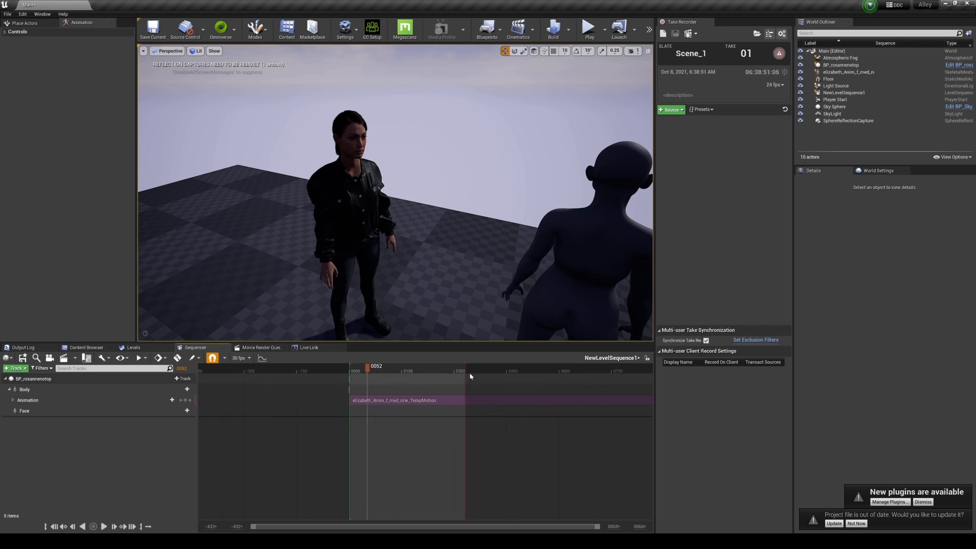
drag(466, 371, 639, 372)
ctrl+scroll(558, 381, down, 8)
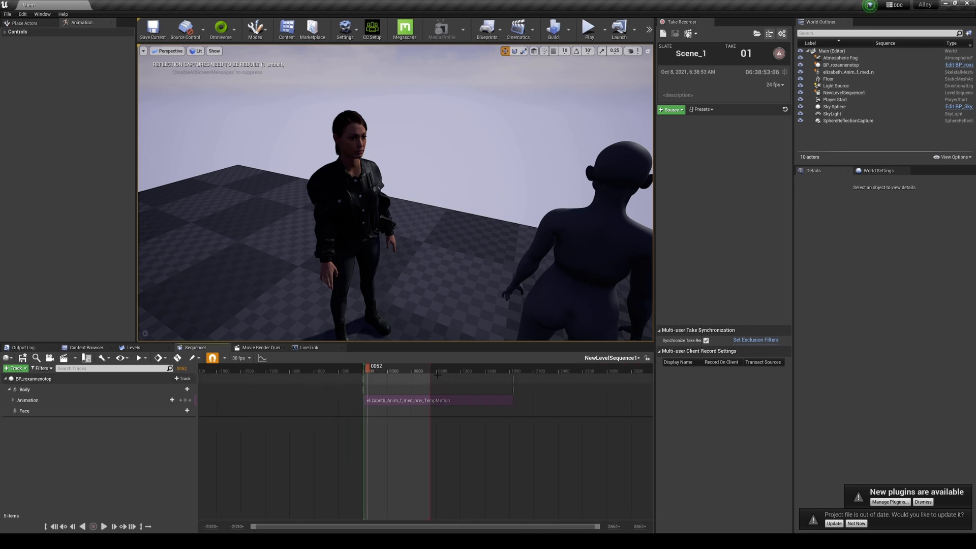
drag(429, 371, 513, 373)
key(space)
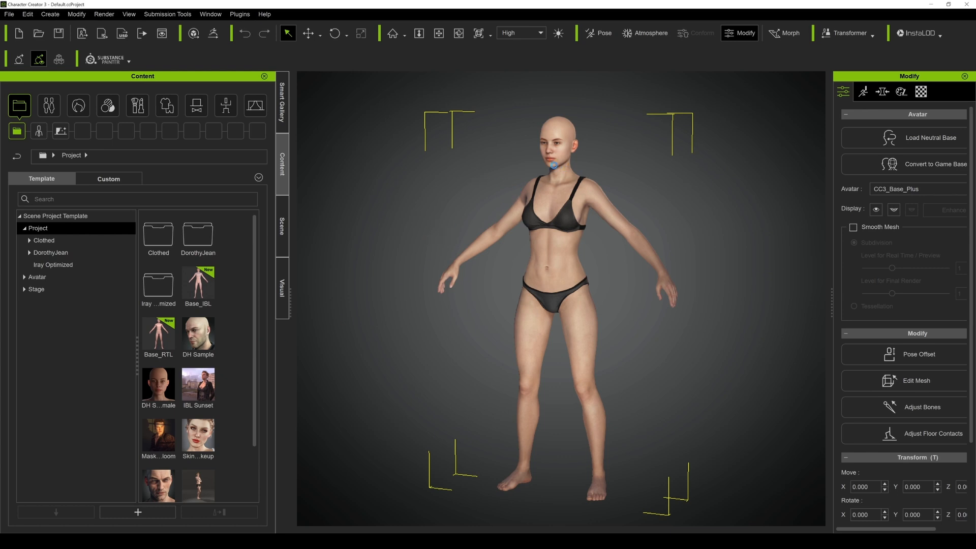
In Character Creator 3, apply the CC3+ facial profile to the CC3_Base_Plus avatar.
click(509, 148)
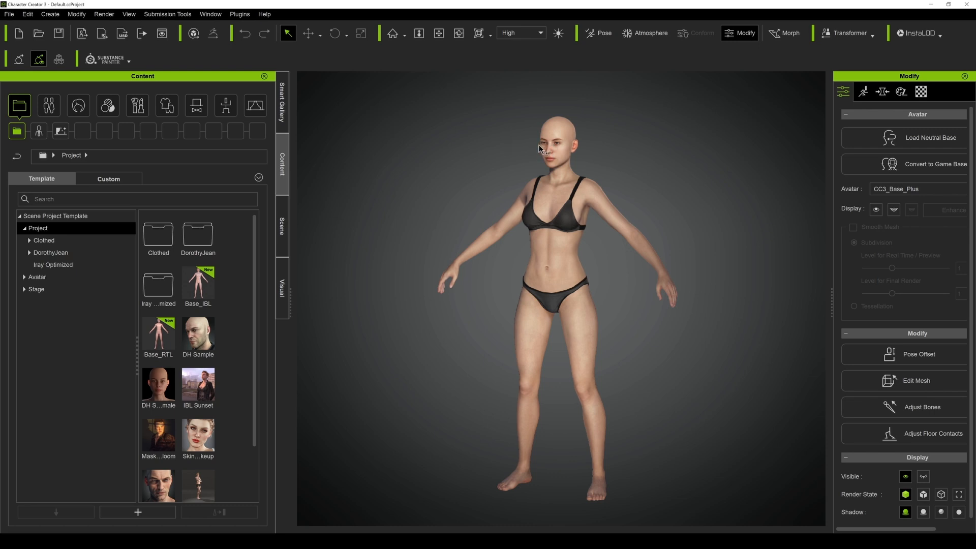
click(56, 113)
click(105, 134)
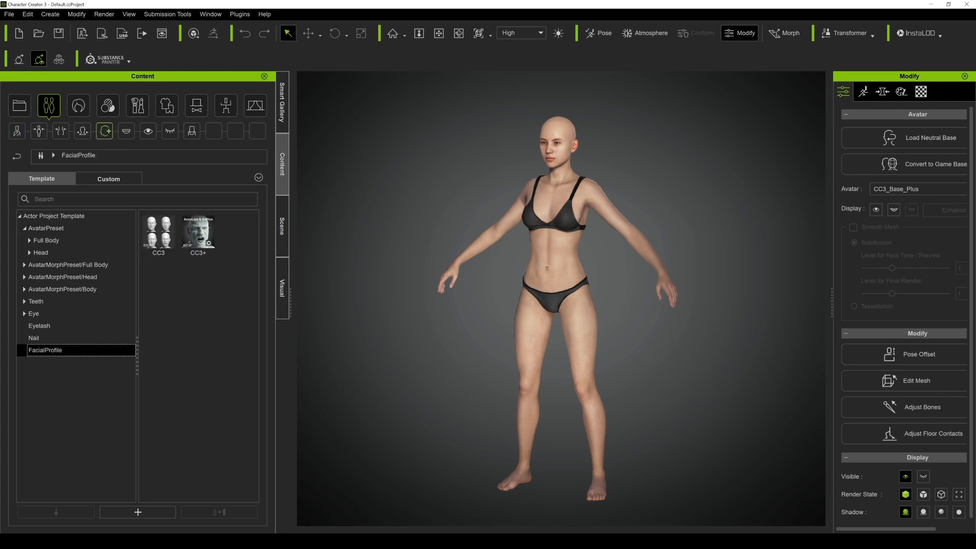
double_click(197, 233)
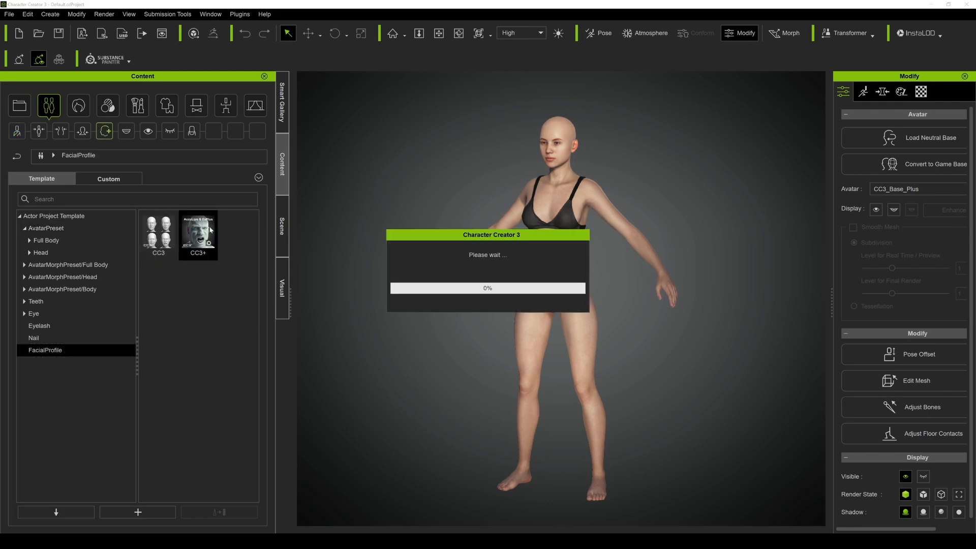
click(459, 290)
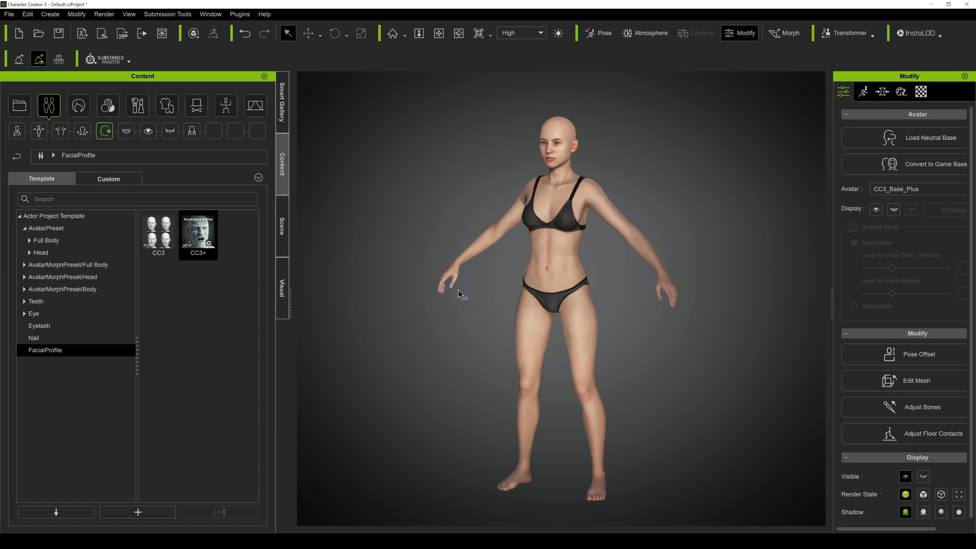
Widen the avatar's morph settings and show the Tongue morph sliders under Head.
drag(832, 115, 772, 115)
click(821, 91)
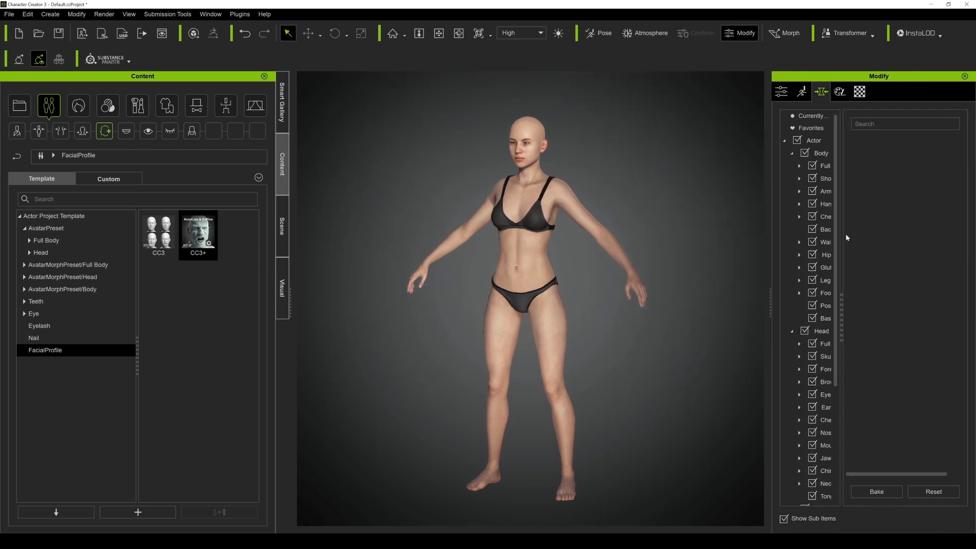
drag(836, 244, 834, 305)
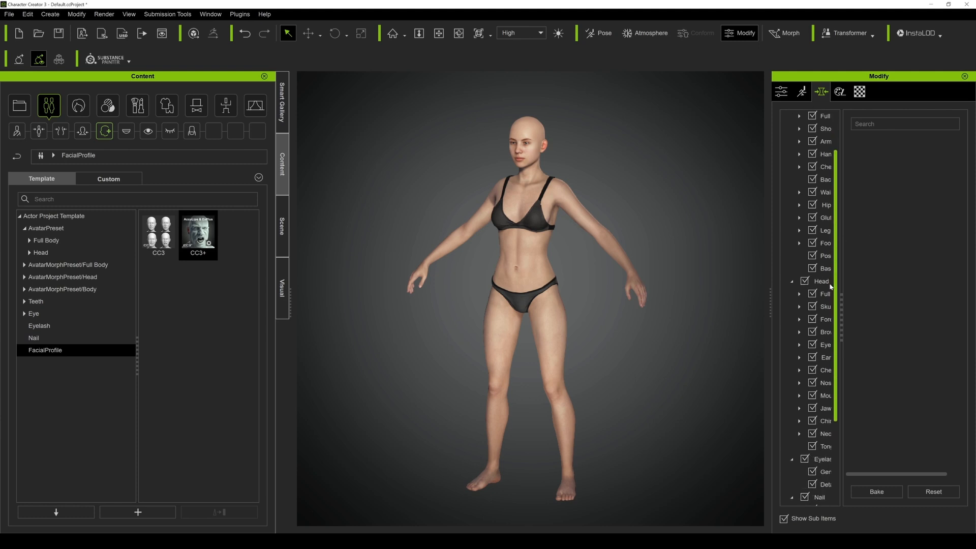
drag(770, 265, 666, 261)
click(726, 408)
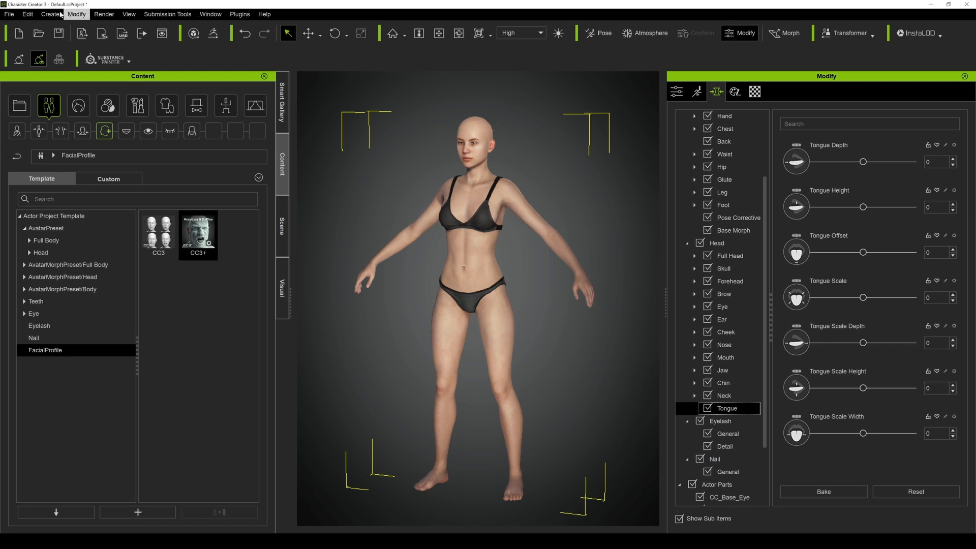
Send the character from Character Creator to iClone.
click(11, 16)
mouse_move(44, 105)
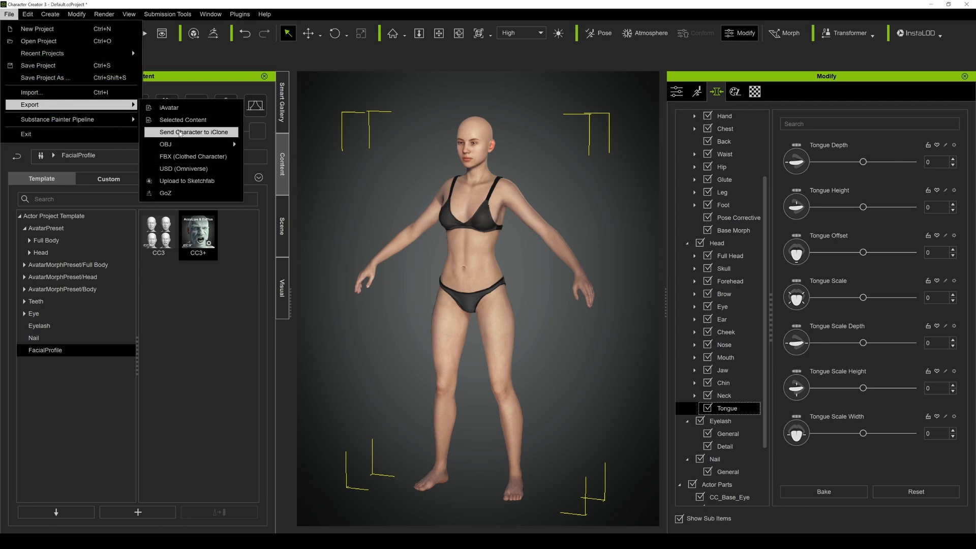
click(180, 136)
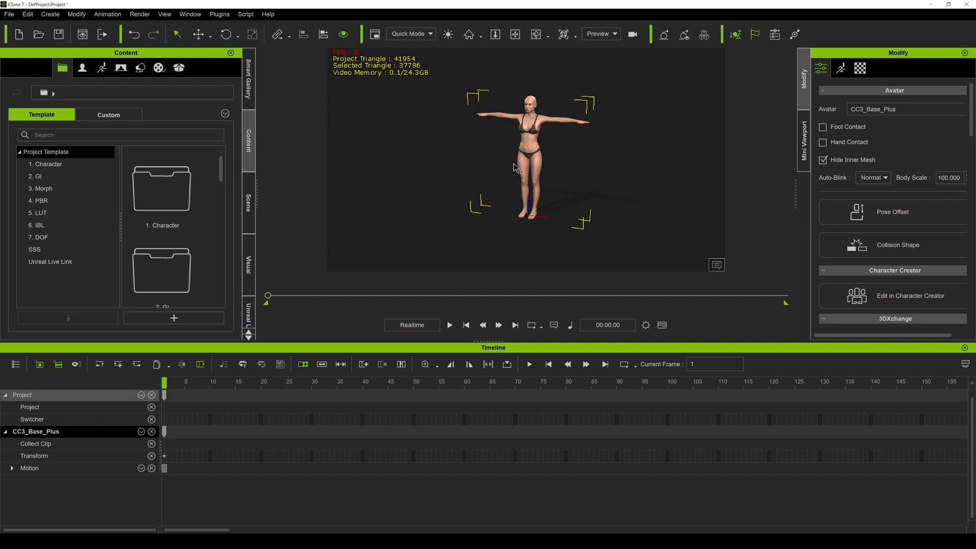
Save the iClone project as femaleface in the unclesam folder.
scroll(514, 165, up, 7)
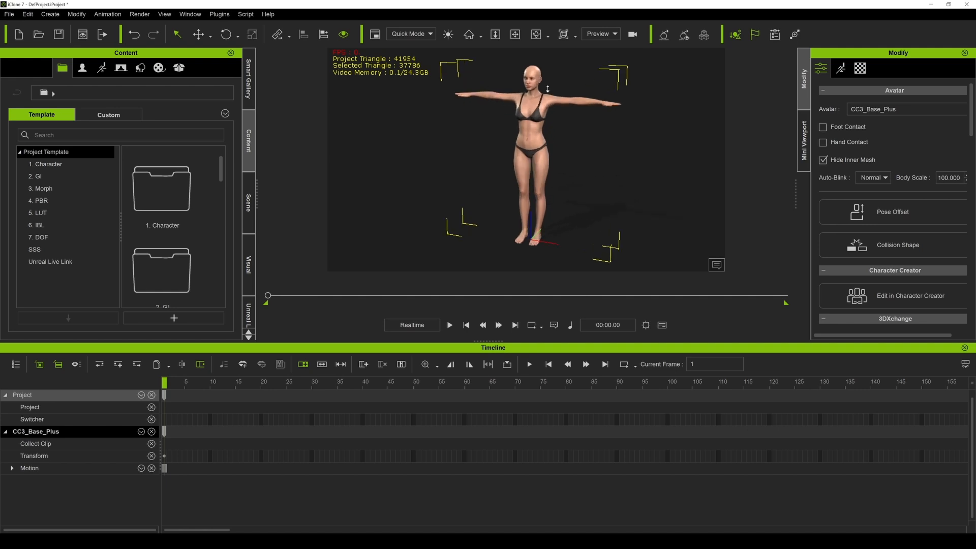
middle_drag(601, 109, 590, 238)
scroll(582, 150, up, 5)
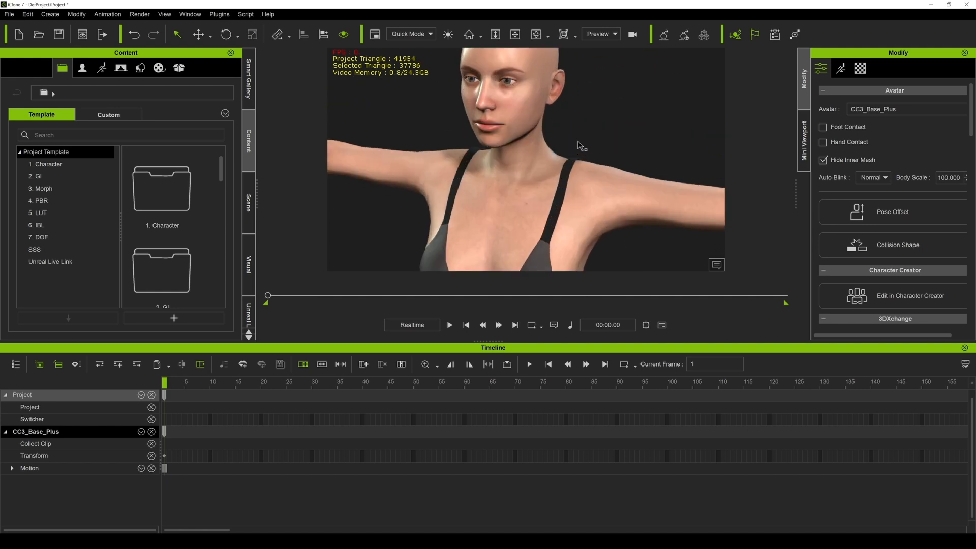
scroll(559, 117, up, 3)
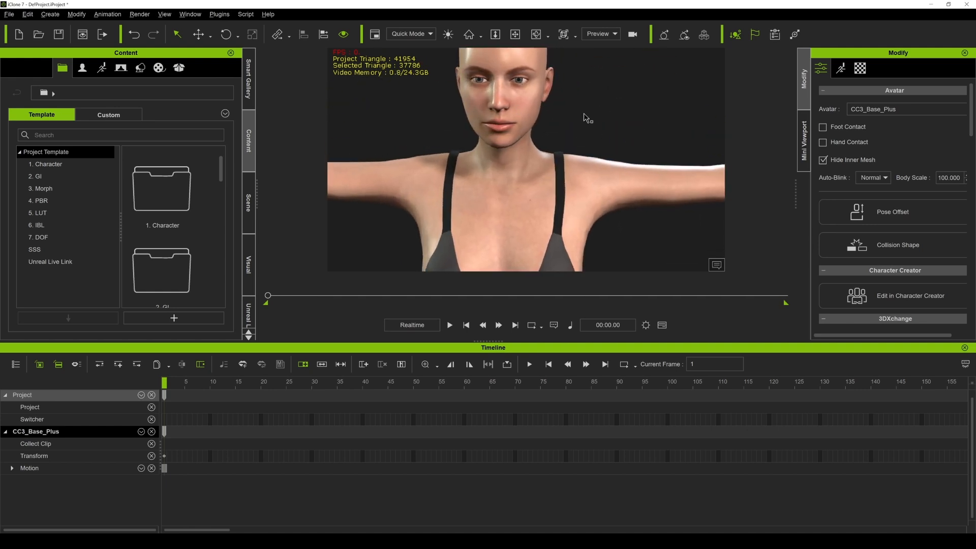
middle_drag(586, 118, 614, 144)
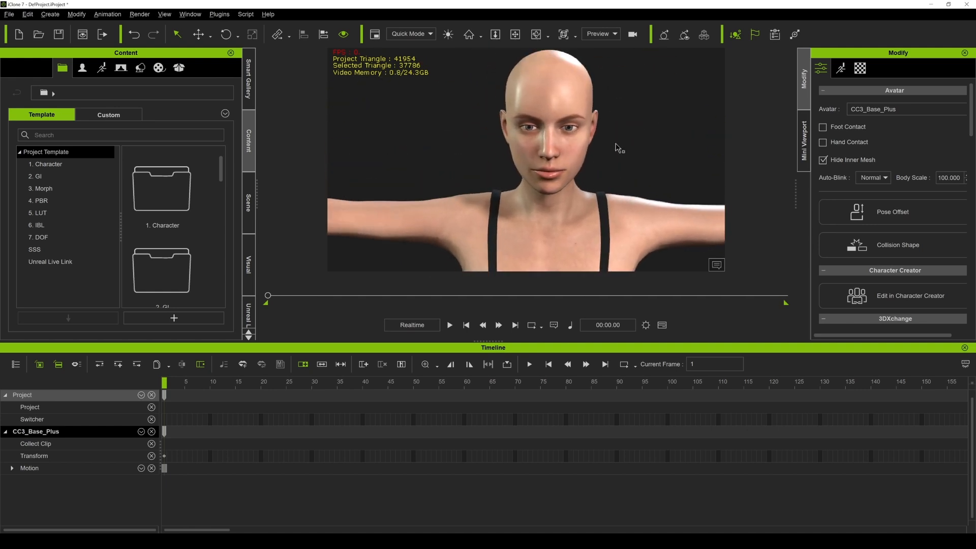
click(4, 13)
mouse_move(25, 72)
click(147, 66)
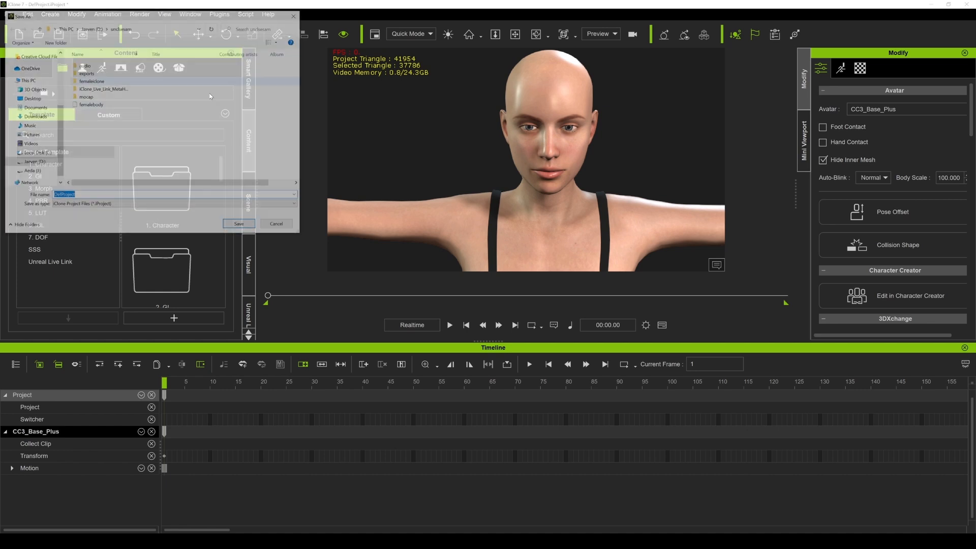
text(femaleface)
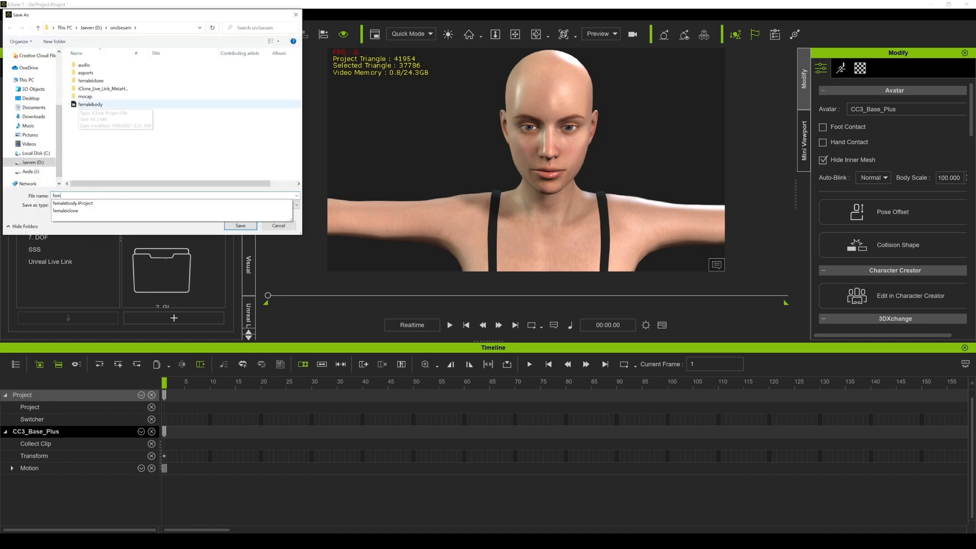
key(Return)
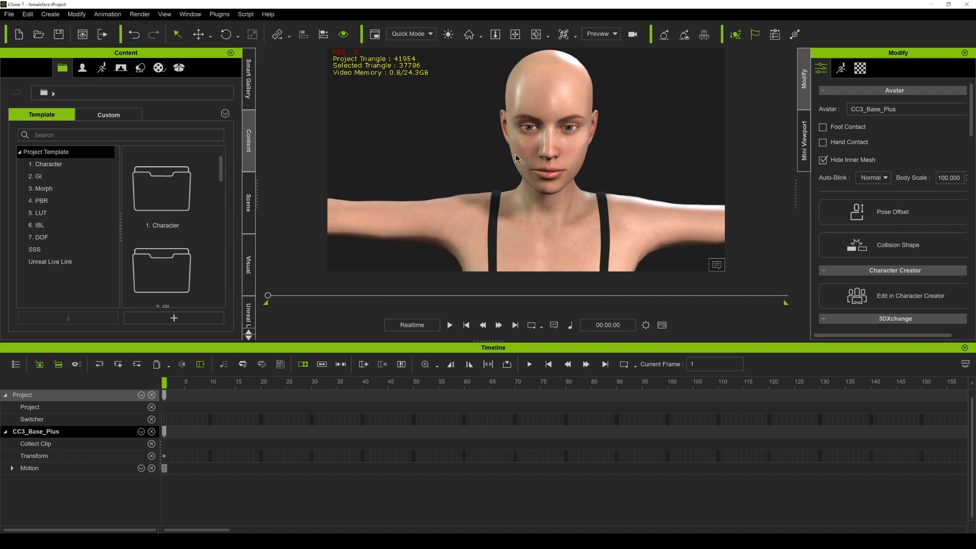
Rename the CC3_Base_Plus avatar to Rox.
scroll(549, 189, down, 3)
alt+drag(595, 147, 579, 133)
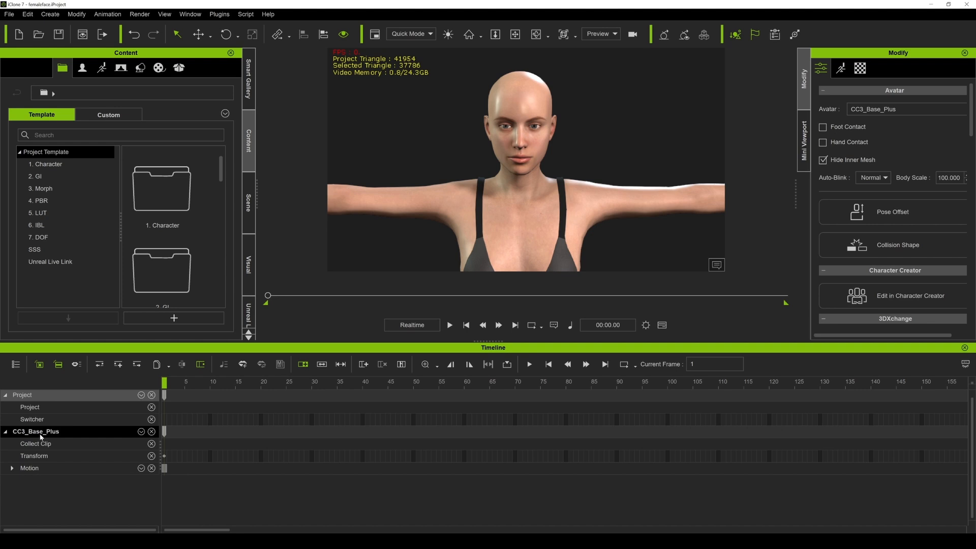
double_click(872, 109)
click(175, 403)
click(50, 433)
Frame Rox's face and shoulders in the view and open AccuLips for the character.
scroll(505, 158, down, 1)
scroll(506, 157, up, 1)
alt+drag(606, 120, 599, 147)
scroll(600, 148, up, 1)
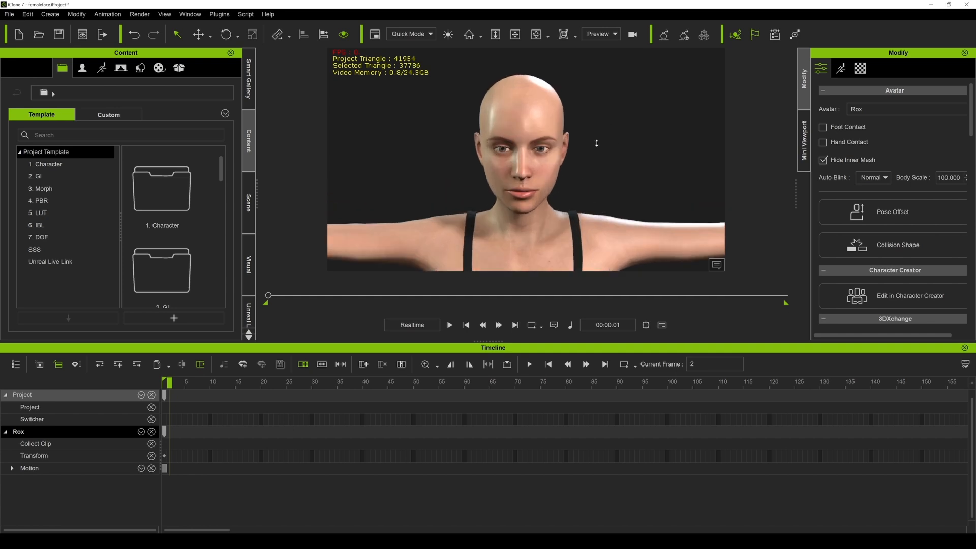
click(108, 14)
mouse_move(194, 29)
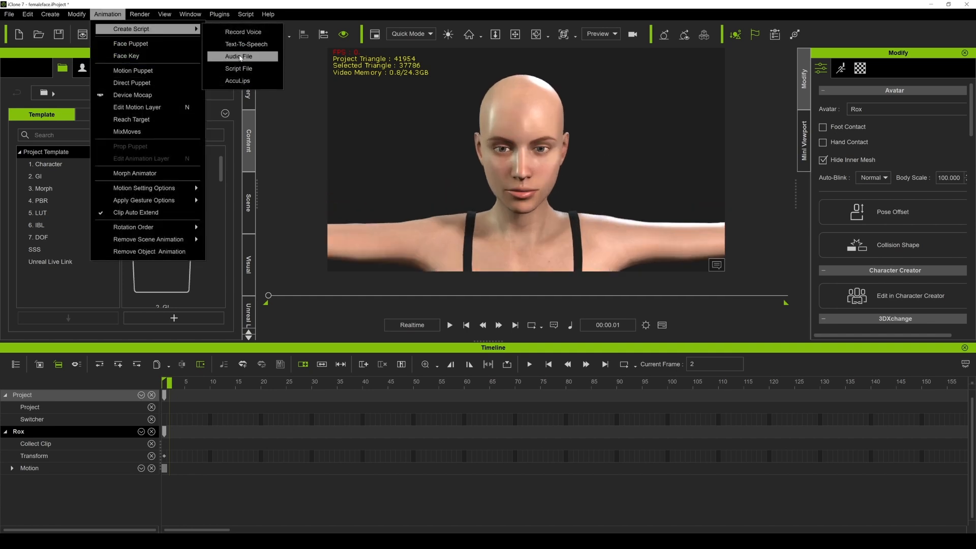
click(243, 81)
Load the female audio file from the unclesam exports folder into AccuLips.
click(440, 242)
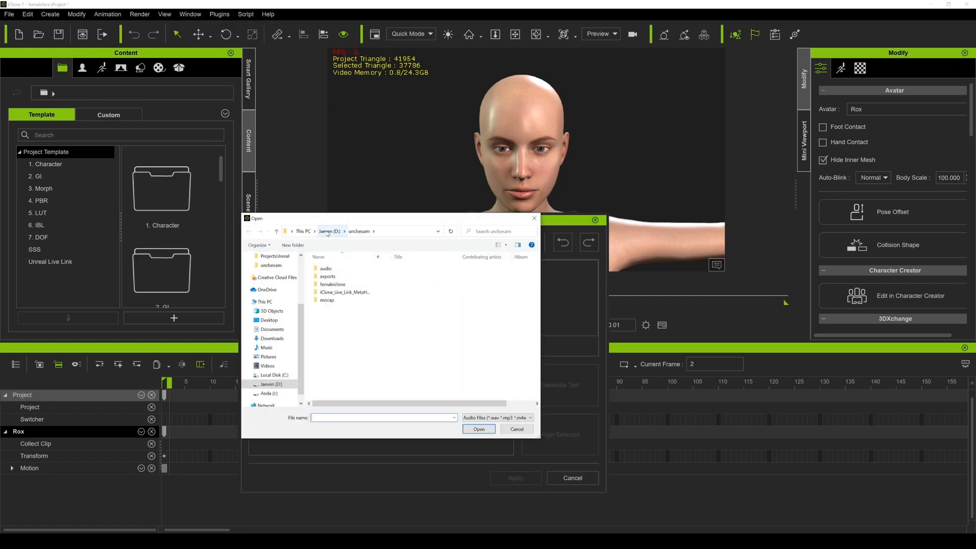
click(328, 233)
double_click(333, 269)
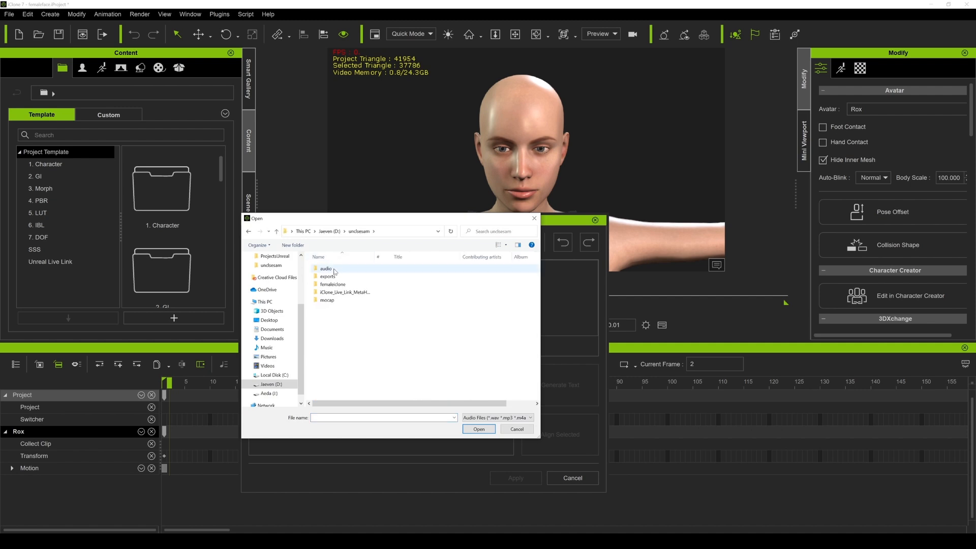
double_click(333, 277)
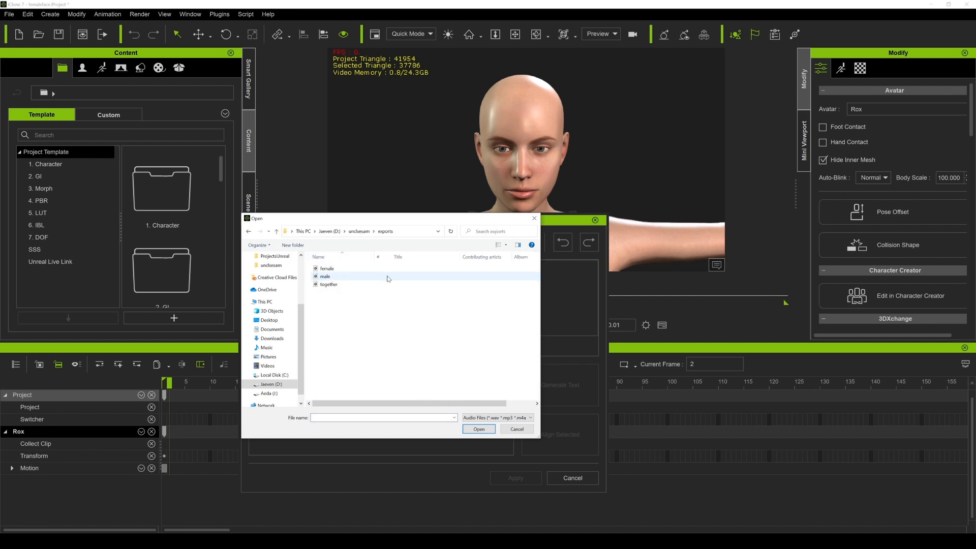
click(331, 269)
click(335, 277)
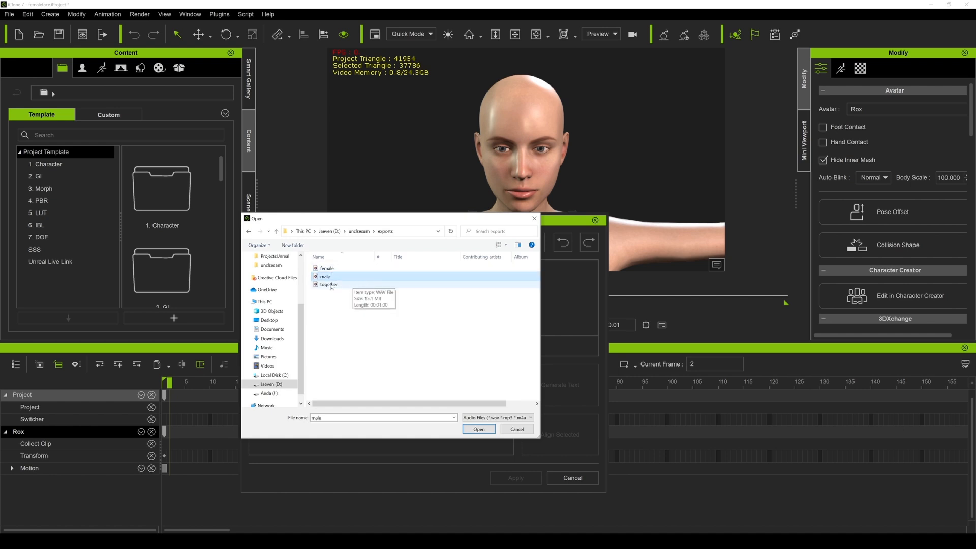
click(329, 285)
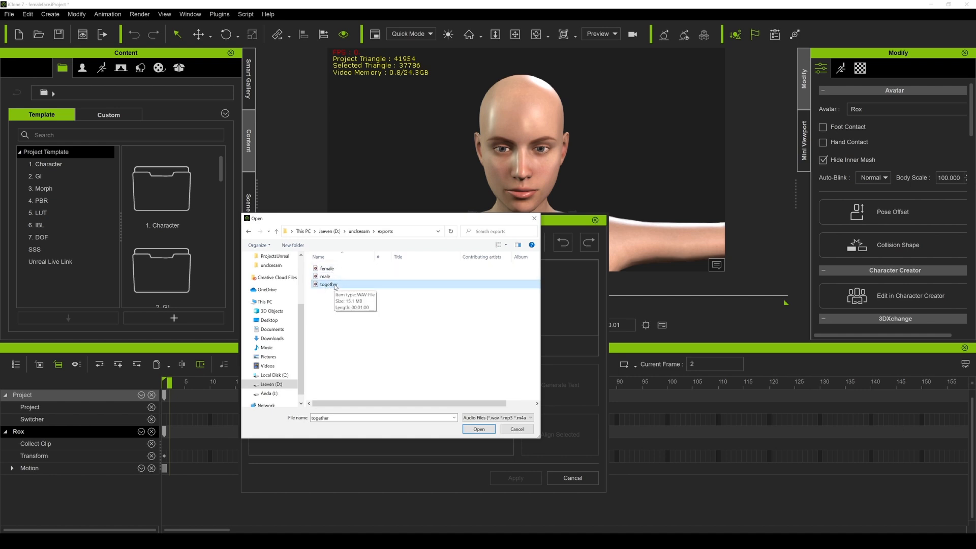
double_click(331, 269)
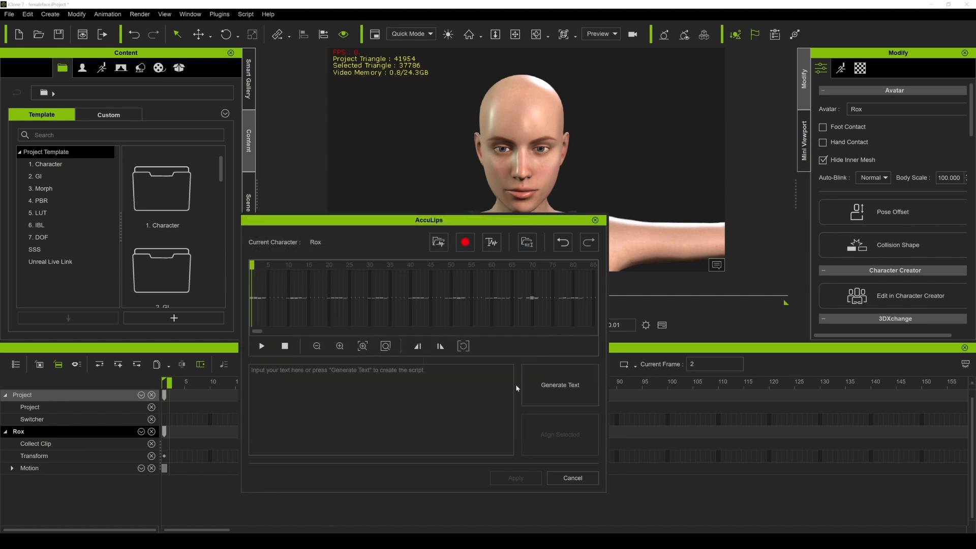
Generate the script text from the audio and correct its opening to "i see you like to meet up" and "what do you want".
click(560, 385)
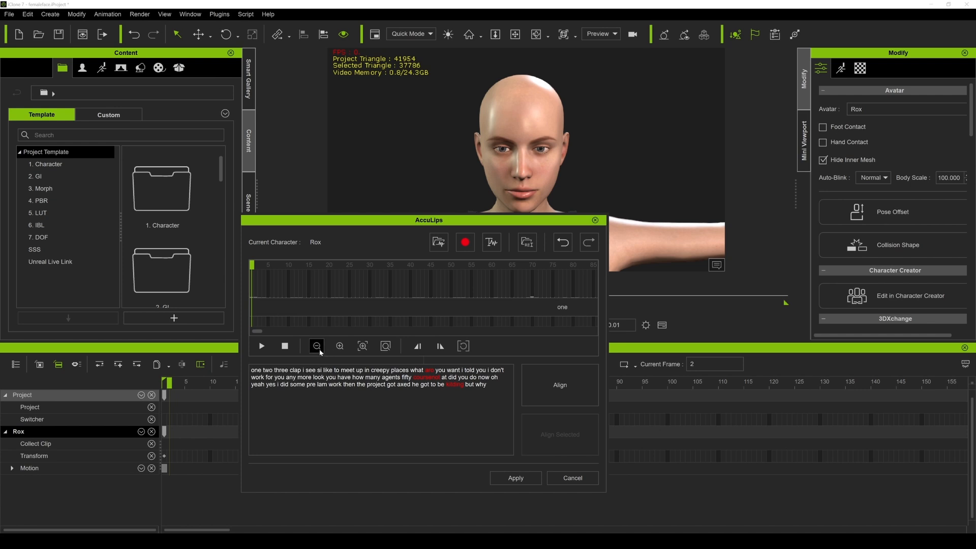
key(BackSpace)
key(BackSpace)
key(BackSpace)
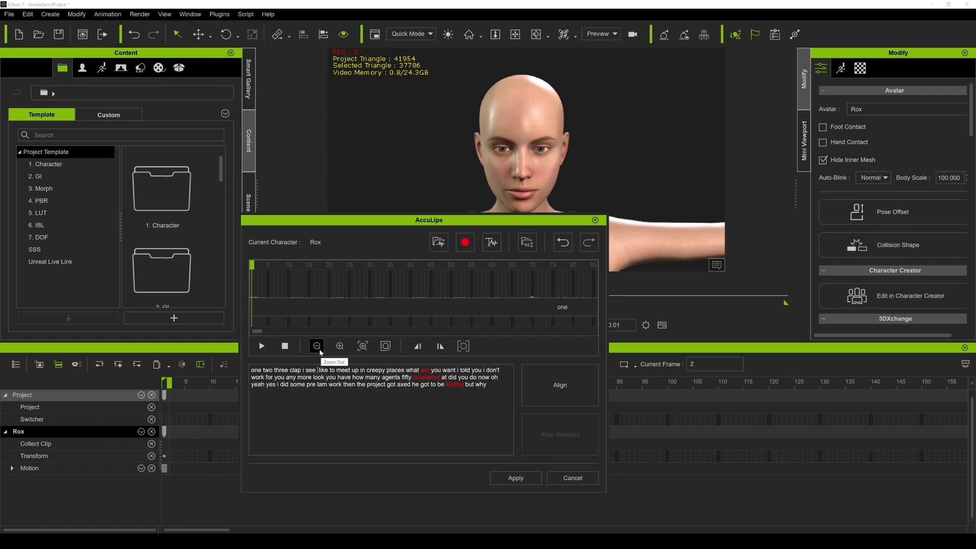
text(you)
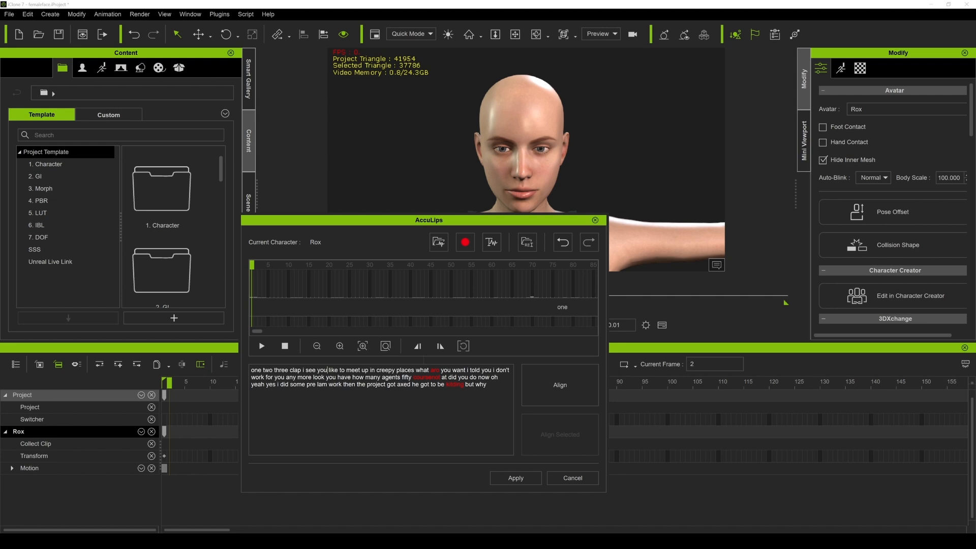
key(BackSpace)
key(BackSpace)
key(BackSpace)
text(do)
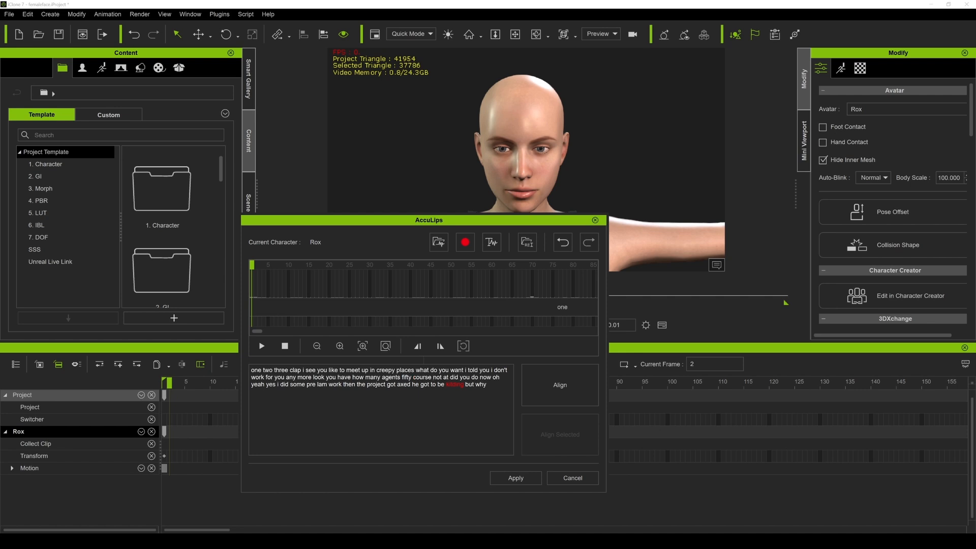
Correct the script to "course not what did you do", remove the extra "yes" before "i did some", and change "lam" to "lim".
text(wh)
click(276, 384)
key(BackSpace)
key(BackSpace)
key(BackSpace)
key(BackSpace)
key(BackSpace)
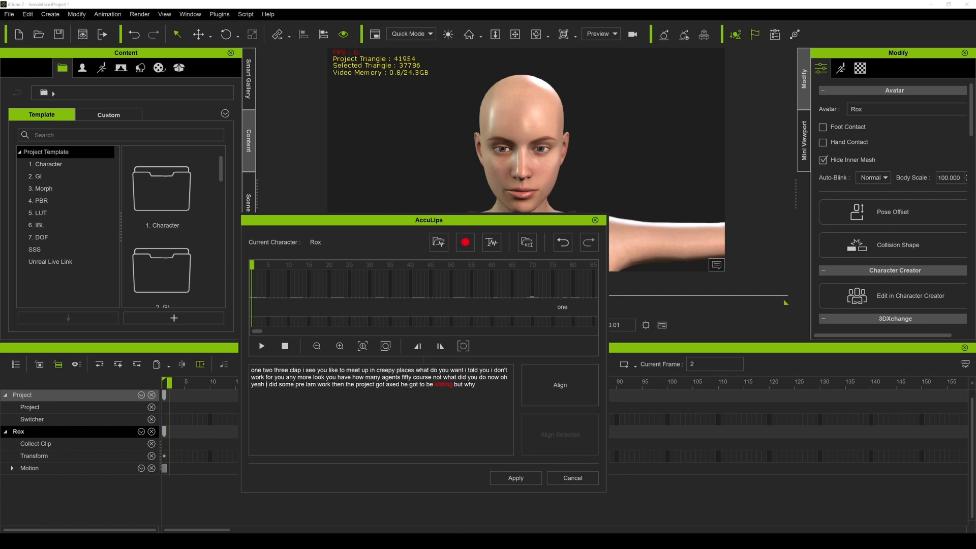
key(BackSpace)
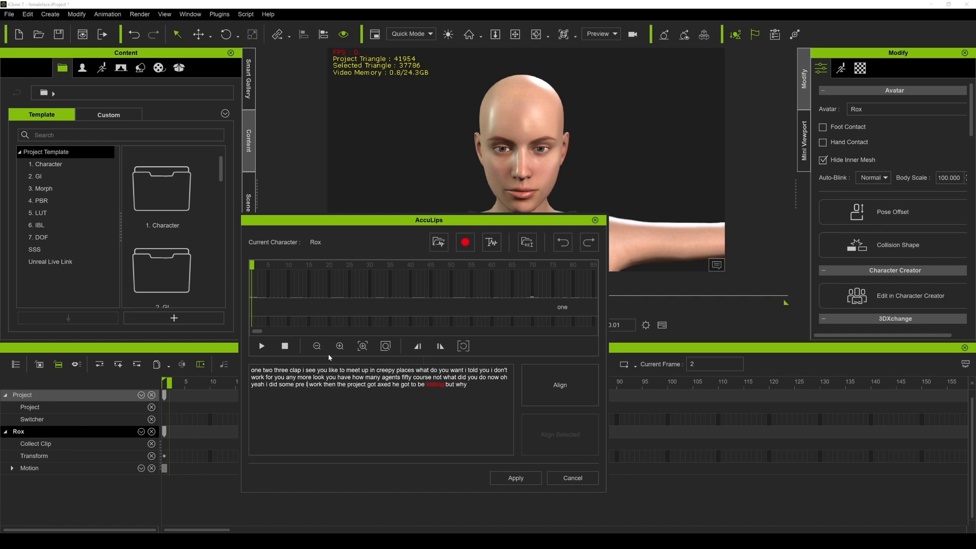
text(im)
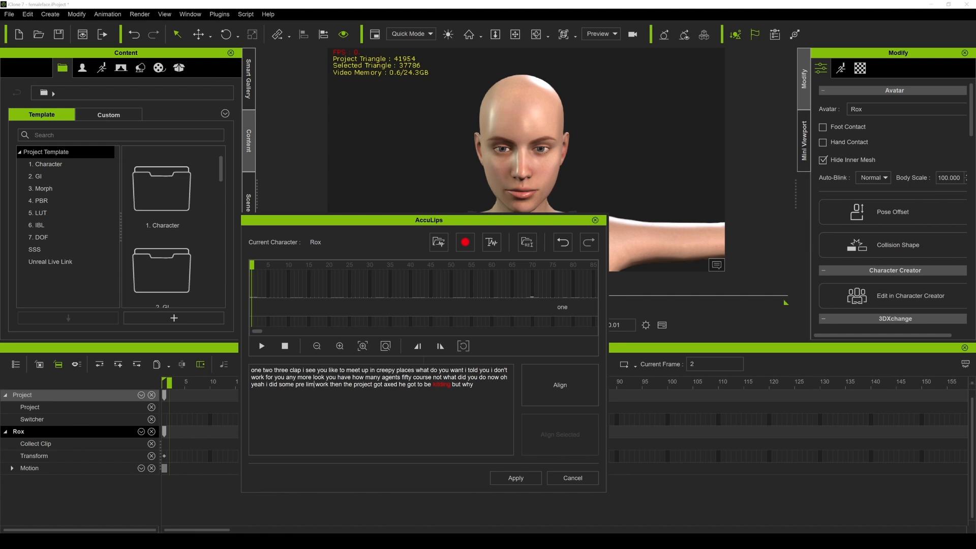
Finish correcting the script, align it with the audio and apply the lip-sync to Rox.
key(BackSpace)
key(BackSpace)
text(you)
click(565, 396)
click(515, 477)
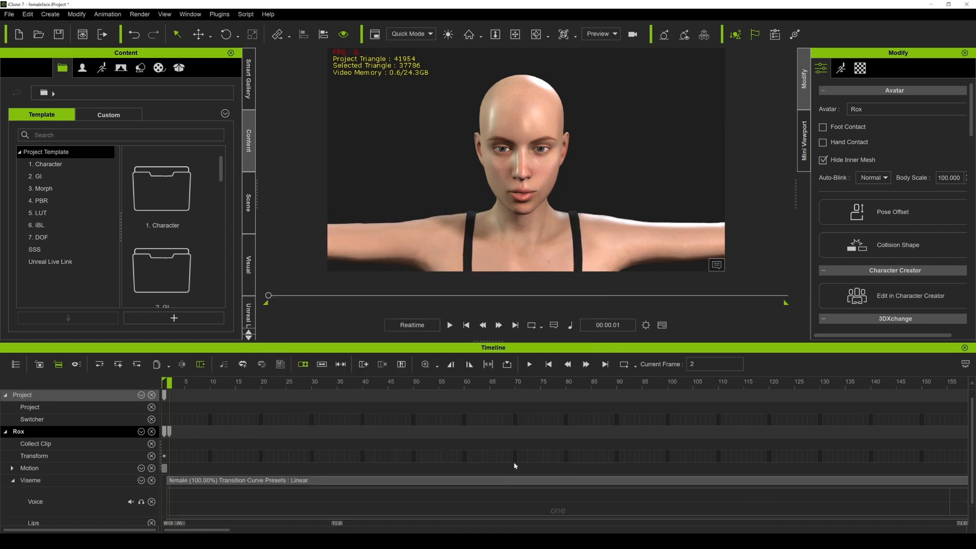
Play back the lip animation, fitting the timeline to the project length and enlarging it to show all the Viseme tracks.
click(450, 325)
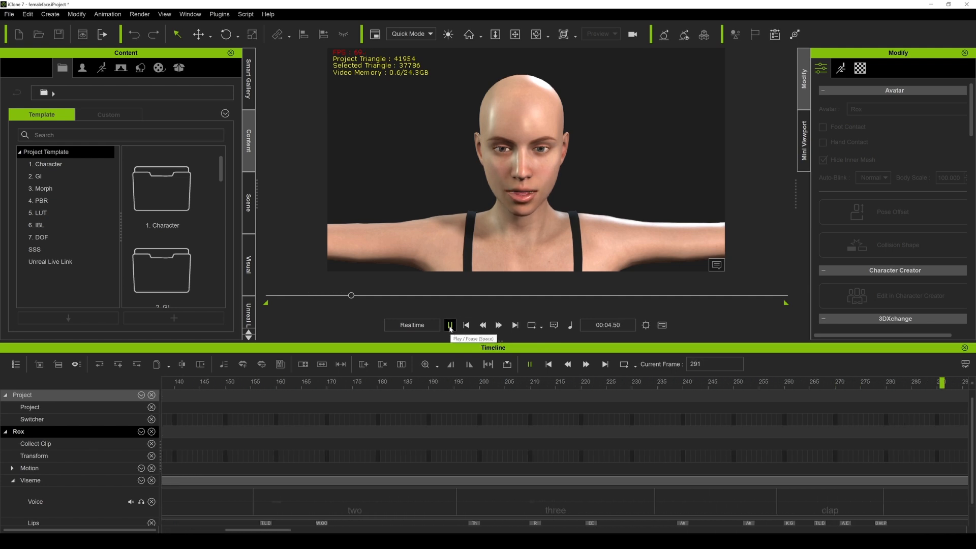
click(449, 325)
ctrl+scroll(510, 438, down, 5)
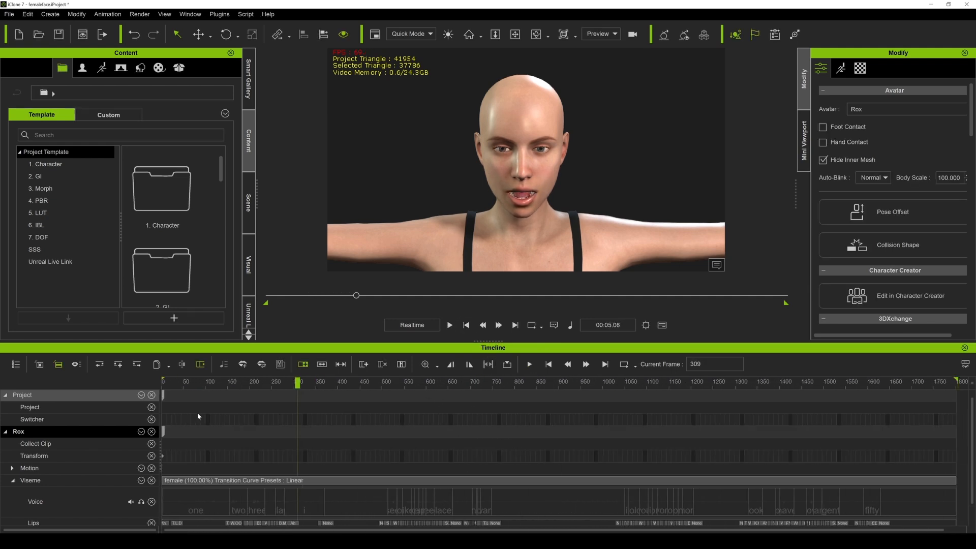
drag(119, 340, 119, 315)
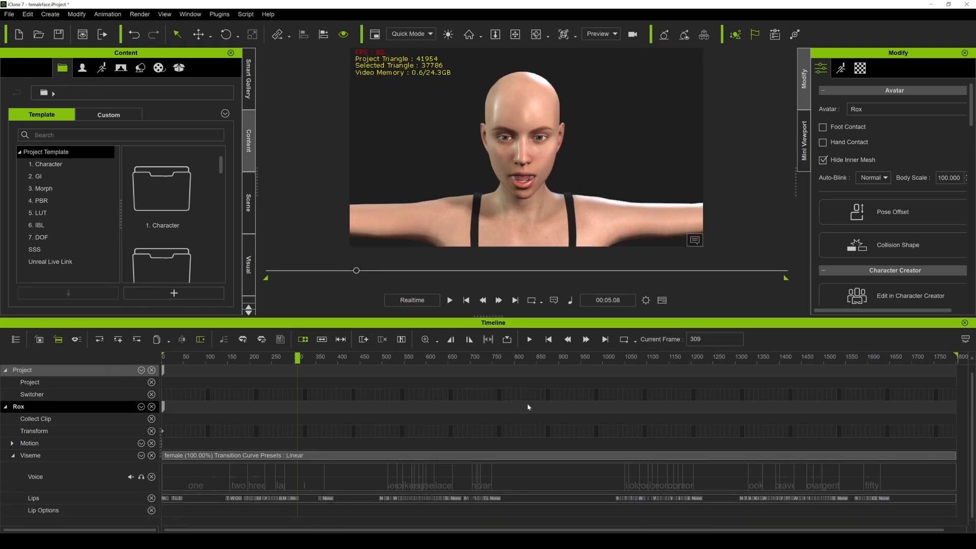
click(449, 300)
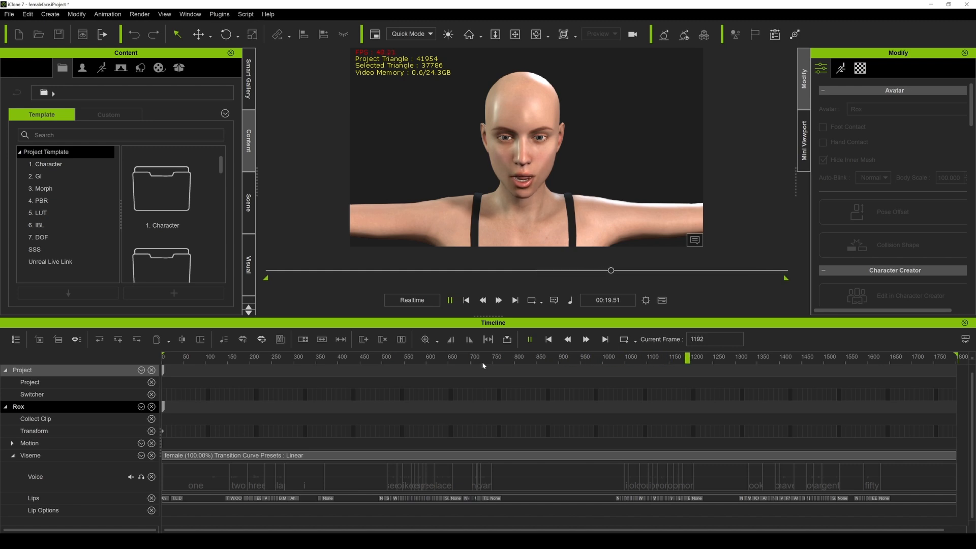
key(space)
Set the project's total frames to 3700 in the project settings.
click(646, 300)
double_click(364, 197)
text(3700)
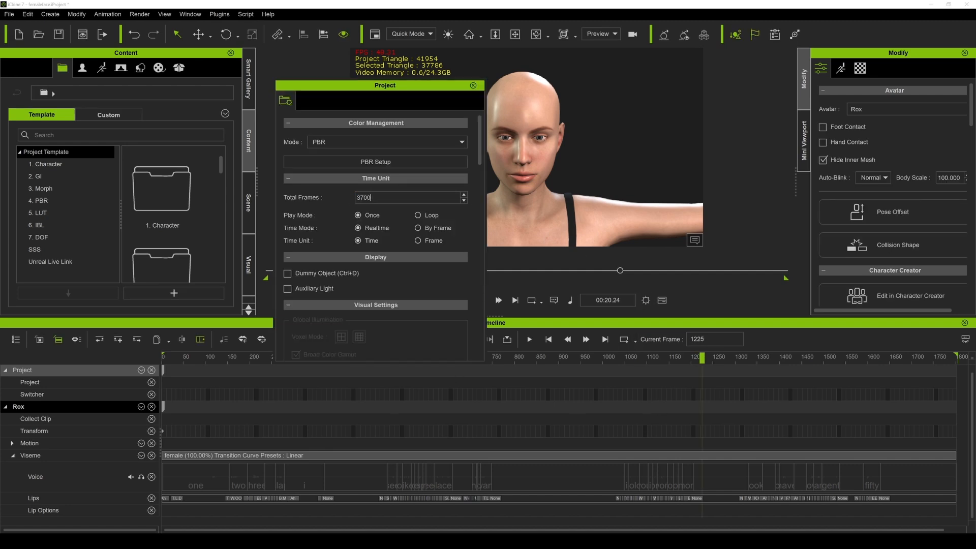
click(708, 358)
alt+scroll(709, 384, down, 4)
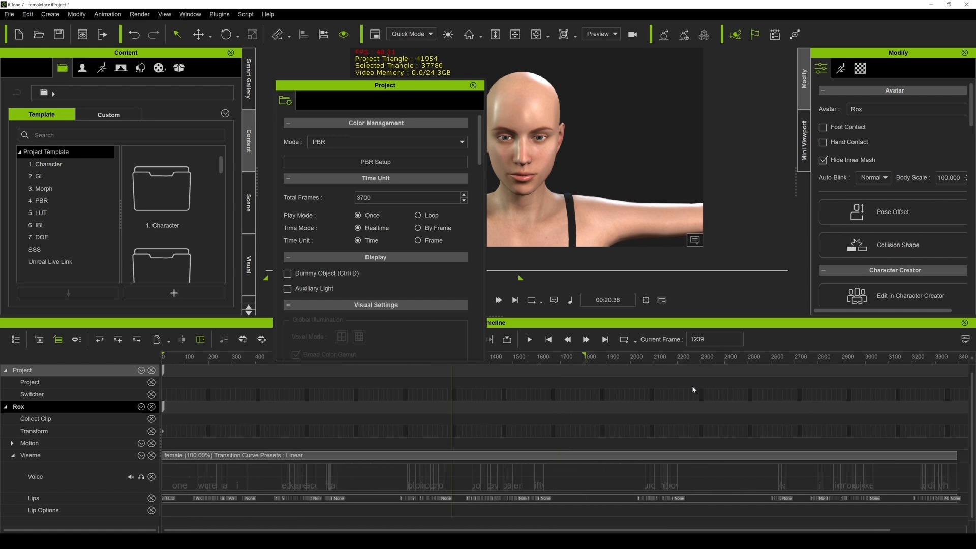
click(473, 85)
Play back more of the lip-sync while viewing Rox's face up close.
click(483, 301)
click(449, 299)
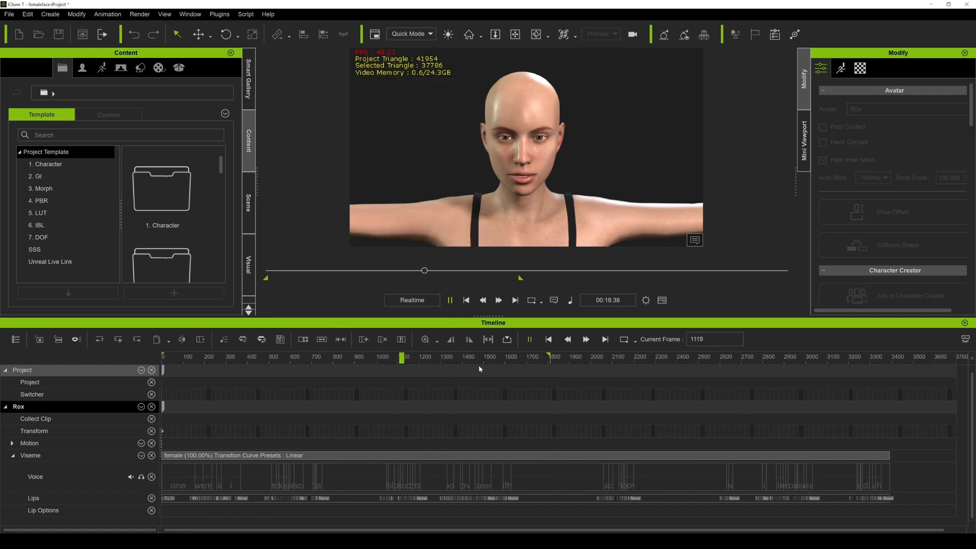
scroll(558, 156, up, 5)
scroll(546, 155, down, 4)
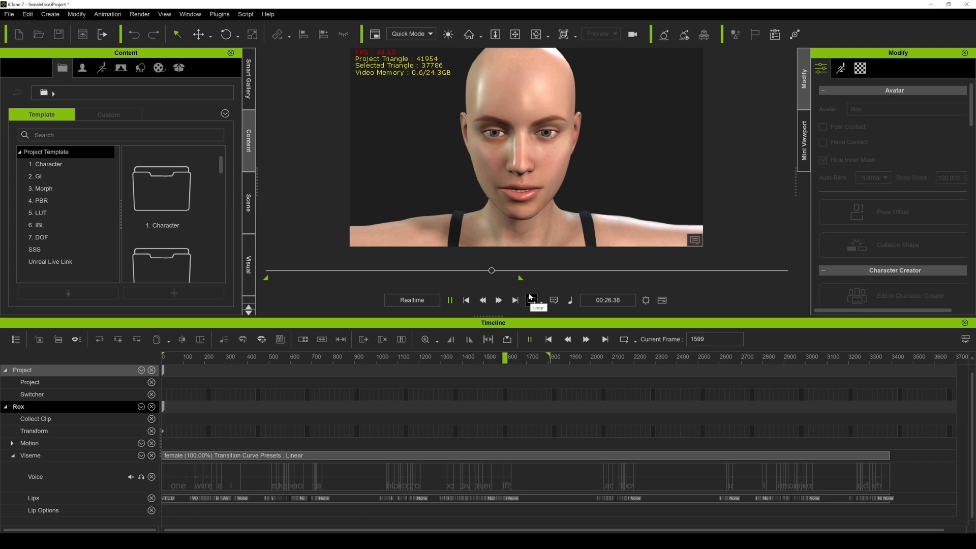
key(space)
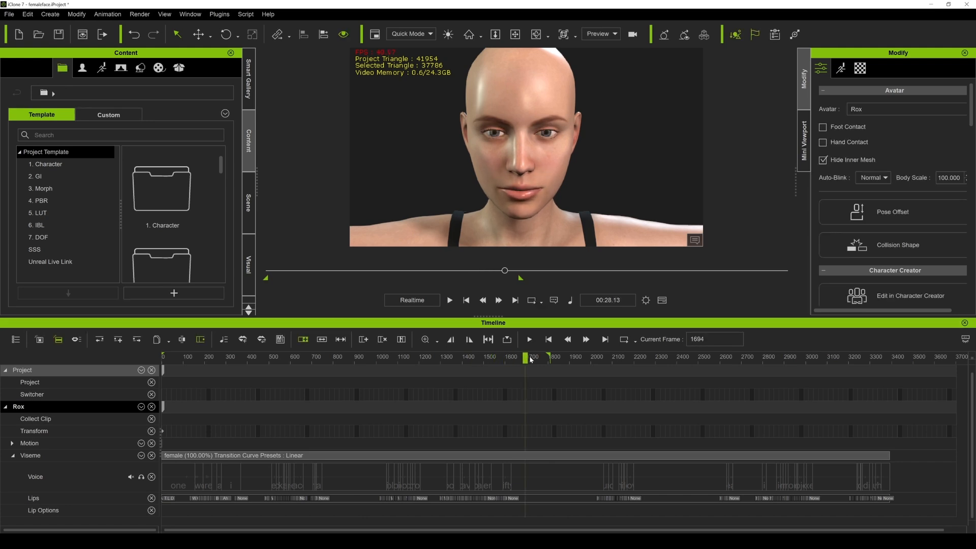
Extend the playback range to the end of the female voice clip, at about frame 3350, and save the project with the playhead at frame 1.
click(556, 358)
click(531, 359)
click(551, 359)
mouse_move(551, 359)
mouse_down()
mouse_move(894, 372)
mouse_move(886, 374)
mouse_up()
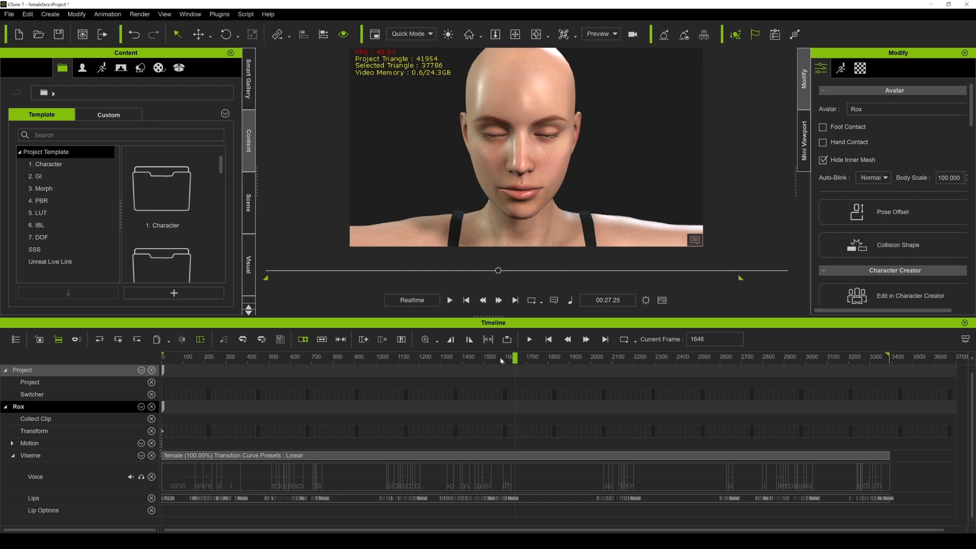
drag(515, 358, 99, 365)
key(ctrl+s)
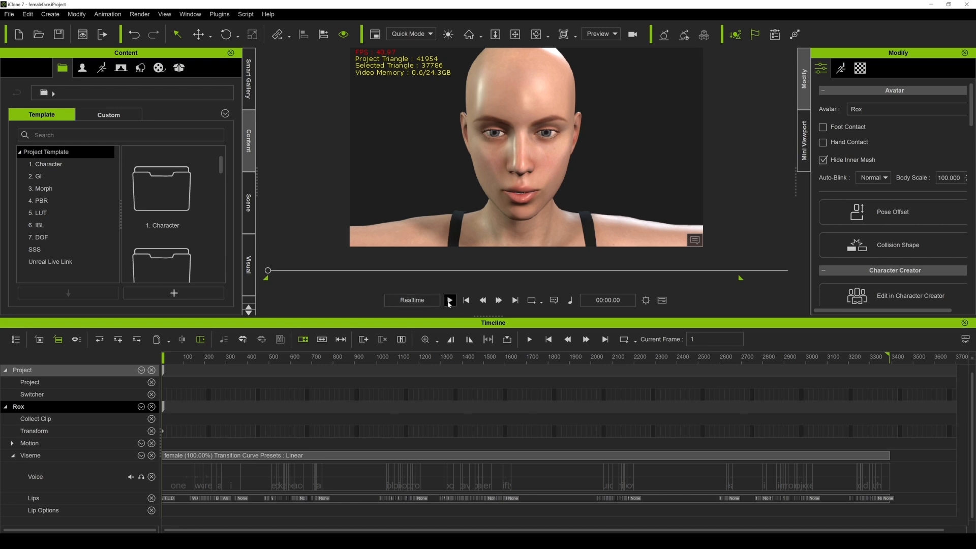
Review the opening lip-sync and delete the unwanted lip key at frame 298, just after the word "clap".
click(449, 301)
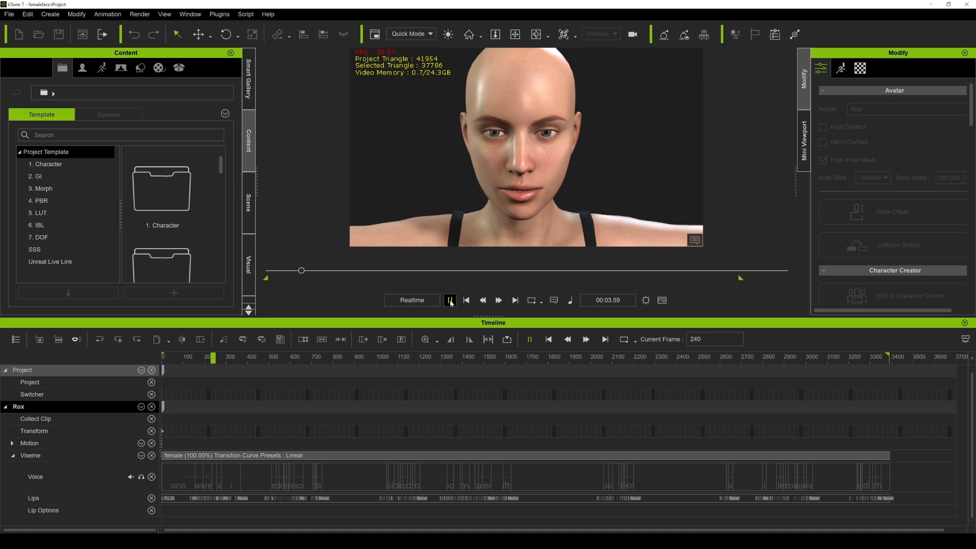
click(450, 301)
scroll(352, 443, up, 5)
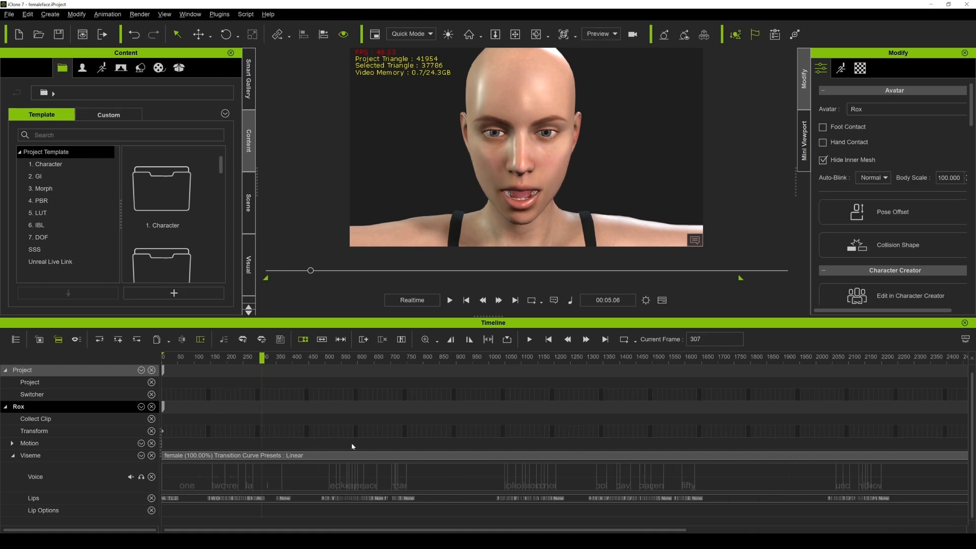
scroll(522, 453, up, 1)
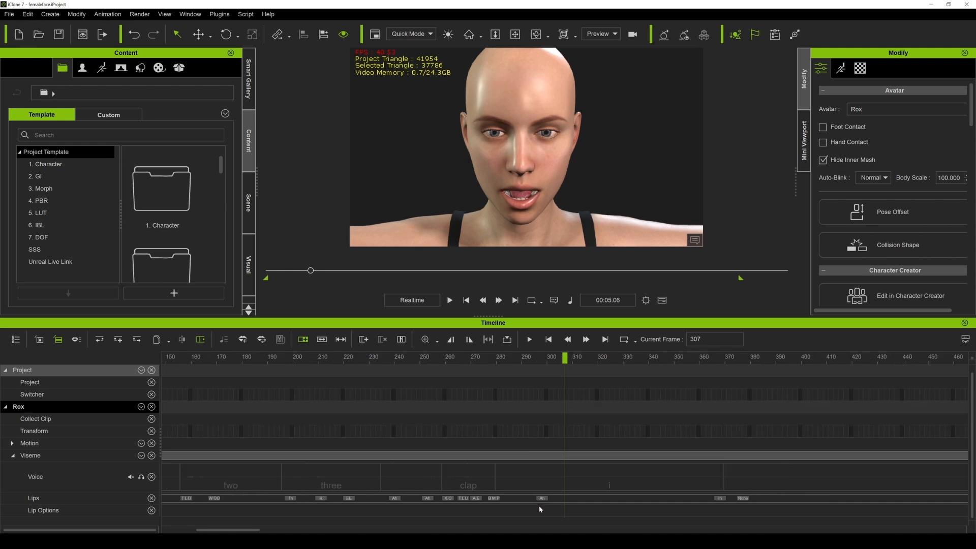
click(540, 498)
key(Delete)
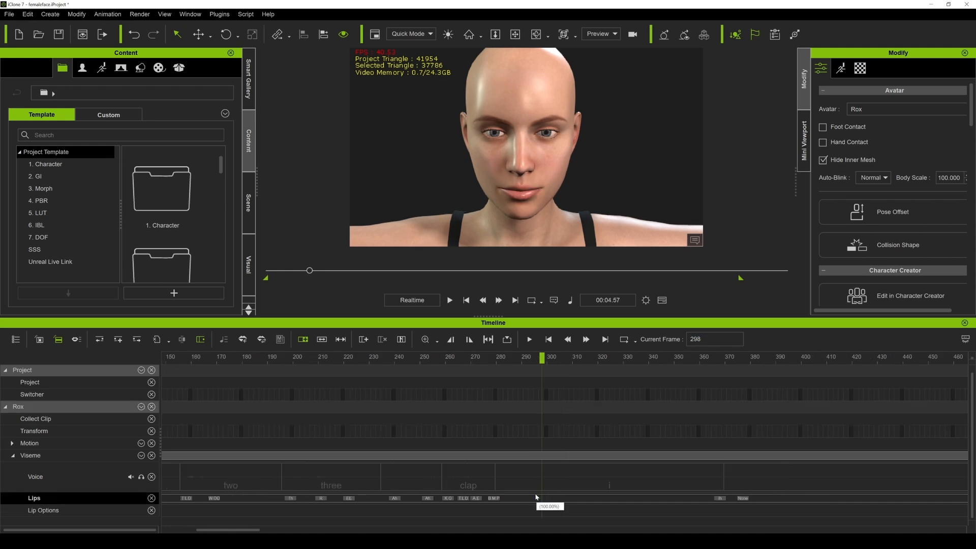
Delete the unwanted lip key at frame 368, at the end of the word "I".
drag(547, 362, 754, 376)
scroll(716, 395, down, 3)
scroll(454, 501, up, 3)
click(537, 498)
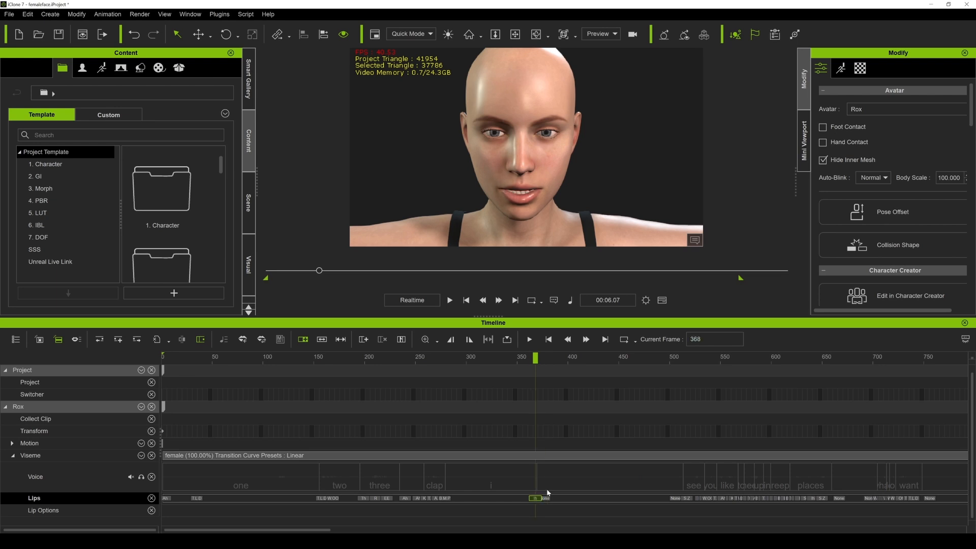
Examine the voice words from "see" through "meet" against Rox's mouth shapes, one word at a time.
drag(536, 362, 662, 371)
scroll(705, 467, up, 3)
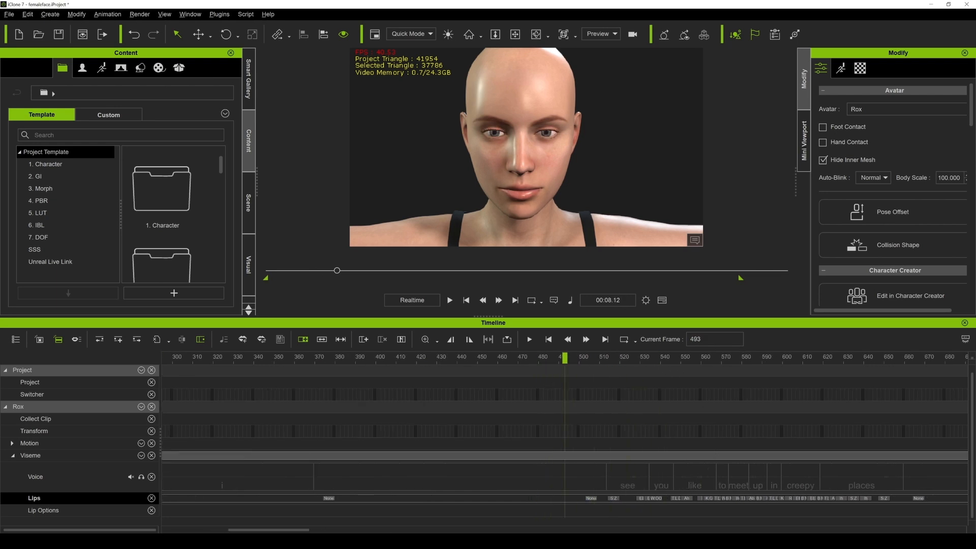
drag(281, 530, 289, 531)
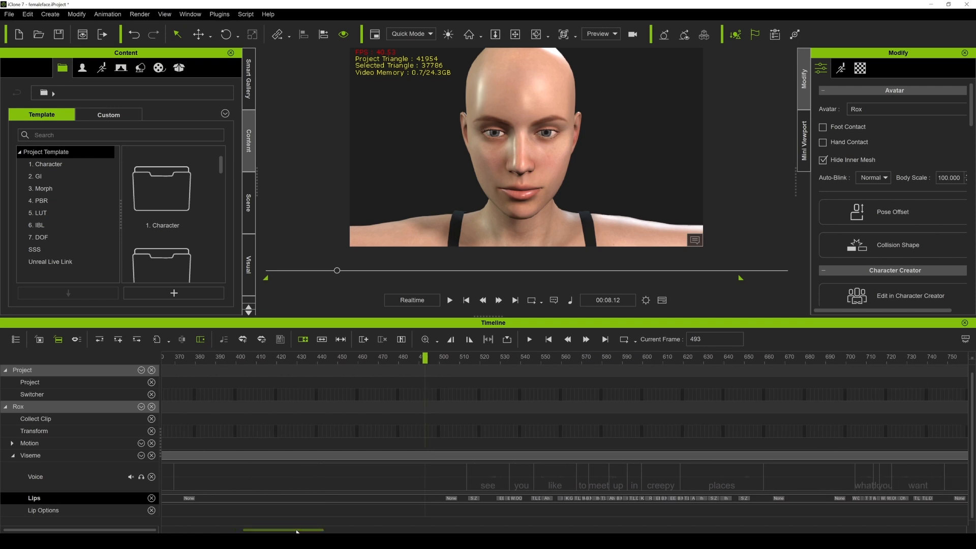
click(490, 476)
click(522, 476)
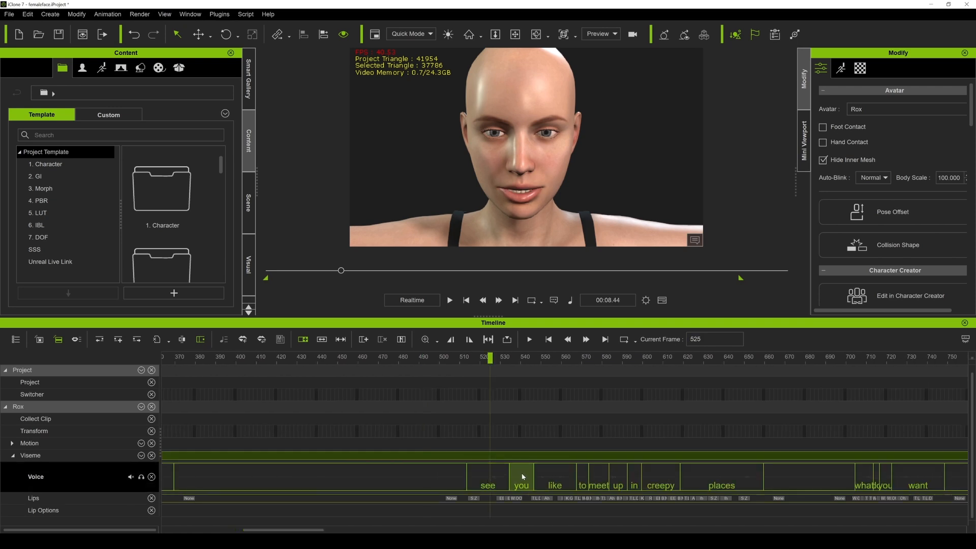
click(549, 474)
click(581, 477)
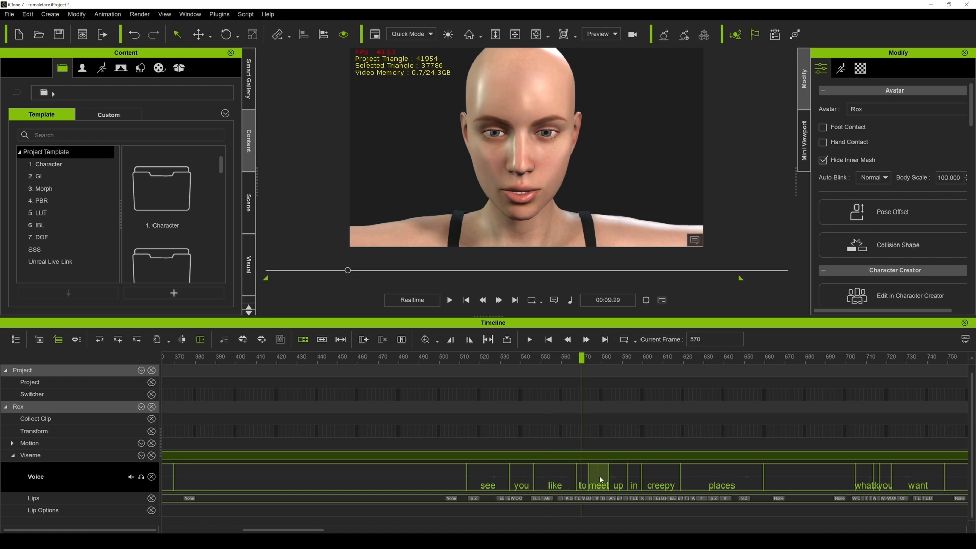
click(600, 479)
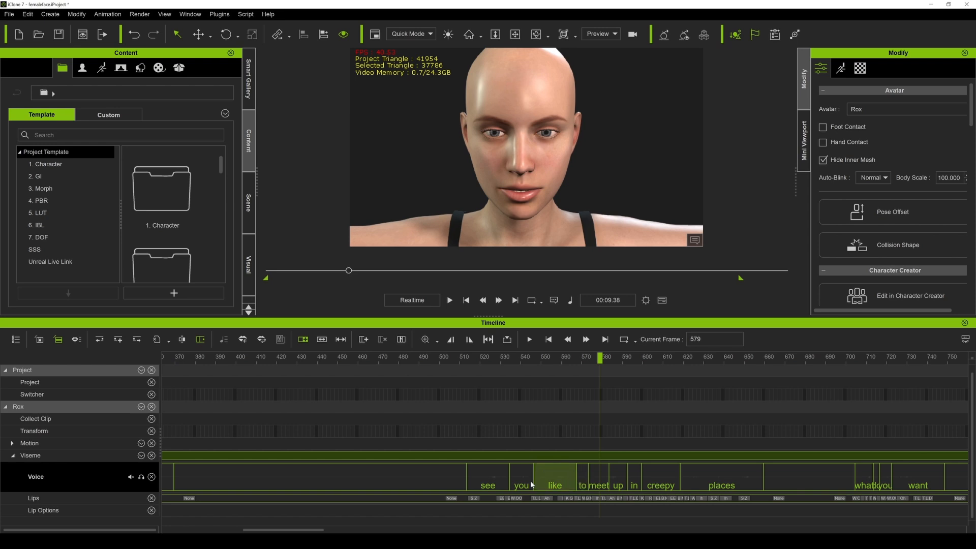
Open the S_Z lip key of "see" in the Lips Editor and move it to frame 521.
double_click(474, 498)
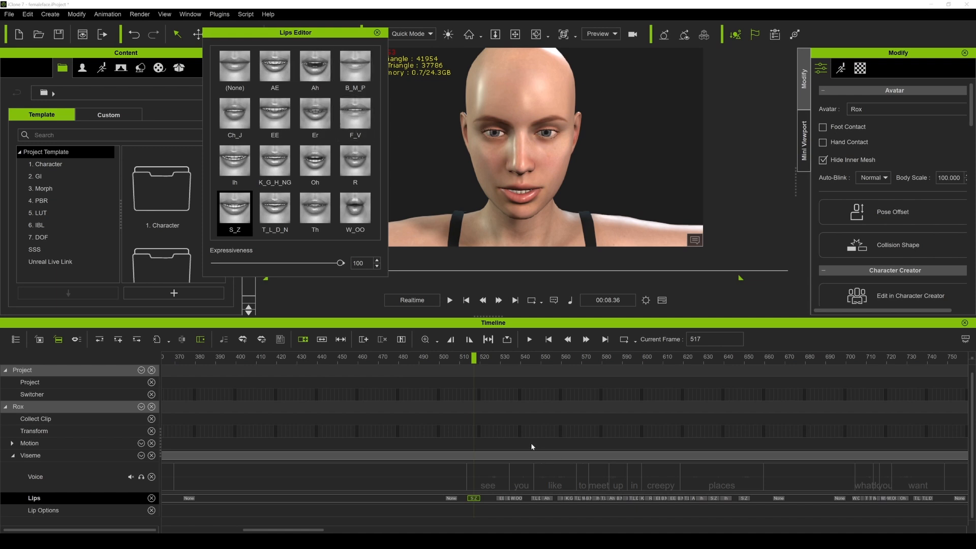
drag(311, 531, 319, 531)
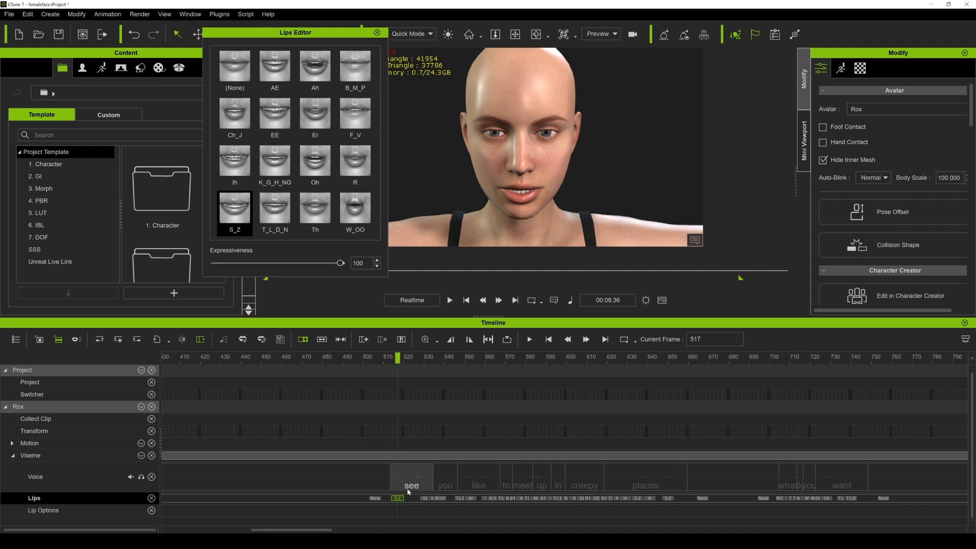
drag(396, 358, 389, 357)
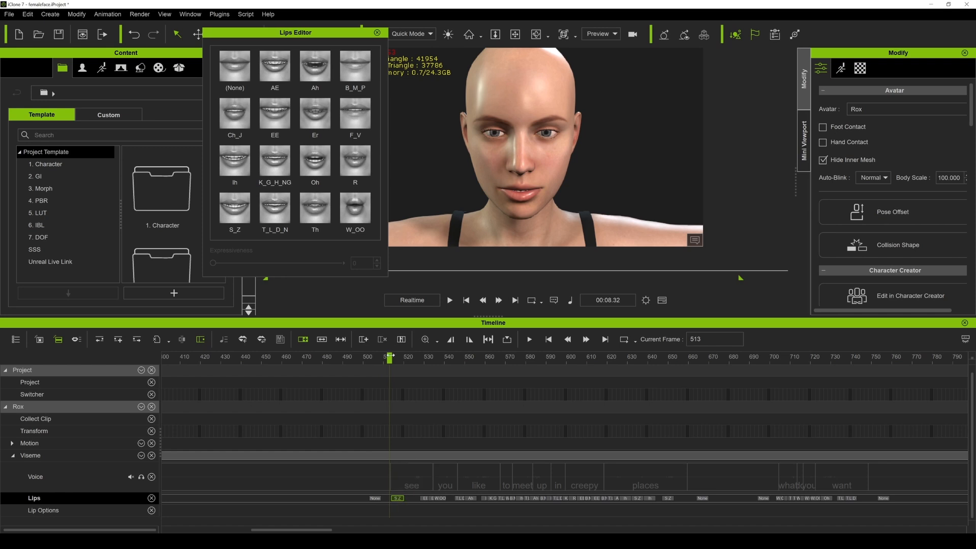
drag(390, 357, 374, 385)
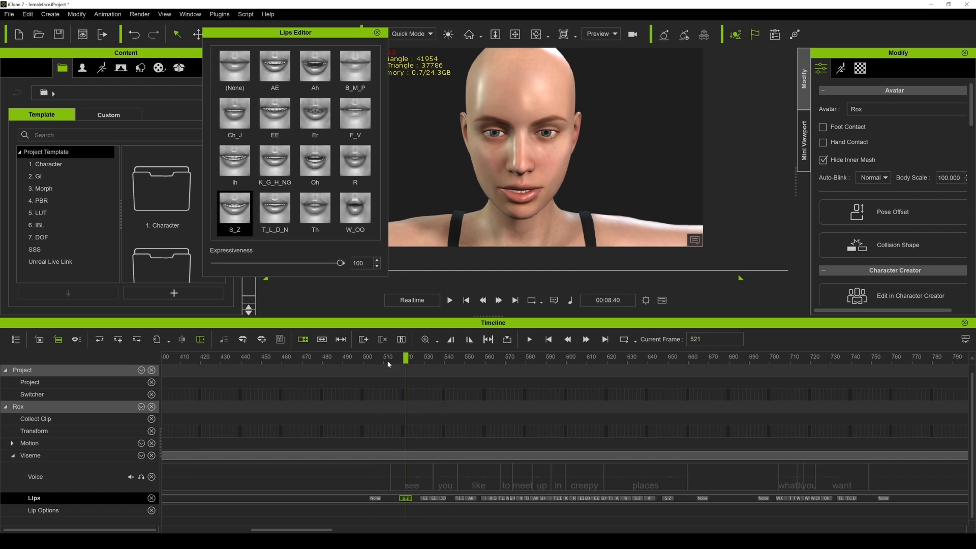
Play the phrase from "see" onwards and scrub through "see you" to check the mouth shapes.
key(space)
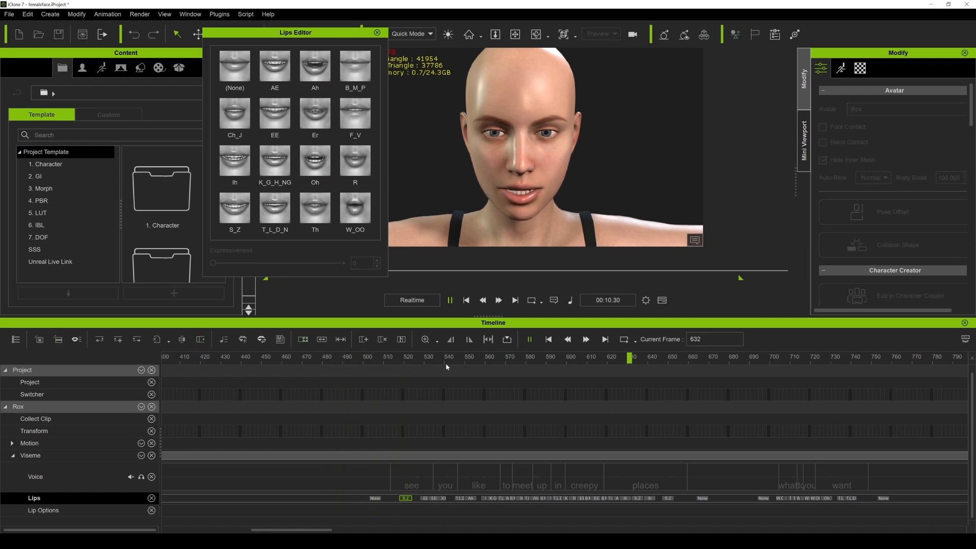
key(space)
click(416, 361)
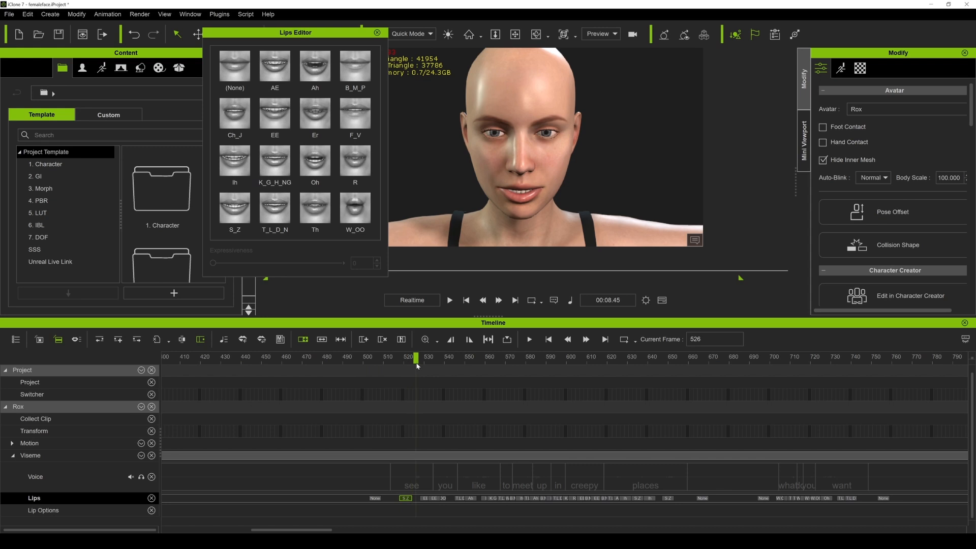
drag(404, 367, 434, 360)
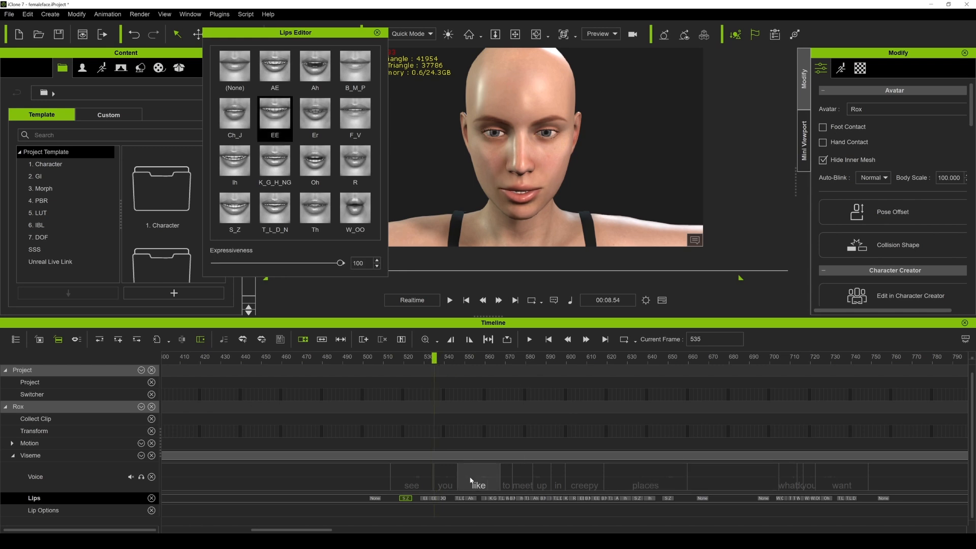
scroll(463, 498, up, 1)
scroll(582, 511, up, 2)
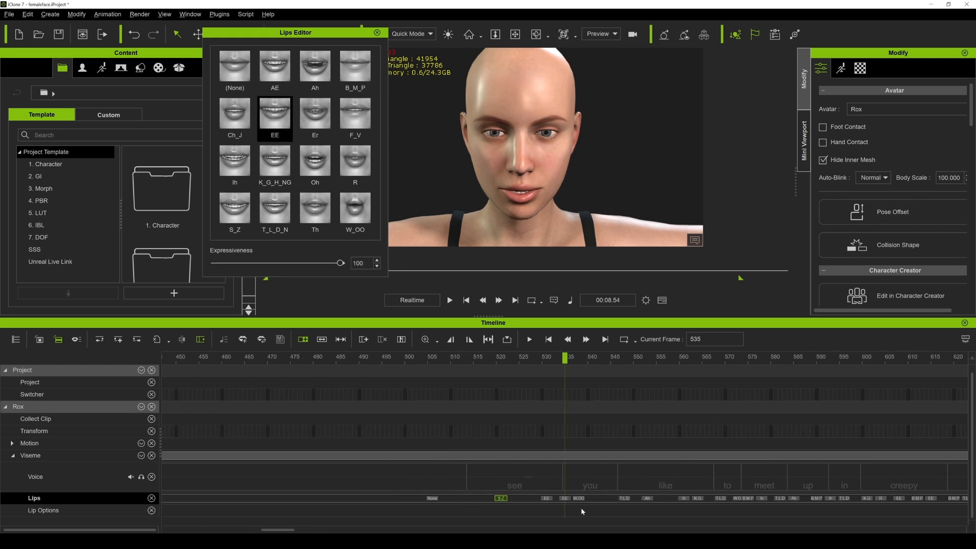
Review the lip keys across "meet up in creepy places" and select the last EE key of "creepy" during playback checks.
drag(564, 358, 785, 404)
scroll(782, 404, down, 3)
scroll(782, 404, up, 2)
drag(574, 360, 695, 383)
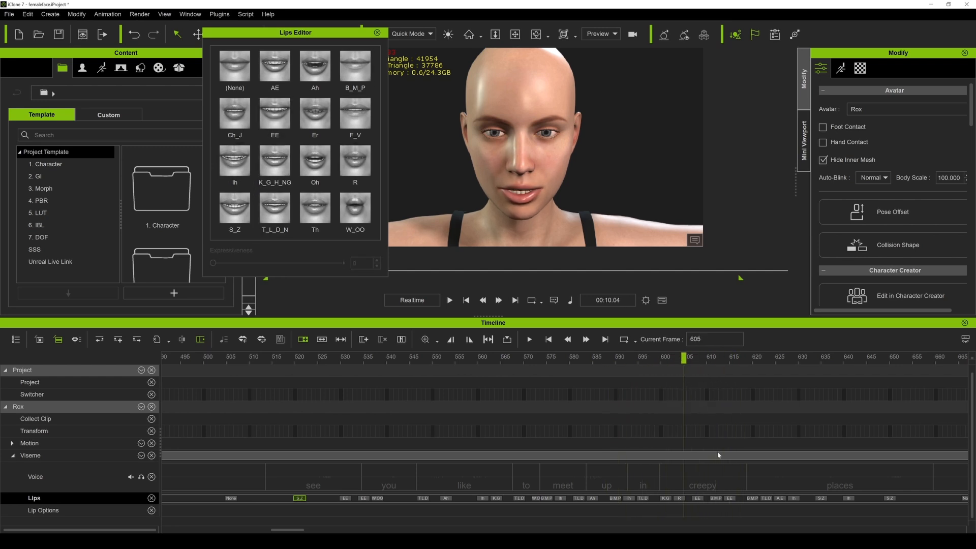
click(730, 499)
click(660, 360)
key(space)
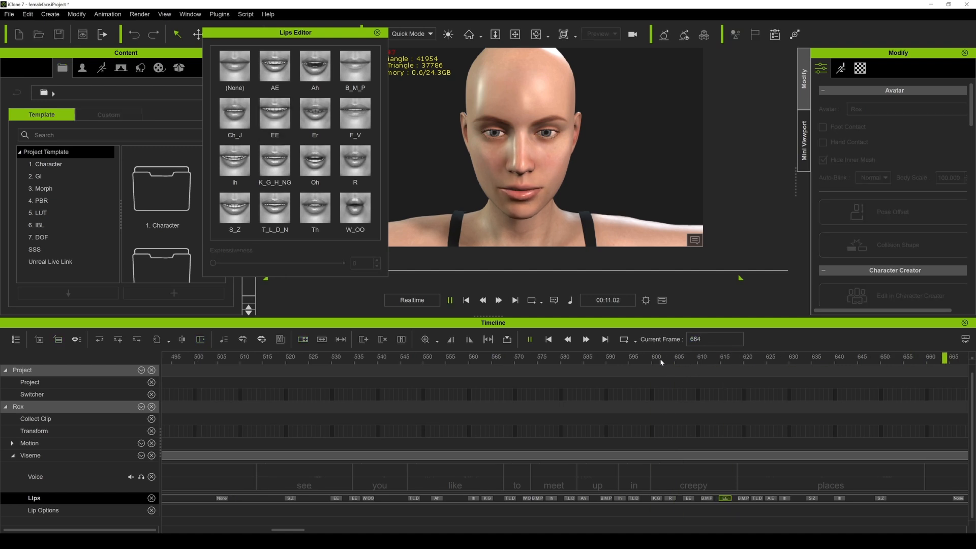
key(space)
Break the female voice clip at frame 503, just before the word "see".
scroll(590, 390, down, 5)
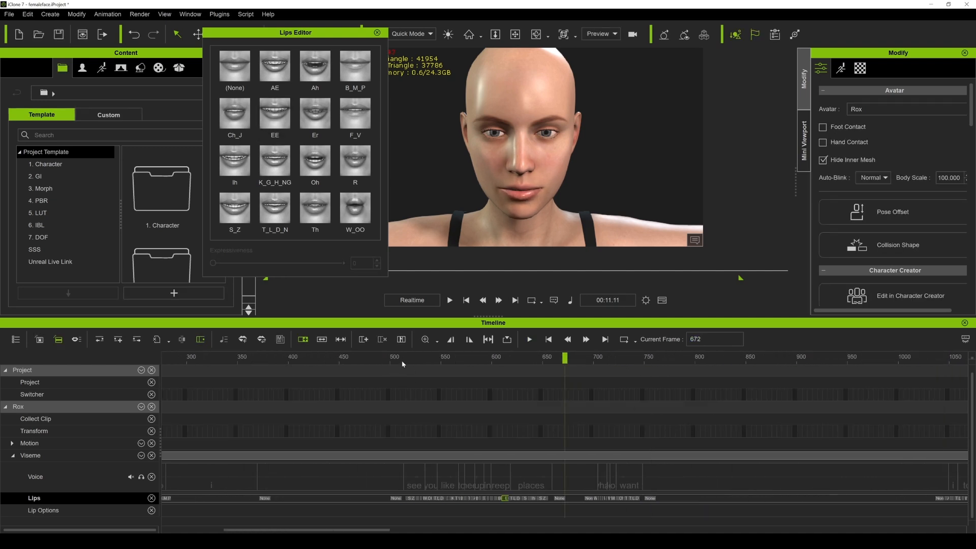
scroll(447, 420, up, 3)
drag(279, 529, 277, 529)
click(322, 371)
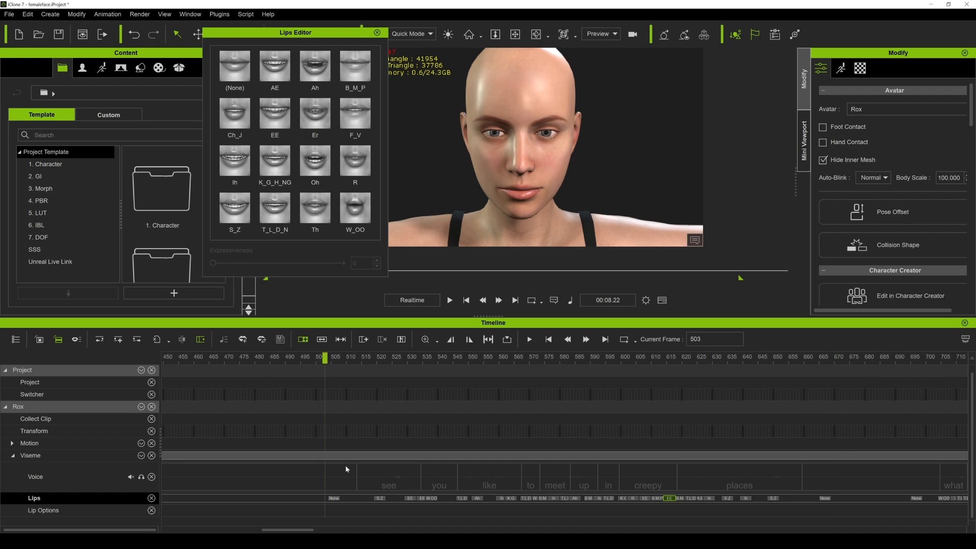
right_click(325, 478)
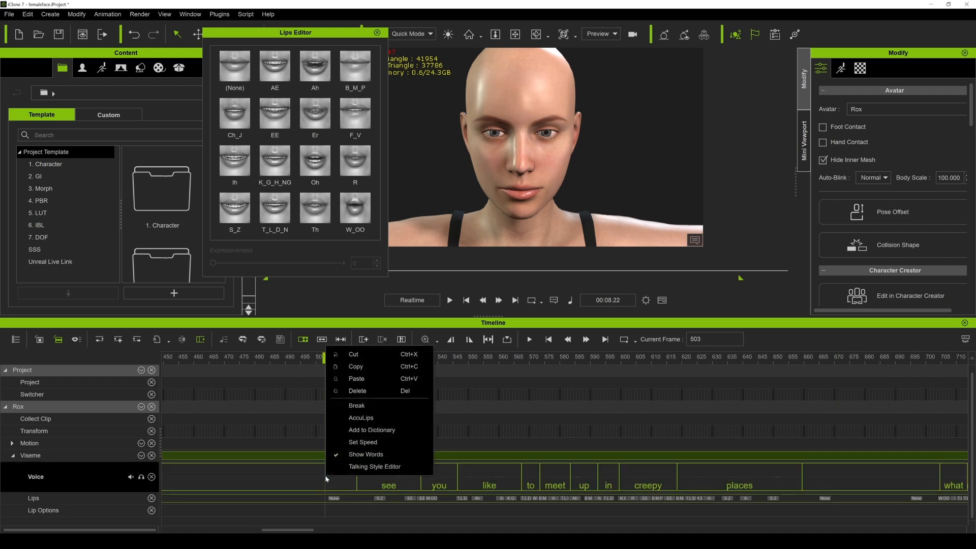
click(348, 406)
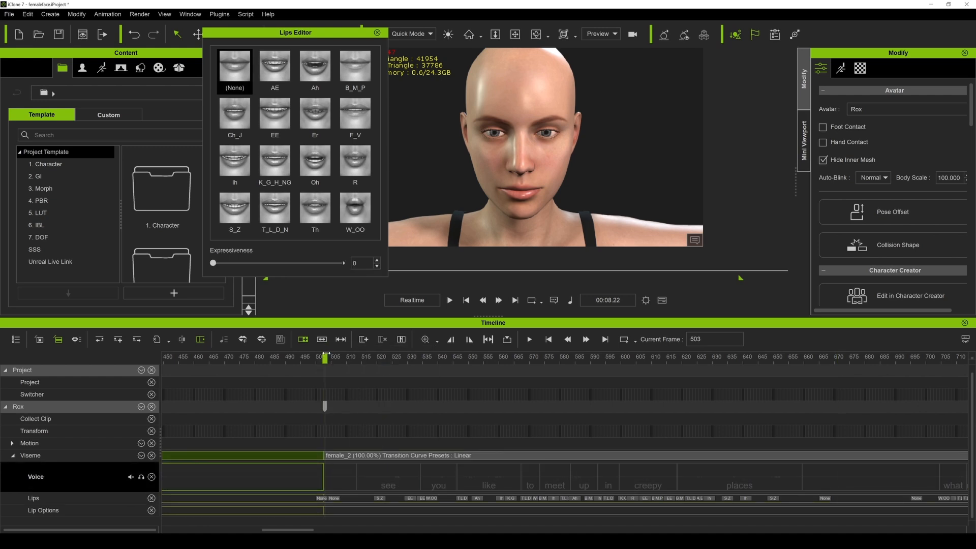
Play through the phrase and break the voice clip after "places", at about frame 674.
key(space)
key(space)
right_click(851, 482)
click(883, 412)
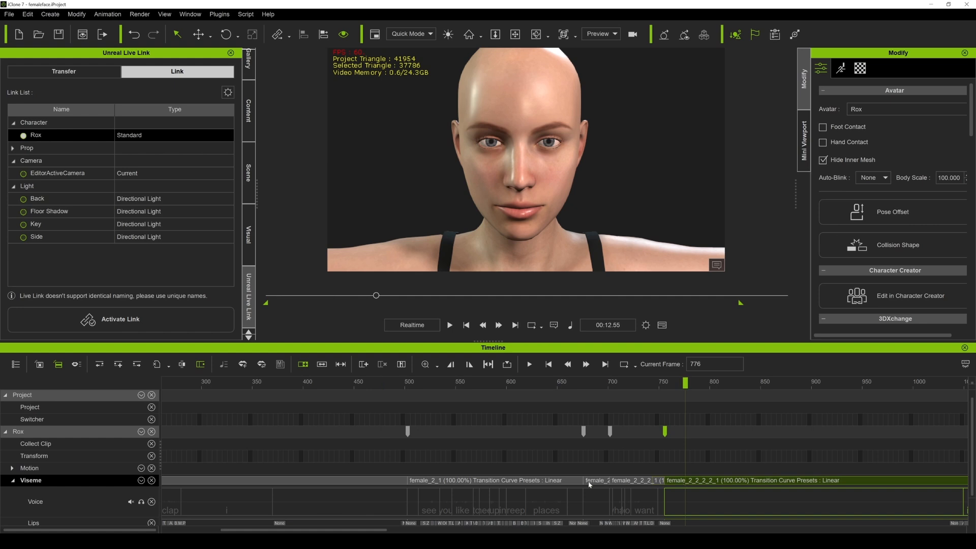
Open the Talking Style Editor for the female_2_1 clip and look at its preset options.
click(405, 382)
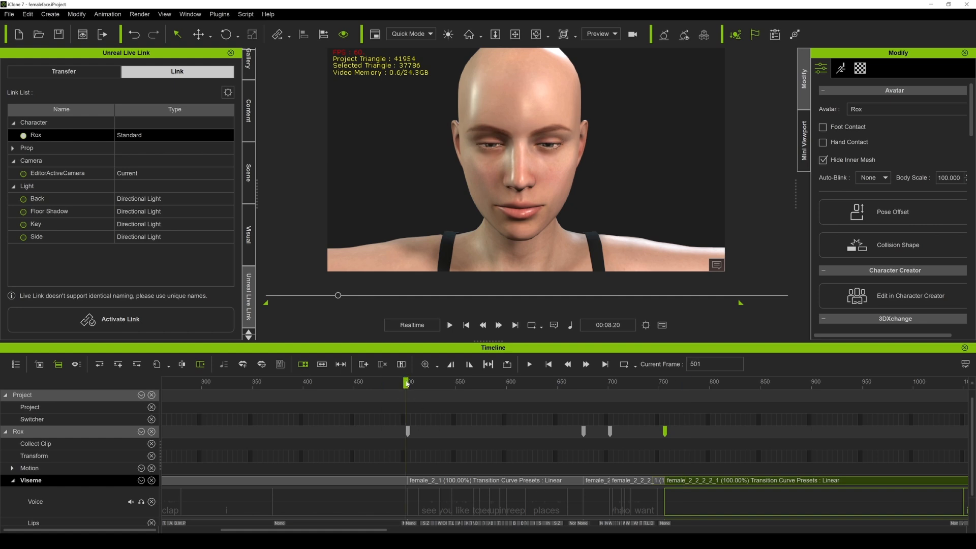
right_click(431, 484)
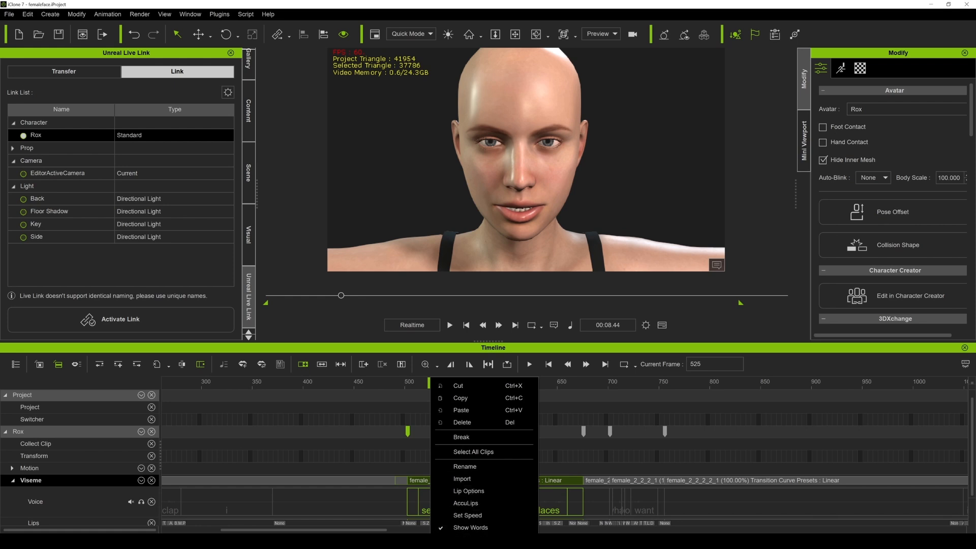
click(478, 539)
drag(886, 56, 253, 113)
click(264, 132)
click(265, 134)
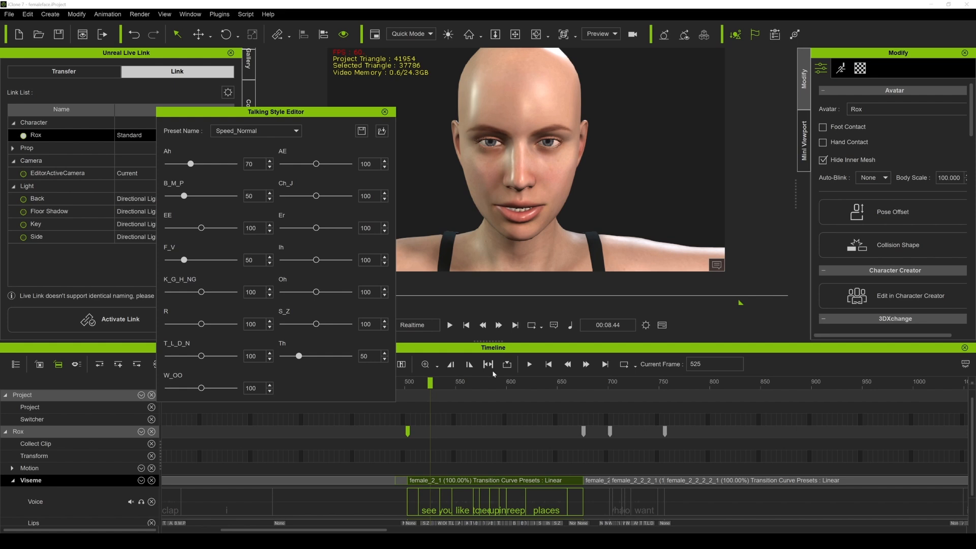
Try extreme W_OO strengths on the word "you" at frame 541 and return W_OO to 100.
scroll(529, 501, up, 5)
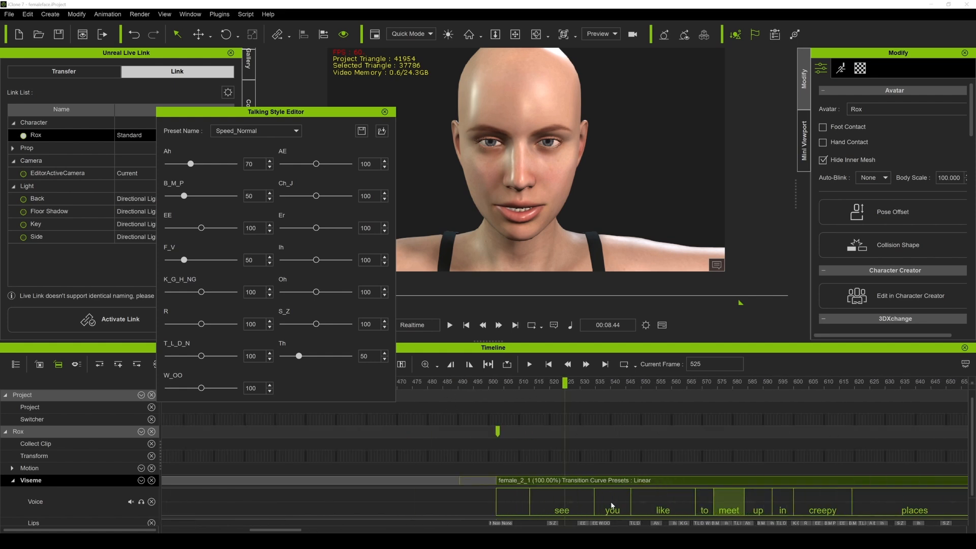
drag(564, 385, 621, 392)
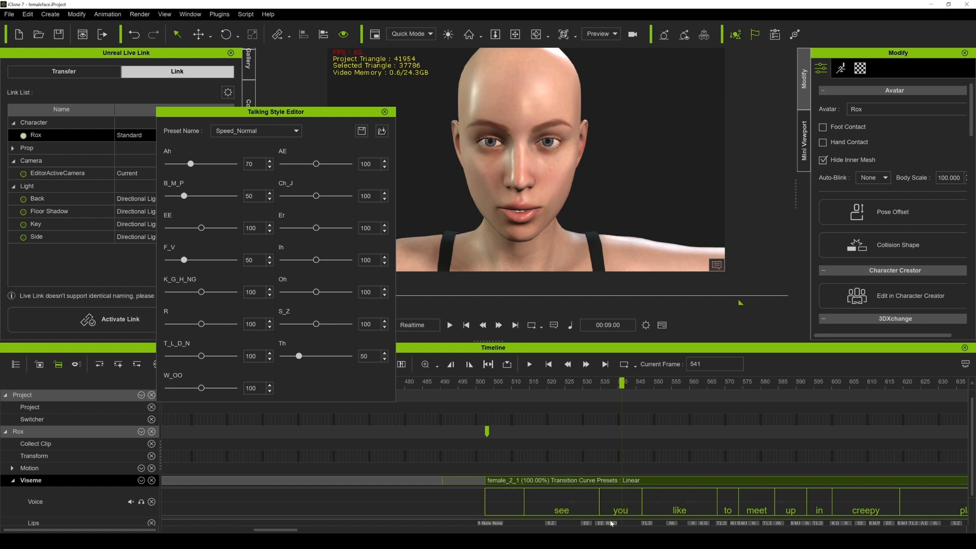
drag(201, 388, 335, 397)
drag(234, 388, 166, 388)
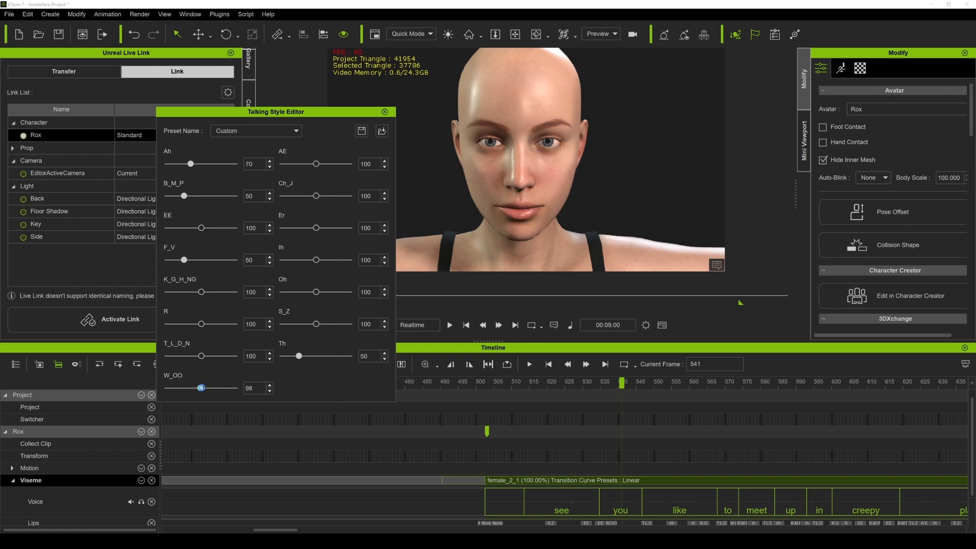
click(254, 388)
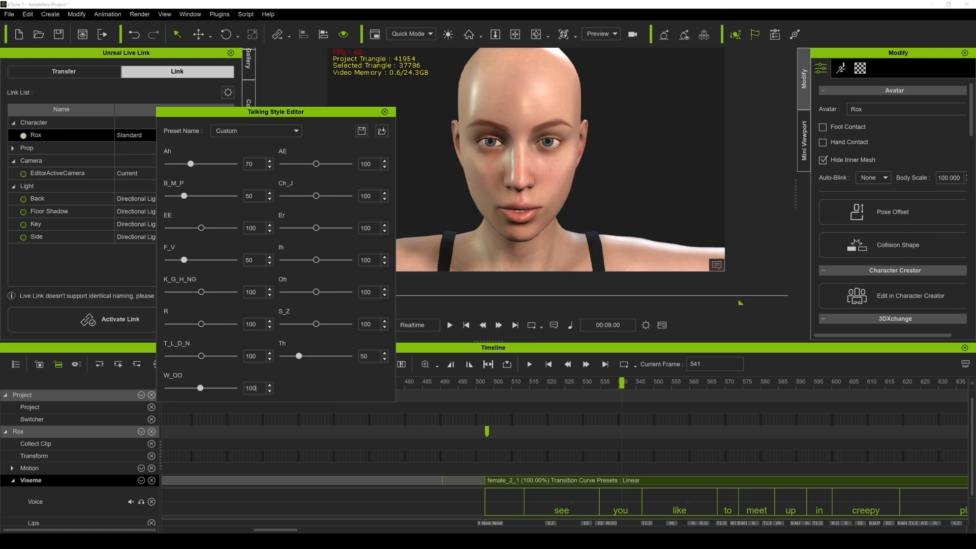
Select the W_OO lip key of "you" at frame 538 and view it within the whole phrase.
scroll(655, 435, down, 1)
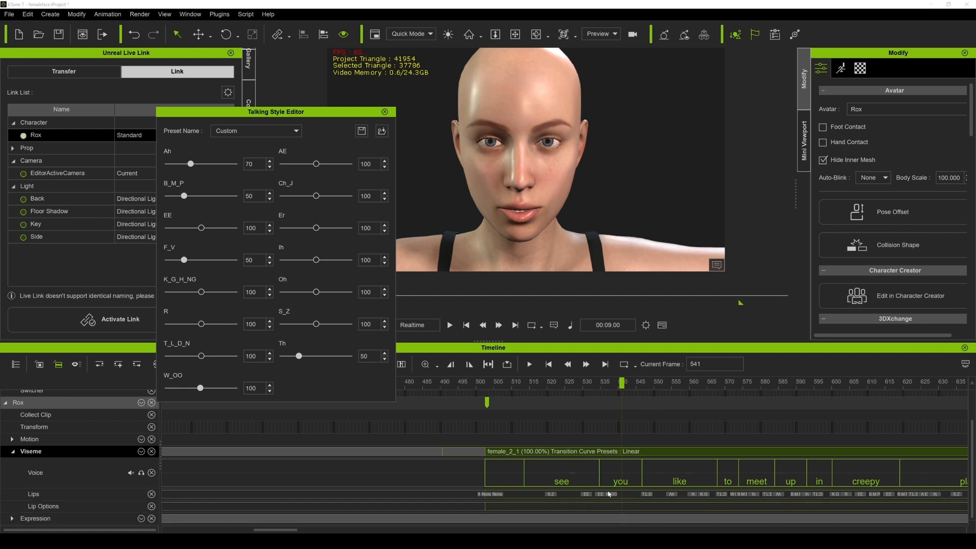
click(611, 493)
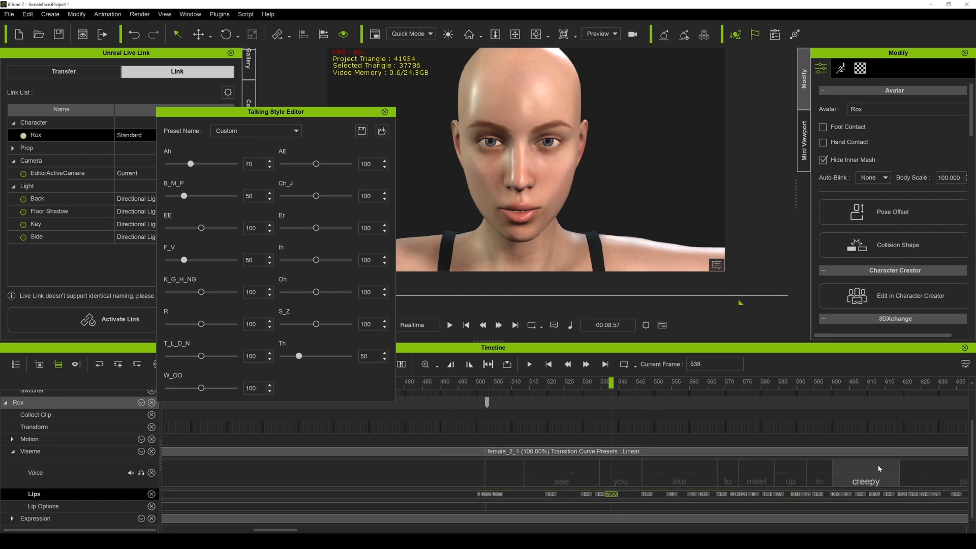
scroll(773, 478, down, 1)
scroll(773, 478, down, 2)
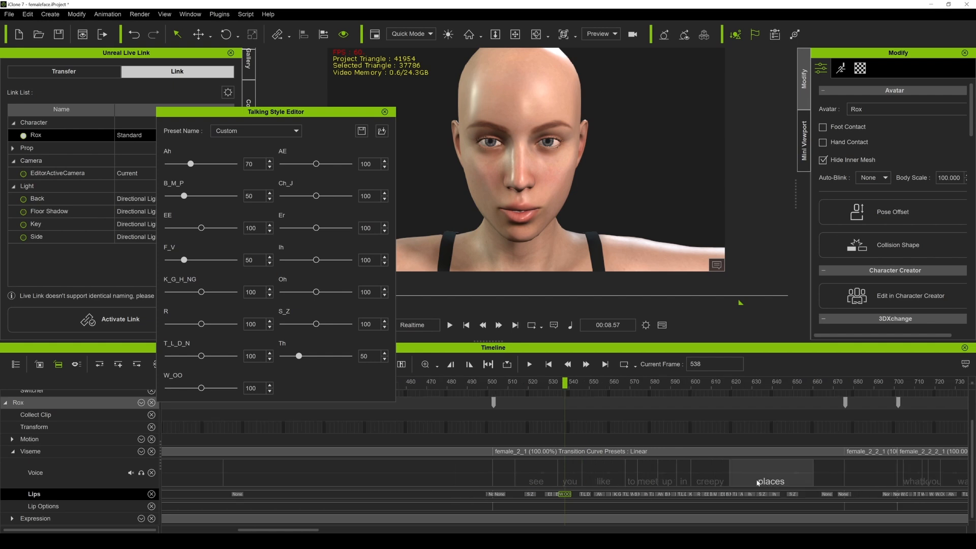
Set the female_2_1 clip's W_OO strength to 200, compare it with the next clip's settings, and reset it to 100.
click(784, 461)
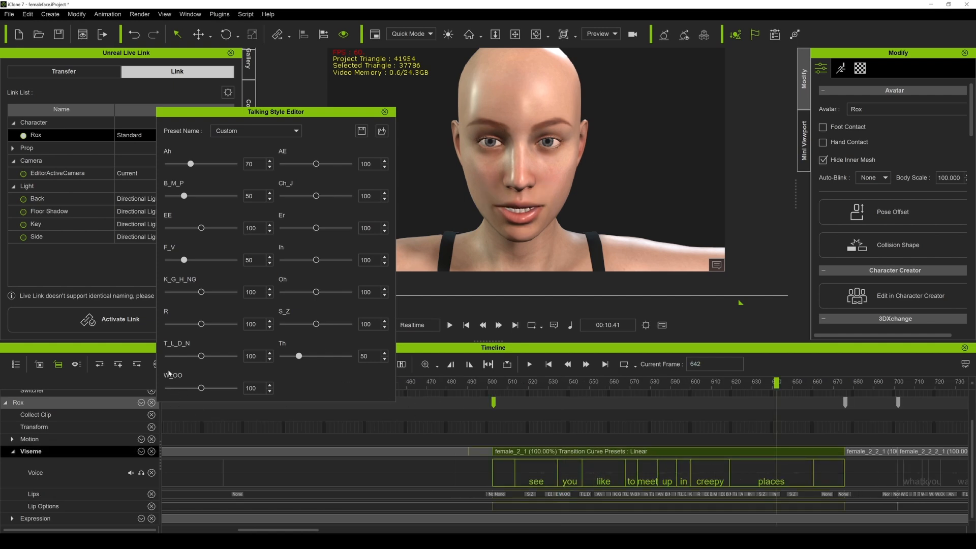
drag(199, 390, 393, 439)
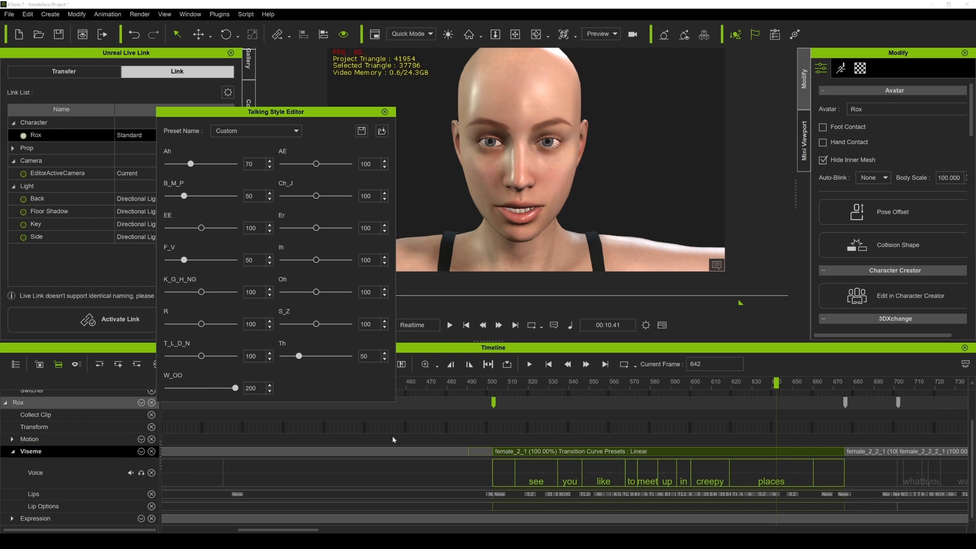
click(875, 456)
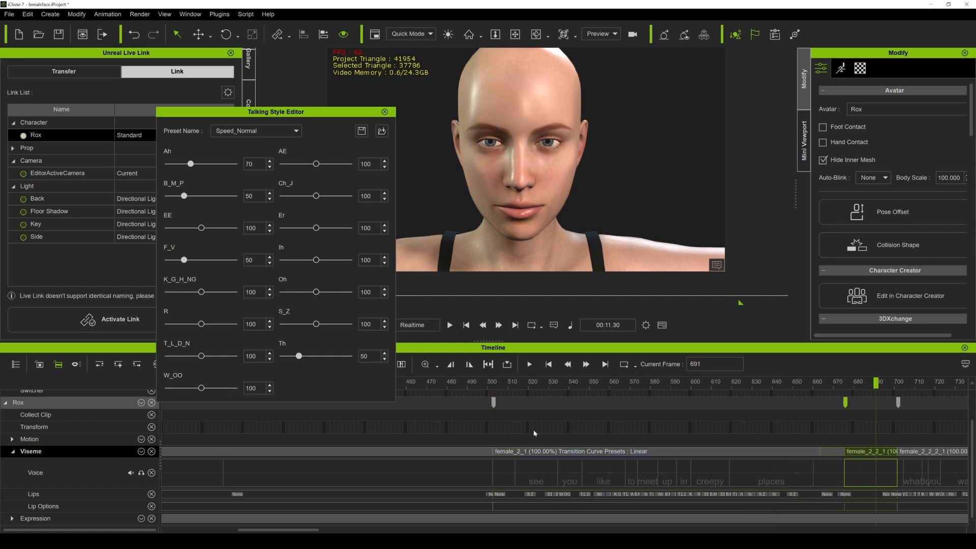
click(579, 451)
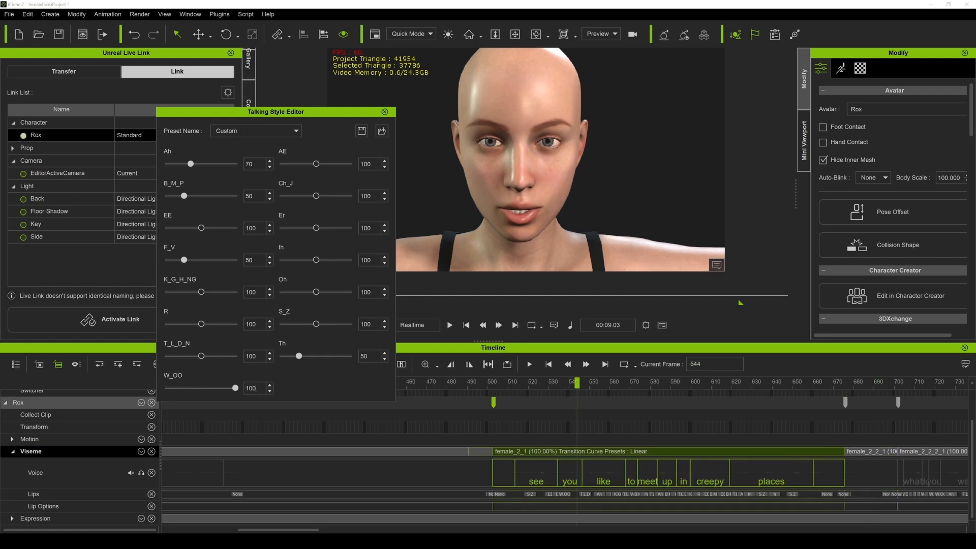
drag(489, 383, 515, 388)
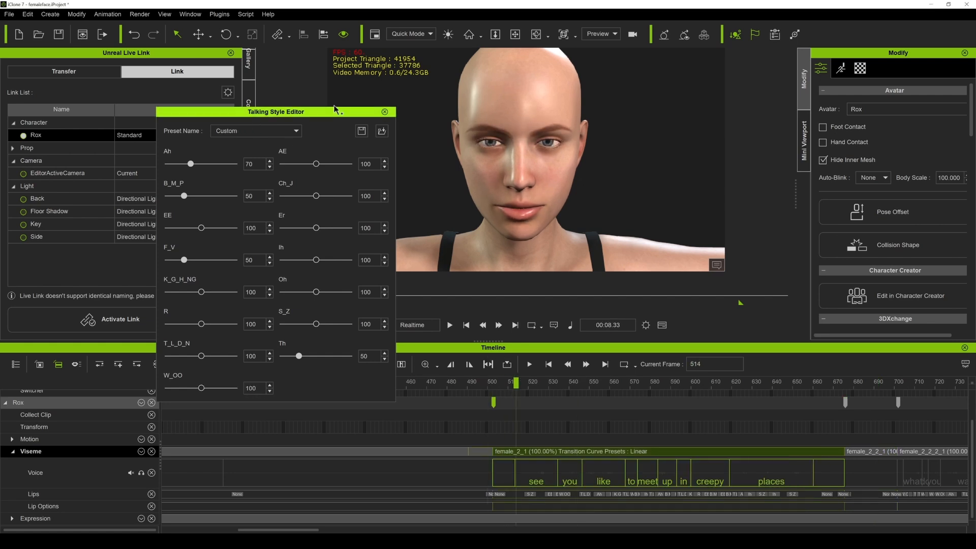
Look through the talking style presets and choose Speed_Normal for the clip.
click(269, 130)
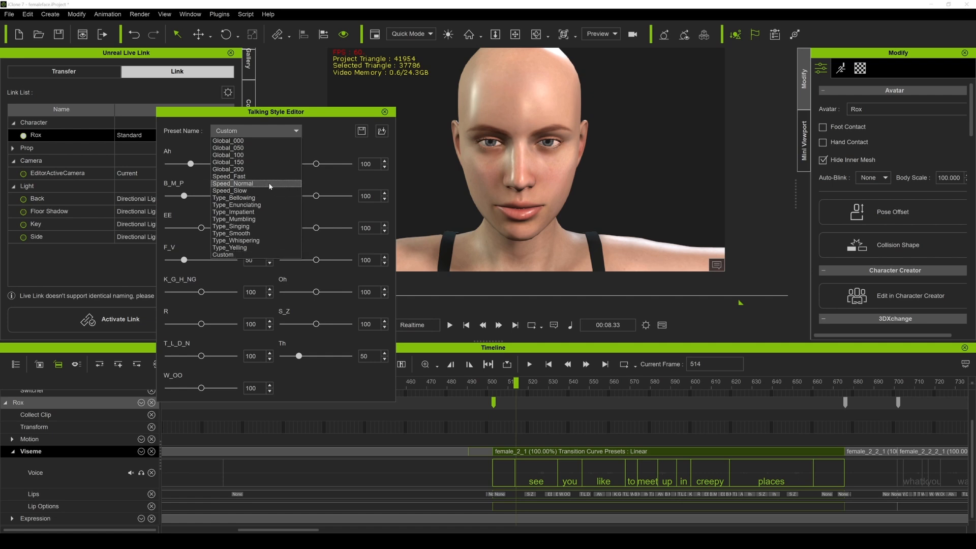
click(313, 344)
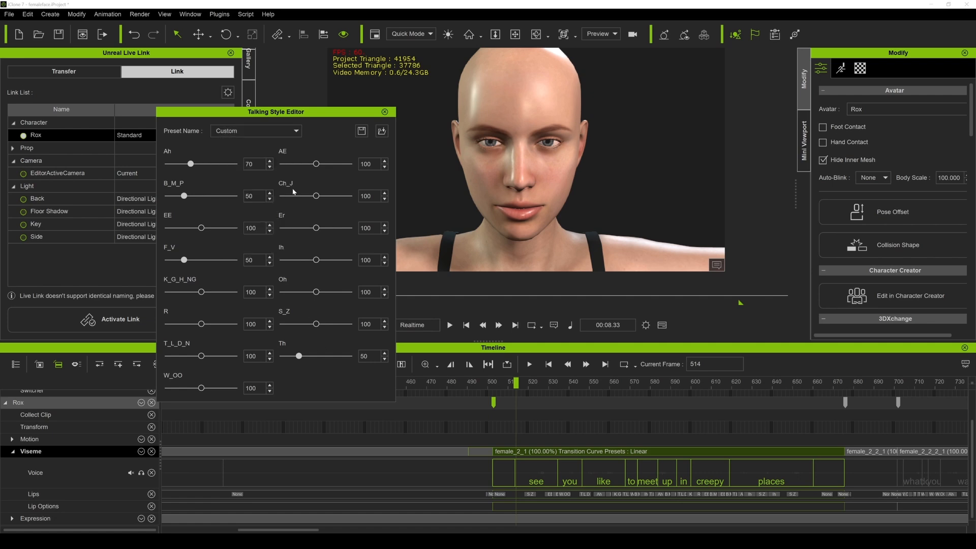
click(295, 131)
click(239, 184)
Play and scrub through the phrase "i told you i don't work for you any more" to examine Rox's lip movement.
drag(481, 384, 785, 392)
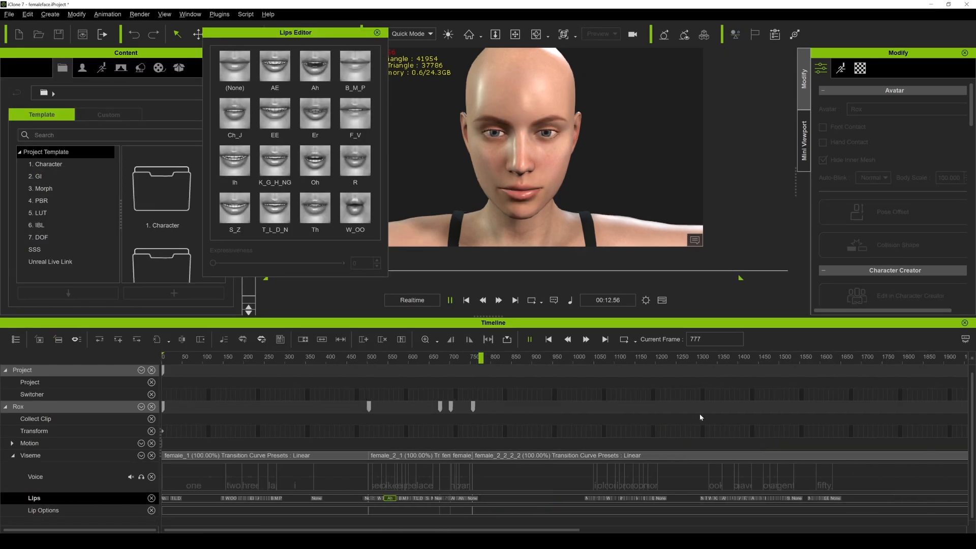
click(586, 362)
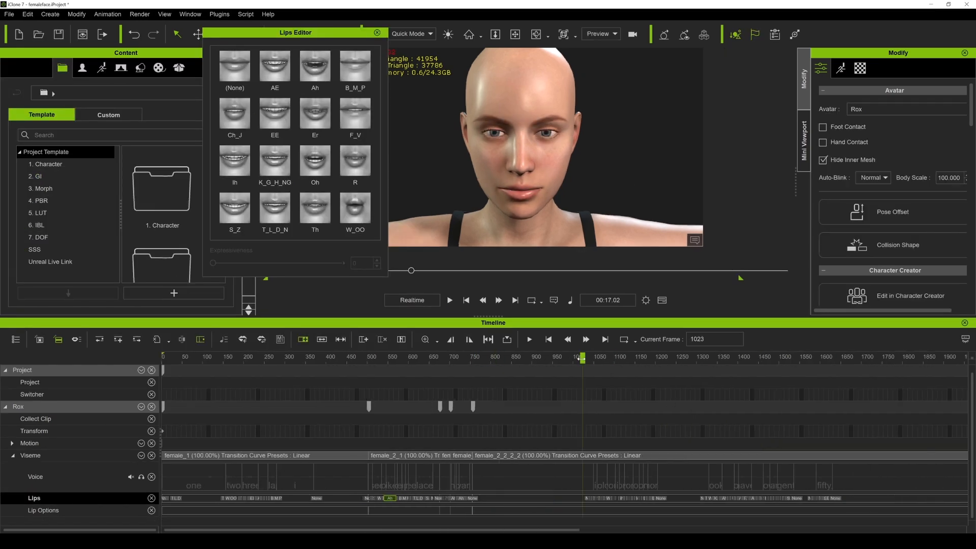
key(space)
scroll(648, 384, up, 5)
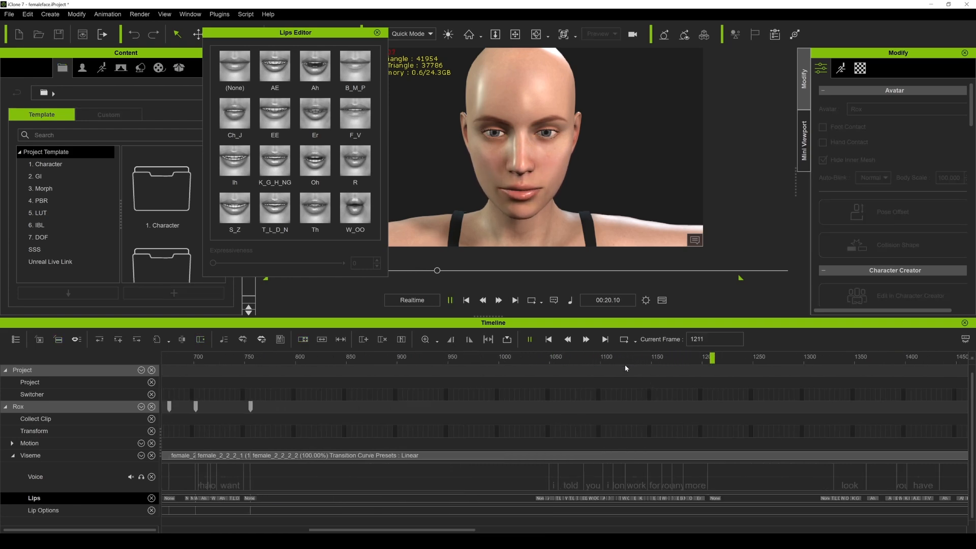
key(space)
scroll(559, 379, up, 3)
scroll(529, 447, down, 2)
drag(471, 529, 457, 530)
click(425, 359)
click(408, 360)
scroll(517, 412, up, 5)
drag(390, 529, 399, 529)
drag(411, 359, 567, 368)
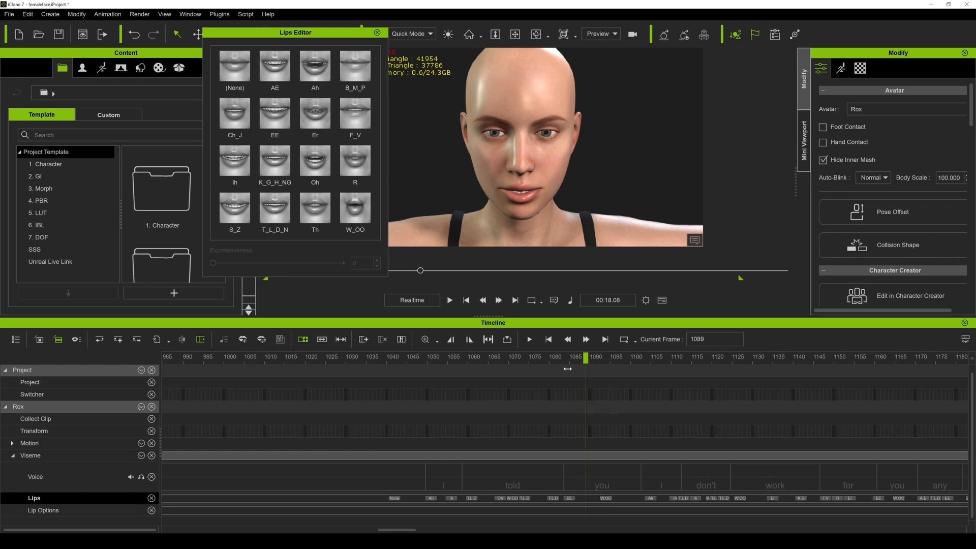
Try the W_OO lip key of the first "you" slightly earlier, play the phrase, and move the key back.
click(605, 498)
key(space)
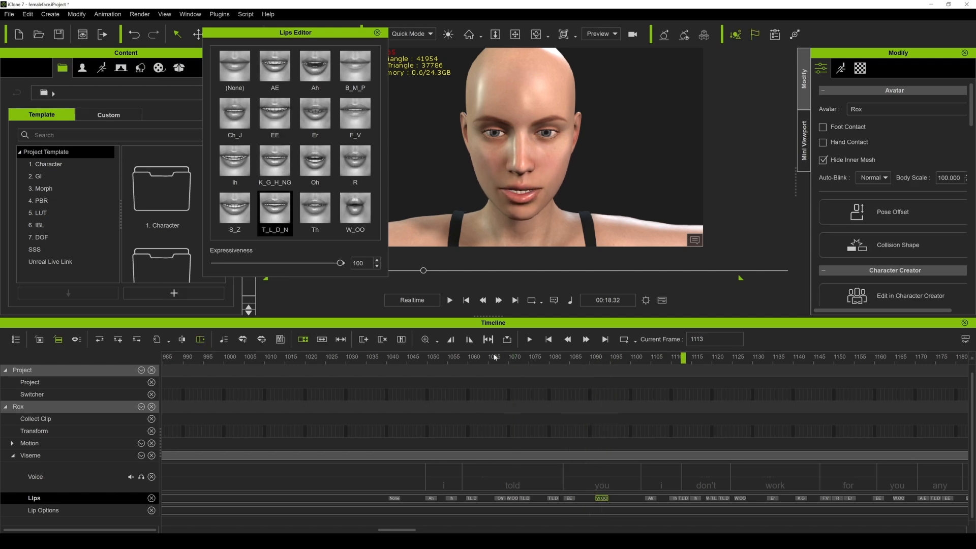
click(498, 358)
key(space)
key(space)
drag(599, 498, 604, 498)
click(427, 358)
key(space)
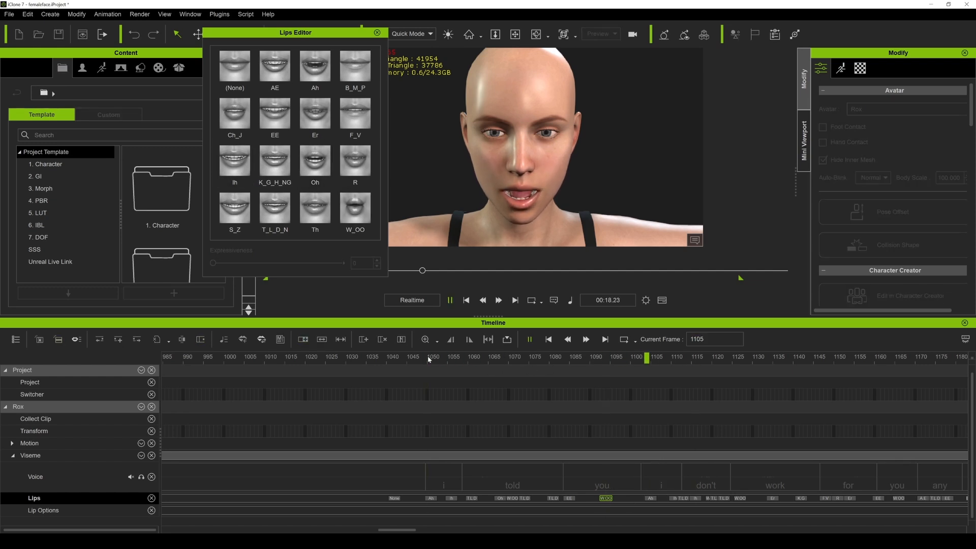
key(space)
Delete the W_OO lip key of the word "told" near frame 1071 and play the phrase back.
click(410, 358)
drag(452, 372, 511, 377)
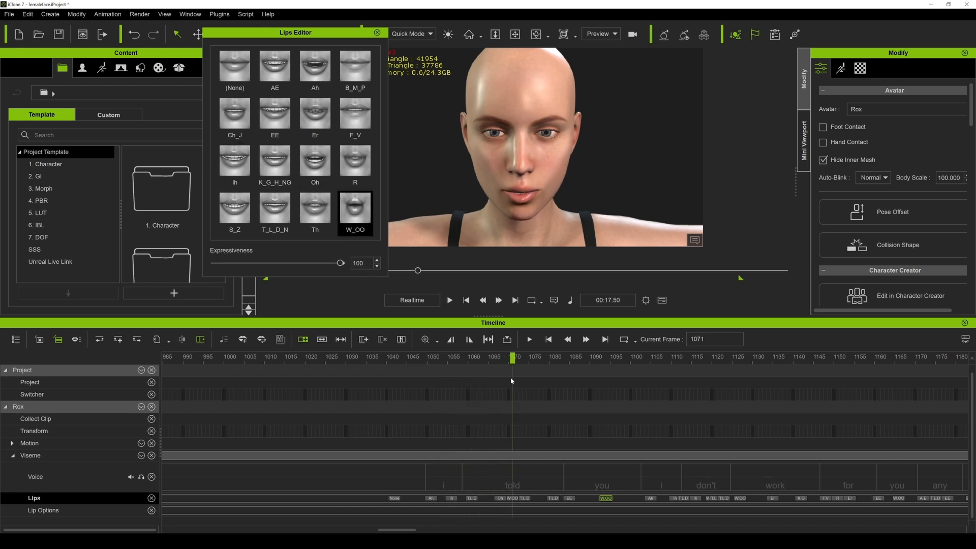
click(518, 487)
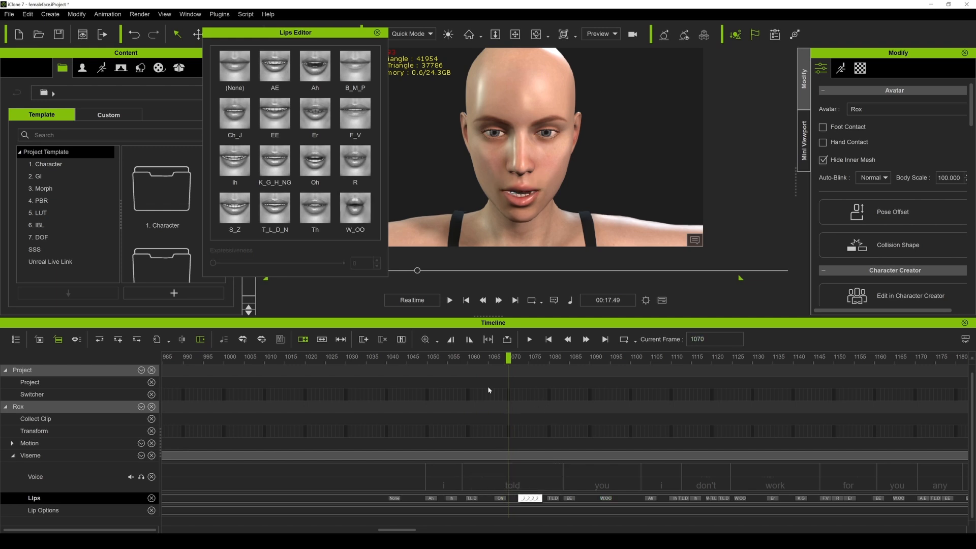
key(space)
click(382, 356)
key(space)
key(space)
key(space)
Delete the EE lip key of the word "you" at frame 1085 and play the phrase back.
drag(381, 357, 527, 369)
drag(619, 372, 600, 377)
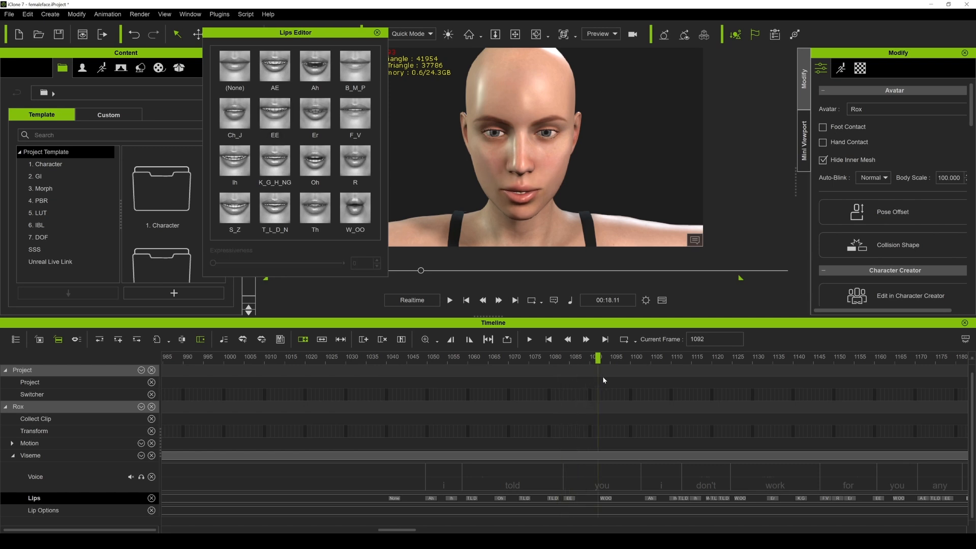
click(569, 497)
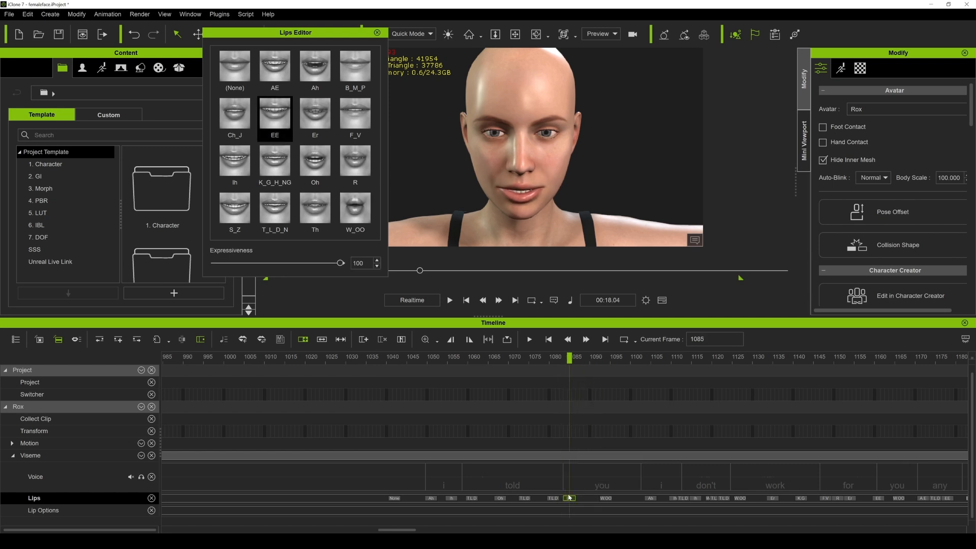
key(Delete)
click(433, 364)
key(space)
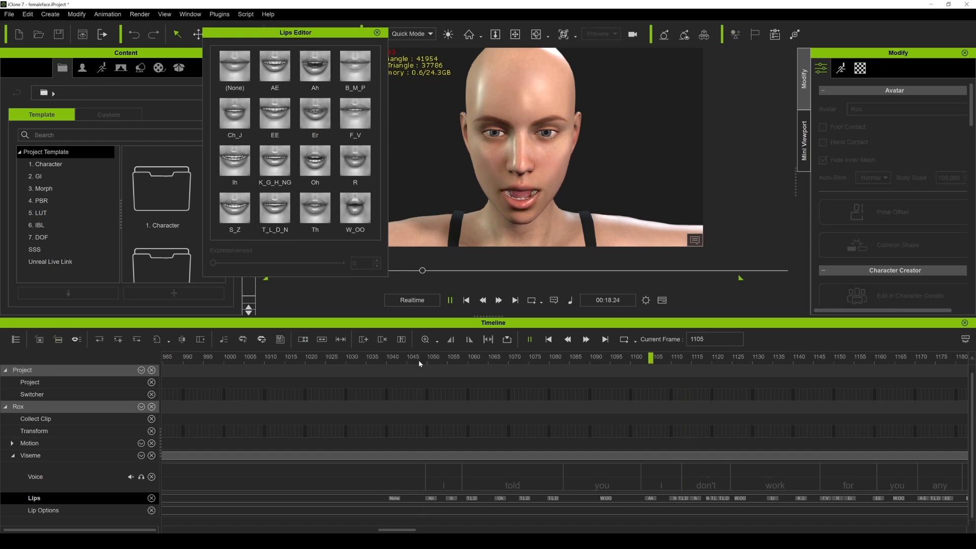
scroll(593, 419, down, 4)
key(space)
Reposition the last lip key of the word "more" near frame 1195, play it back, and save the project.
scroll(559, 385, up, 4)
drag(387, 360, 450, 388)
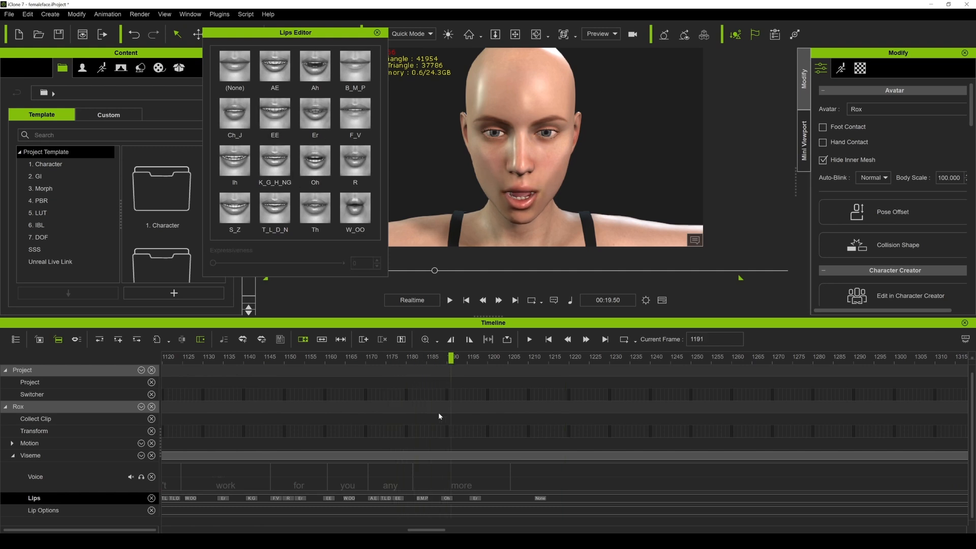
alt+scroll(447, 502, up, 1)
click(529, 499)
drag(563, 500, 590, 500)
key(space)
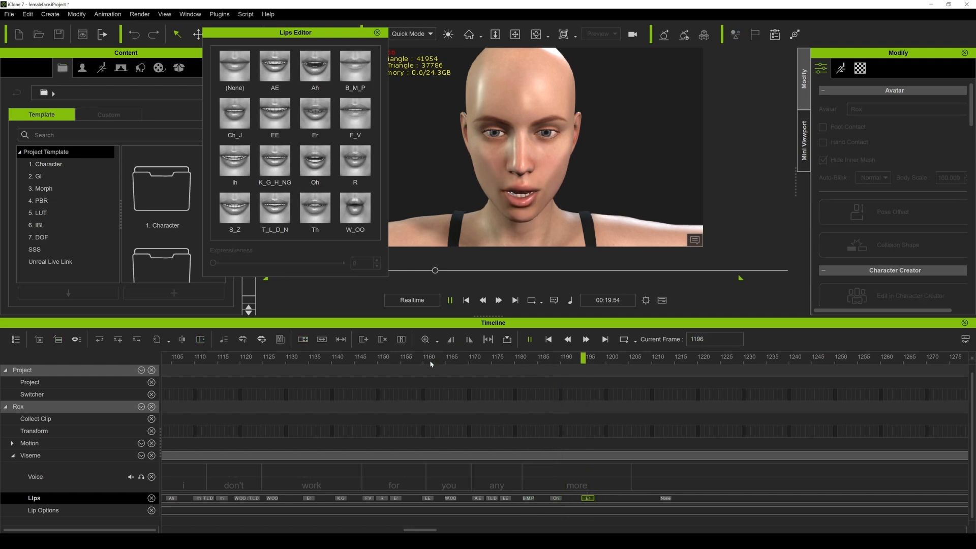
click(392, 361)
ctrl+scroll(737, 428, down, 2)
key(ctrl+s)
ctrl+scroll(633, 411, down, 2)
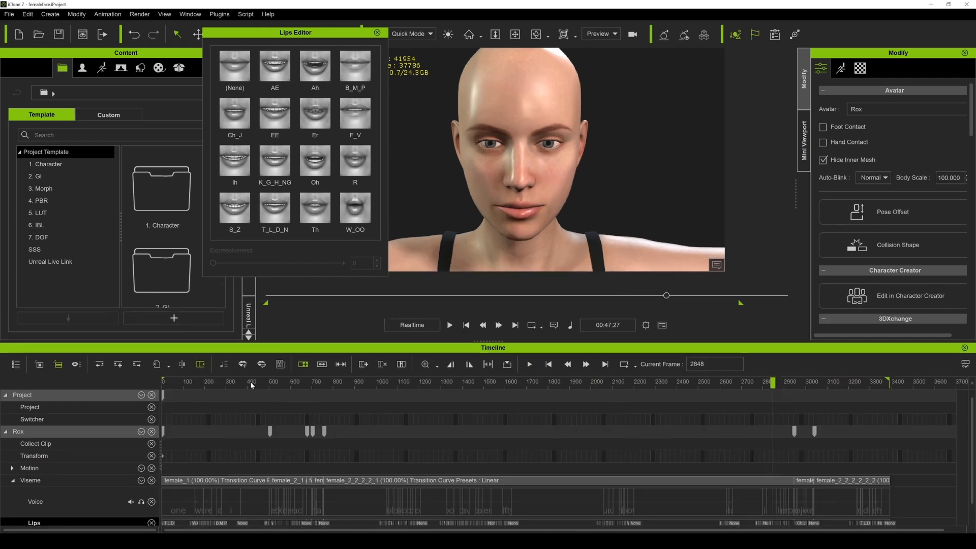
Return to frame 1, close the Lips Editor, and collapse Rox's tracks in the timeline.
drag(251, 385, 155, 373)
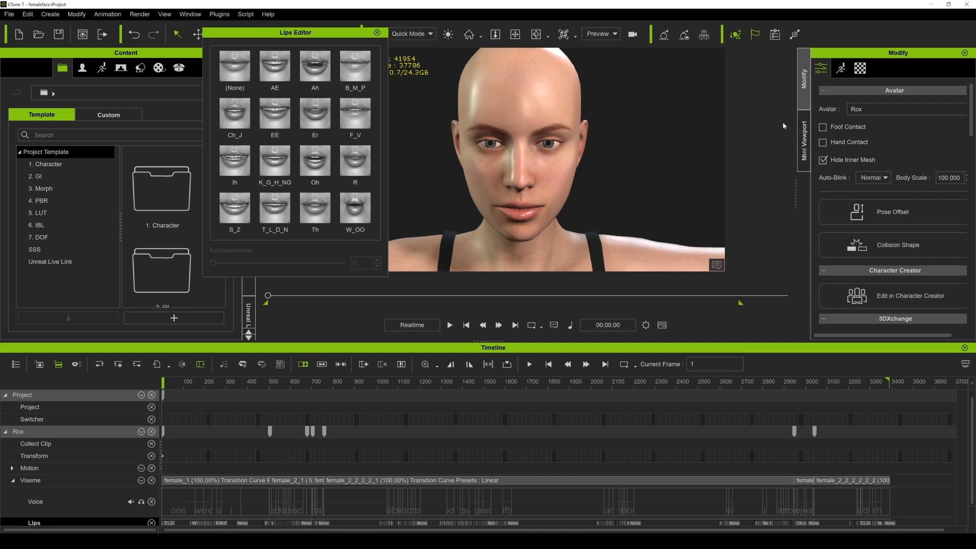
click(377, 32)
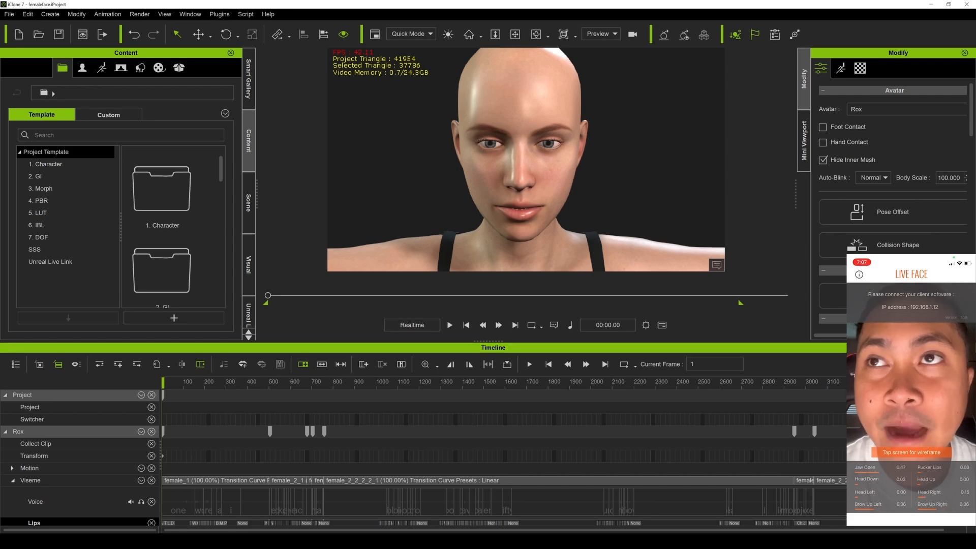
click(141, 431)
click(6, 431)
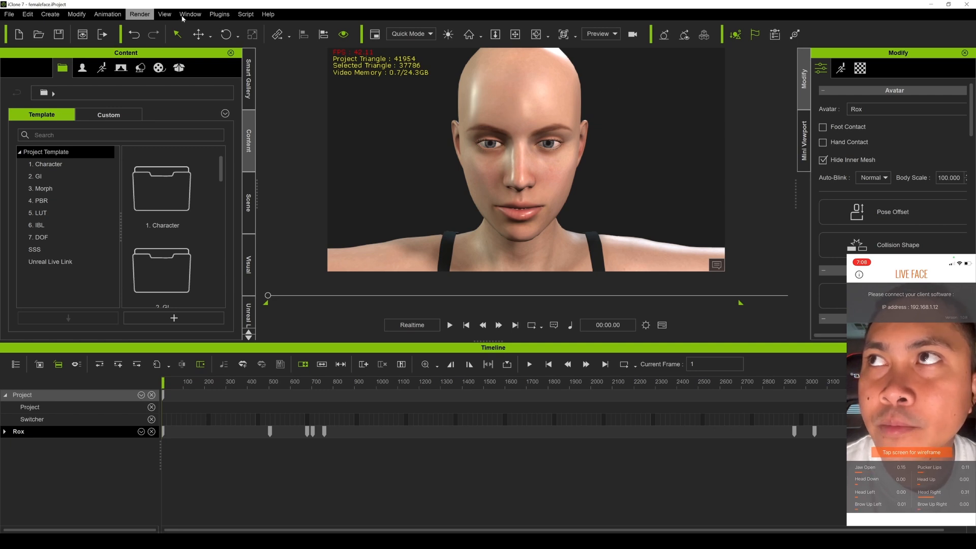
Open the Motion LIVE plugin and connect the LIVE FACE gear using the IP address 192.168.1.12.
click(219, 14)
mouse_move(315, 65)
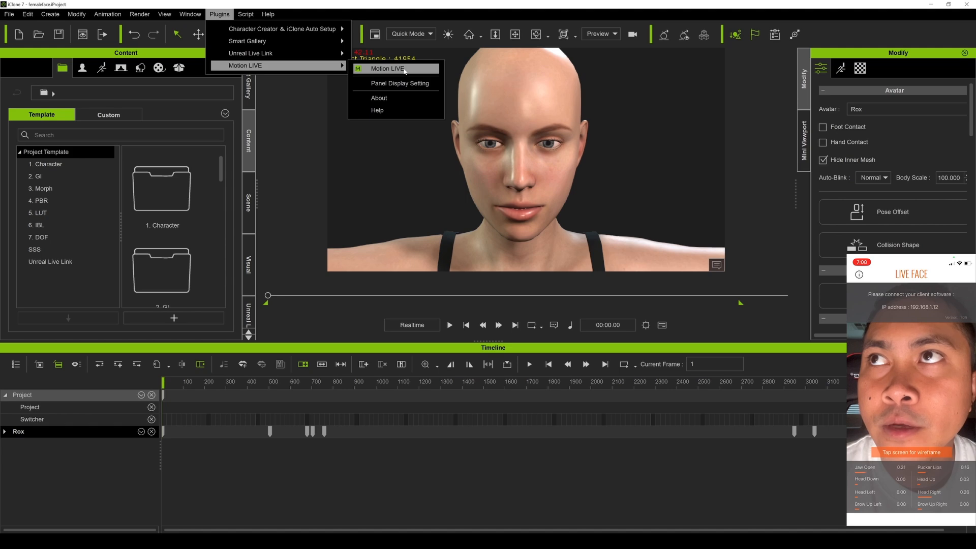
click(404, 69)
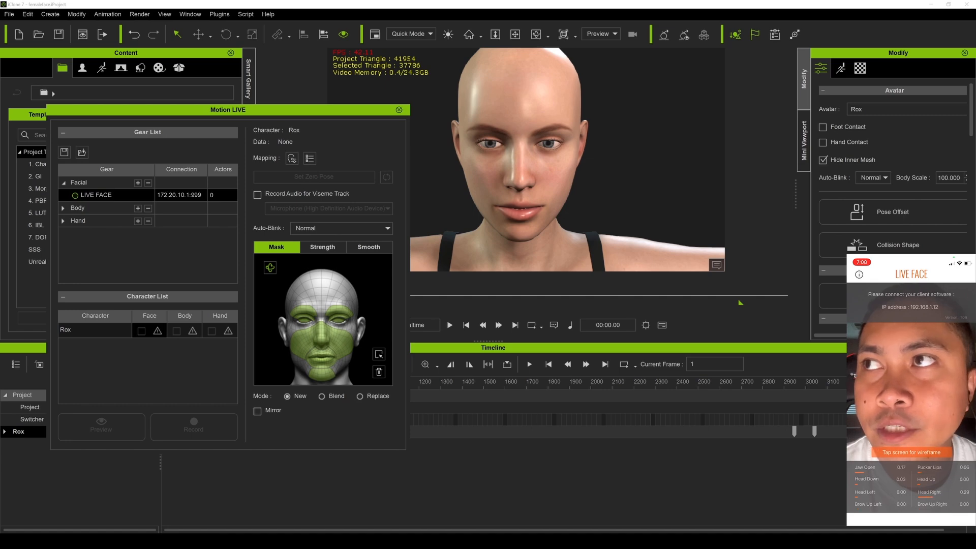
text(192.168.1.12)
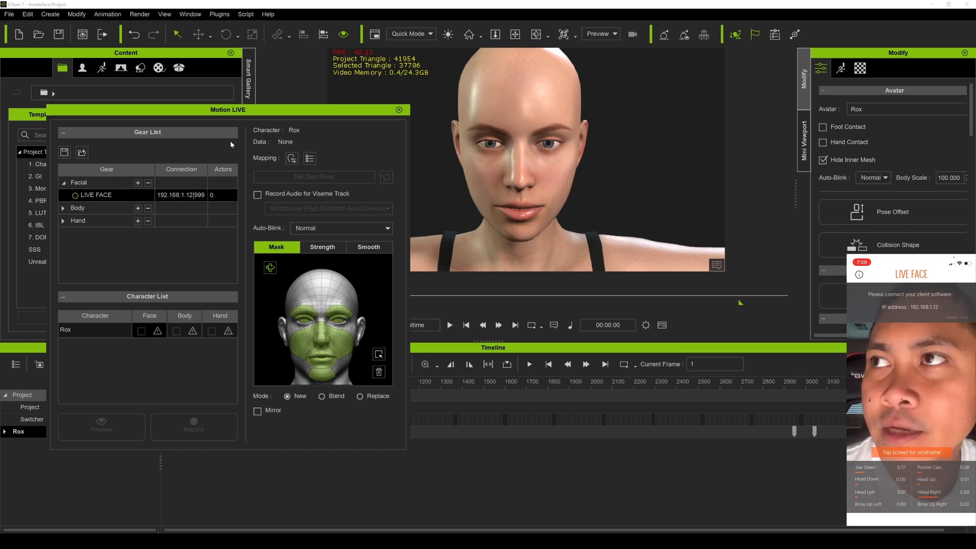
click(75, 195)
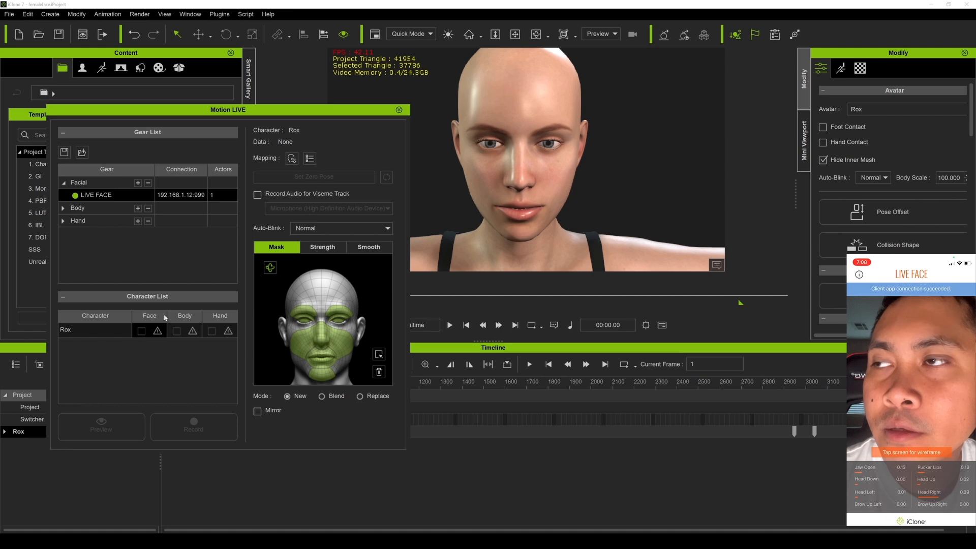
Assign LIVE FACE to Rox's face and limit the capture mask to the eyes and eyebrows.
click(159, 333)
click(193, 338)
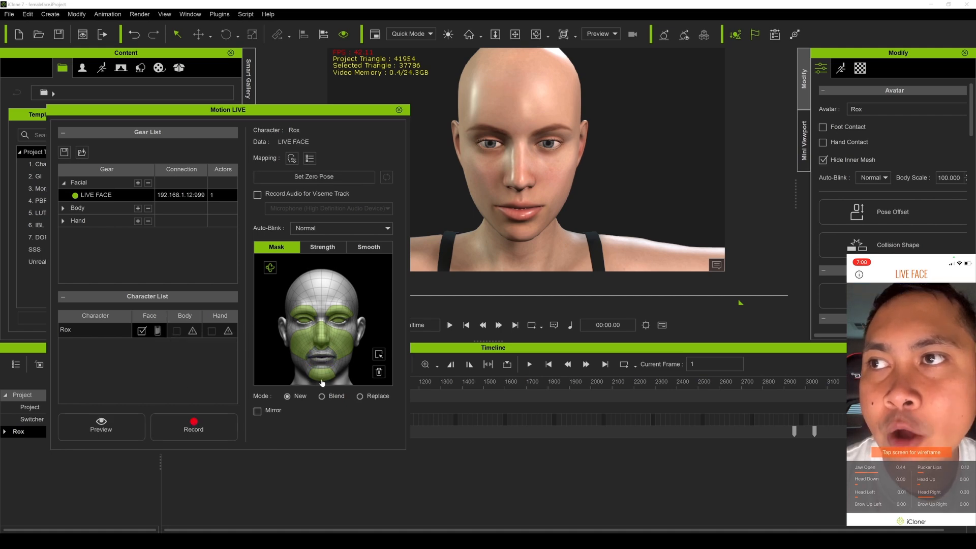
click(307, 344)
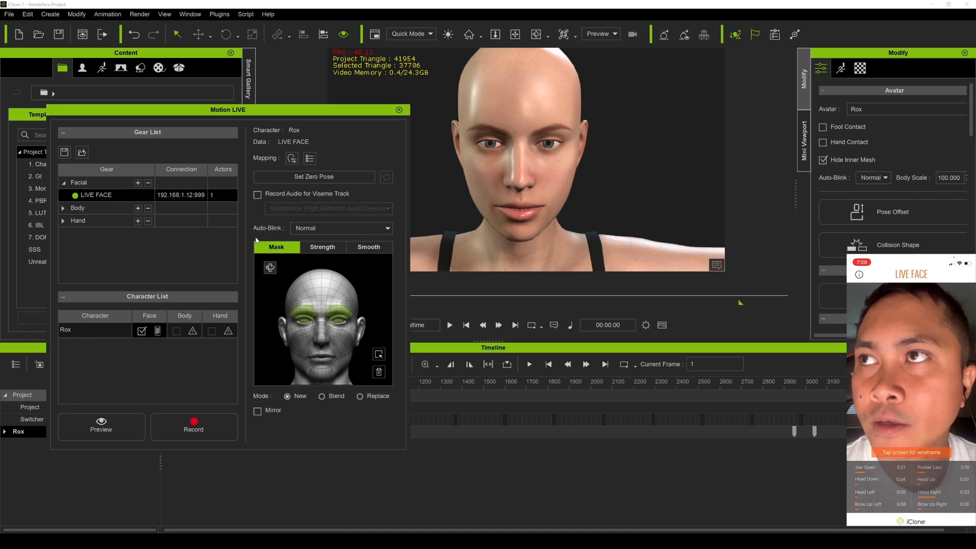
Set Auto-Blink to None, check the smoothing options, and preview the live eye and eyebrow capture on Rox.
click(331, 228)
click(382, 250)
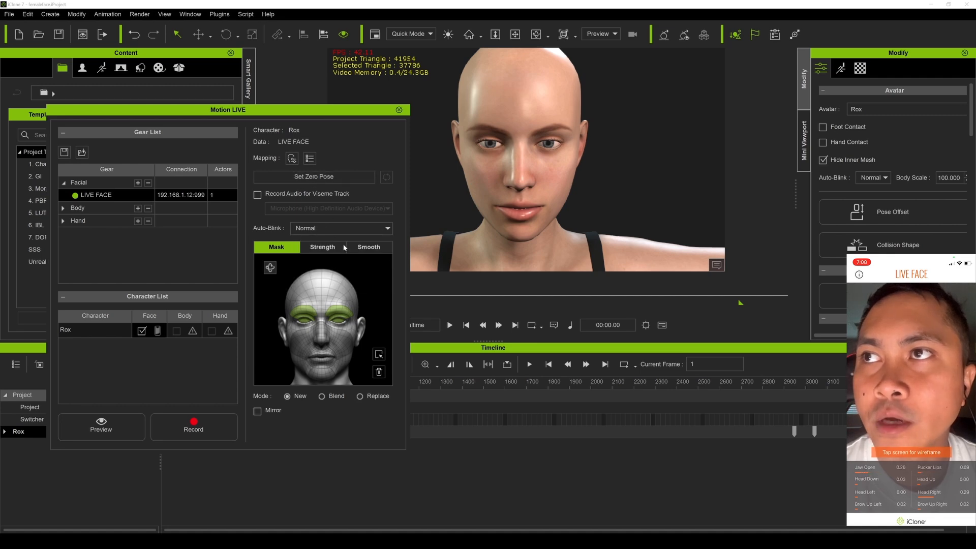
click(373, 251)
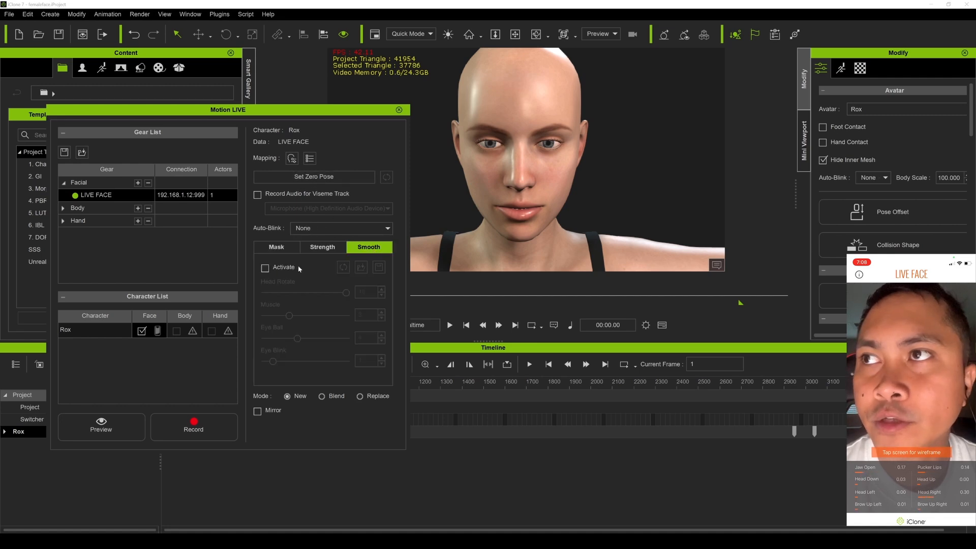
click(277, 248)
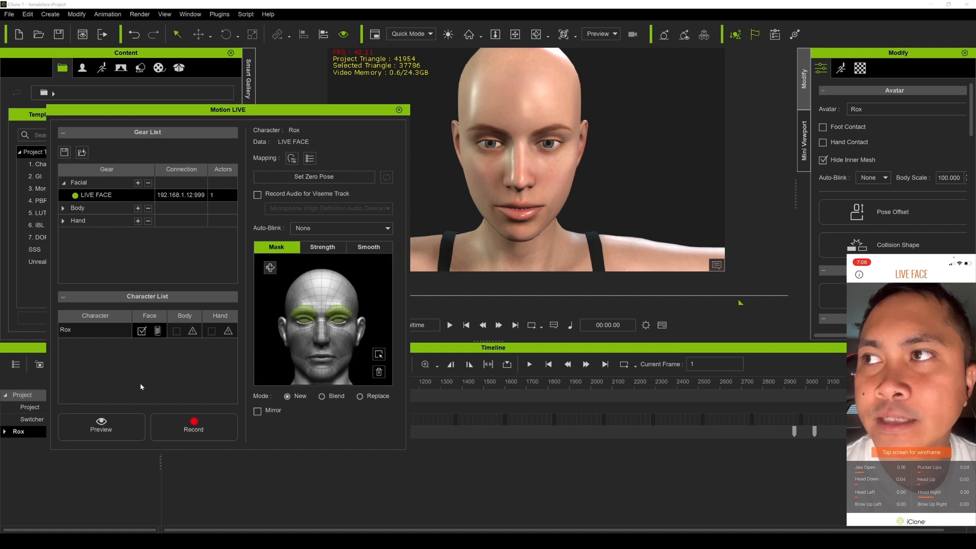
click(110, 425)
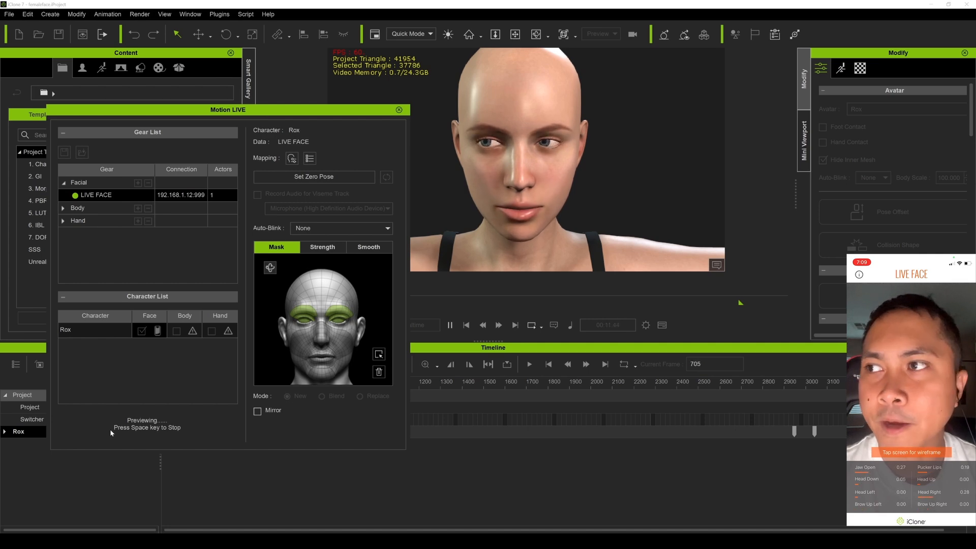
key(space)
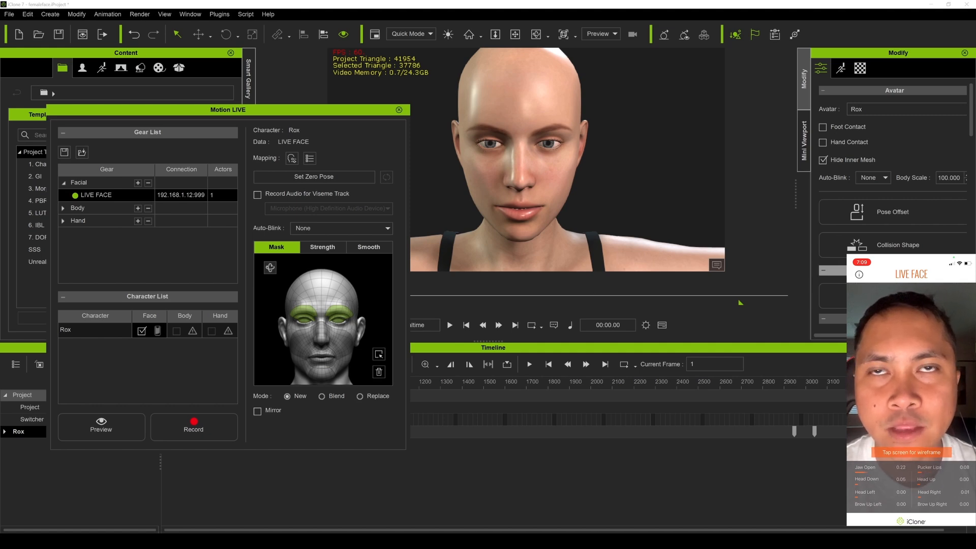
Record the eye and eyebrow performance on Rox from frame 1 through the end of the speech and play back its start.
drag(255, 104, 251, 9)
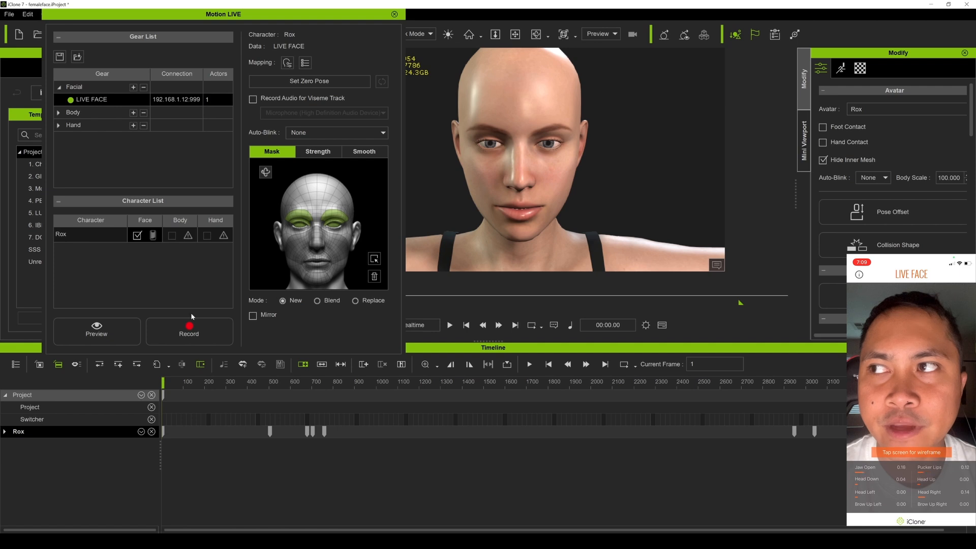
click(173, 325)
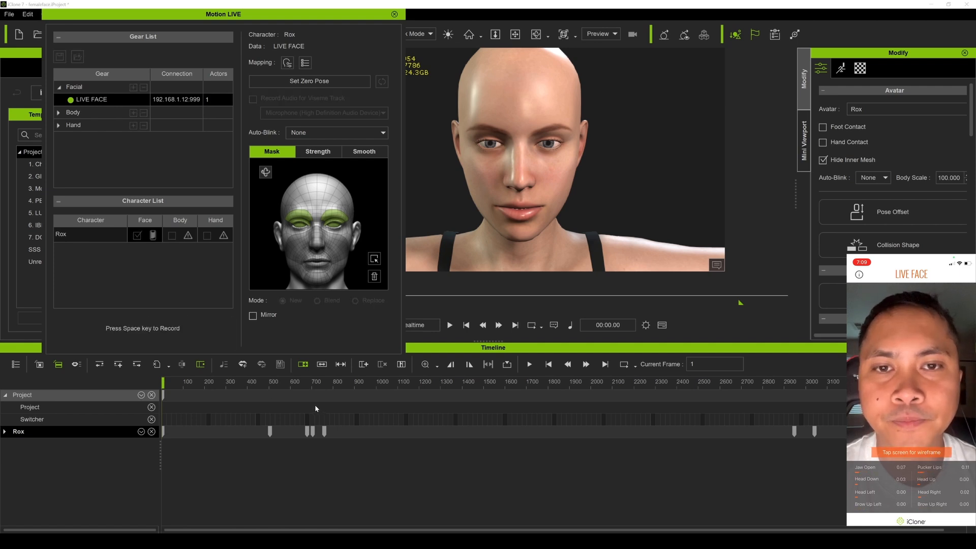
key(space)
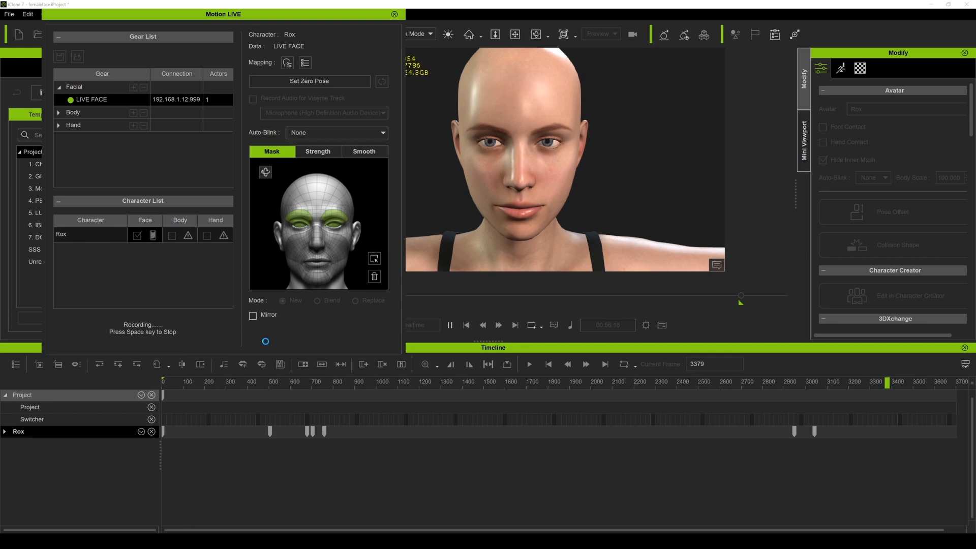
key(space)
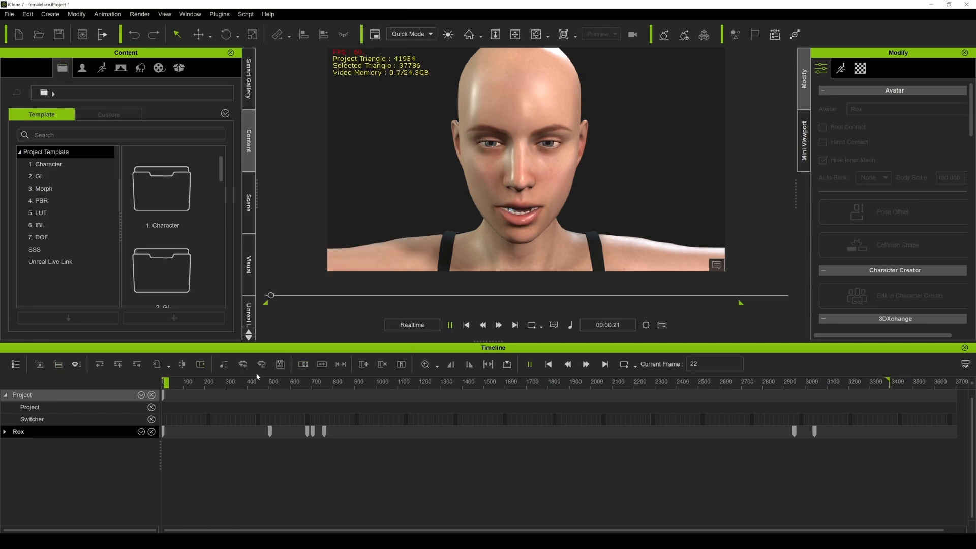
click(449, 325)
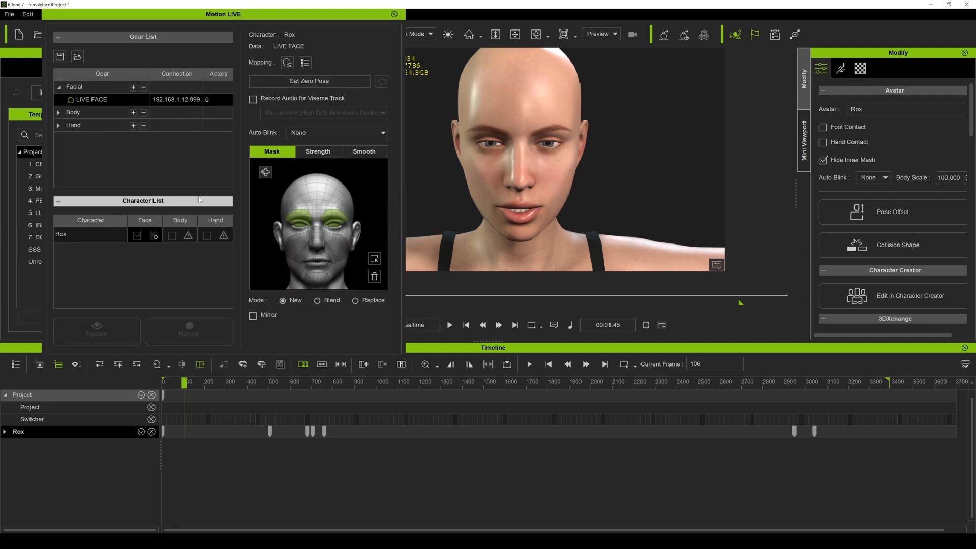
Close Motion LIVE and show the Expression track under Rox in the timeline.
click(394, 15)
click(451, 303)
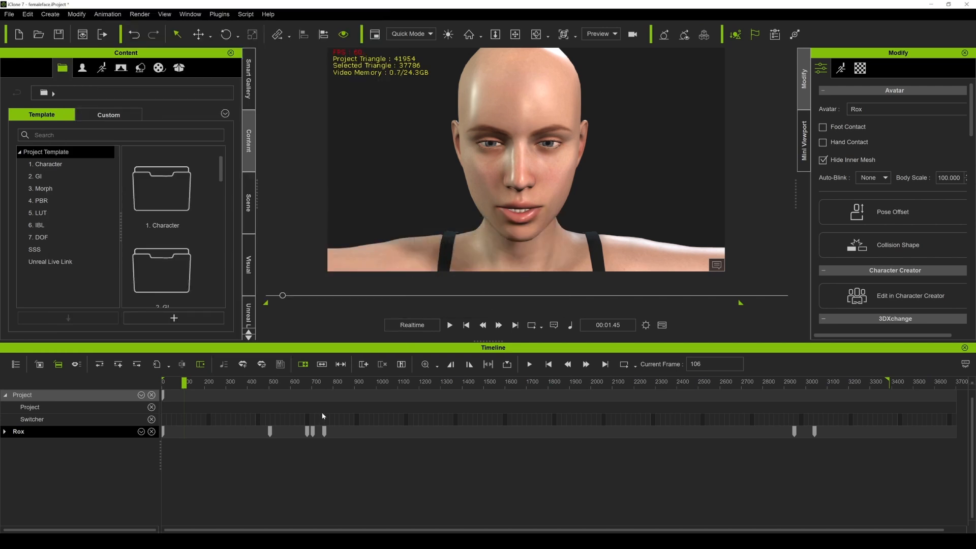
click(6, 432)
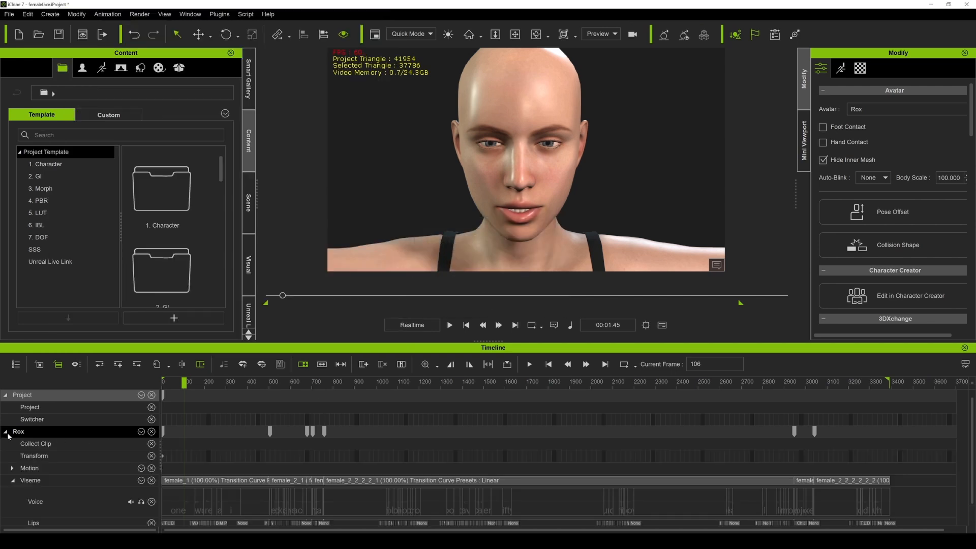
click(12, 480)
click(13, 468)
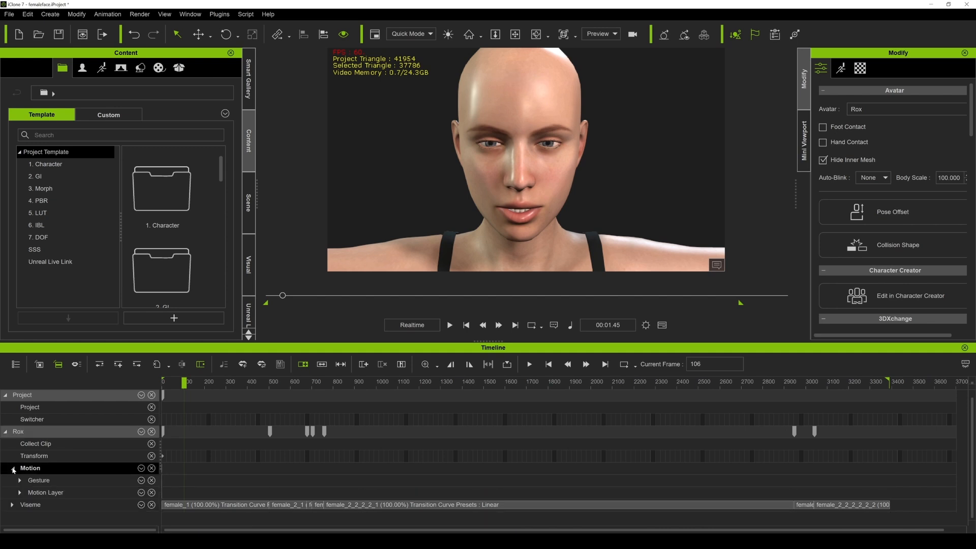
click(13, 468)
click(141, 431)
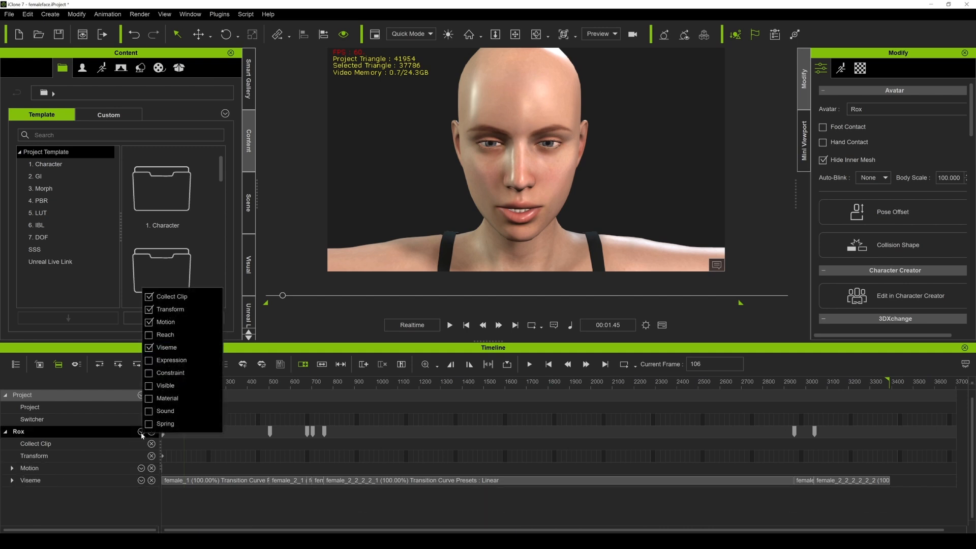
click(148, 360)
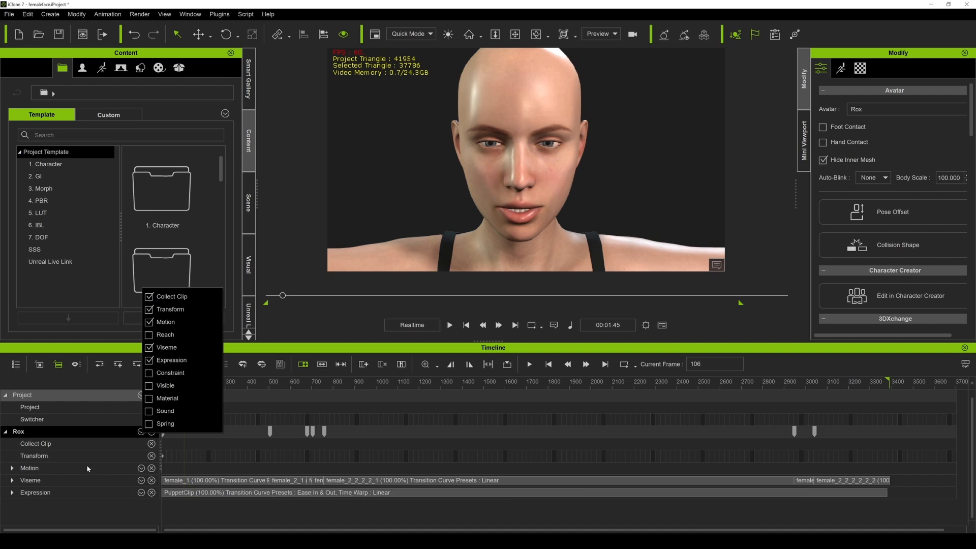
click(111, 502)
Play Rox's combined facial animation from frame 1 to the end and save the femaleface project.
drag(183, 388, 153, 392)
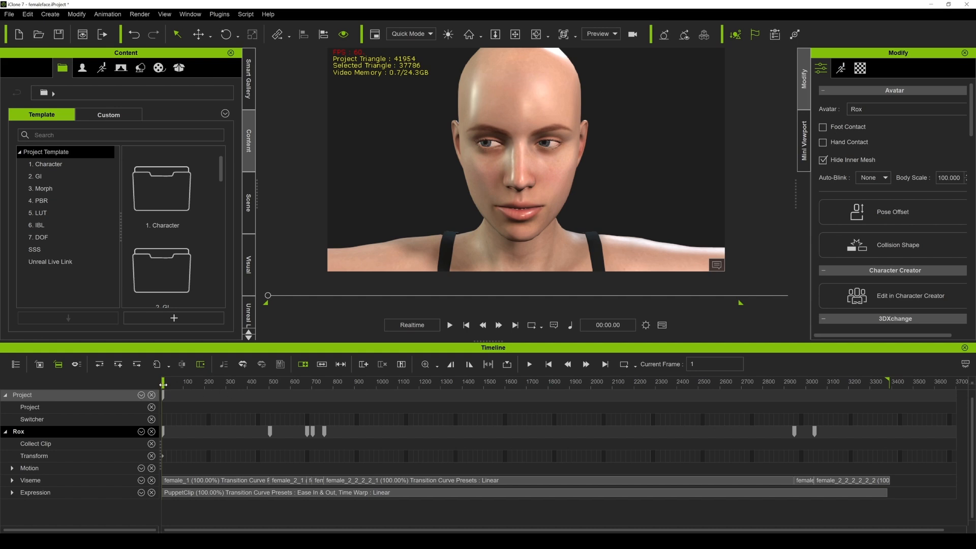
key(ctrl+s)
click(449, 325)
key(ctrl+s)
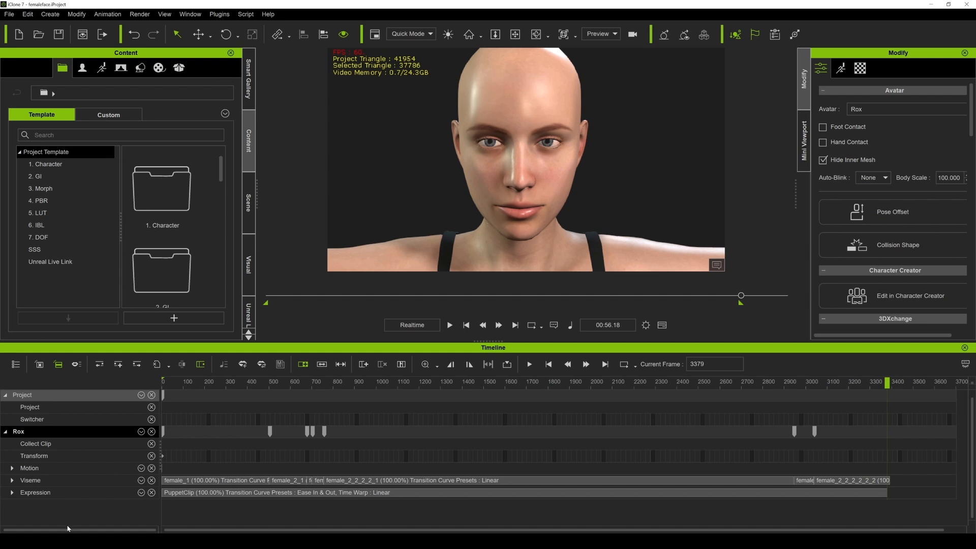
In File Explorer, copy Content, MetaHuman Dummies and MH_UE_profile from the iClone MetaHuman Live Link Kit_UE4.26 folder.
mouse_move(71, 541)
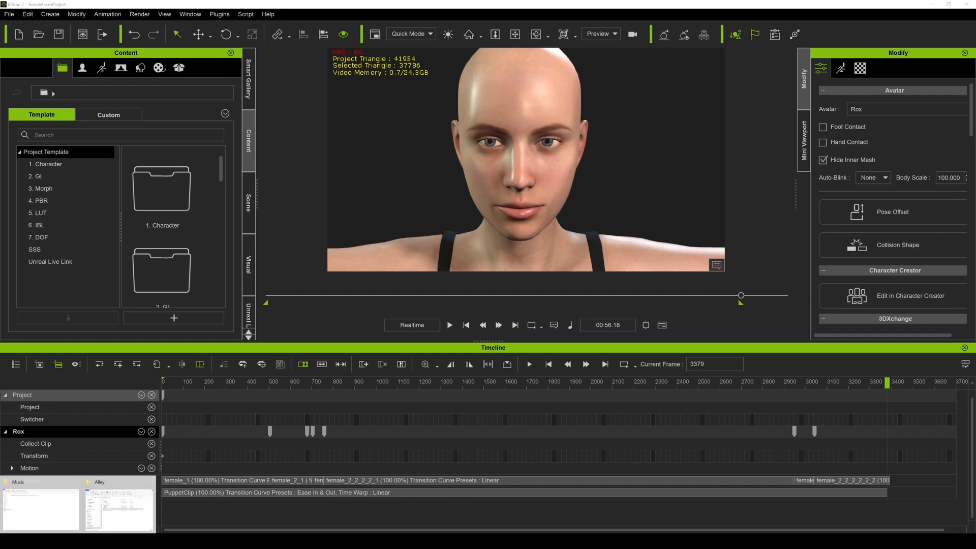
click(92, 500)
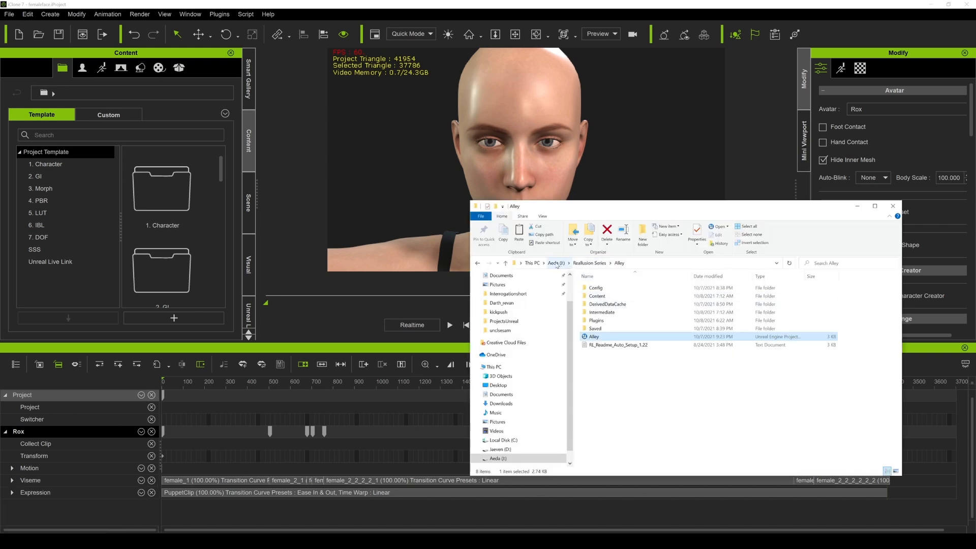
click(556, 264)
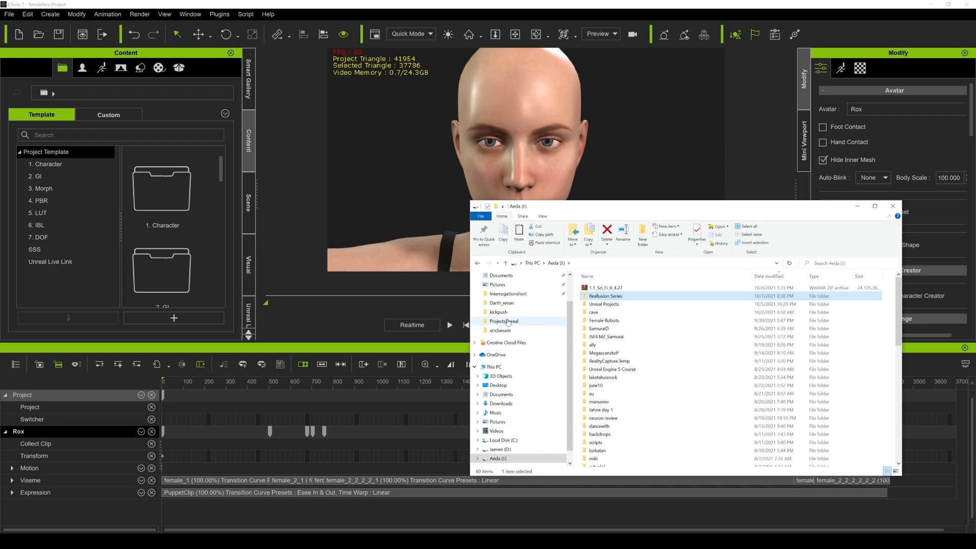
click(507, 322)
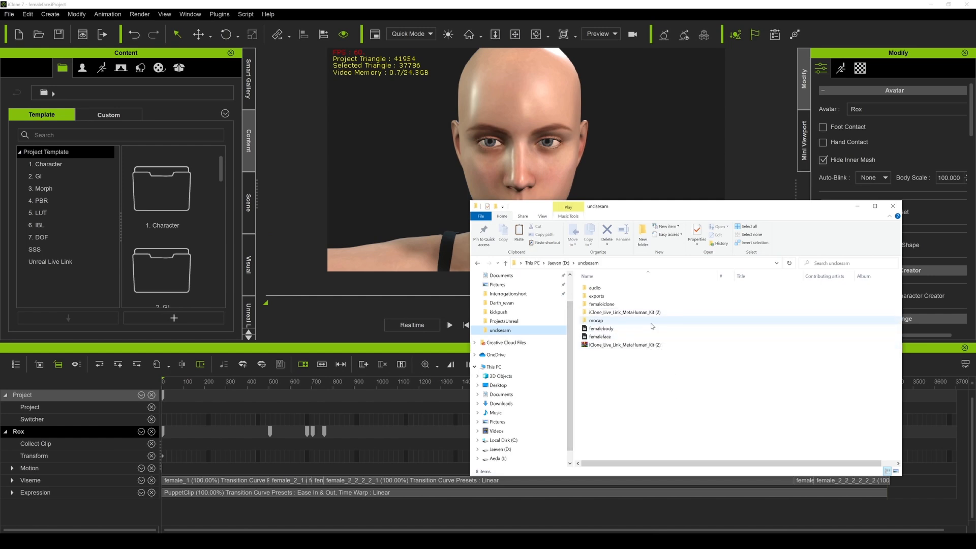
double_click(628, 312)
double_click(617, 288)
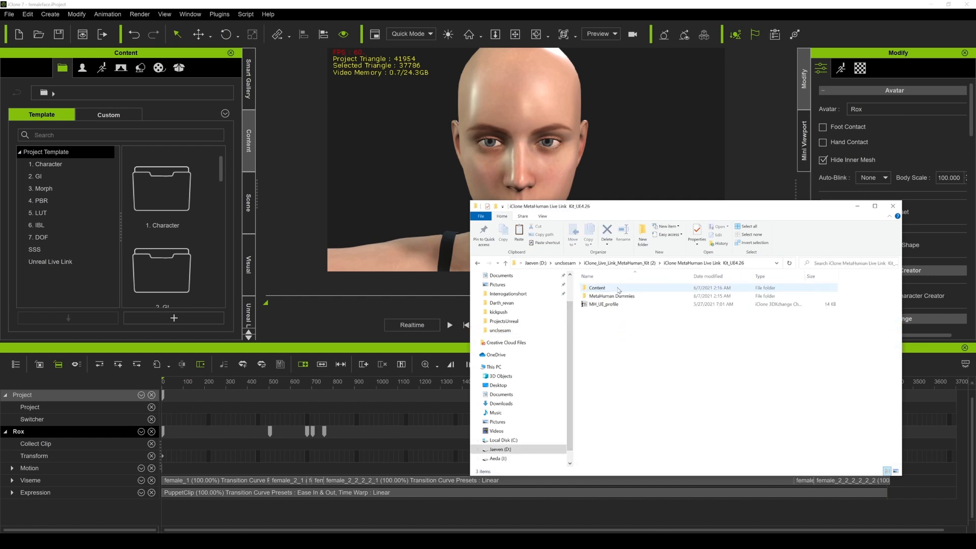
drag(689, 361, 598, 290)
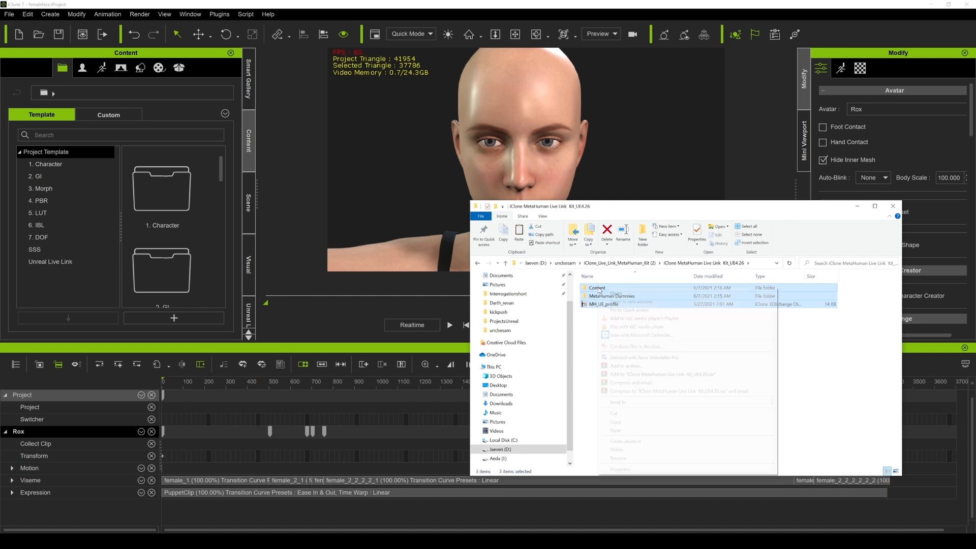
right_click(597, 288)
click(621, 423)
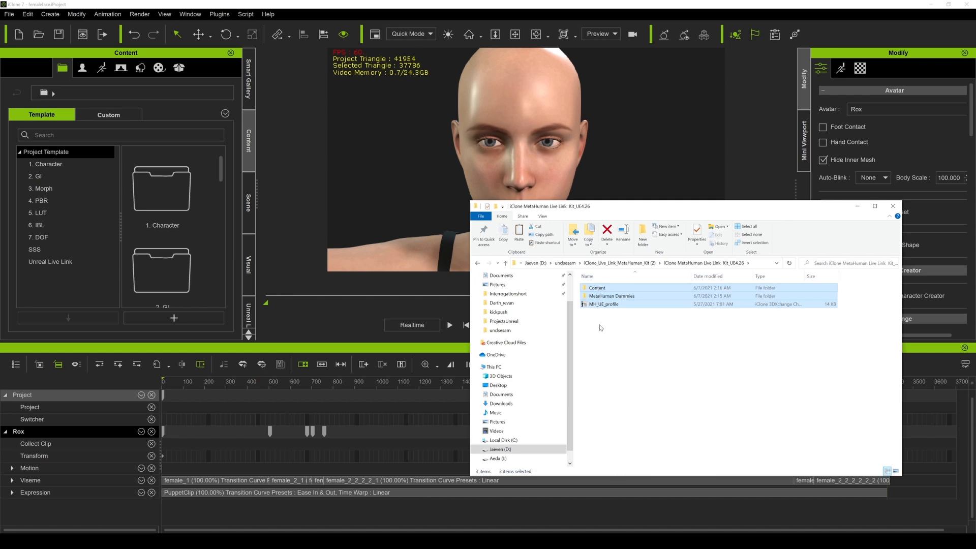
Paste the copied Live Link kit items into the Alley project folder inside Reallusion Series.
scroll(509, 344, up, 2)
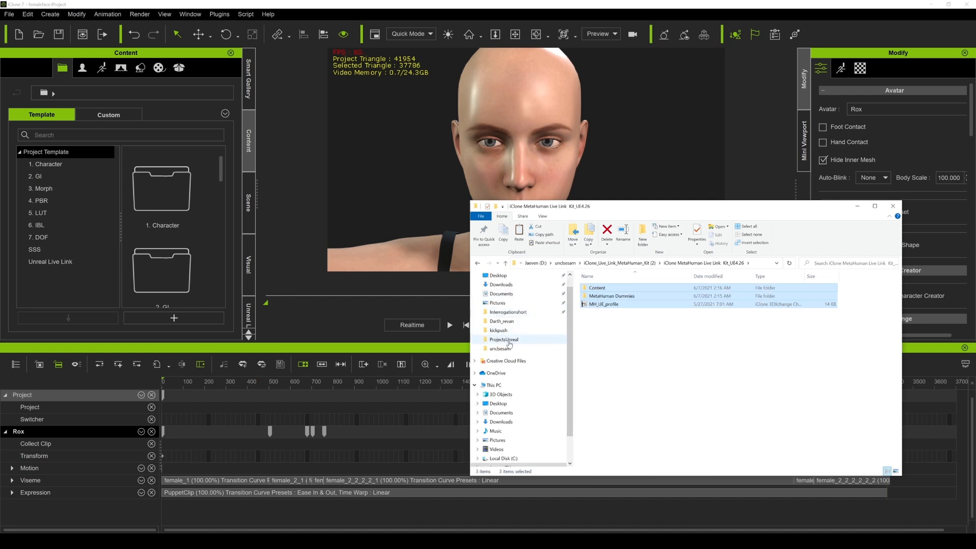
scroll(513, 418, down, 1)
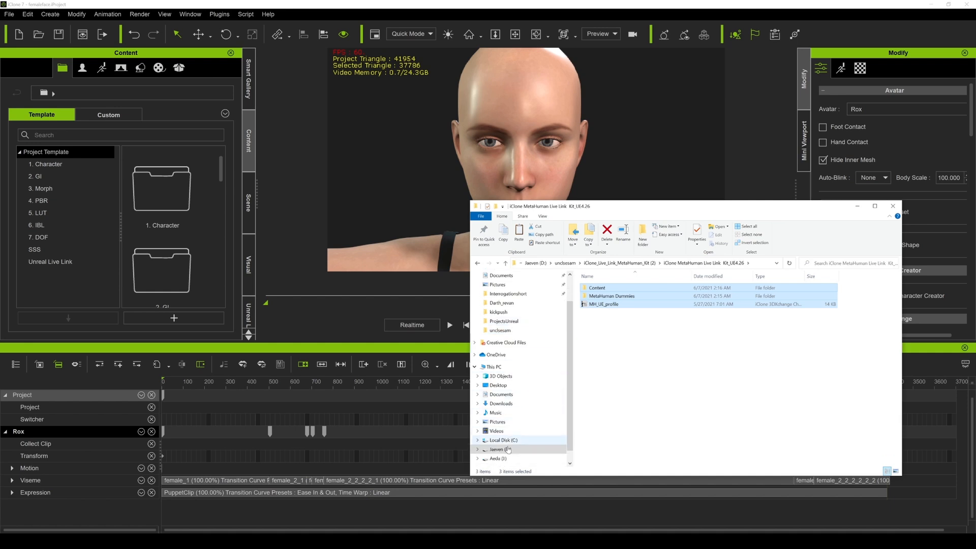
click(497, 458)
double_click(605, 296)
double_click(597, 287)
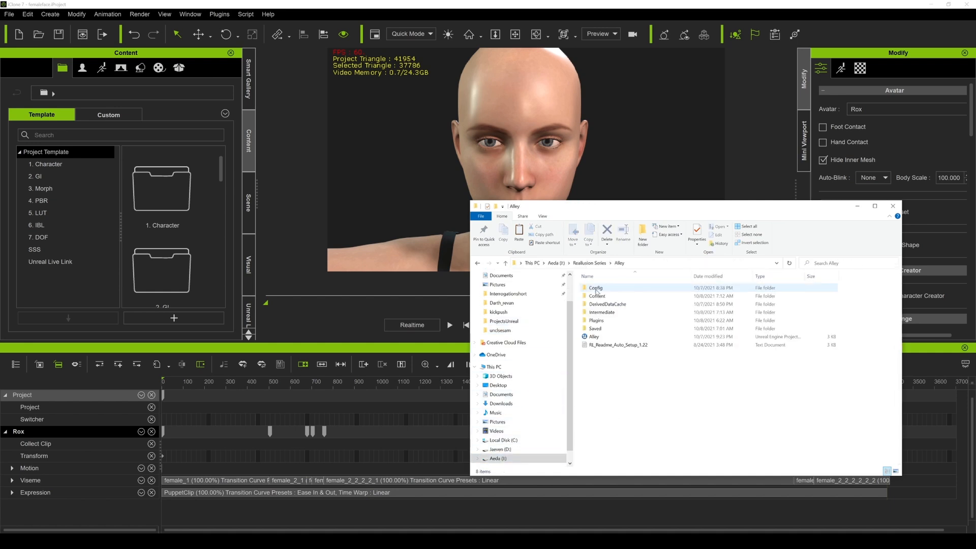
right_click(611, 385)
click(633, 441)
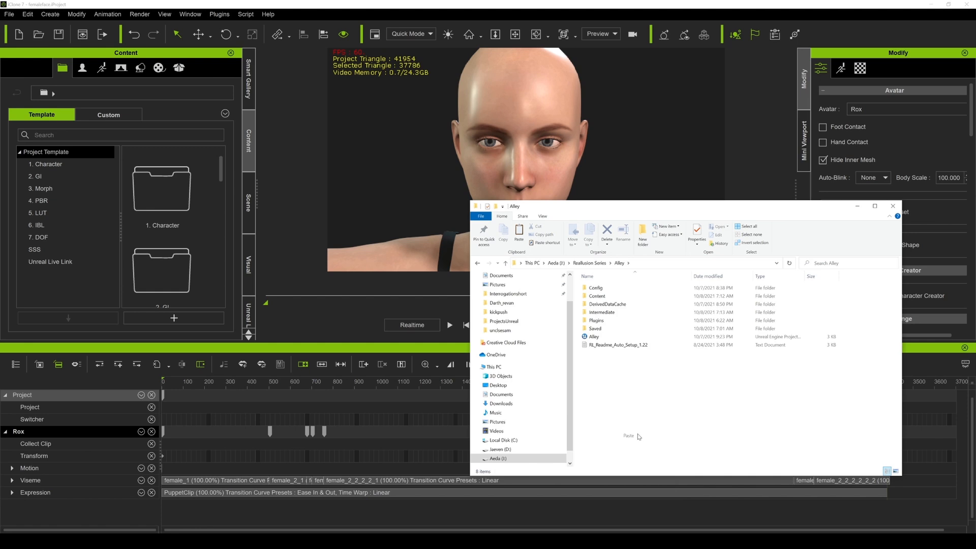
click(485, 245)
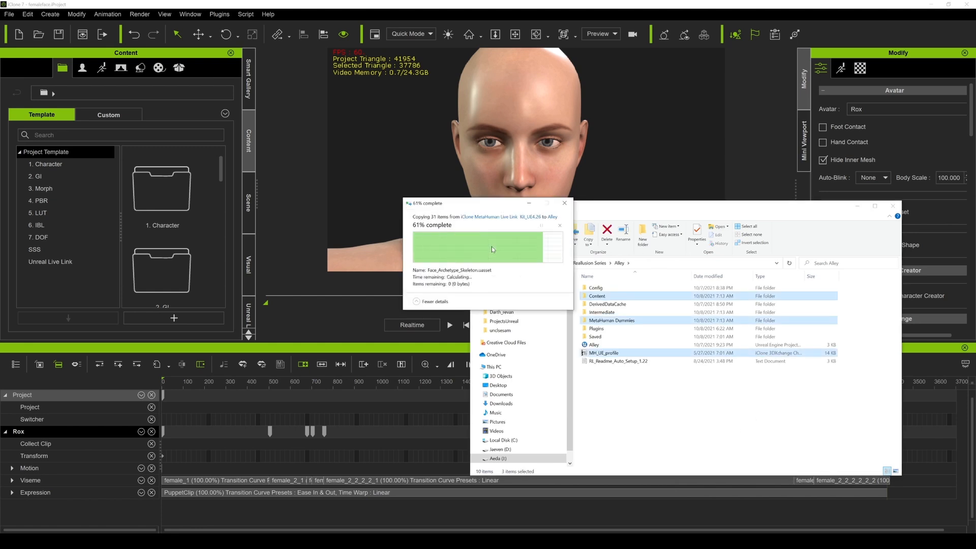
Check the pasted files in Alley's Content/iClone and MetaHuman Dummies folders.
double_click(597, 295)
double_click(596, 360)
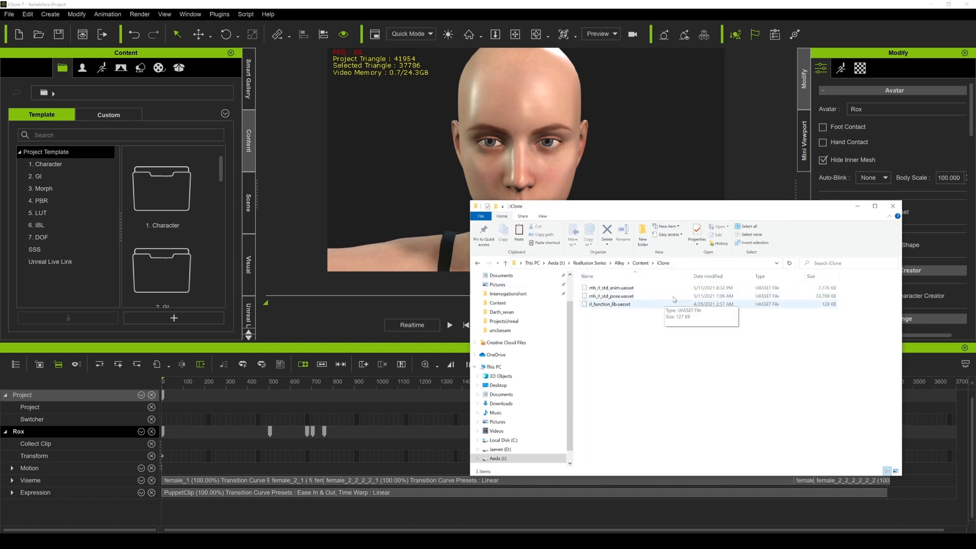
click(505, 263)
click(506, 263)
double_click(611, 320)
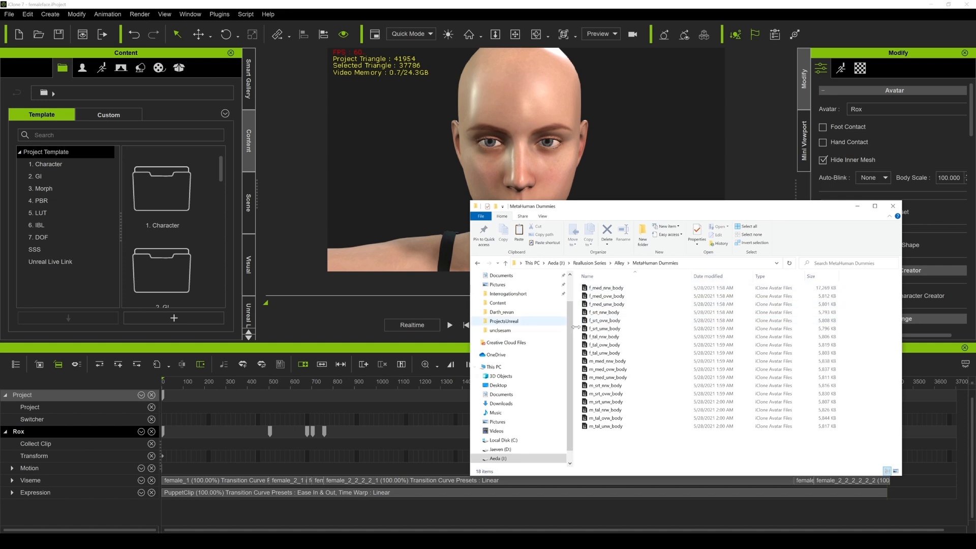
click(479, 263)
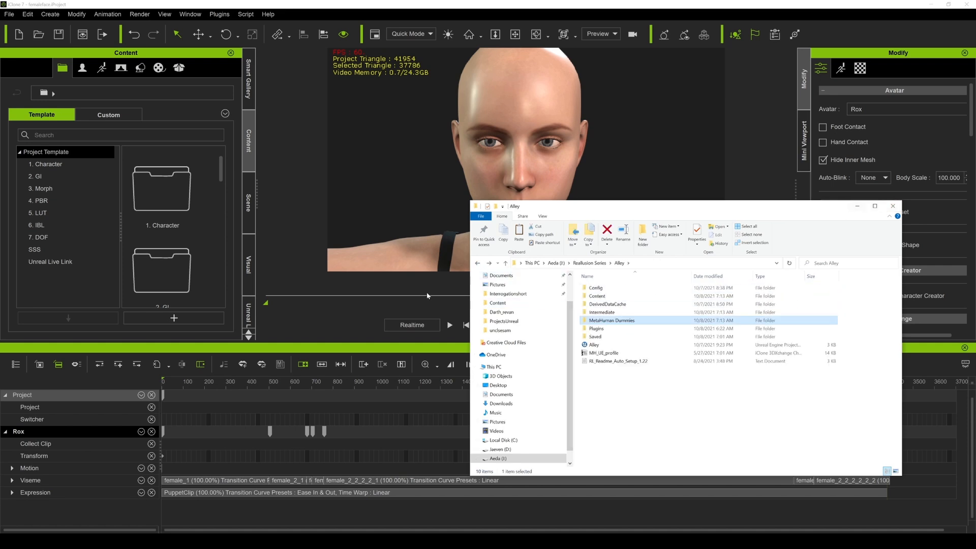
Open the Alley project from the Reallusion Series folder in Unreal Editor.
click(479, 264)
click(479, 263)
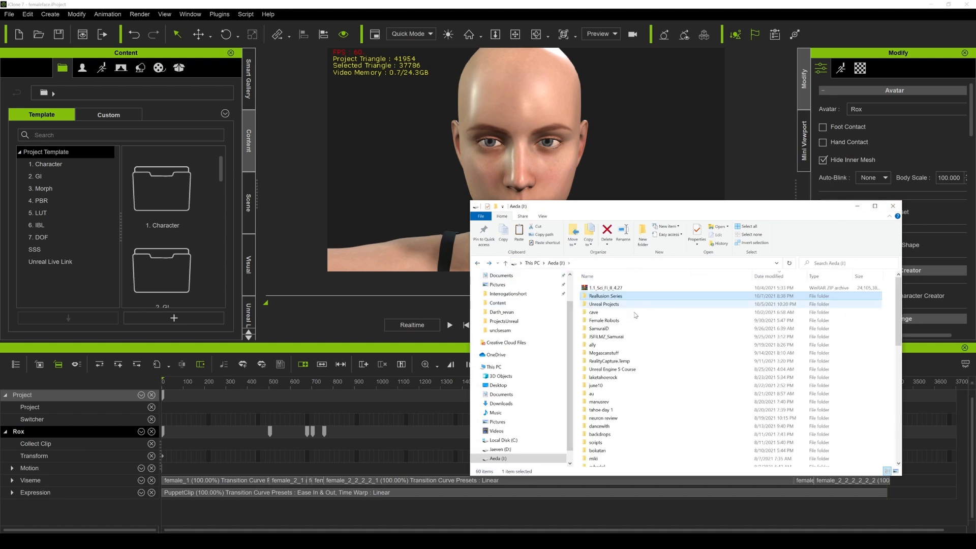
double_click(618, 294)
click(605, 290)
double_click(606, 290)
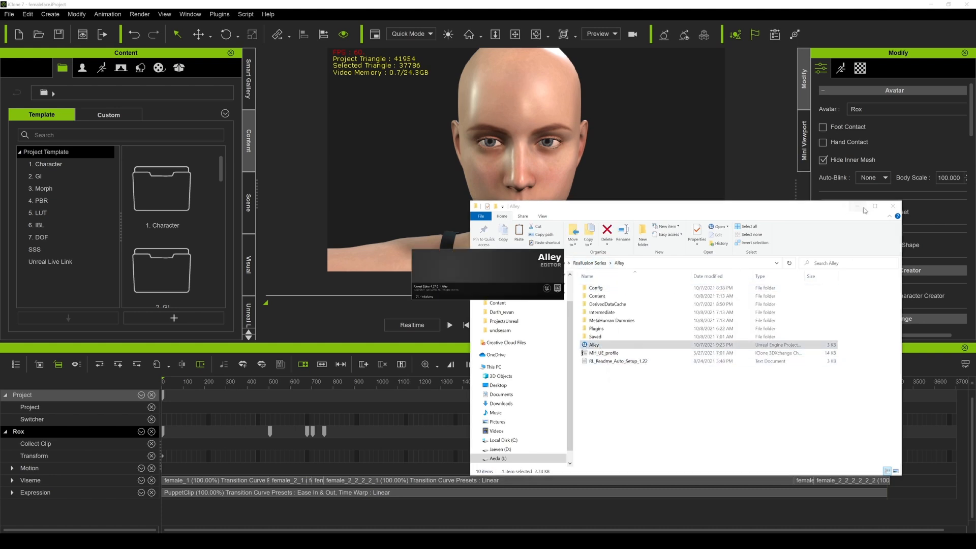
click(467, 205)
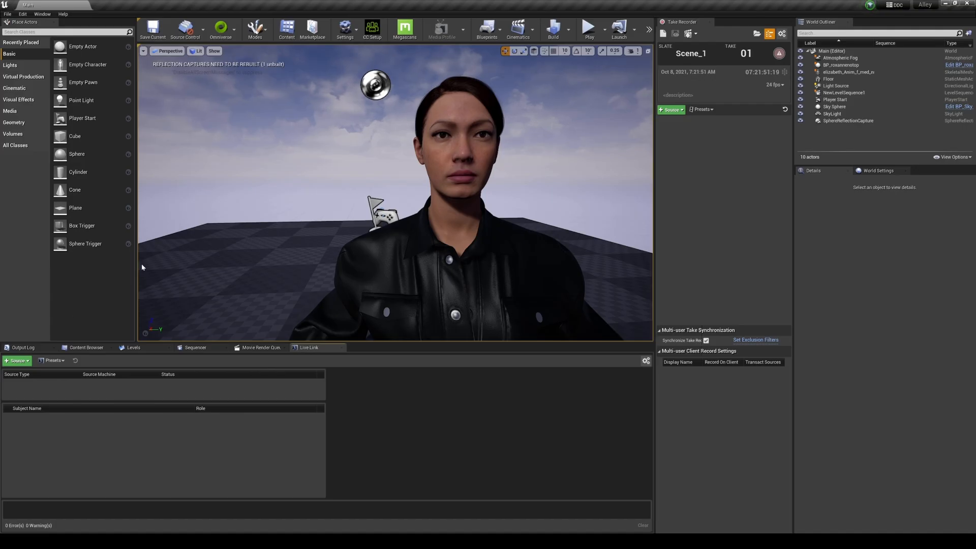
Find the iClone Live Link plugin in Unreal Editor, enable it and restart the editor.
click(22, 14)
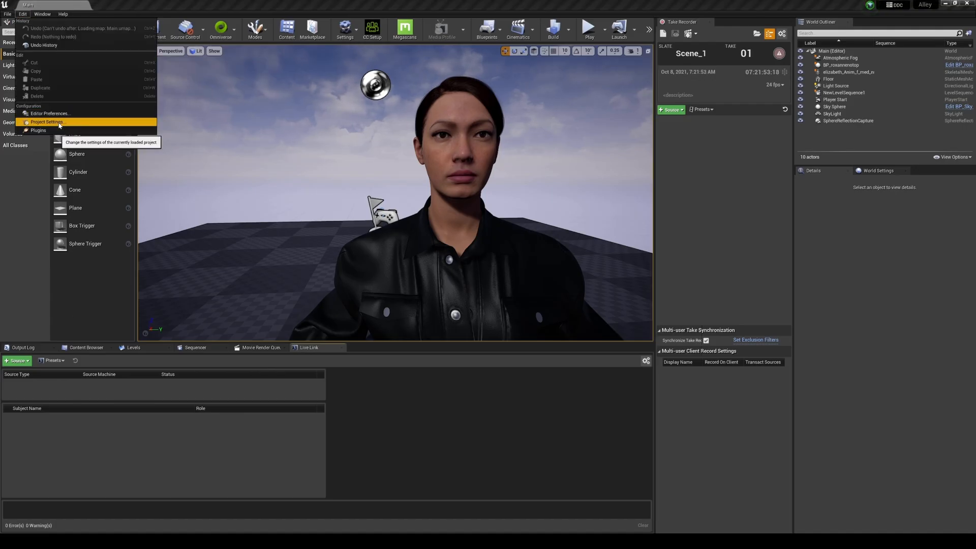
click(40, 121)
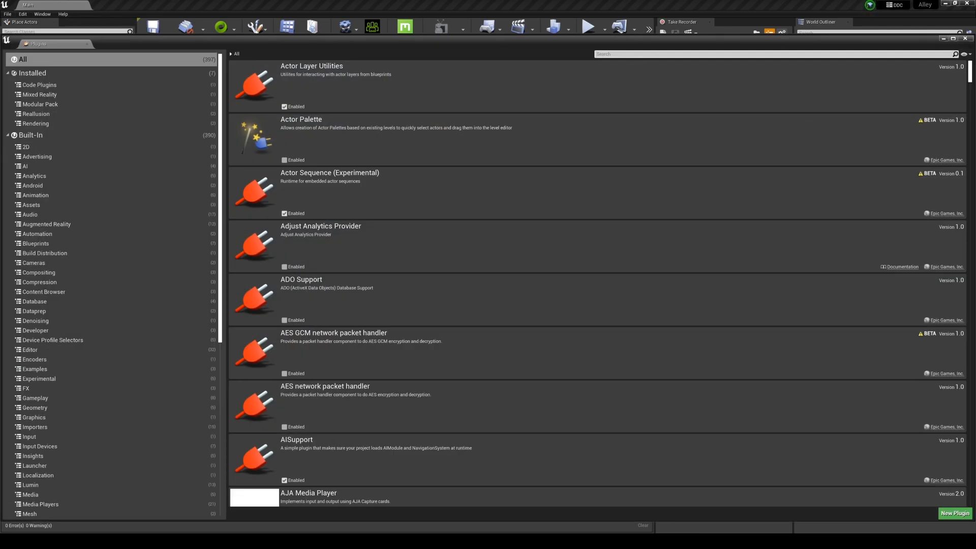
text(iclone)
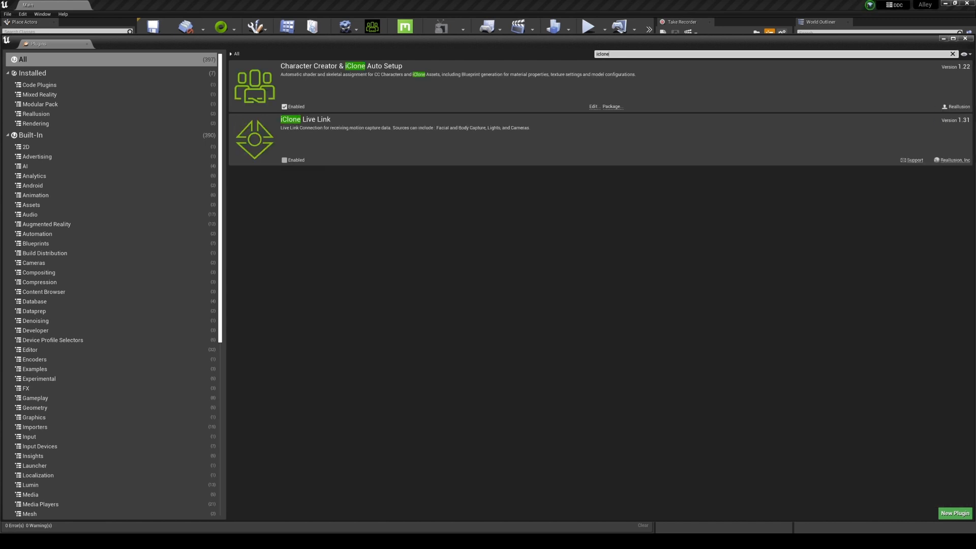
click(287, 160)
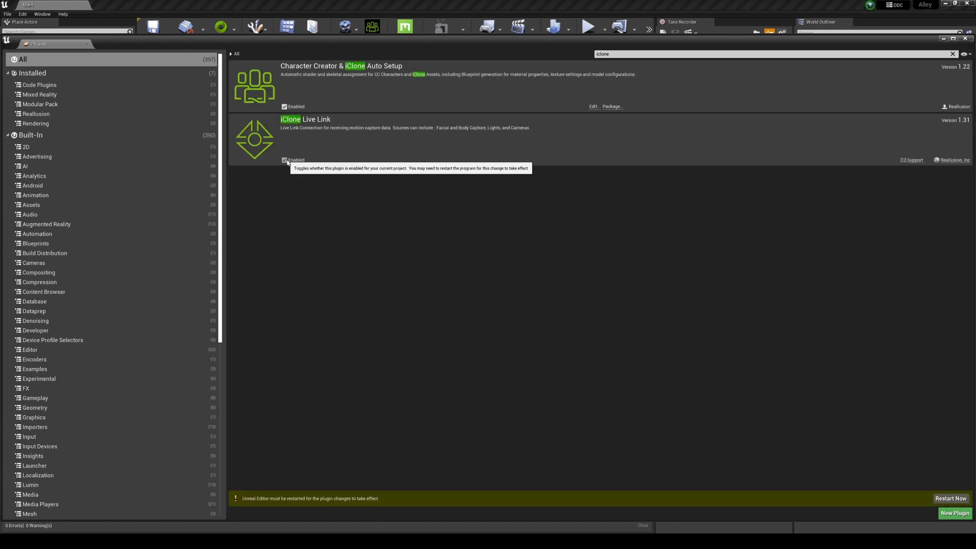
click(949, 499)
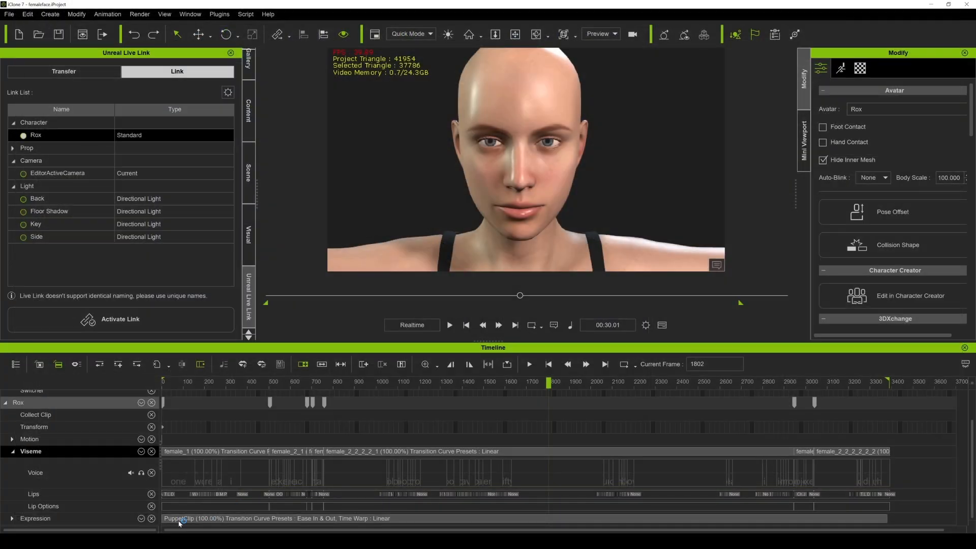
Switch to the Epic Games Launcher and search the Unreal Engine Marketplace for "iclone".
key(super)
text(ep)
key(Return)
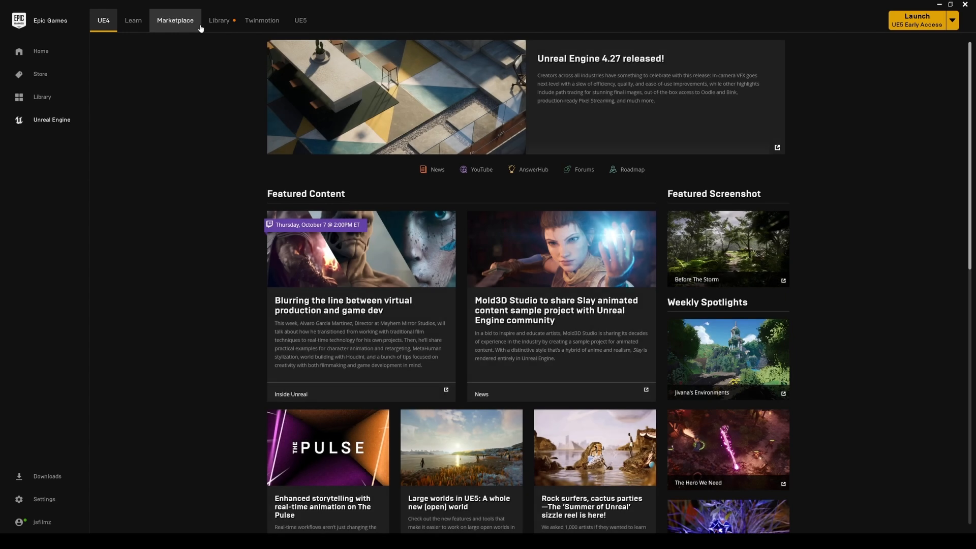
click(180, 21)
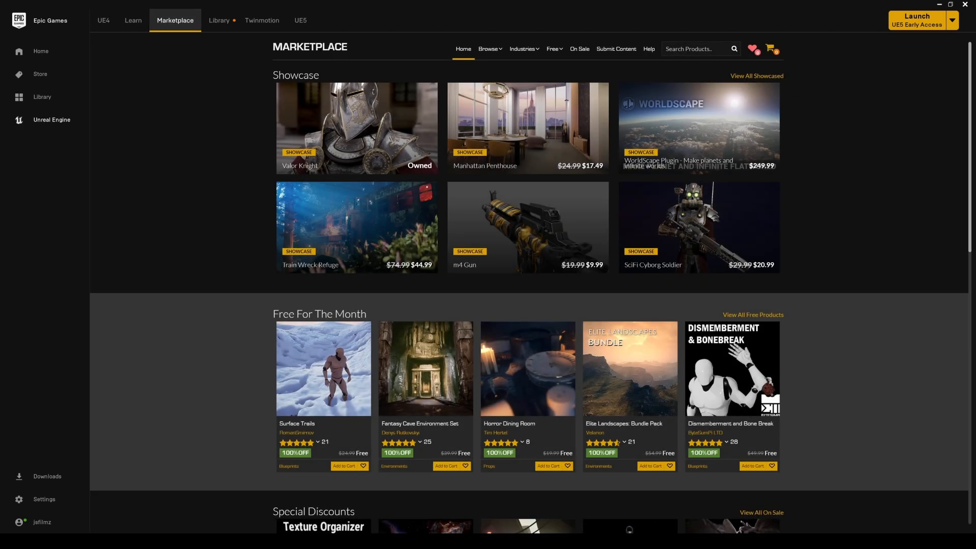
click(667, 49)
click(734, 48)
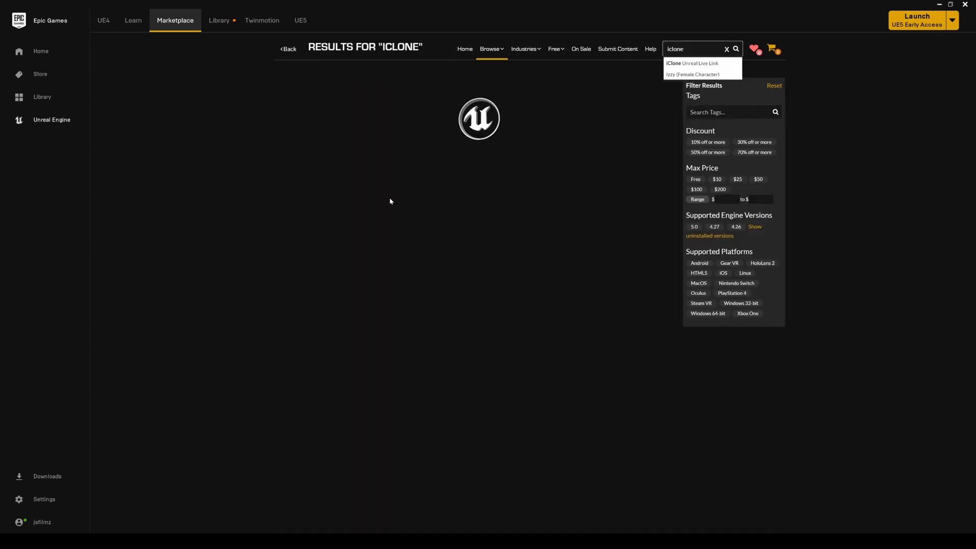
Open the iClone Unreal Live Link product page and install the plugin to the engine.
click(285, 141)
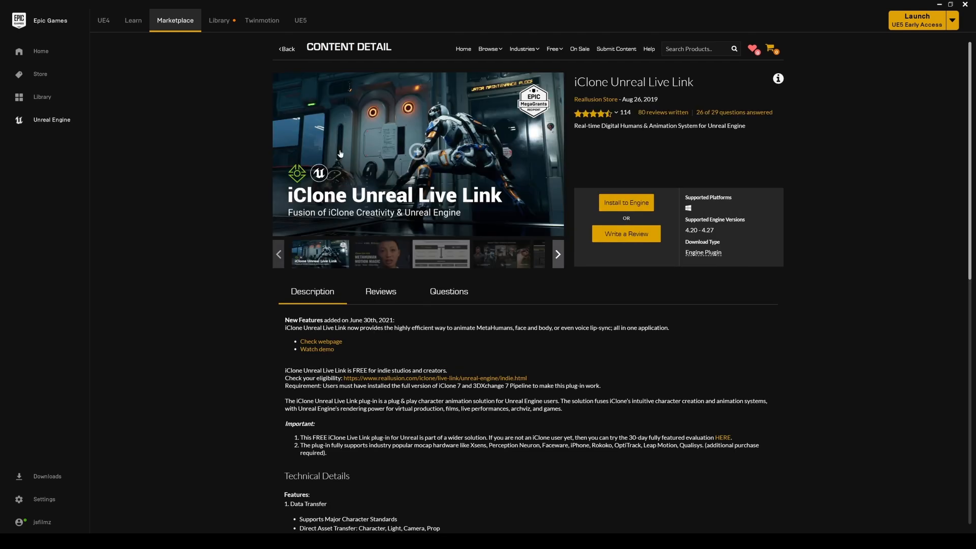
click(626, 203)
click(532, 290)
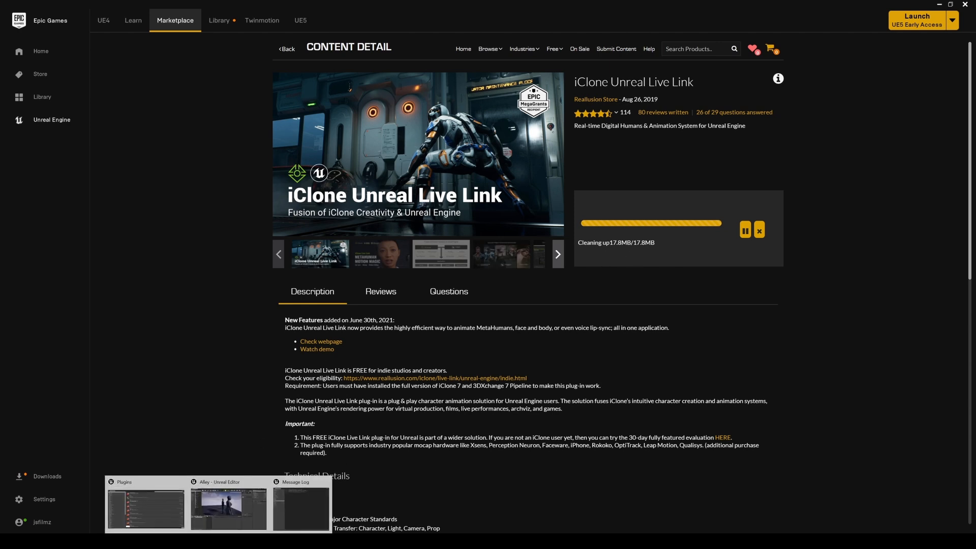
Switch to the Unreal Editor and search its plugin list for the iClone Live Link plugin.
click(284, 494)
click(944, 51)
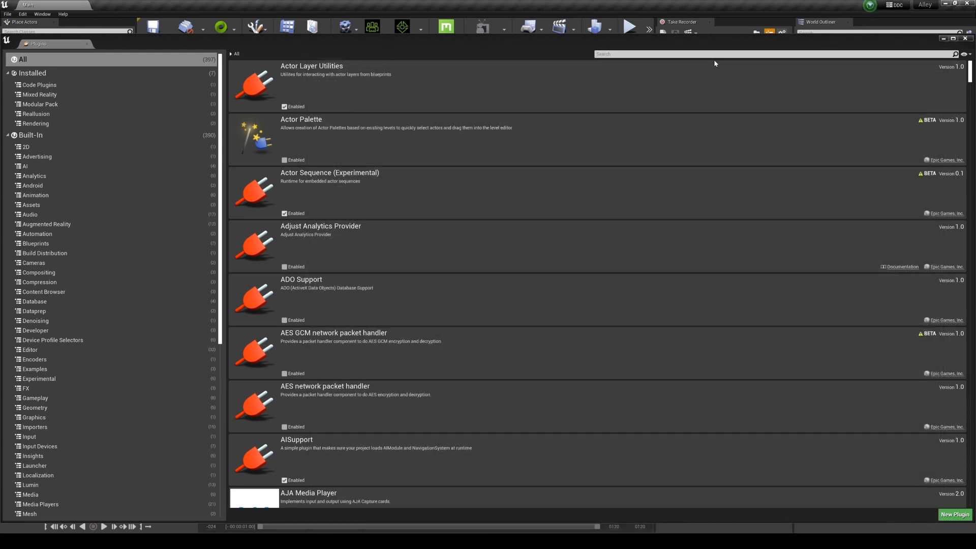
click(713, 54)
text(c)
text(i)
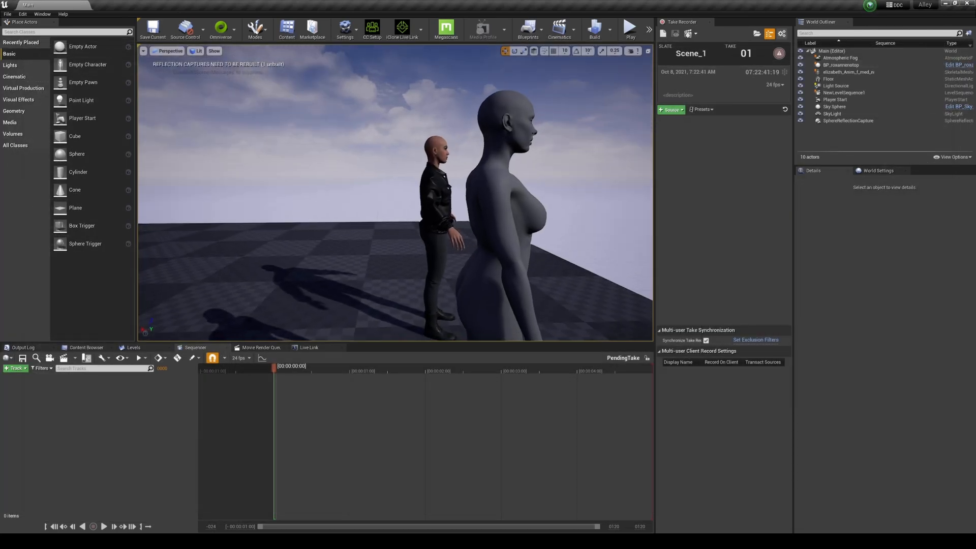
Face the MetaHuman in the viewport and add an iClone LiveLink source to the Live Link sources.
right_drag(395, 193, 264, 207)
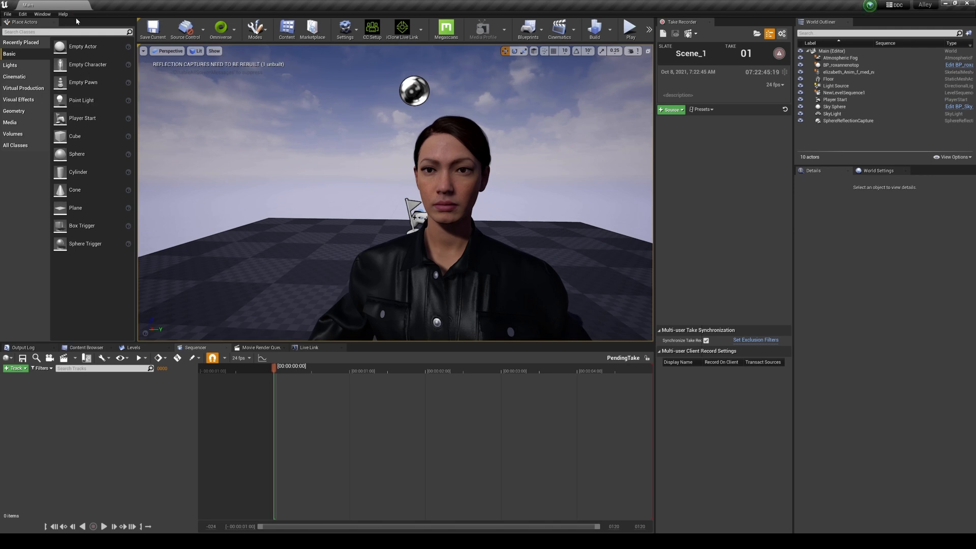
click(42, 14)
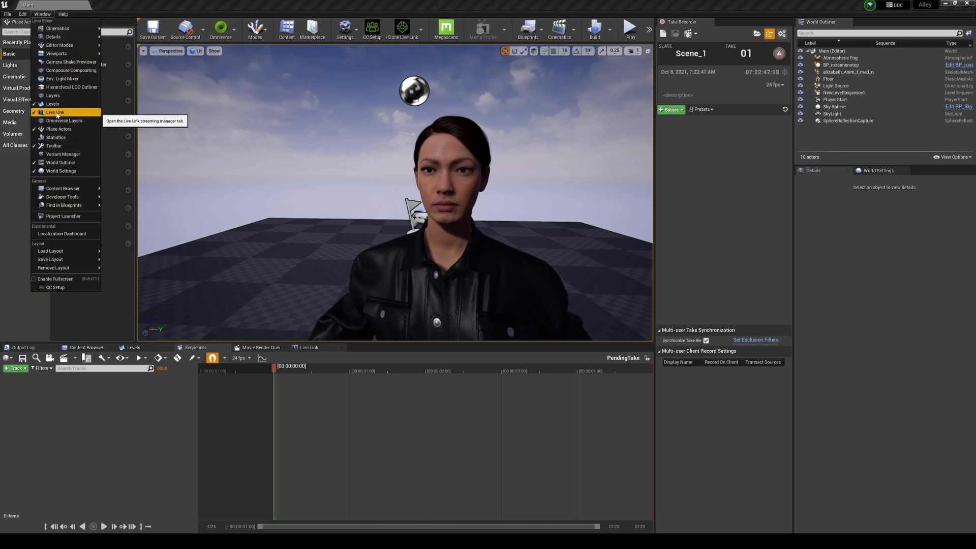
click(309, 349)
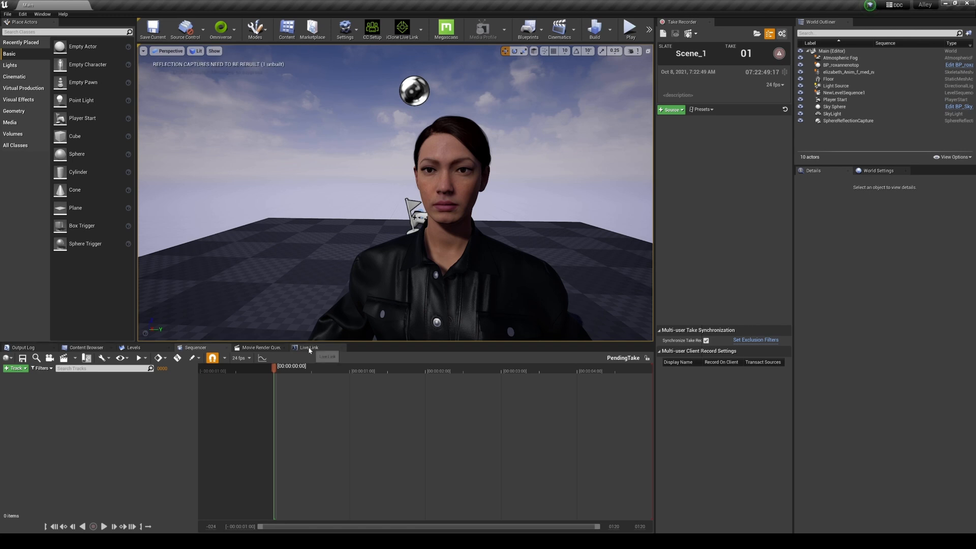
click(309, 349)
click(17, 360)
mouse_move(32, 394)
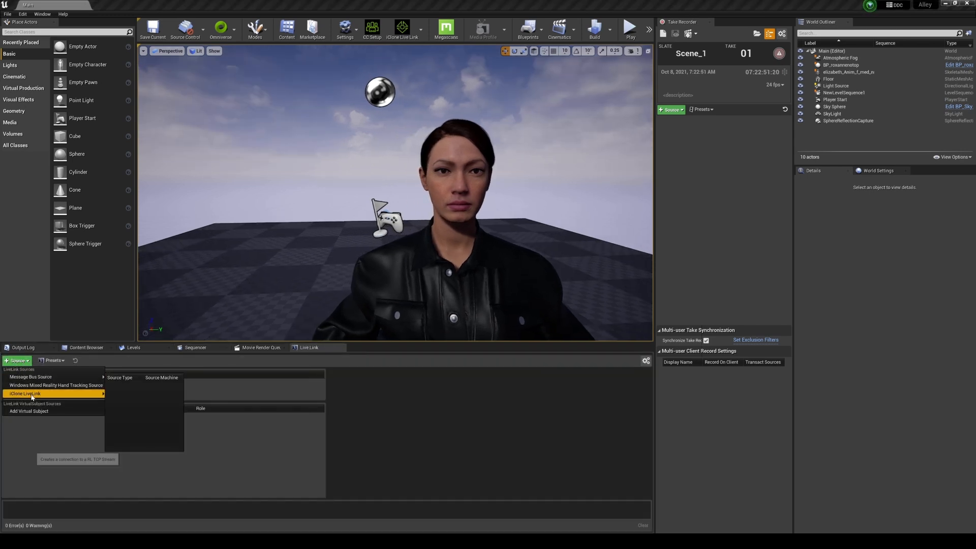
click(159, 404)
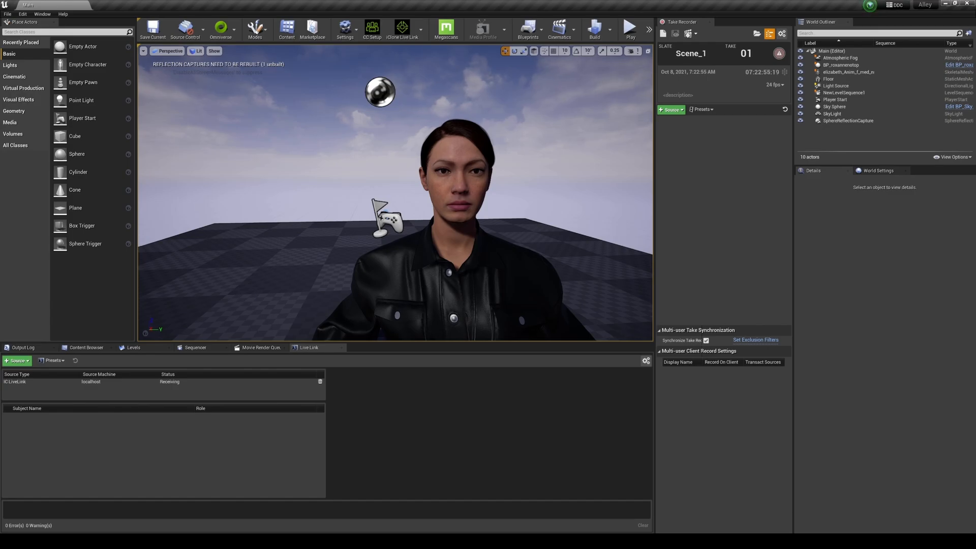
Switch to iClone and return the animation timeline to its first frame.
key(alt+Tab)
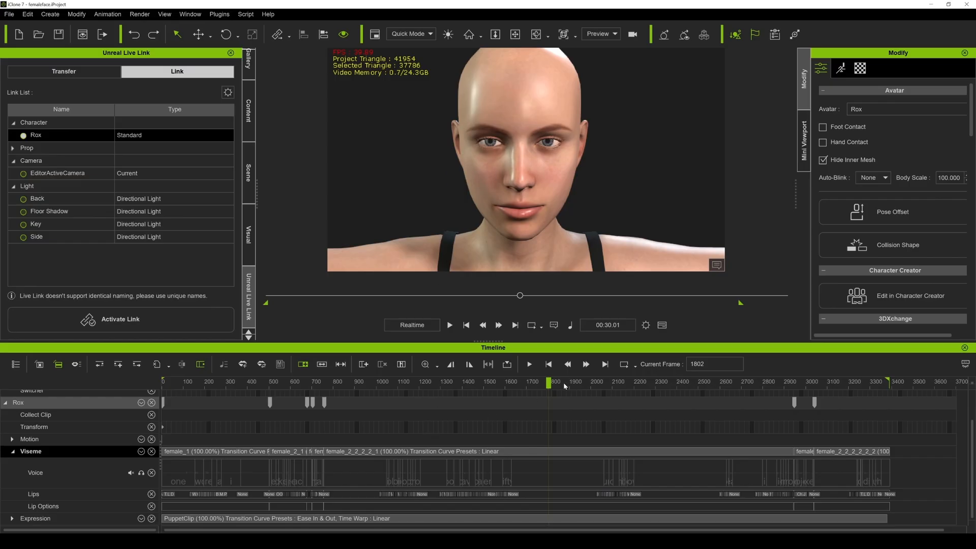
drag(549, 382, 111, 397)
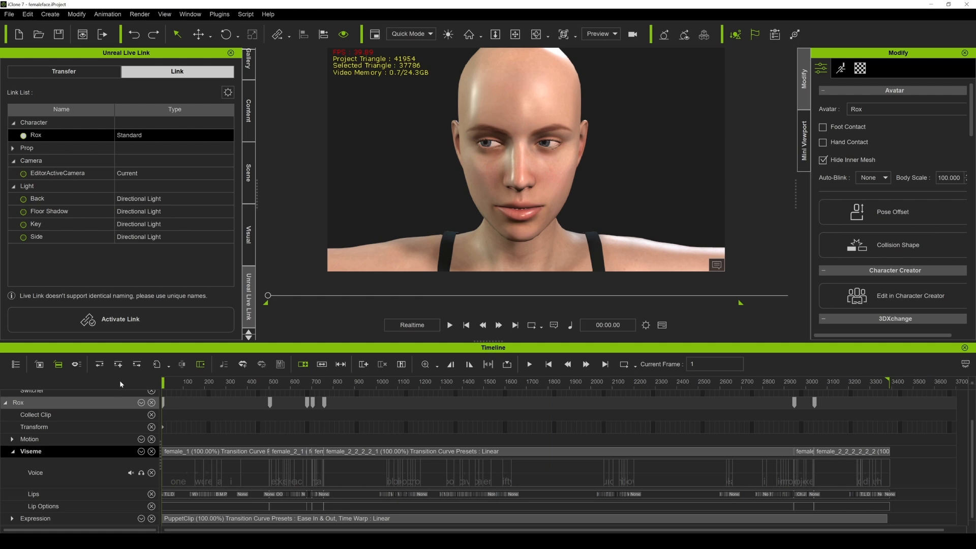
Hide the Unreal Live Link plugin window, open it again and bring it to the front.
click(220, 13)
mouse_move(246, 55)
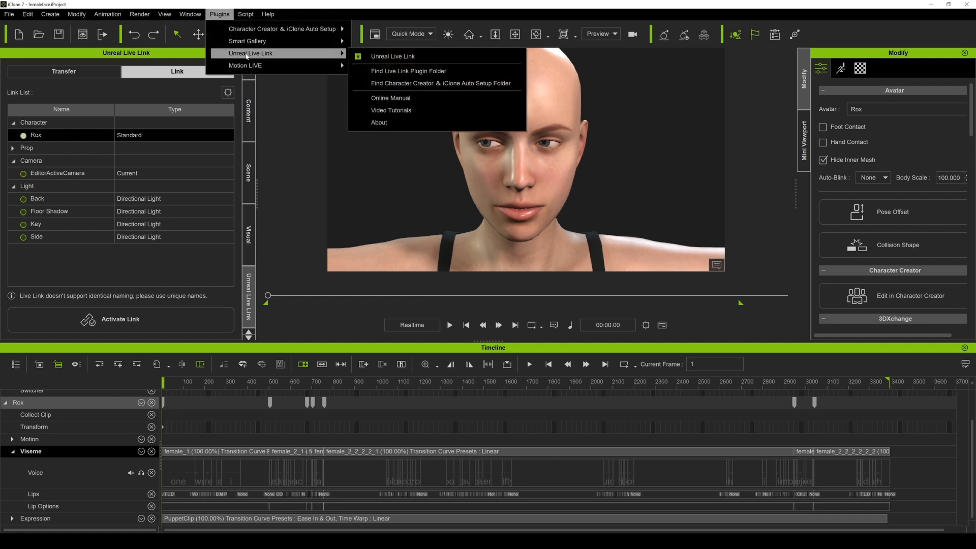
click(398, 58)
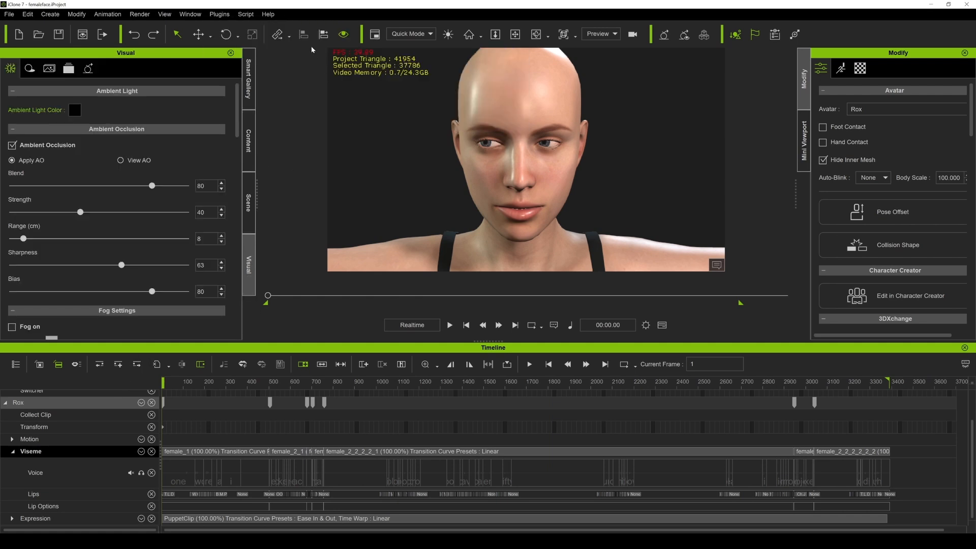
click(220, 13)
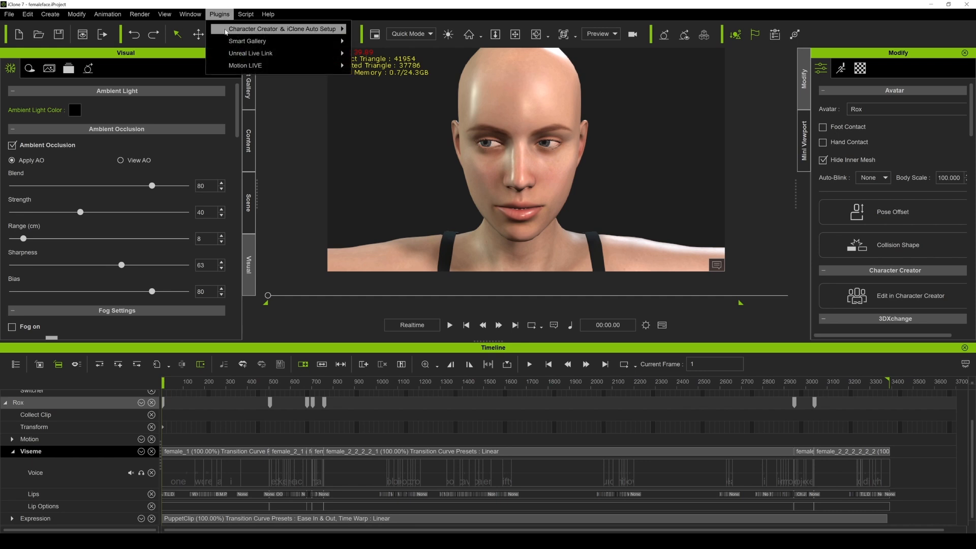
mouse_move(274, 53)
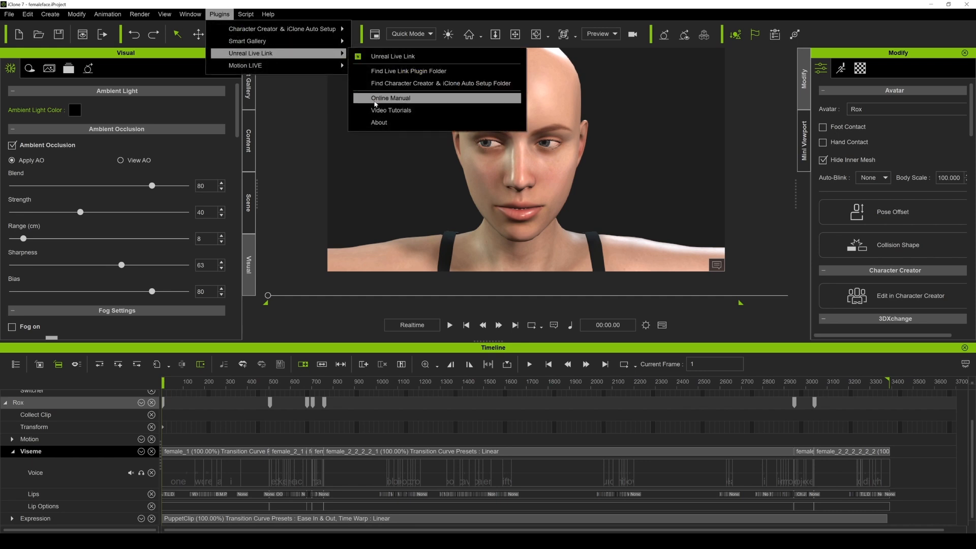
click(385, 57)
click(249, 298)
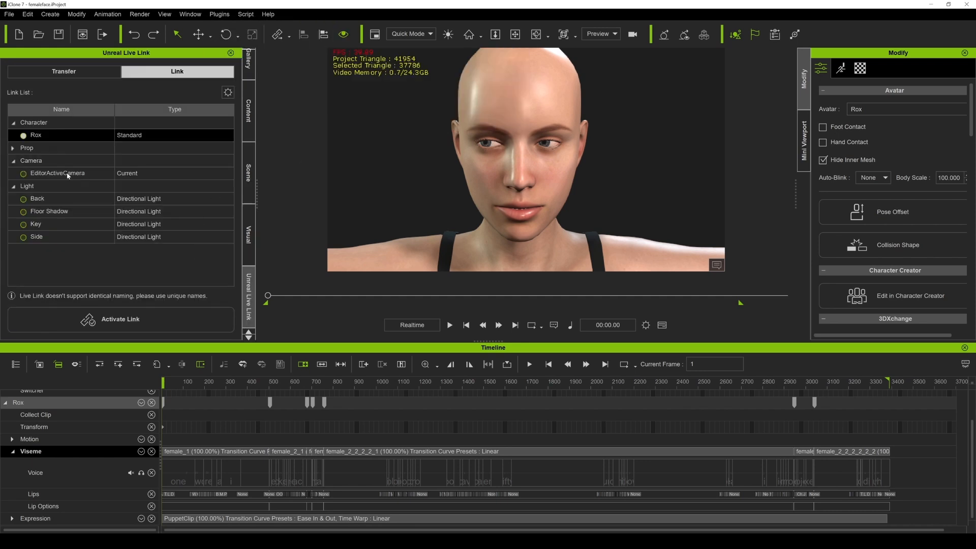
Review the link and transfer settings and activate the Unreal live link for the Rox character.
click(27, 176)
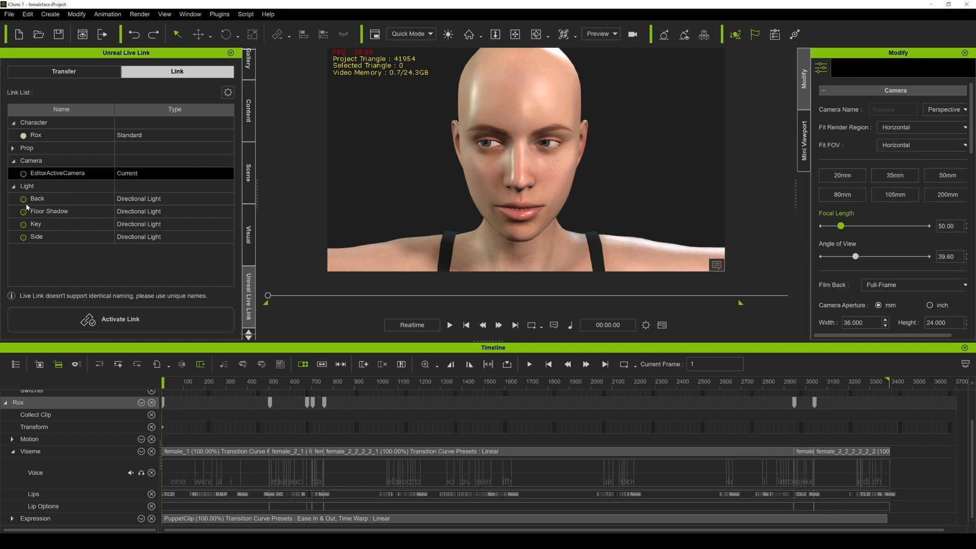
click(92, 74)
click(152, 74)
click(116, 326)
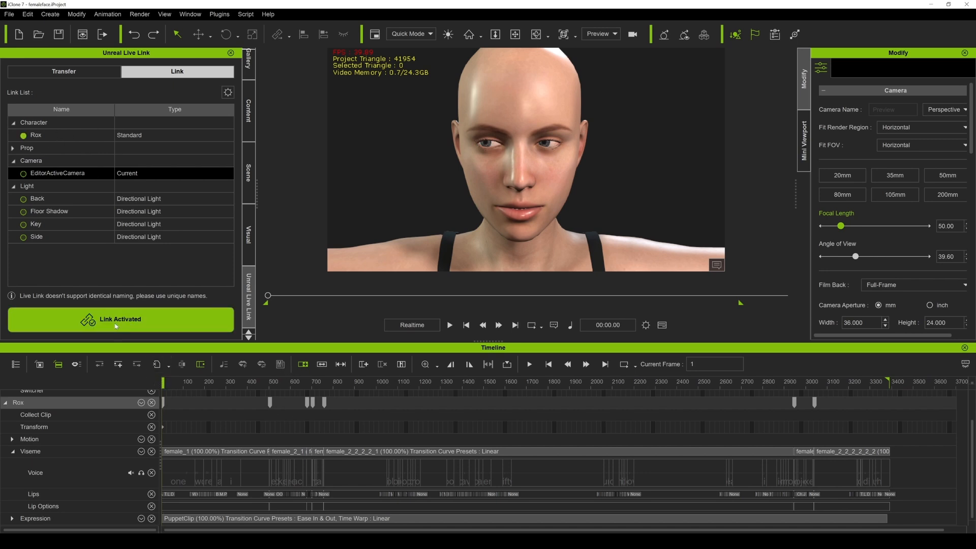
Switch to the Unreal Editor and check the Use Less CPU when in Background preference by searching for "cpu".
mouse_move(219, 541)
click(224, 486)
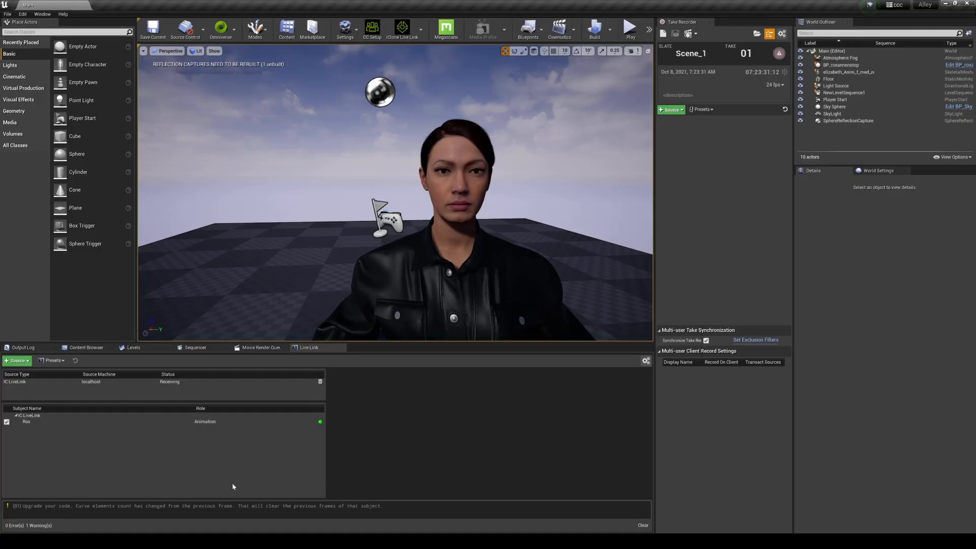
click(22, 14)
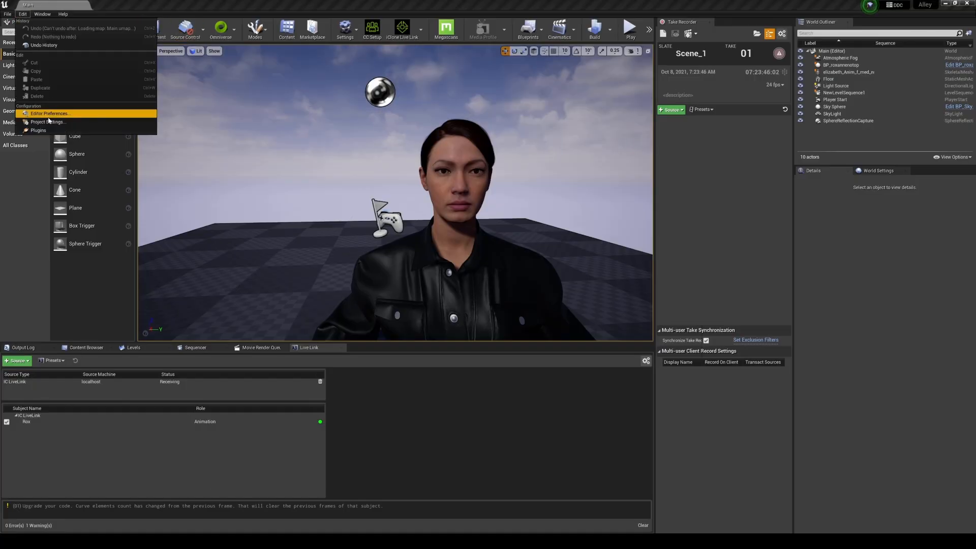
click(48, 113)
text(d)
text(pu)
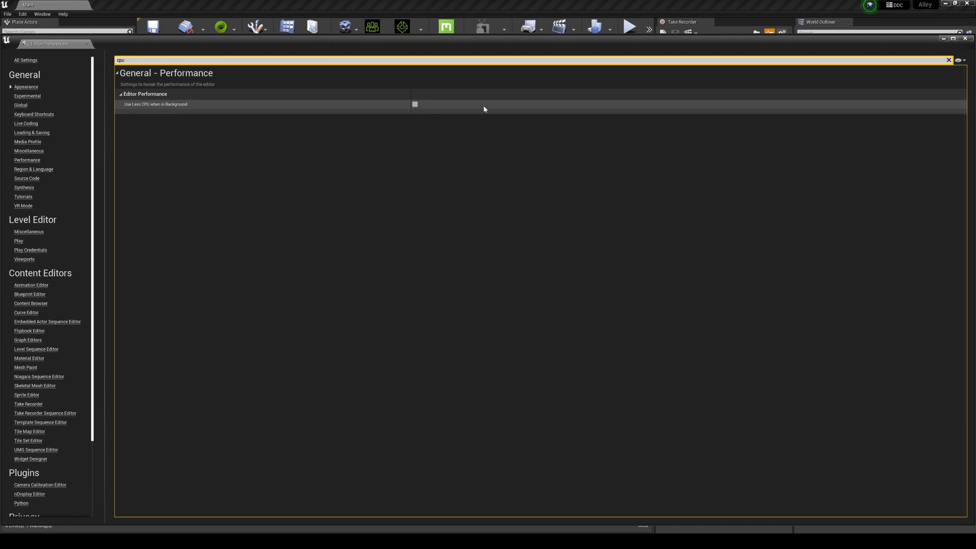
click(965, 39)
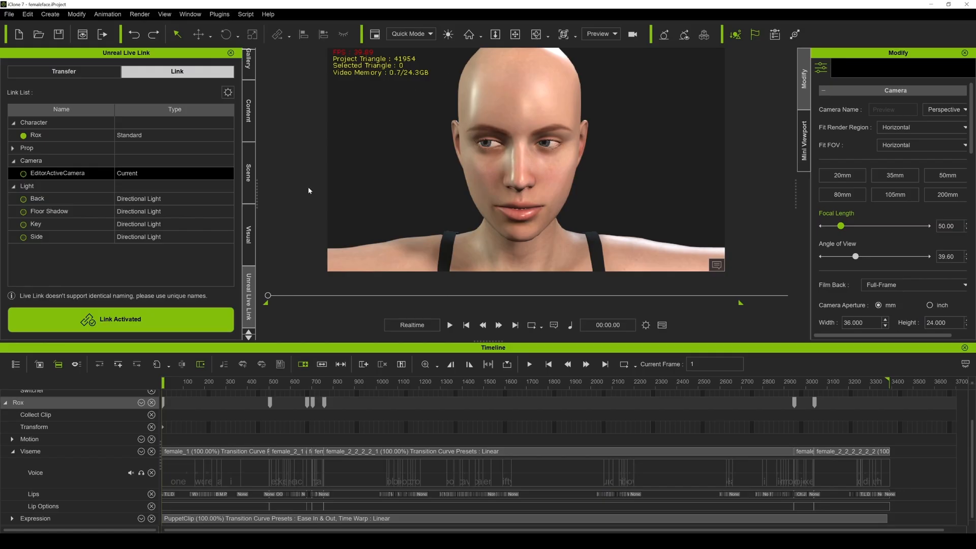
Switch to iClone, set the viewport display quality to Minimal and hide the Timeline.
click(412, 34)
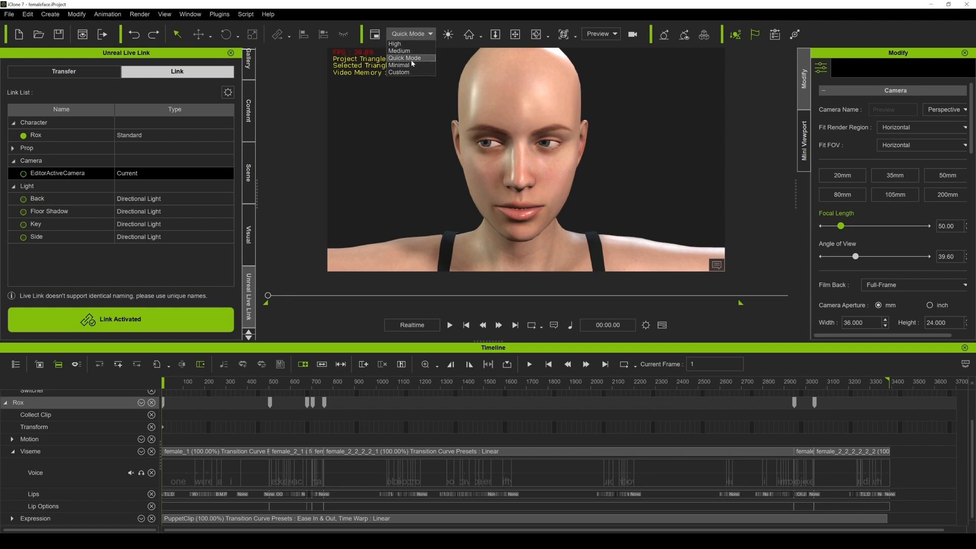
click(407, 66)
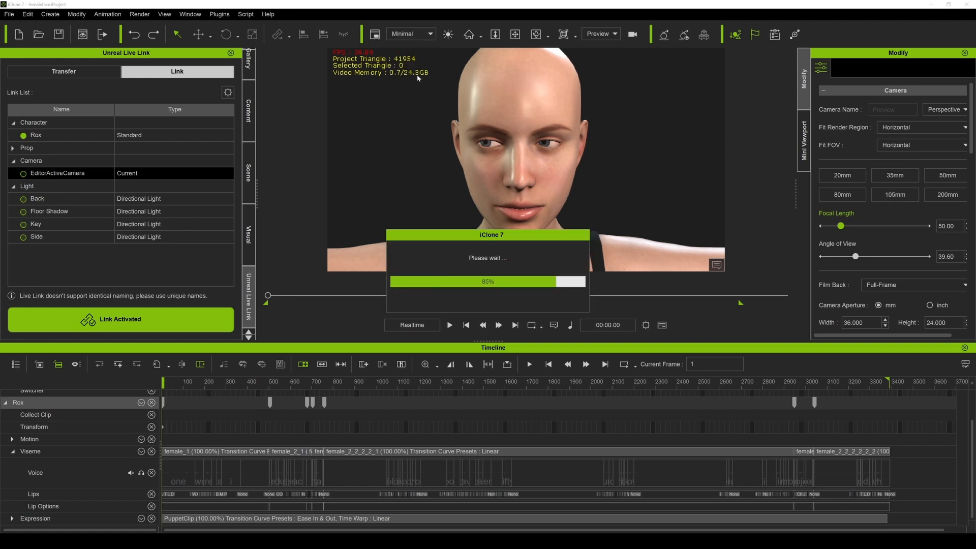
click(197, 15)
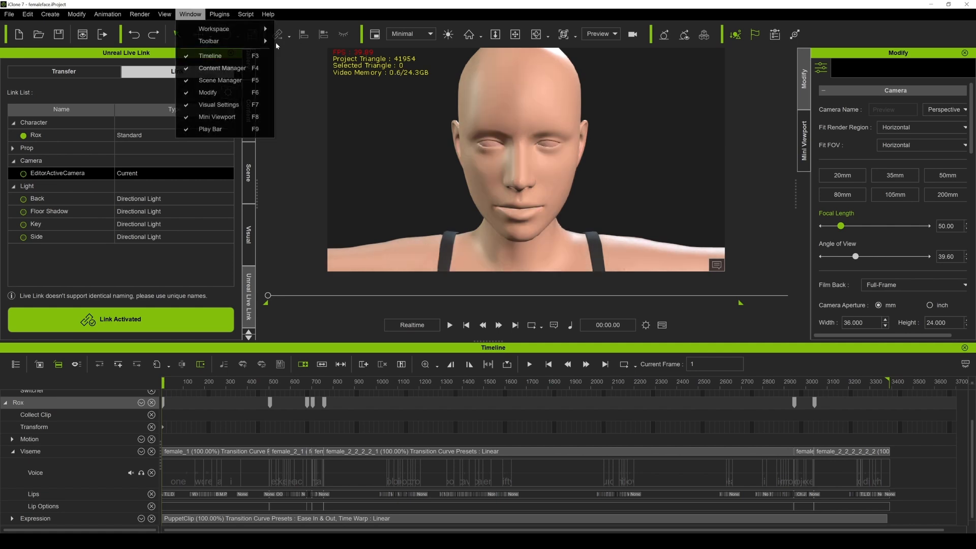
click(223, 58)
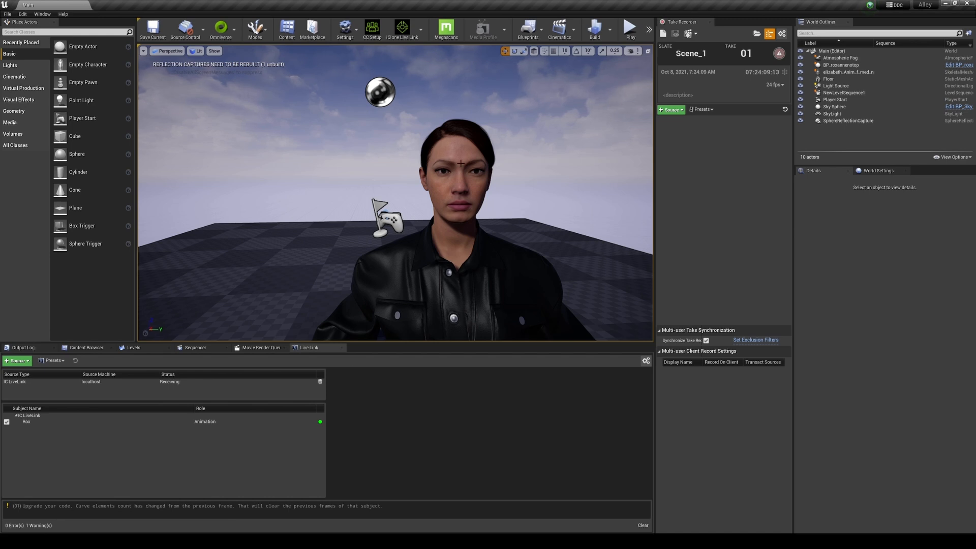
Select the BP_roxannenotop MetaHuman in Unreal and set its Live Link face subject to Rox.
click(460, 164)
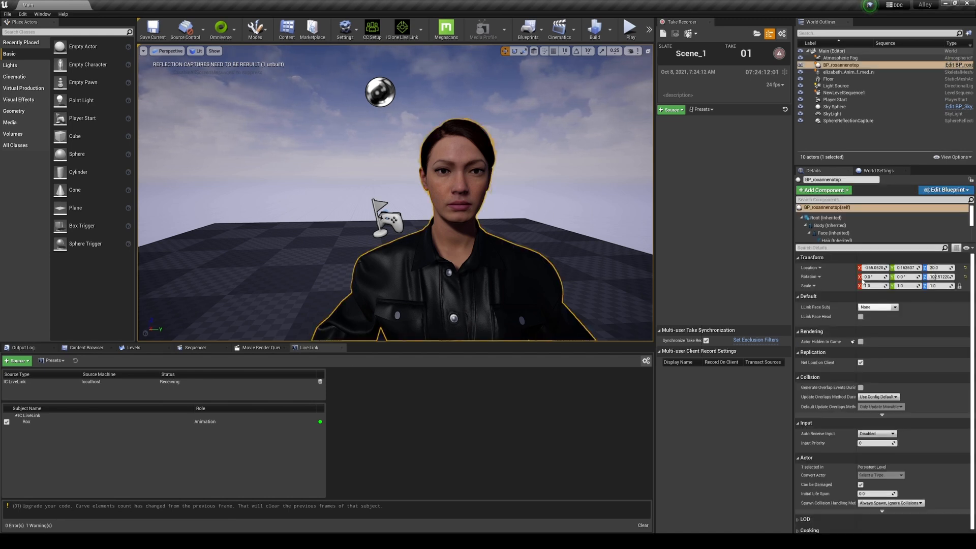
click(893, 307)
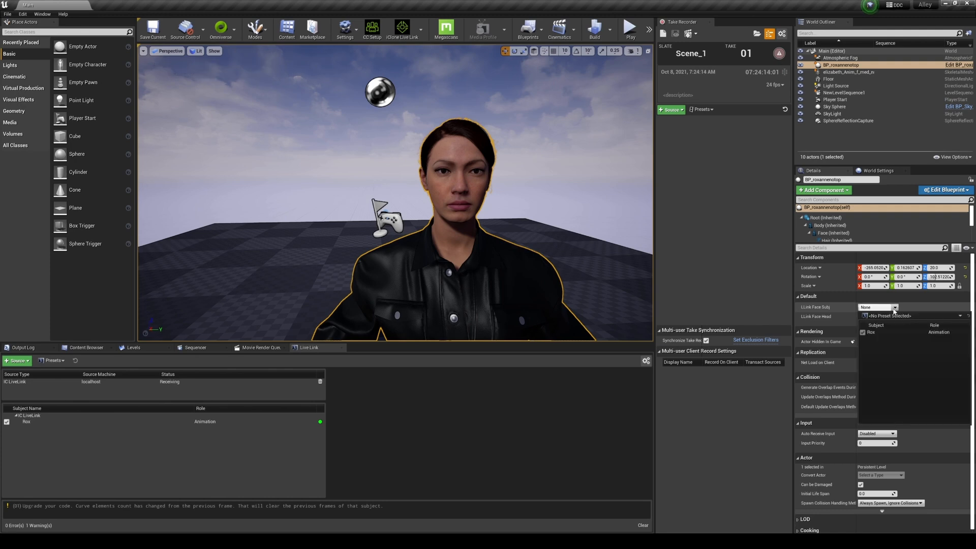
click(881, 331)
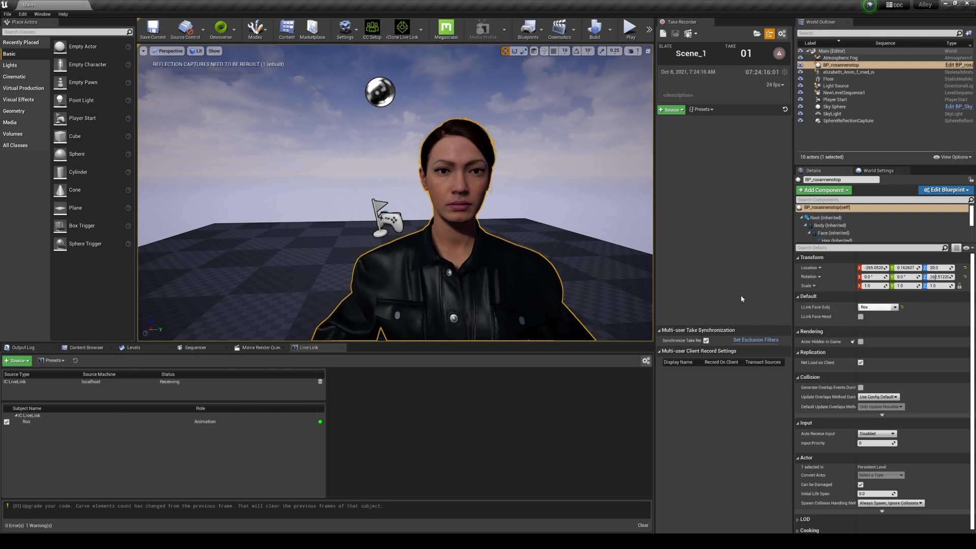
Widen the viewport and start playing the level inside the Unreal Editor.
drag(655, 36, 700, 36)
click(656, 33)
click(699, 95)
Play Rox's facial animation in iClone and minimize it to watch the MetaHuman in the Unreal viewport.
click(427, 541)
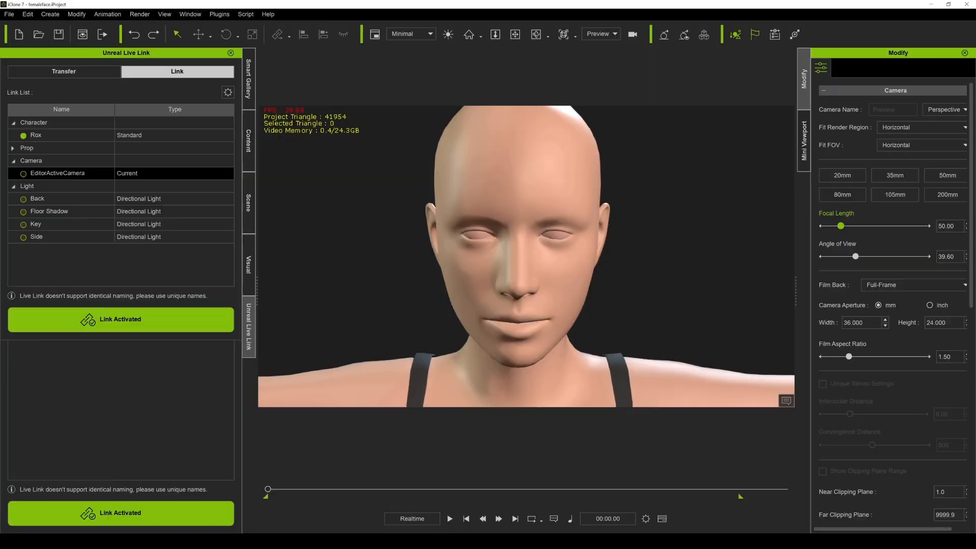
click(450, 520)
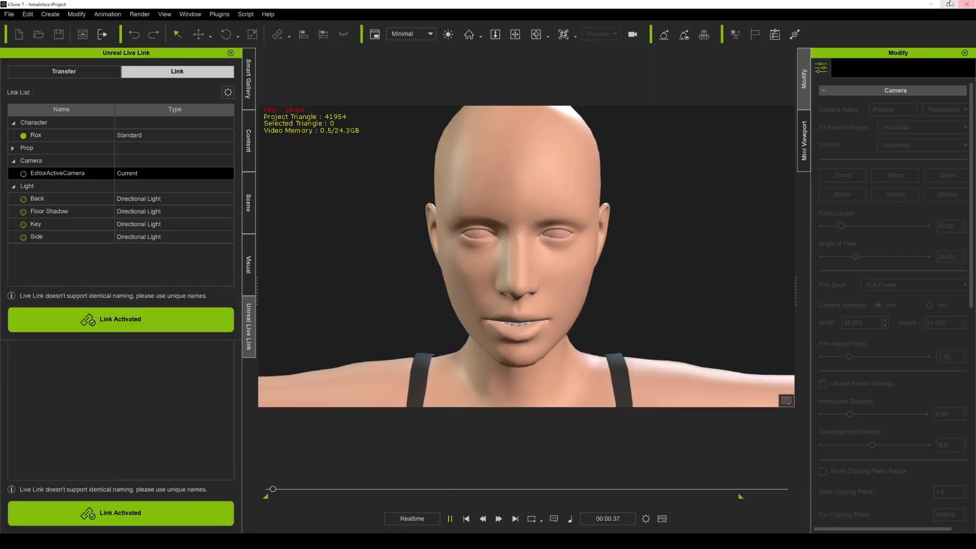
click(931, 5)
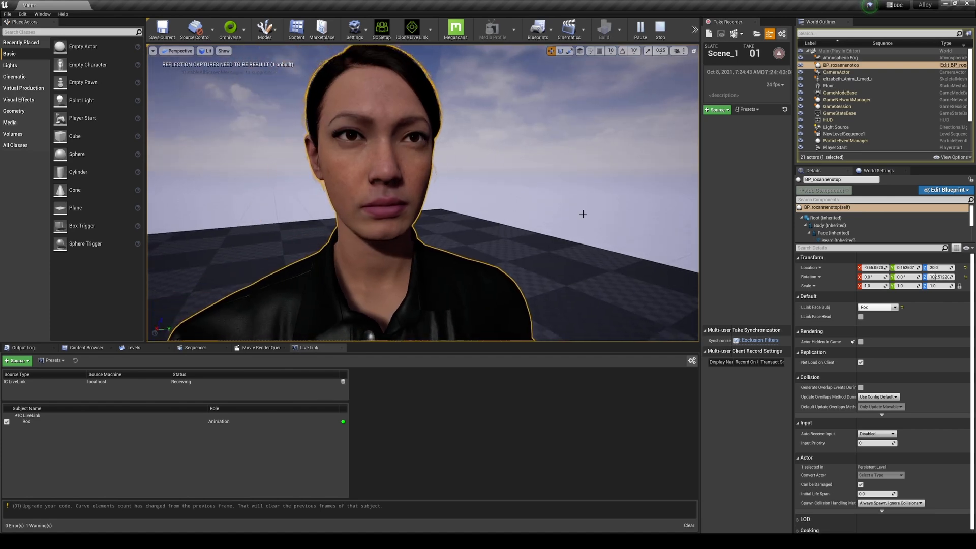
Stop the play session in Unreal and return iClone's playback to the start of the animation.
click(660, 28)
scroll(460, 255, down, 5)
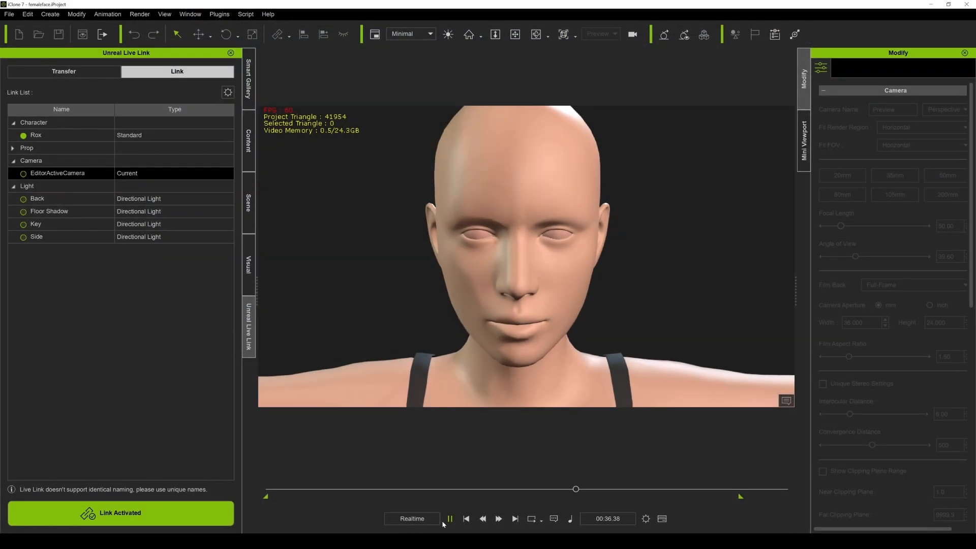
drag(578, 492, 241, 492)
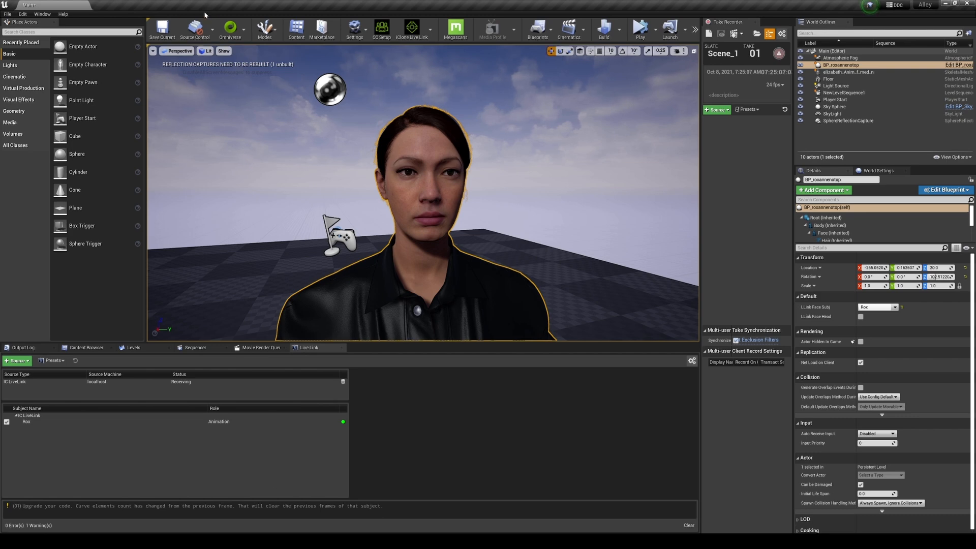
Switch the Unreal viewport to Unlit shading and widen the Take Recorder area.
click(205, 51)
click(217, 75)
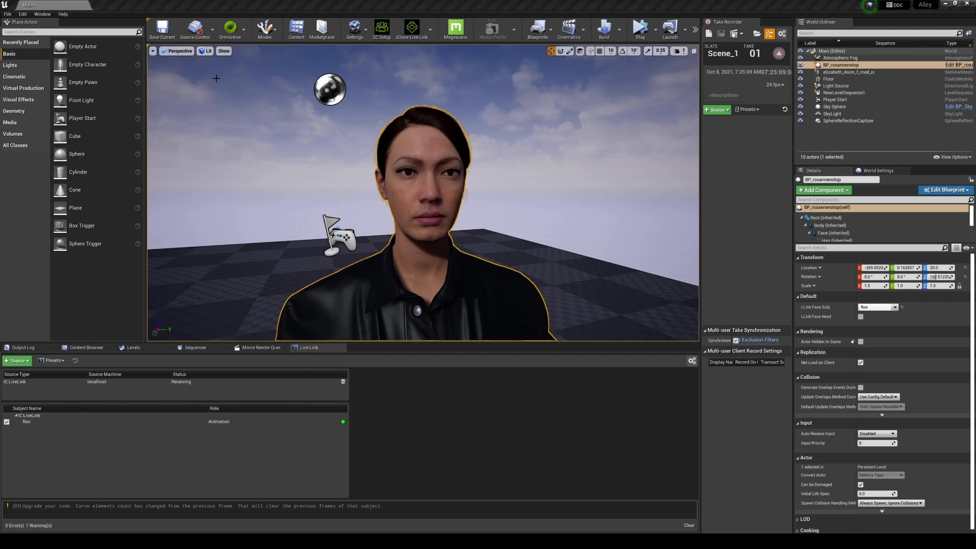
right_drag(471, 186, 466, 178)
key(w)
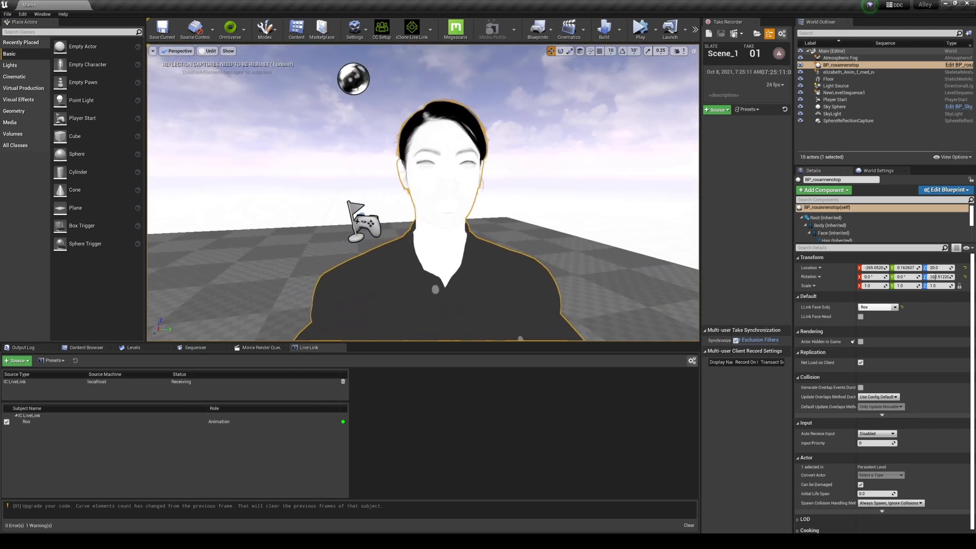
drag(701, 91, 626, 88)
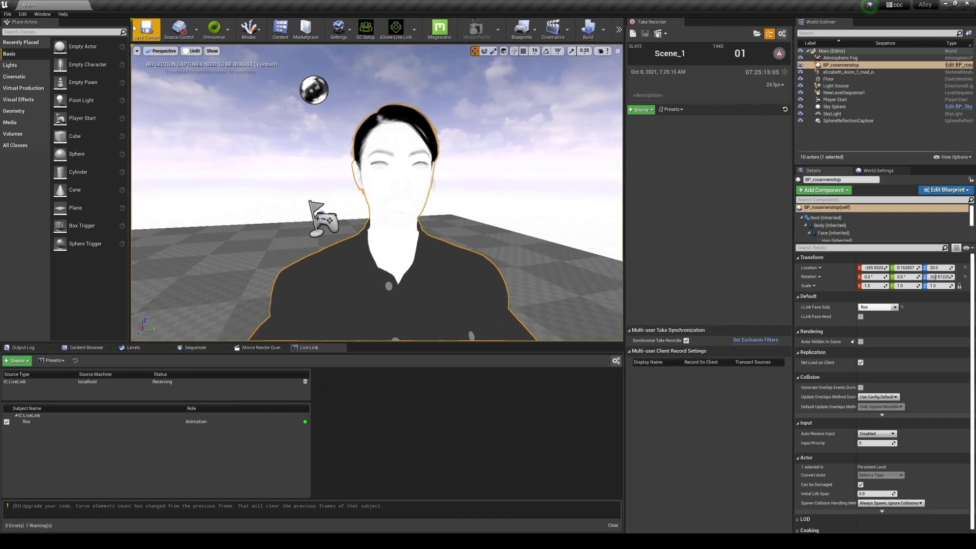
Bring up the Take Recorder and add the selected BP_roxannenotop actor as a recording source.
click(43, 14)
mouse_move(51, 29)
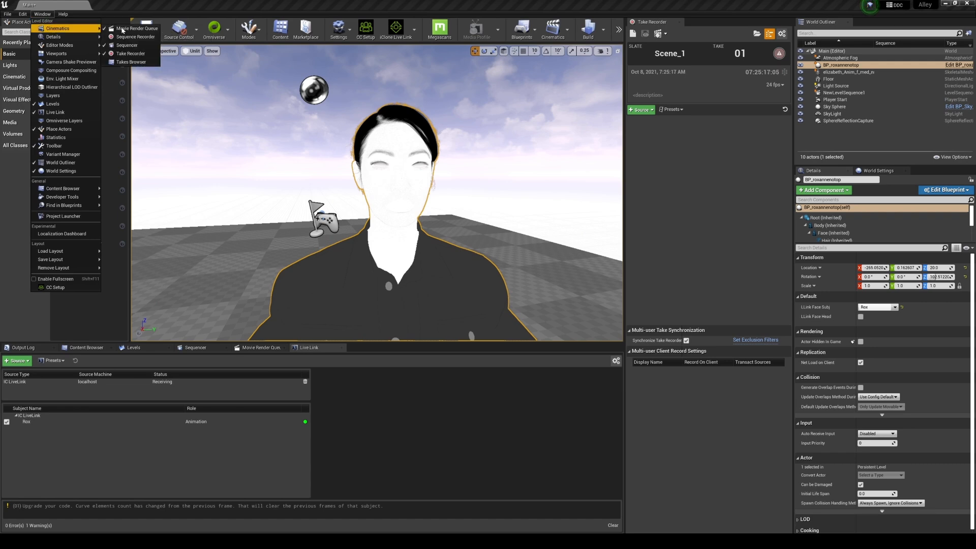
click(130, 54)
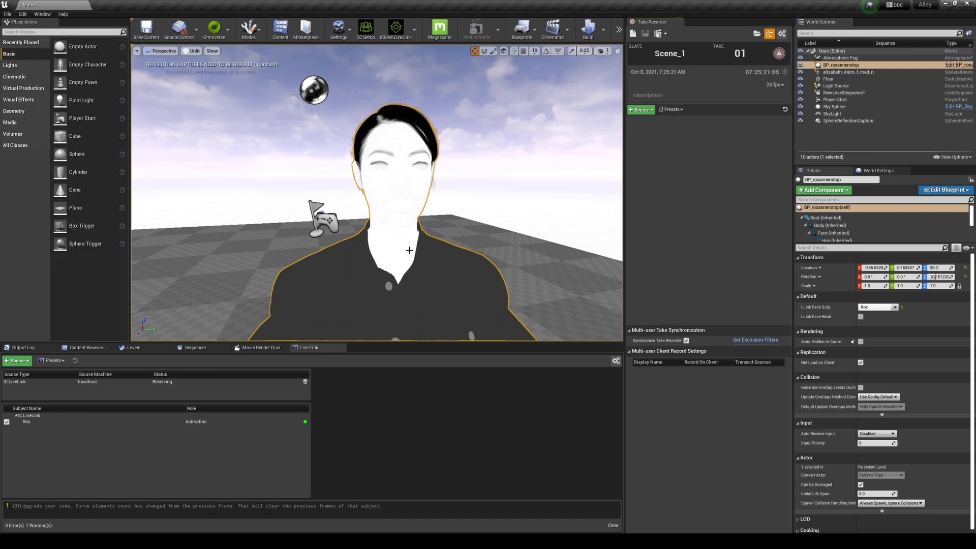
click(640, 110)
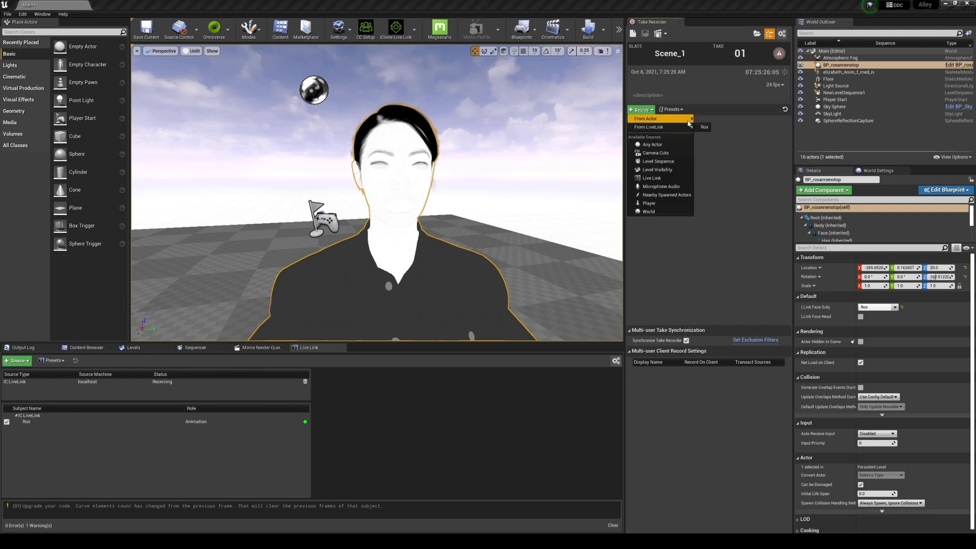
mouse_move(661, 118)
click(715, 119)
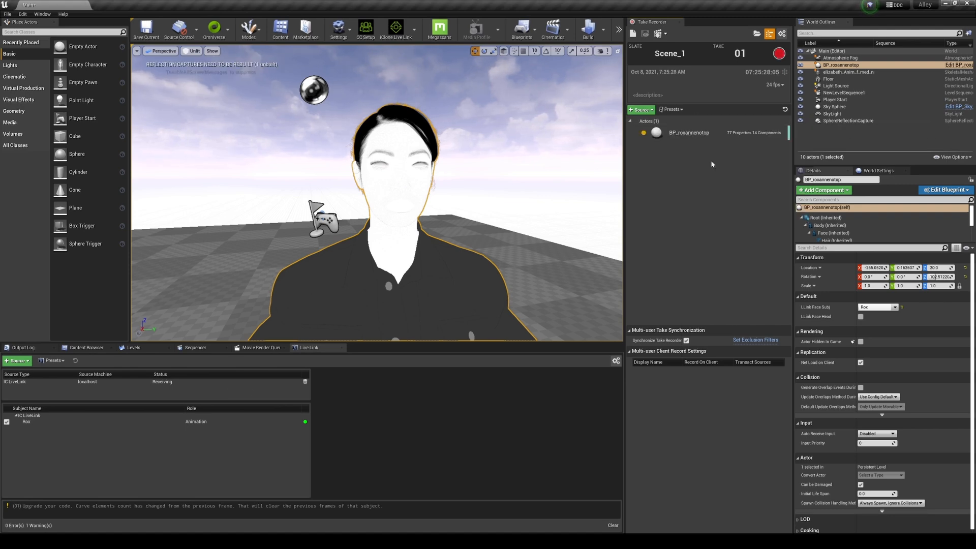
Enlarge the Take Recorder's source settings, expand BP_roxannenotop's recorded properties and turn off Reduce Keys.
drag(626, 172, 567, 173)
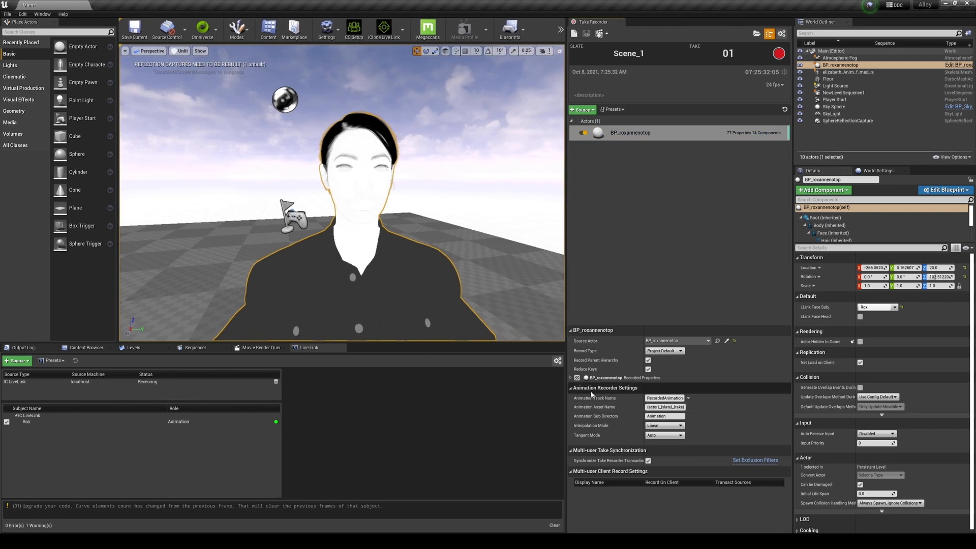
click(569, 378)
scroll(589, 401, down, 1)
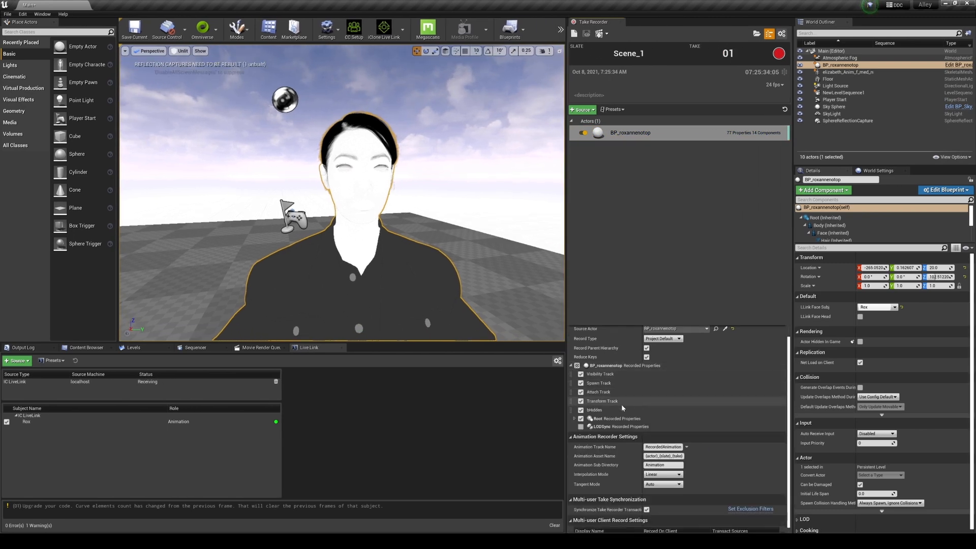
scroll(574, 422, down, 1)
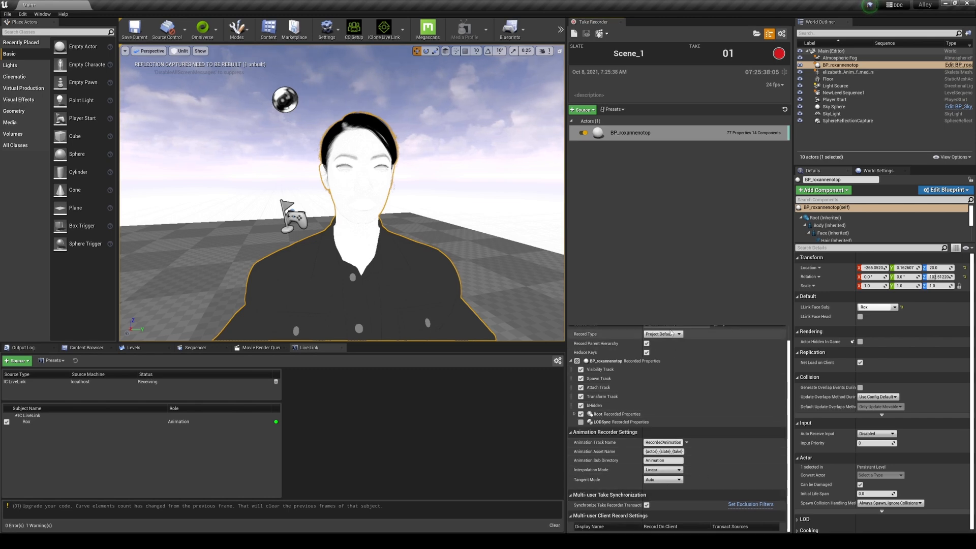
drag(692, 324, 687, 201)
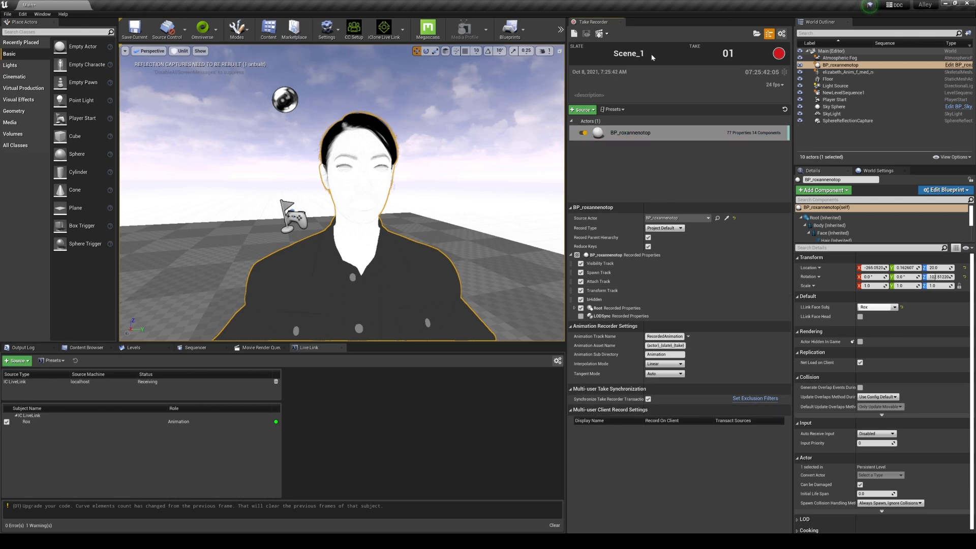
click(648, 246)
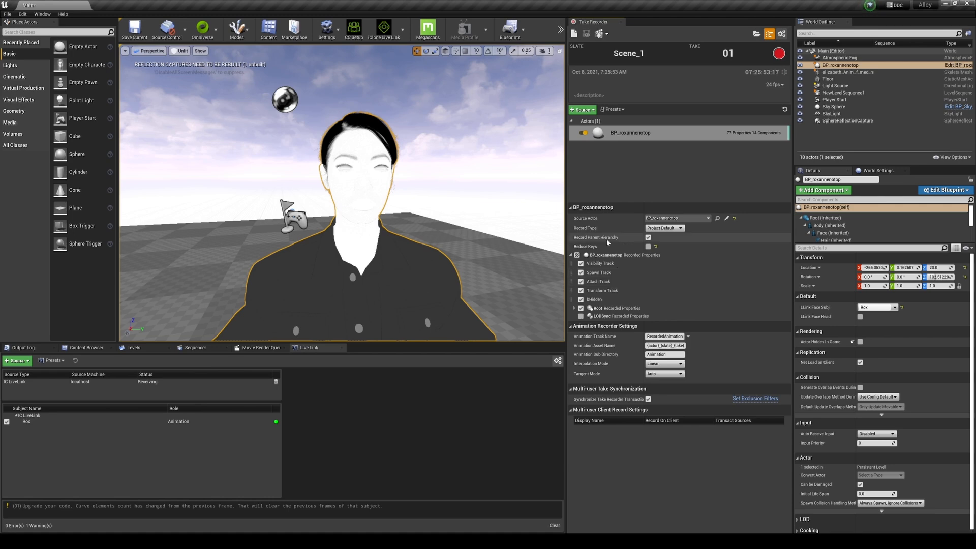
Exclude the Torso, Legs, Feet and the face's Hair properties from BP_roxannenotop's recording.
click(574, 308)
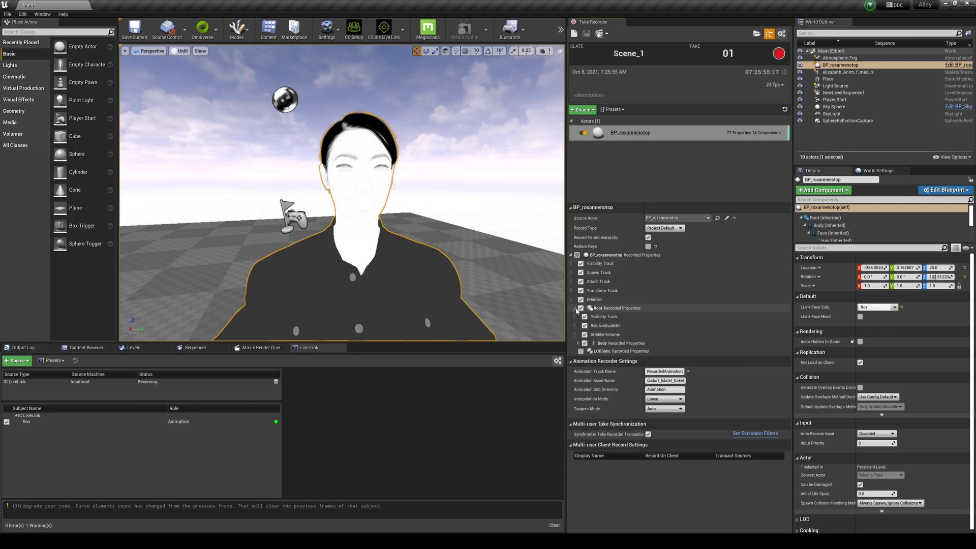
click(580, 343)
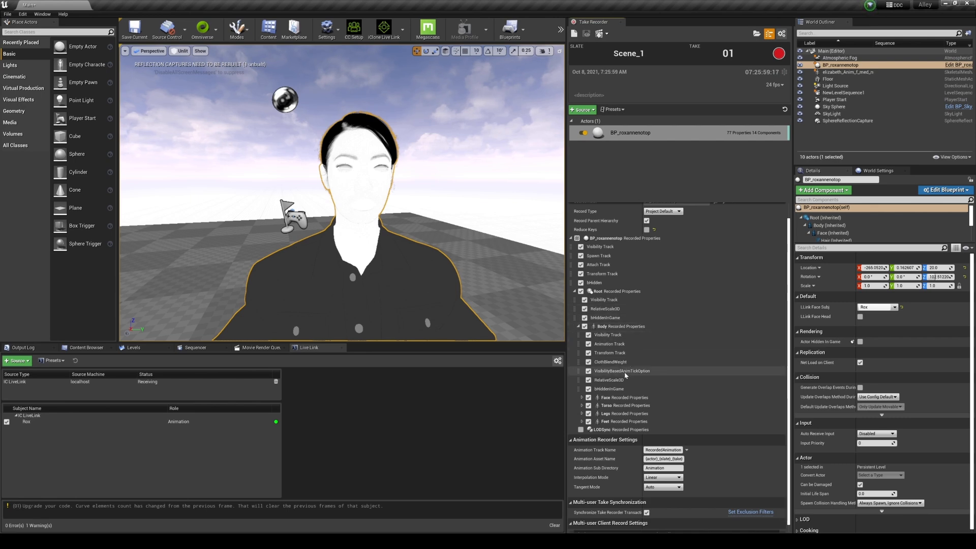
click(589, 413)
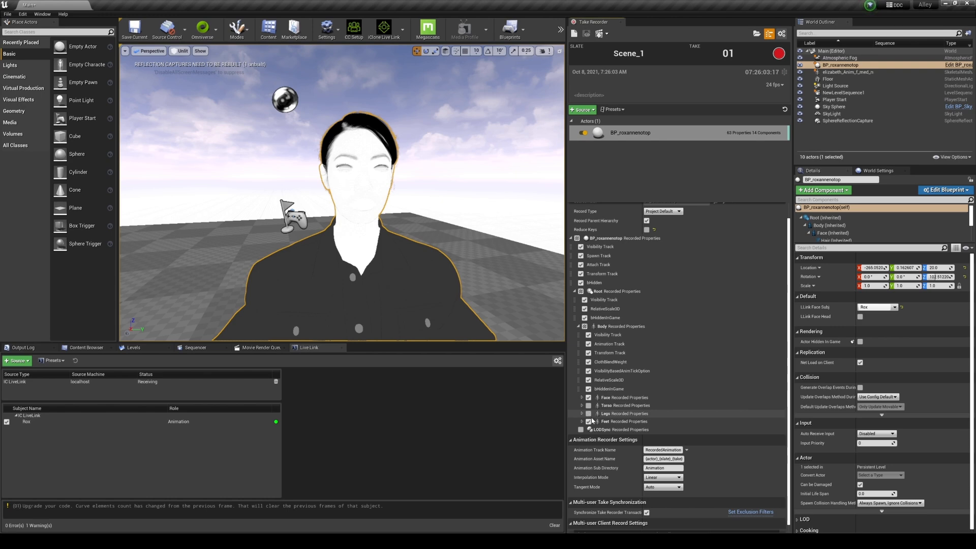
click(582, 398)
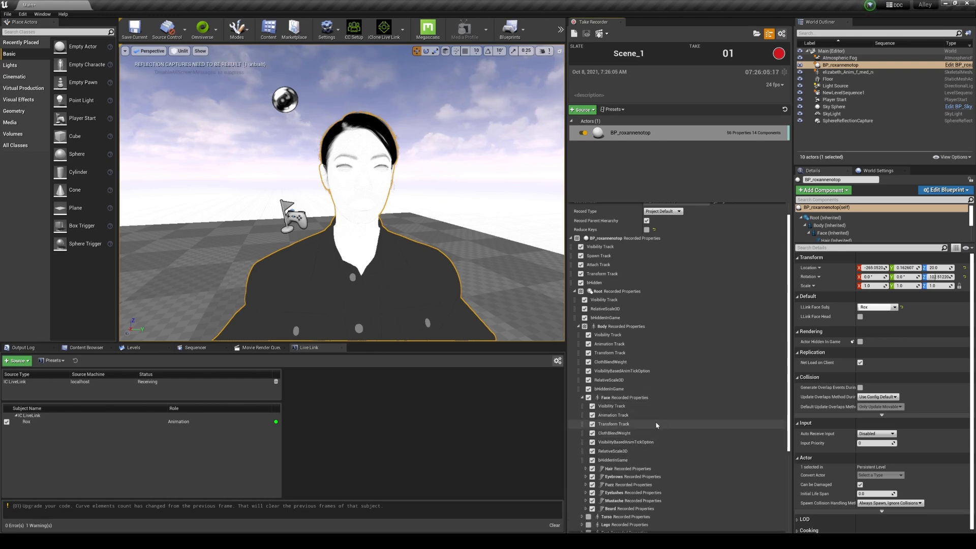
scroll(649, 436, down, 2)
scroll(650, 447, down, 1)
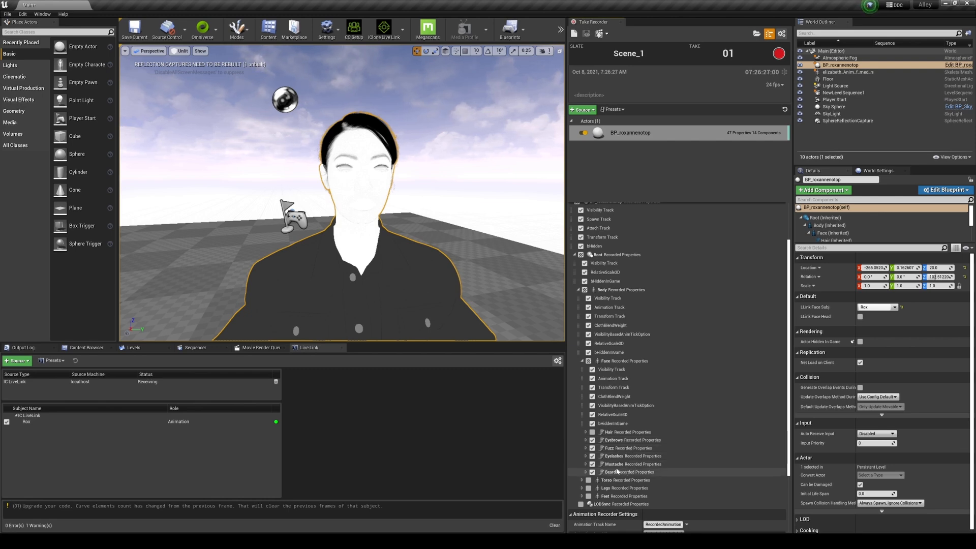
scroll(626, 219, up, 3)
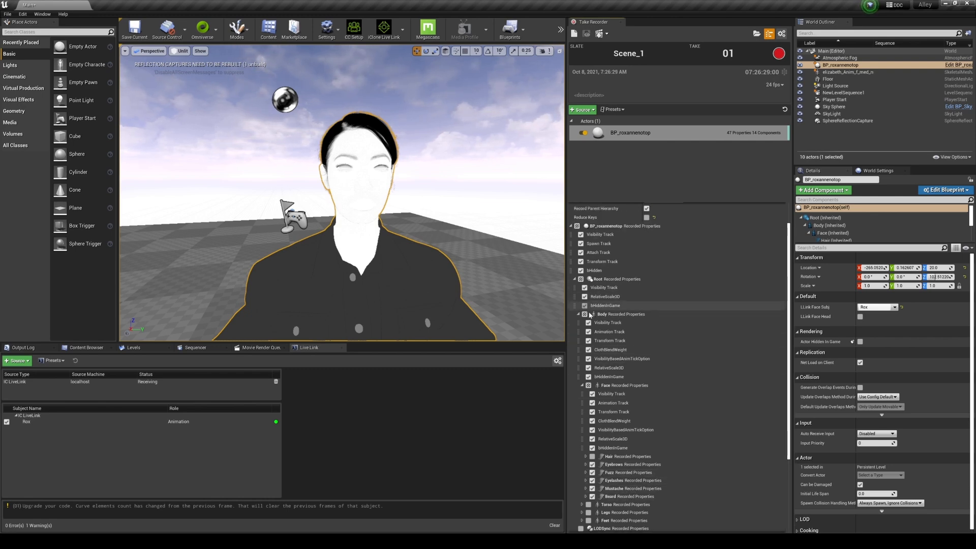
click(571, 255)
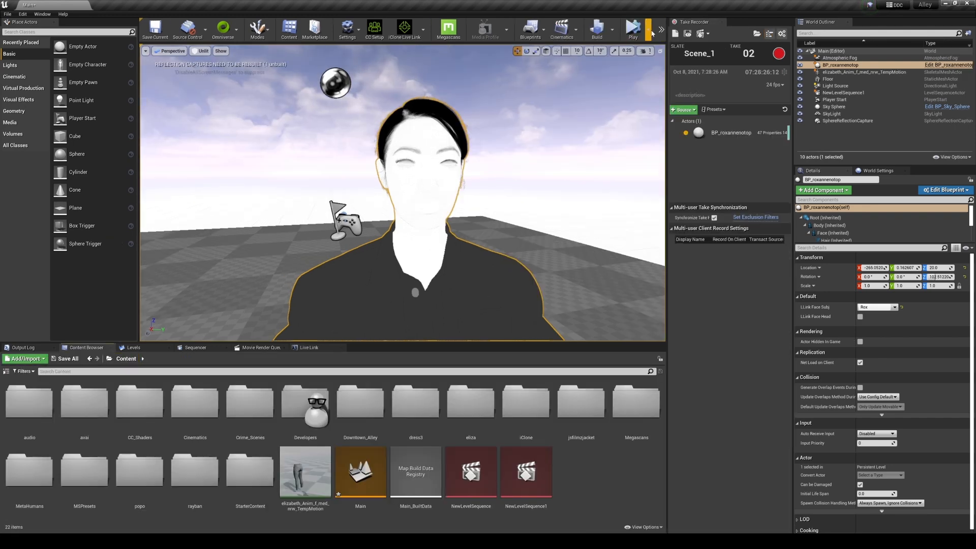
Run the level, start recording take 02 of Scene_1, and play Rox's facial animation in iClone from the beginning.
click(648, 30)
click(662, 96)
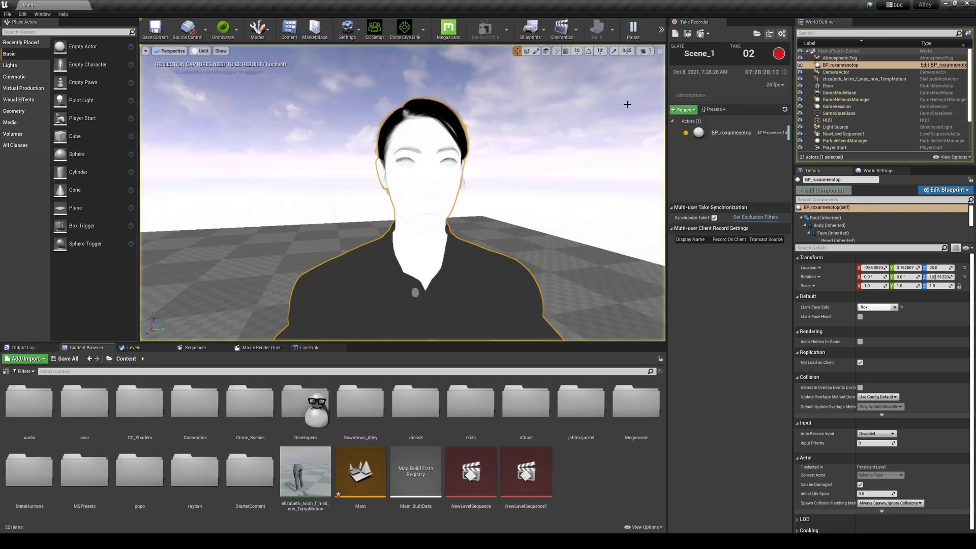
click(780, 59)
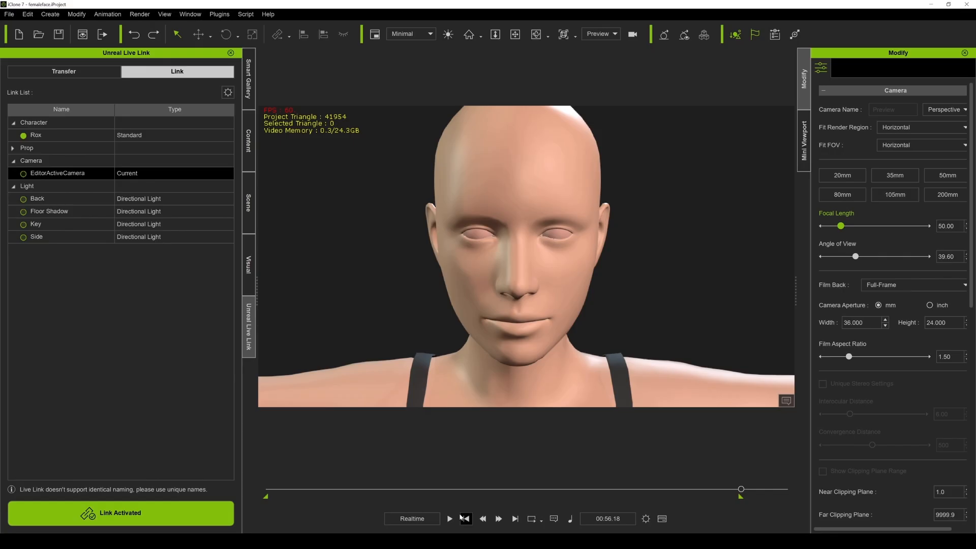
click(449, 519)
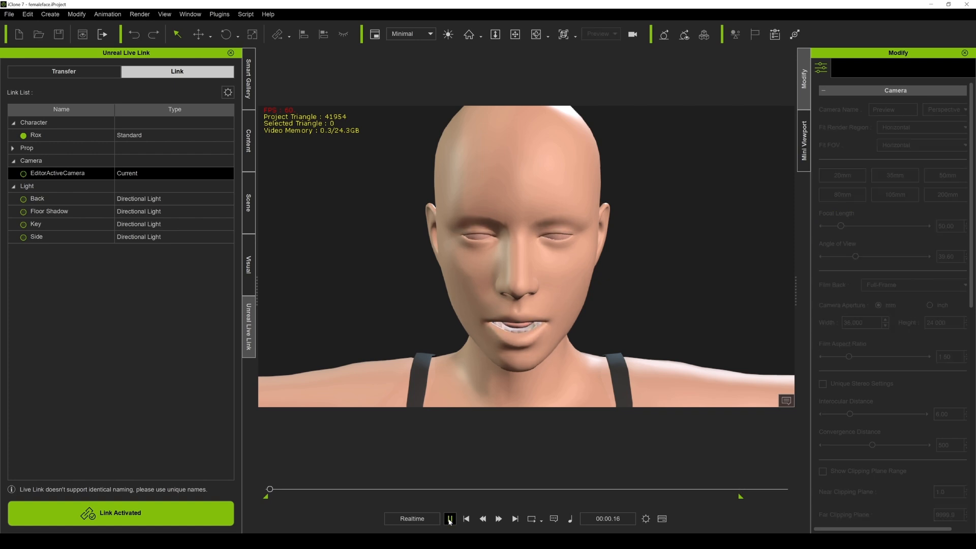
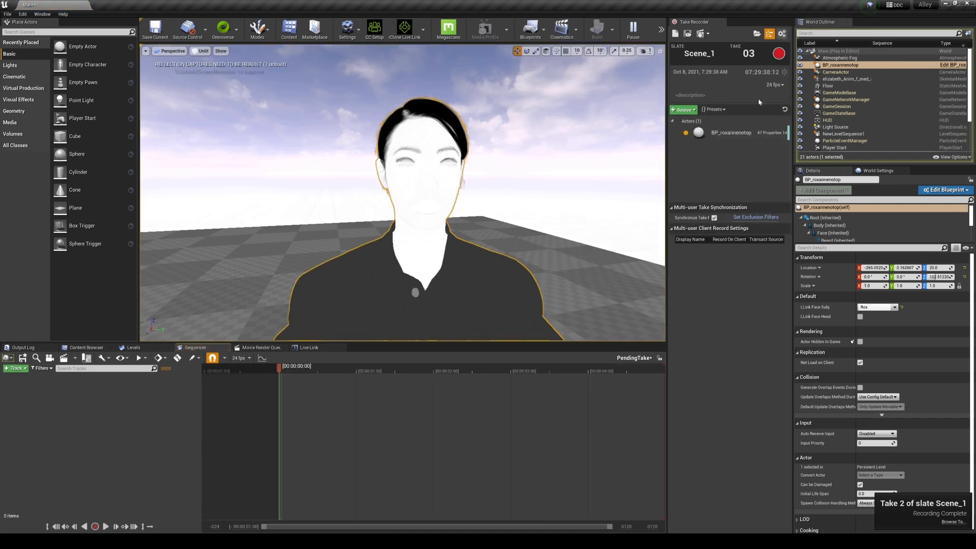
Open the recorded take Scene_1_02 in the Unreal sequencer and switch the viewport to Lit shading.
click(953, 522)
double_click(87, 401)
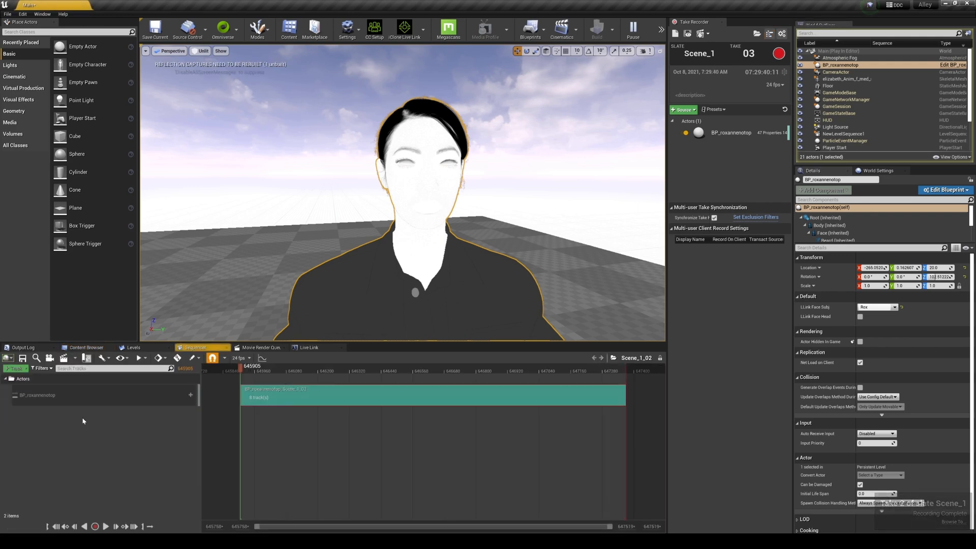
click(202, 51)
click(218, 65)
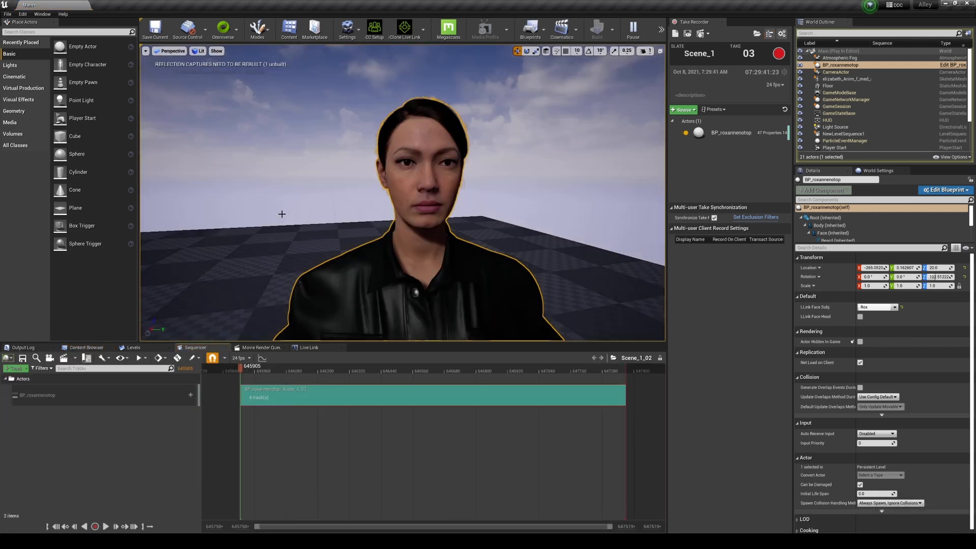
Play back and scrub the Scene_1_02 take to review the MetaHuman's recorded facial animation.
key(space)
click(259, 371)
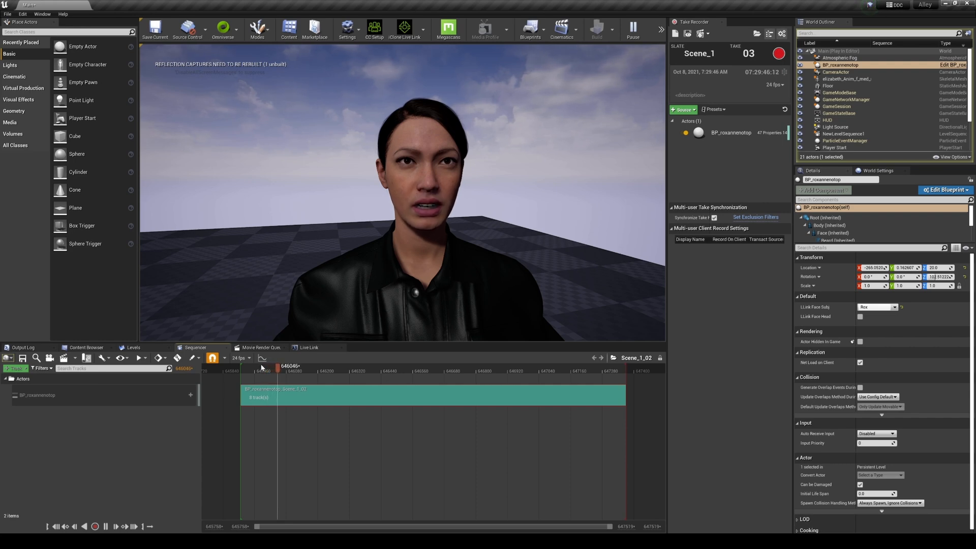
key(space)
drag(283, 368, 275, 368)
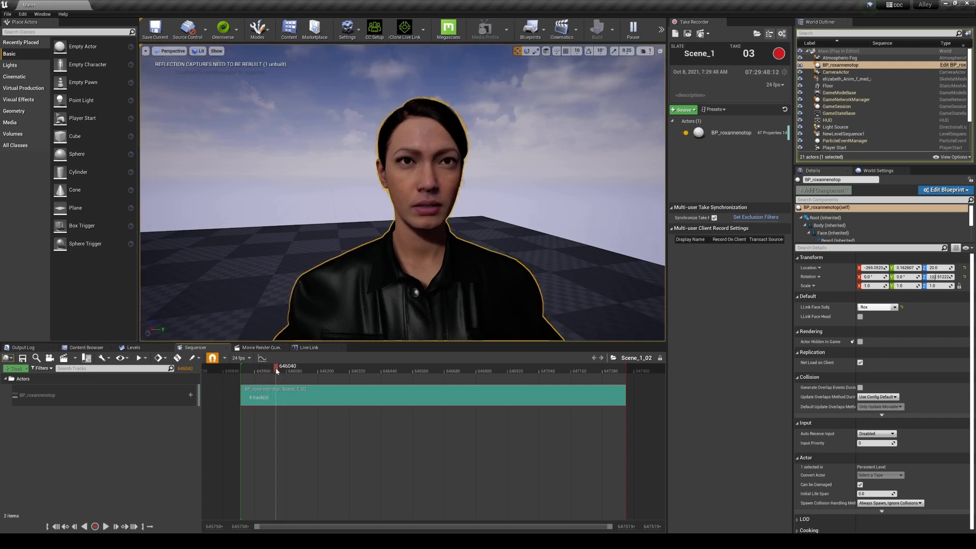
Browse the Animation folder inside Scene_1_02_Subscenes to inspect the recorded body and face animation assets.
click(85, 349)
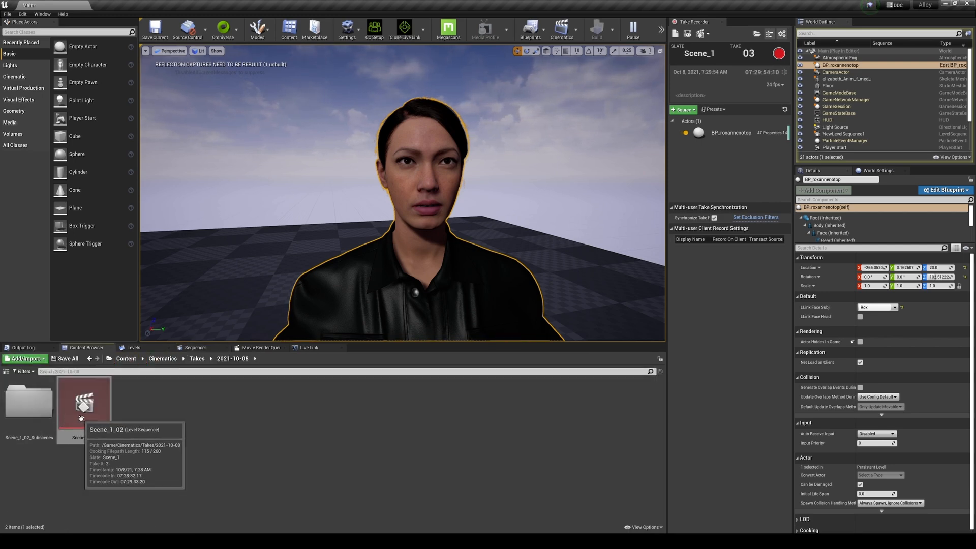
click(46, 415)
double_click(47, 414)
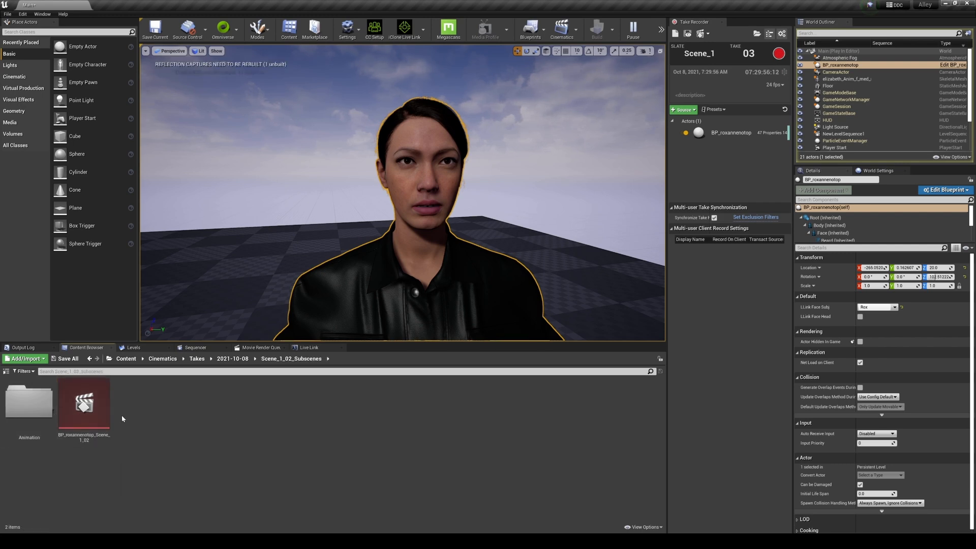
double_click(44, 409)
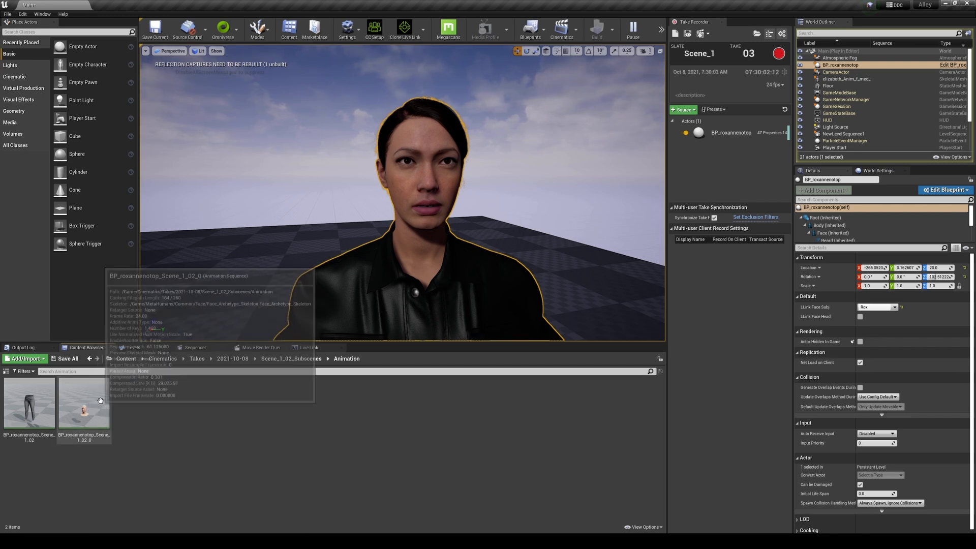
Open the Downtown_Alley level from the Downtown_Alley Maps folder, saving the pending changes.
click(126, 358)
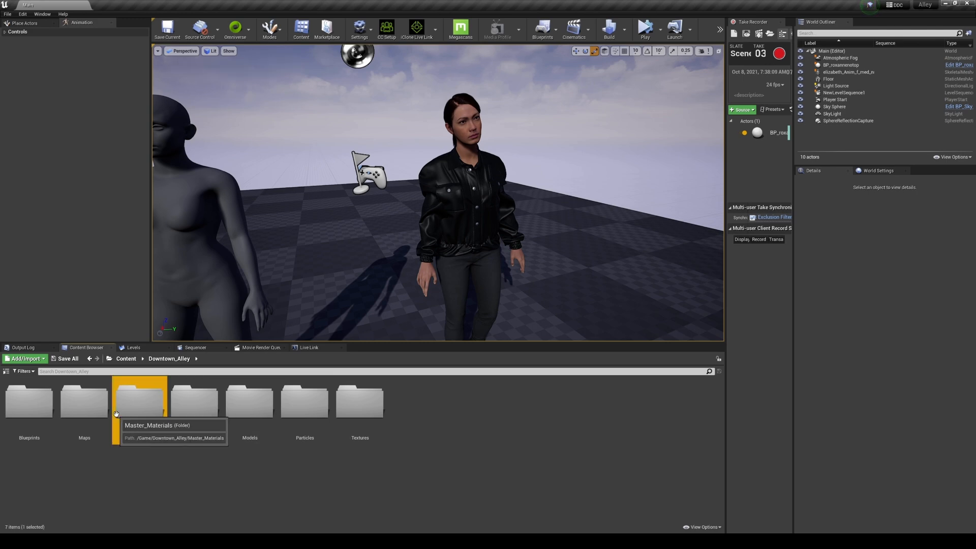
double_click(139, 402)
click(169, 358)
double_click(85, 401)
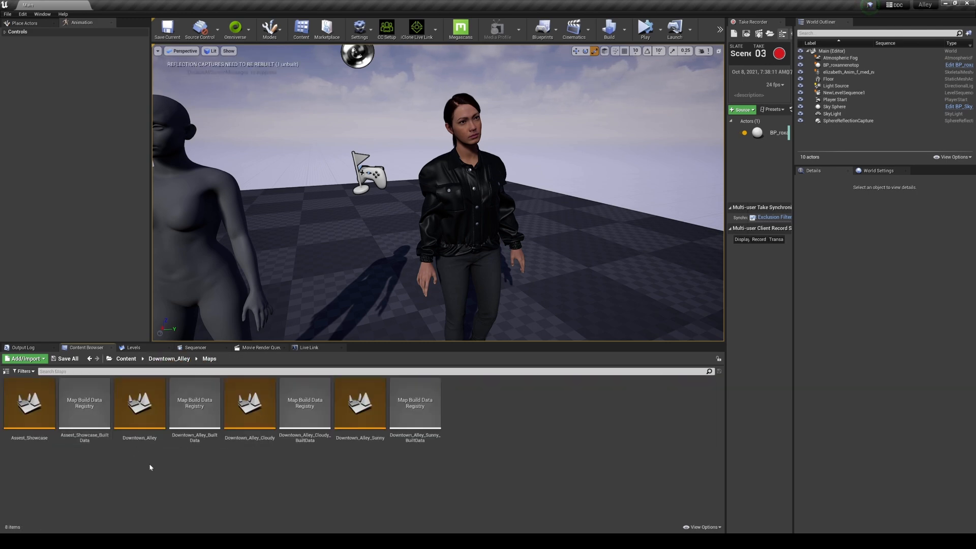
double_click(139, 404)
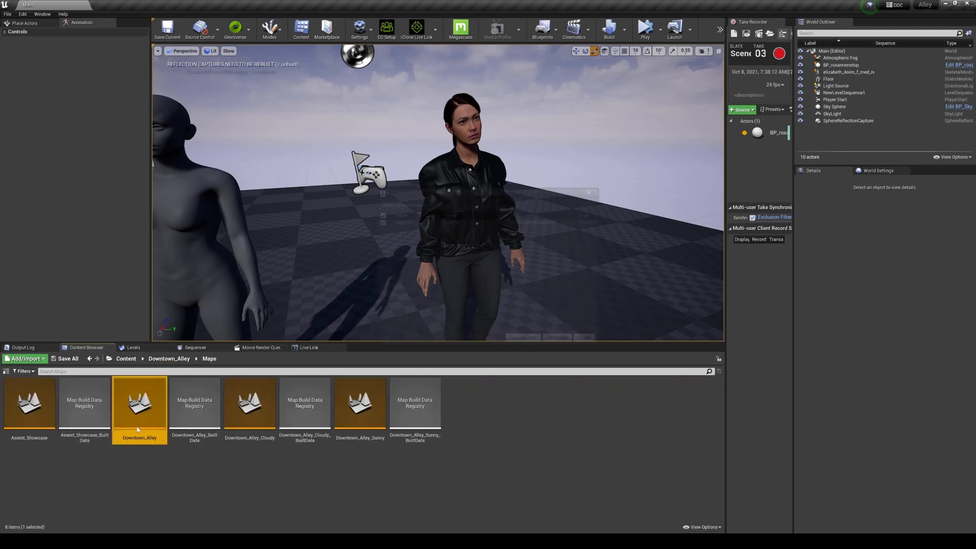
click(520, 341)
Create a level sequence named alley for a shot beside the dumpsters in the alley.
right_drag(438, 193, 611, 199)
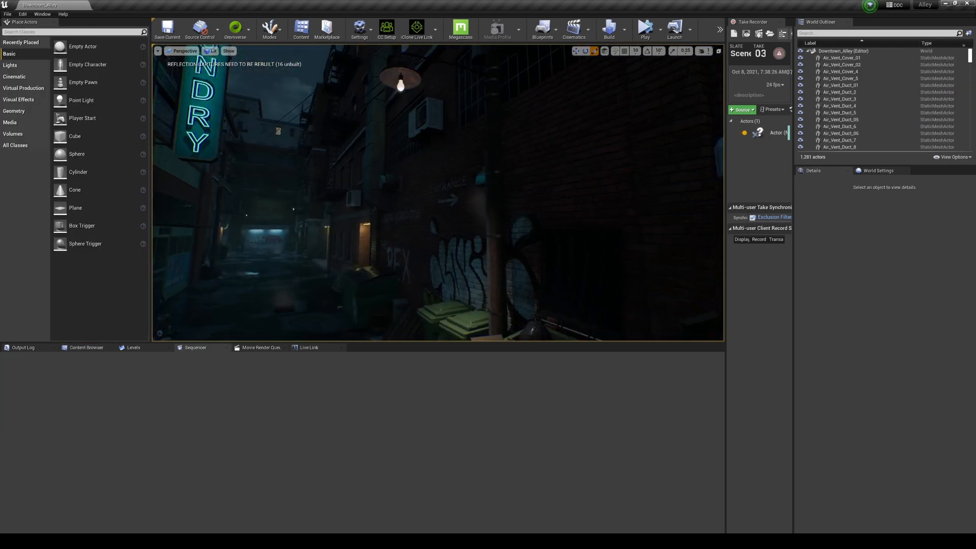
right_drag(482, 299, 406, 300)
mouse_move(320, 211)
right_down()
mouse_move(381, 211)
mouse_move(321, 212)
right_up()
click(574, 28)
click(592, 48)
text(alley)
key(Return)
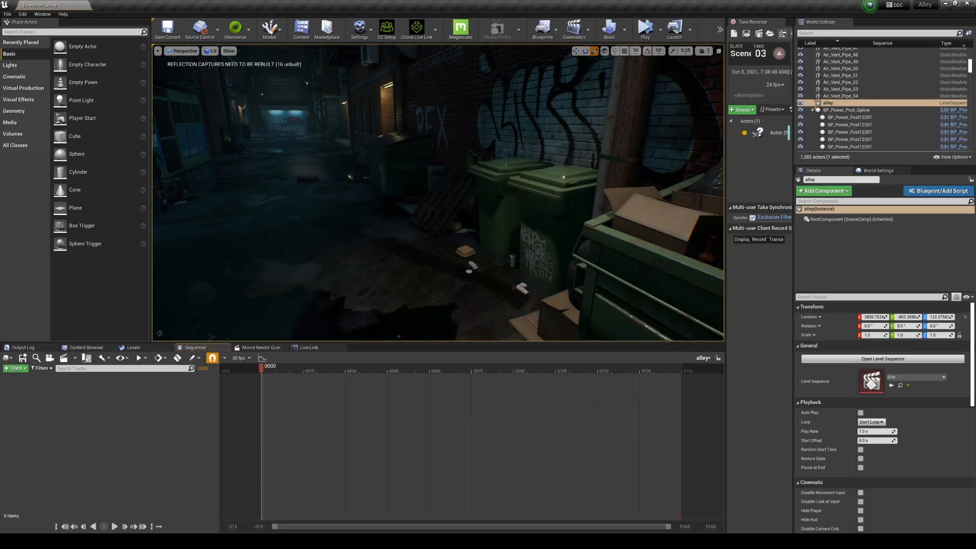
Place the BP_roxannenotop MetaHuman from the MetaHumans folder on the alley ground beside the green dumpsters.
click(78, 348)
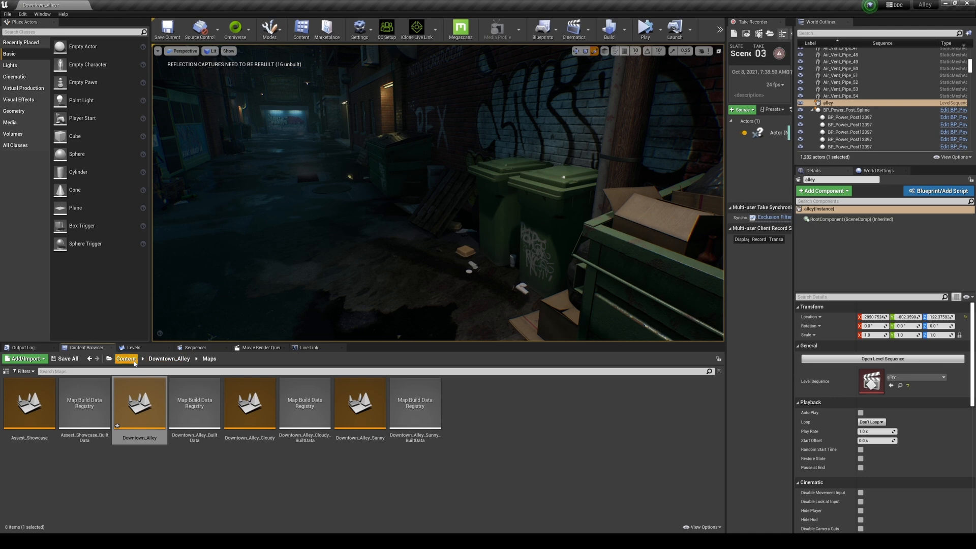
click(134, 359)
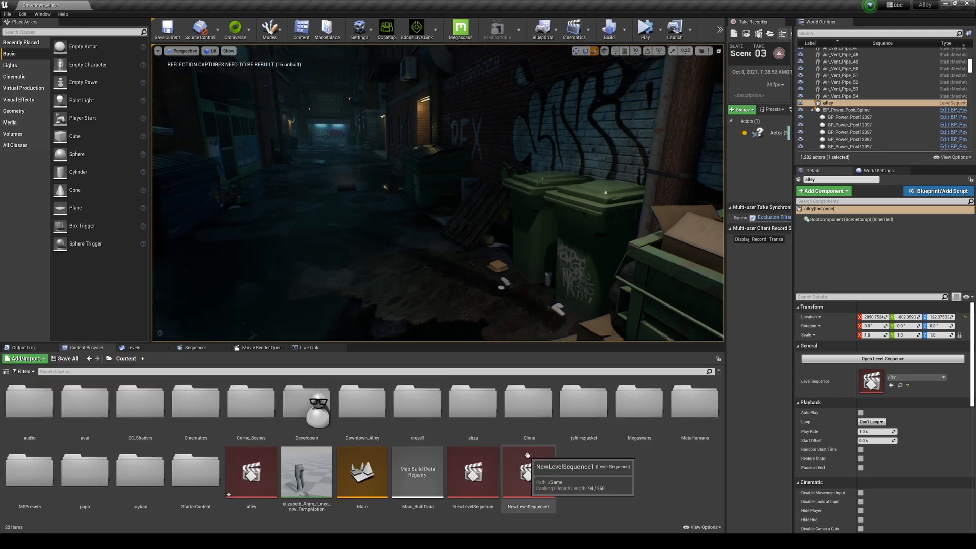
double_click(694, 404)
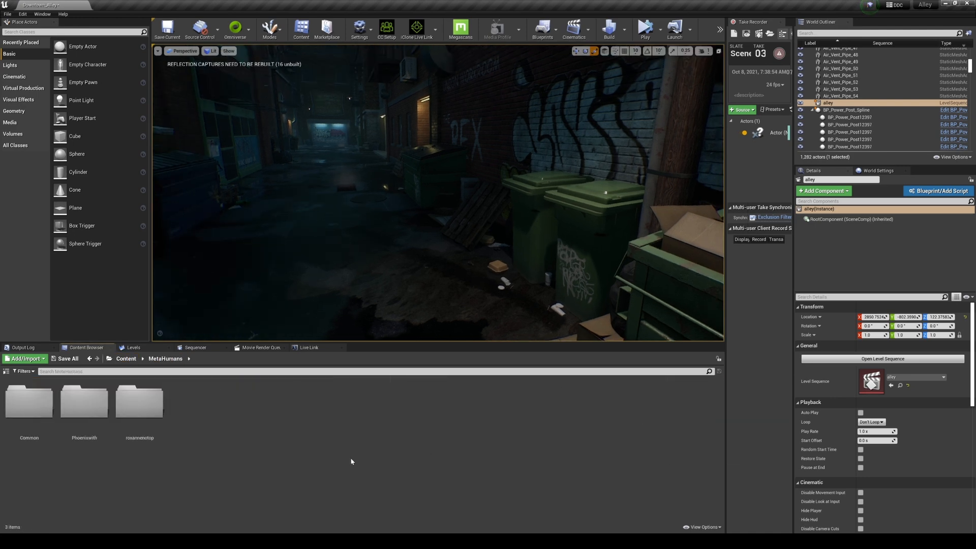
double_click(141, 426)
drag(360, 402, 379, 261)
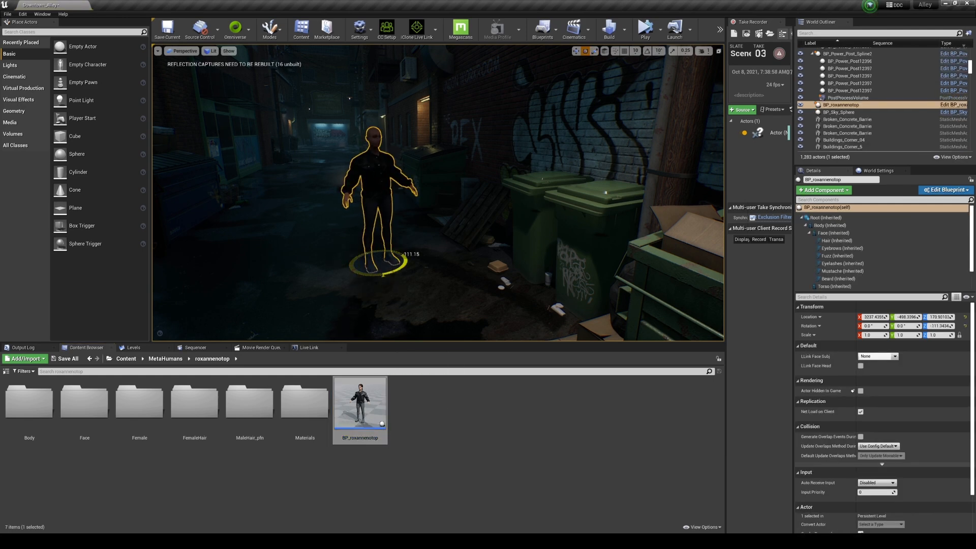
Show the LODSync settings of the placed MetaHuman and frame the character in the viewport.
scroll(850, 285, down, 2)
click(849, 286)
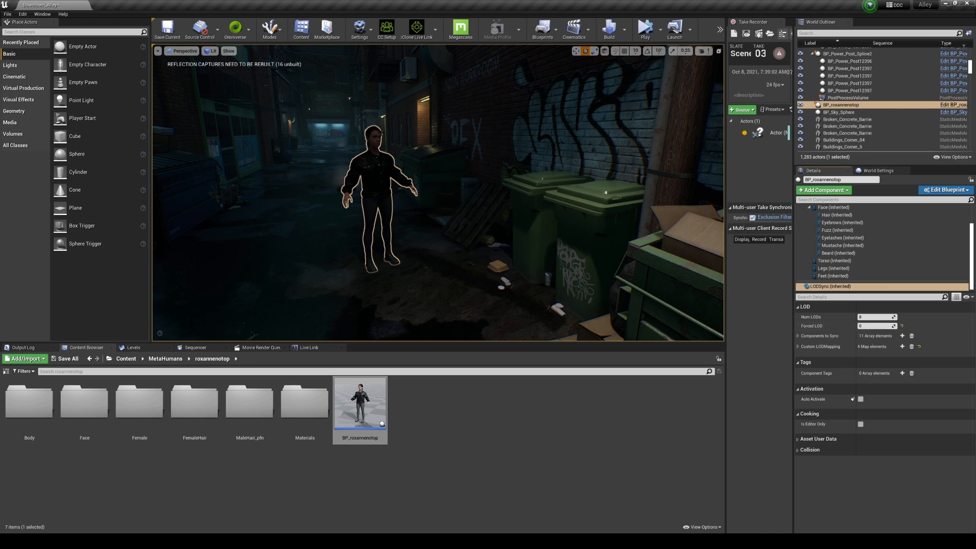
key(f)
Add BP_roxannenotop to the alley sequence and delete its body and face control rig tracks.
click(195, 347)
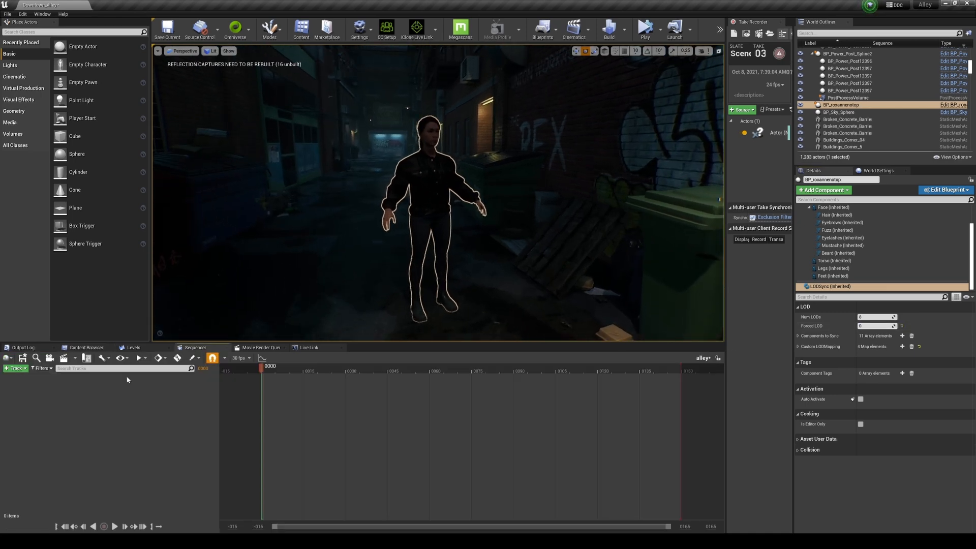
click(18, 368)
click(152, 379)
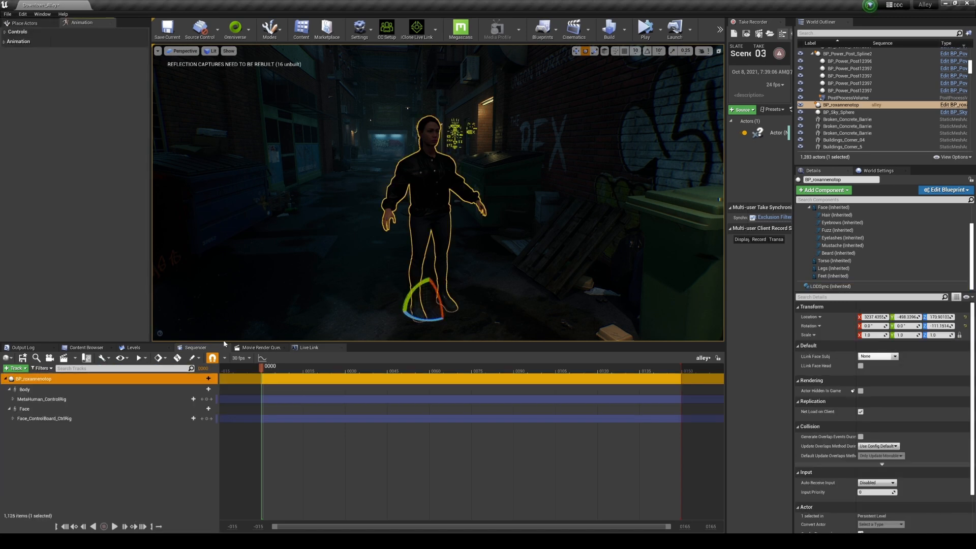
click(65, 400)
key(Delete)
click(56, 412)
key(Delete)
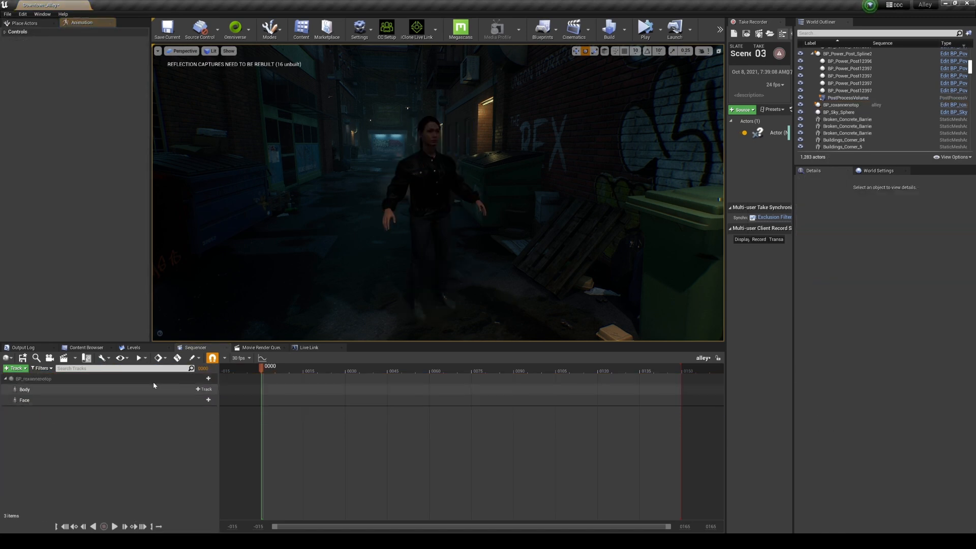
Add the elizabeth_Anim_f_med_nrw_TempMotion animation to the MetaHuman's Body track.
click(207, 388)
mouse_move(244, 15)
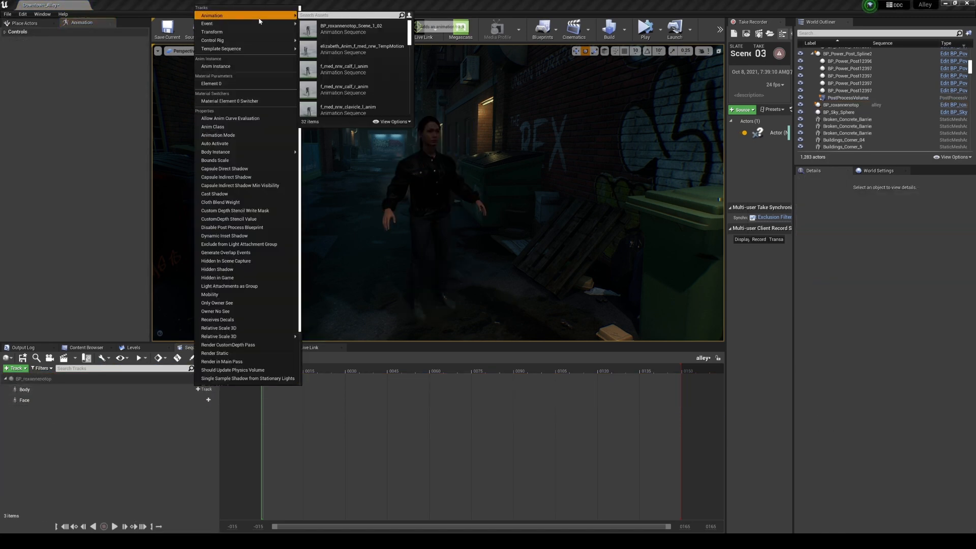
click(355, 49)
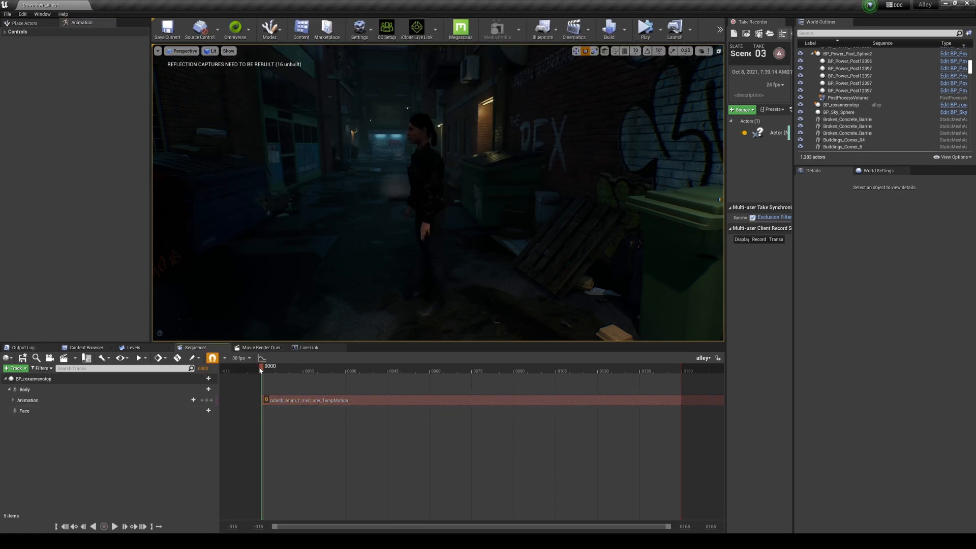
Add an audio track to the alley sequence and assign the together sound to it.
click(15, 368)
click(28, 401)
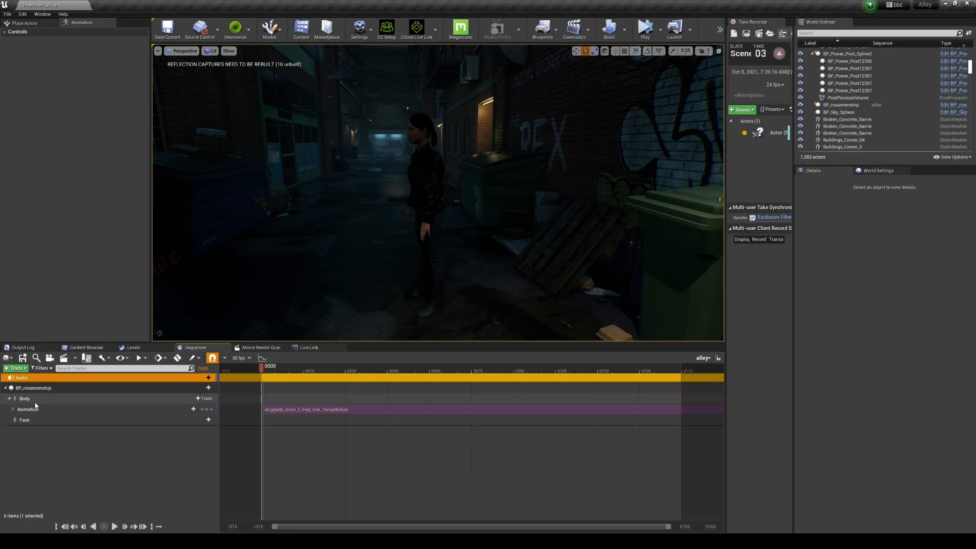
click(204, 378)
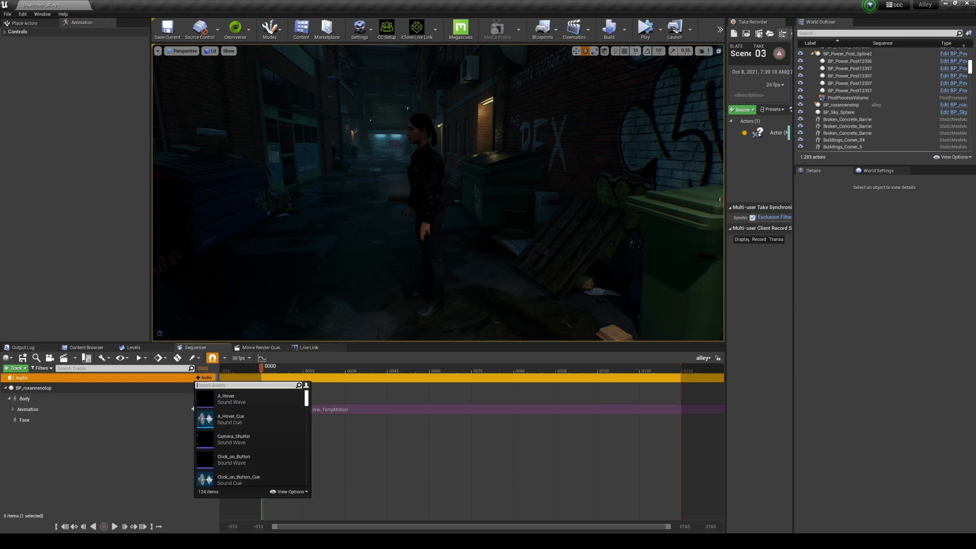
text(together)
key(Return)
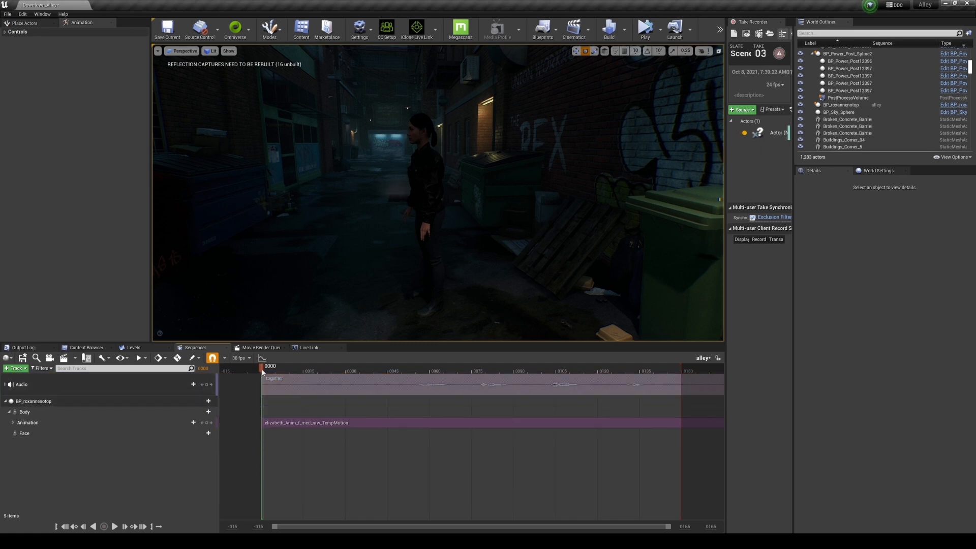
Rotate the MetaHuman around its vertical axis to face the camera and play the sequence.
click(35, 400)
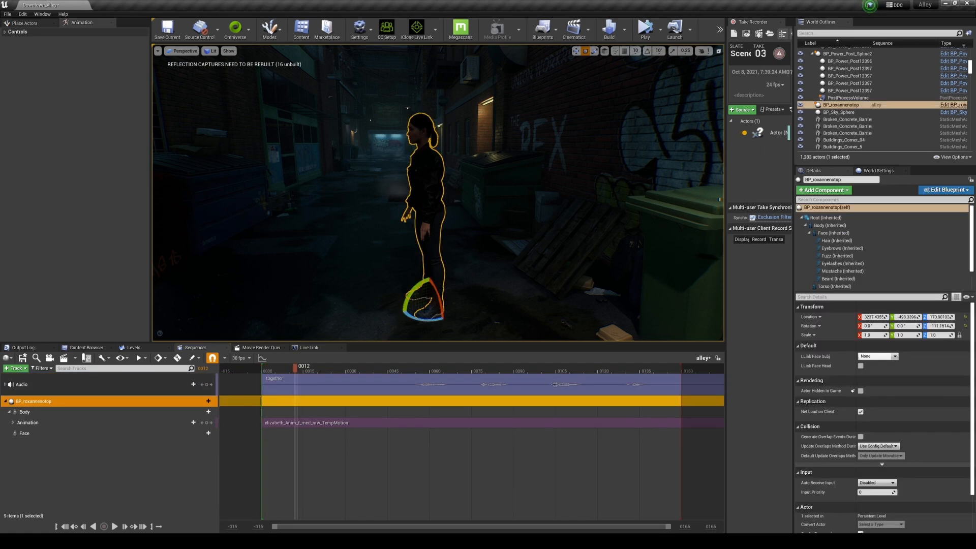
drag(422, 321, 473, 321)
click(292, 369)
key(space)
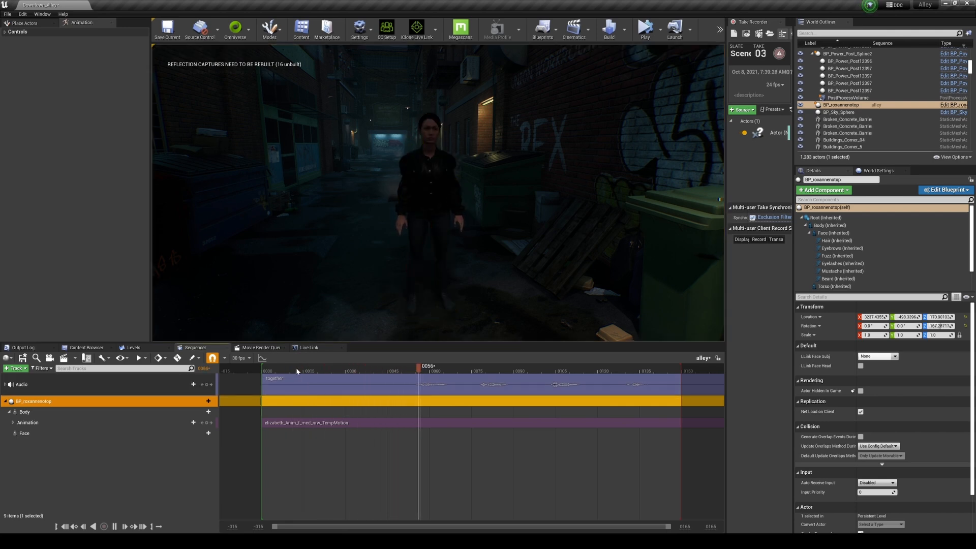
Stop playback and extend the sequence's playback range to the end of the body animation.
ctrl+scroll(546, 421, down, 3)
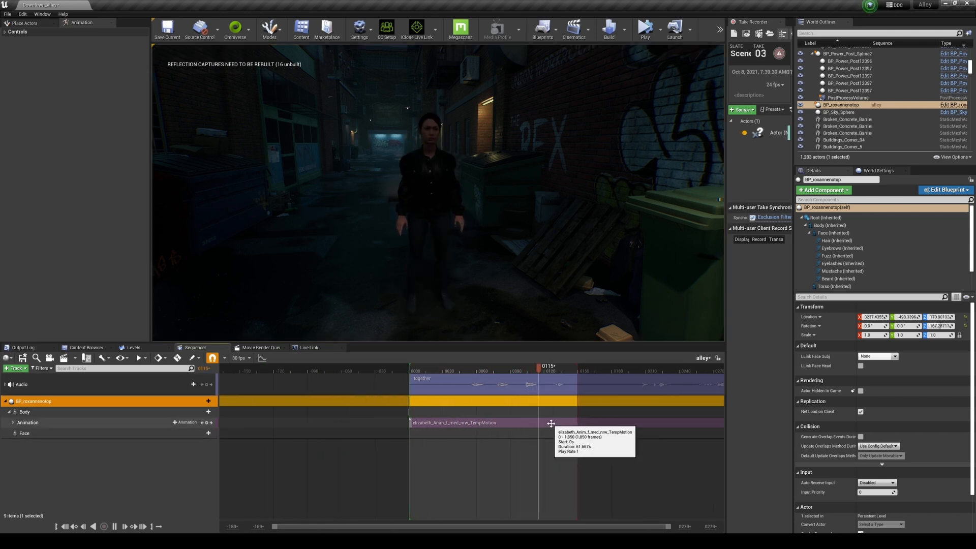
key(space)
ctrl+scroll(551, 421, down, 3)
mouse_move(553, 371)
mouse_down()
mouse_move(500, 371)
mouse_move(679, 376)
mouse_up()
ctrl+scroll(577, 391, down, 8)
drag(543, 372, 642, 373)
ctrl+scroll(575, 389, down, 5)
ctrl+scroll(575, 389, down, 2)
drag(542, 367, 579, 372)
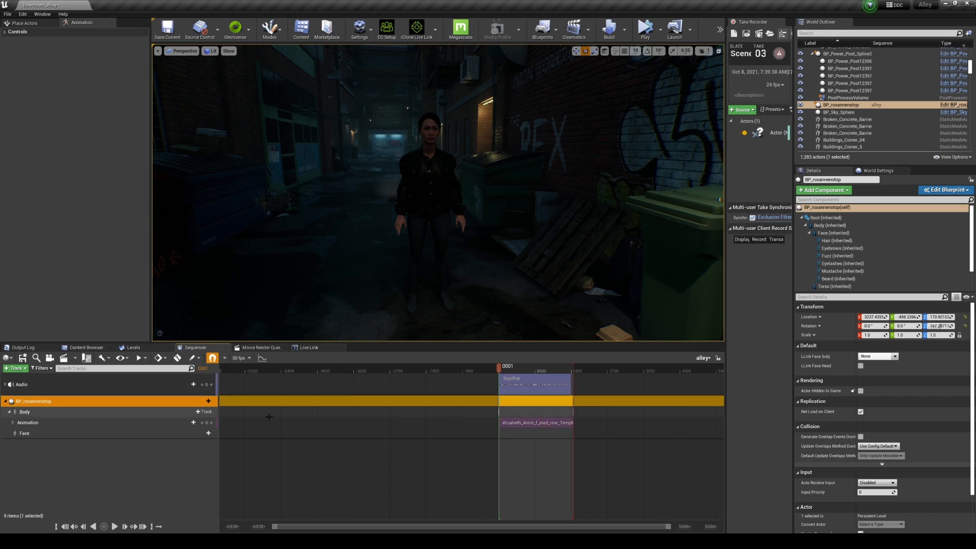
Add the recorded BP_roxannenotop_Scene_1_02_0 animation to the MetaHuman's Face track.
click(199, 433)
click(207, 433)
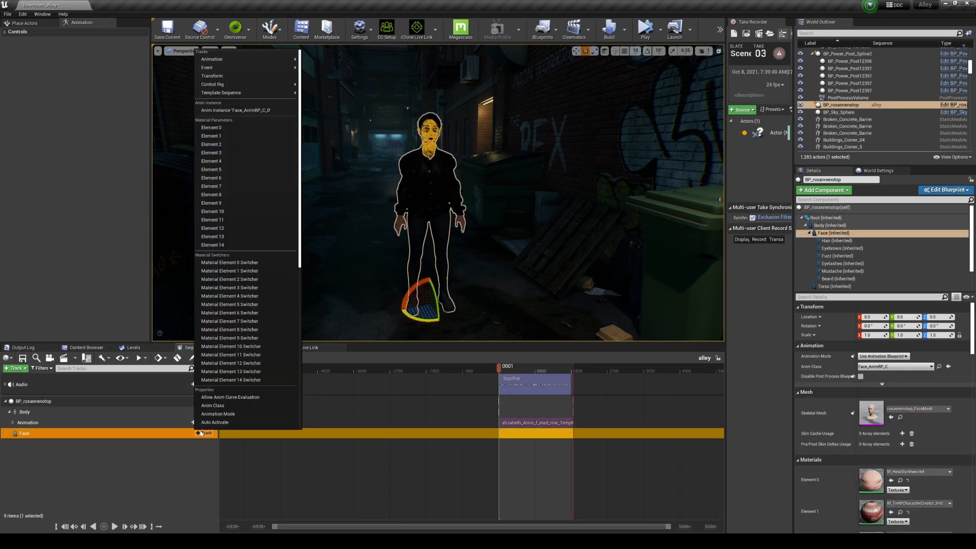
mouse_move(264, 59)
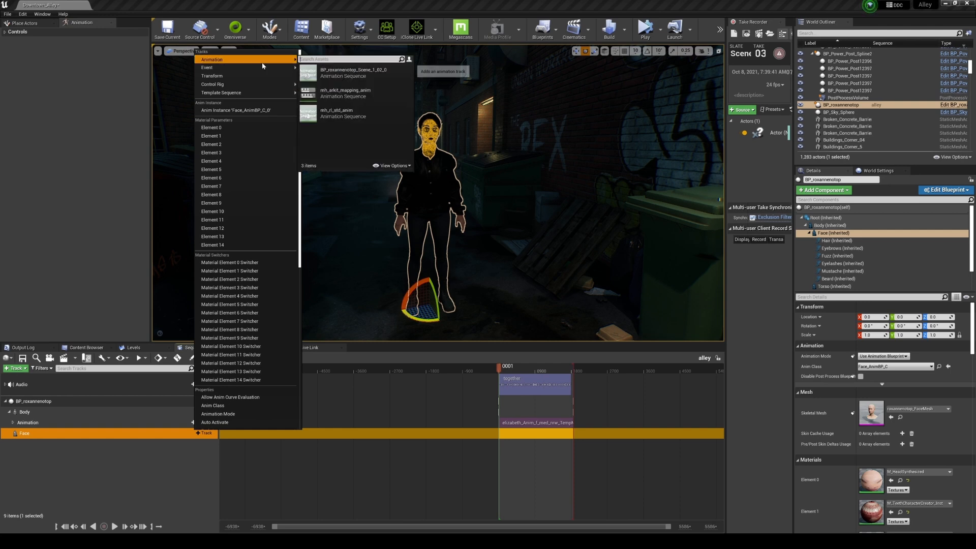
click(351, 73)
Try shifting the face animation clip to start at frame -18 and play it against the audio.
scroll(515, 497, up, 4)
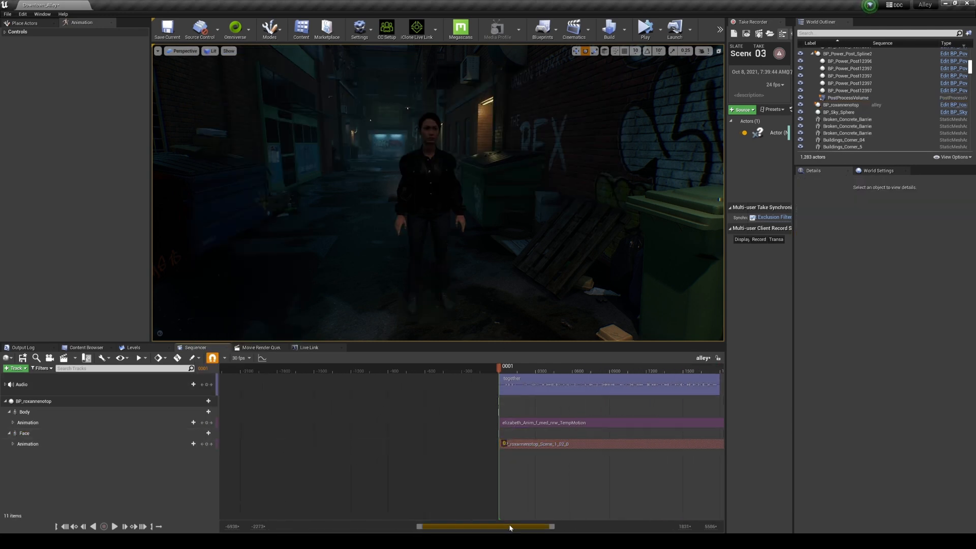
scroll(517, 528, up, 5)
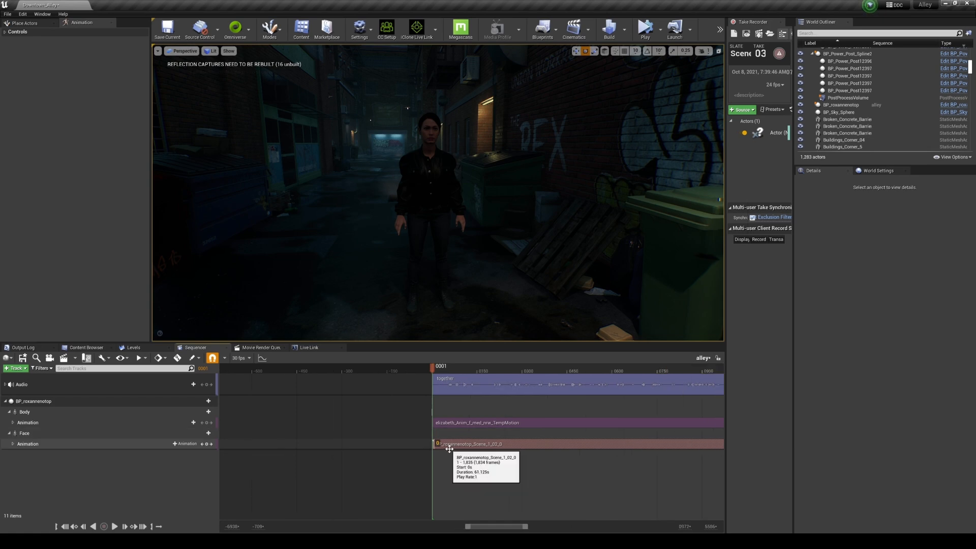
key(space)
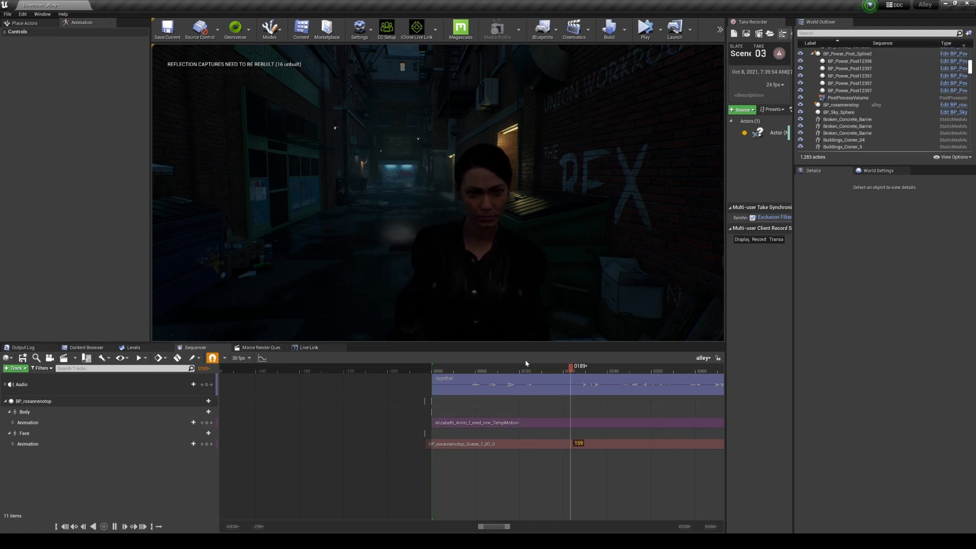
click(443, 367)
drag(473, 444, 466, 445)
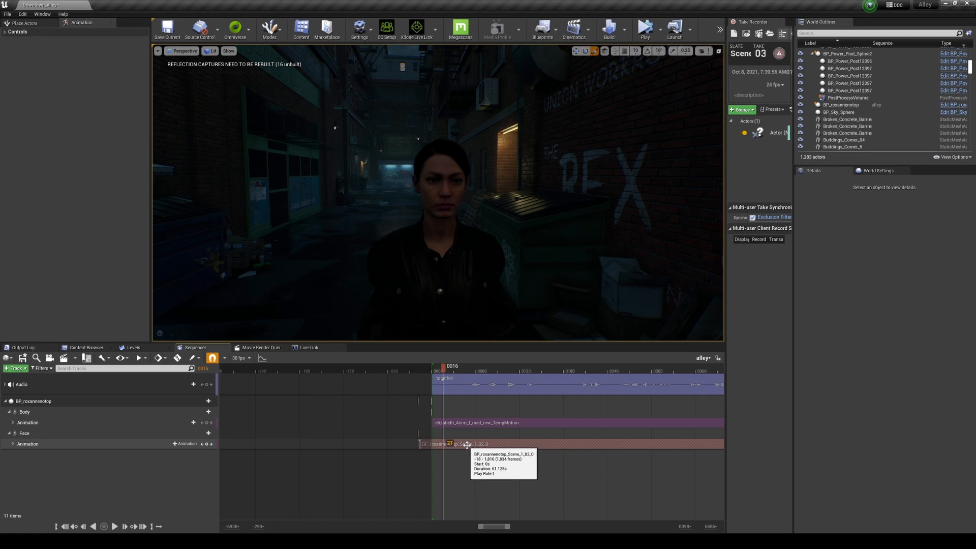
key(space)
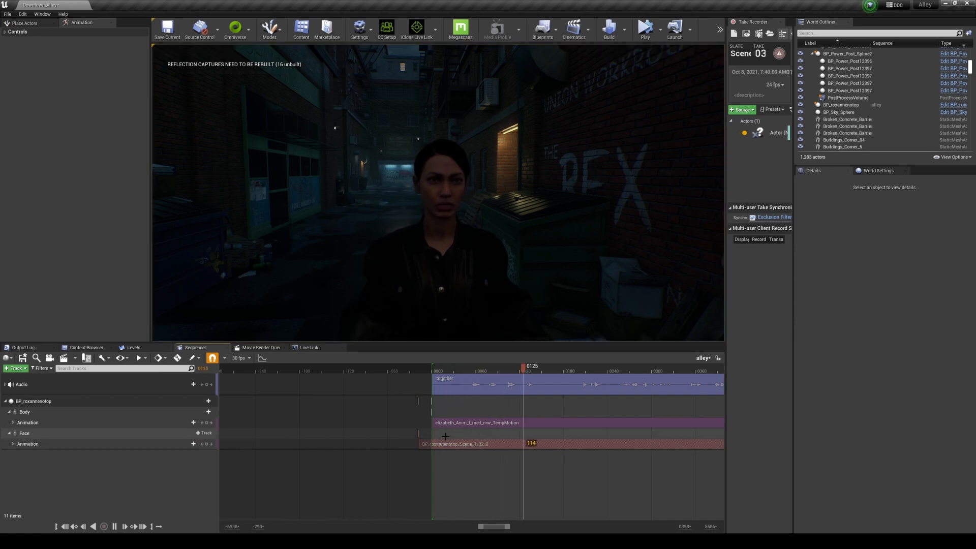
key(space)
Try starting the face animation clip at frame -6 and play it back to check the lip sync.
drag(465, 446, 479, 444)
ctrl+scroll(465, 444, up, 5)
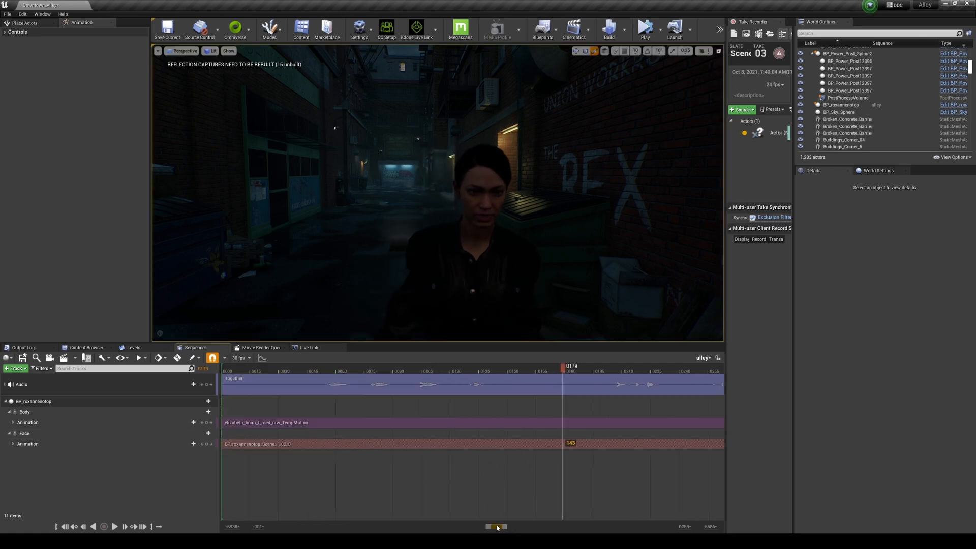
drag(497, 527, 496, 527)
drag(392, 446, 381, 443)
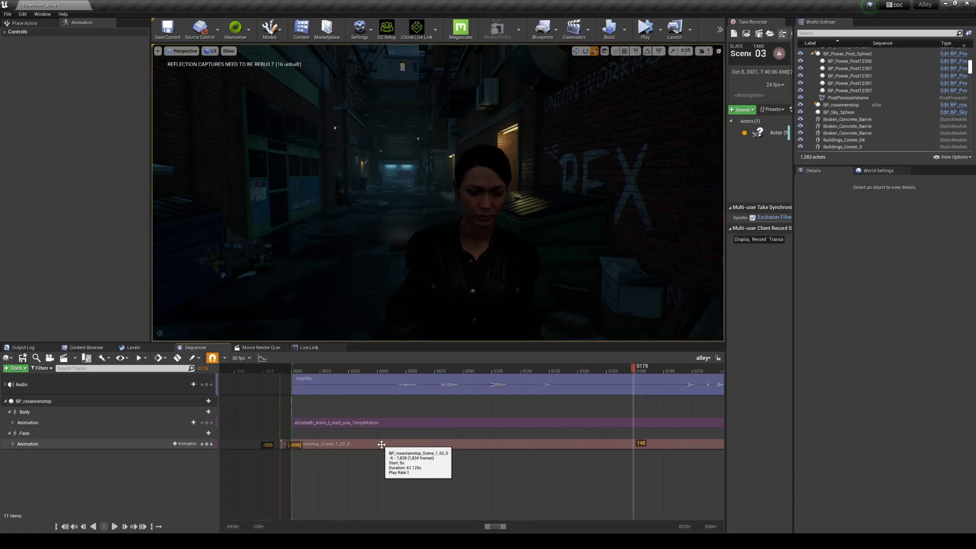
click(297, 370)
key(space)
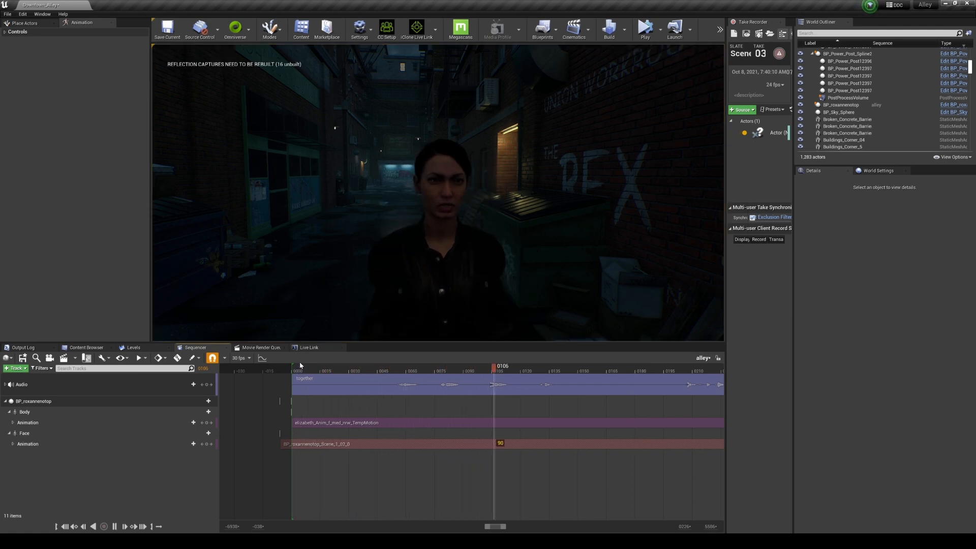
key(space)
Shift the face animation clip earlier to start at about frame -50, checking its timing against the audio.
key(space)
ctrl+scroll(538, 433, down, 4)
key(space)
drag(541, 442, 507, 442)
click(470, 372)
key(space)
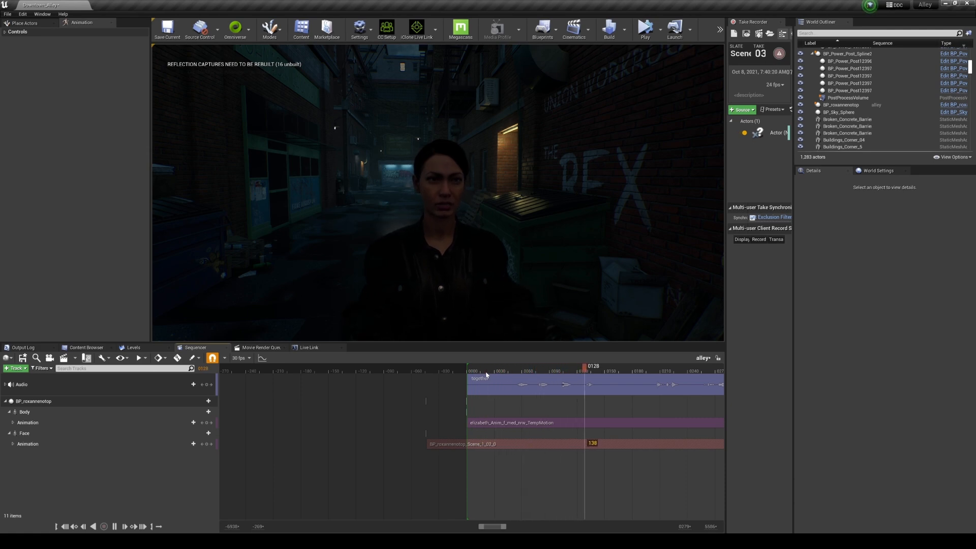
key(space)
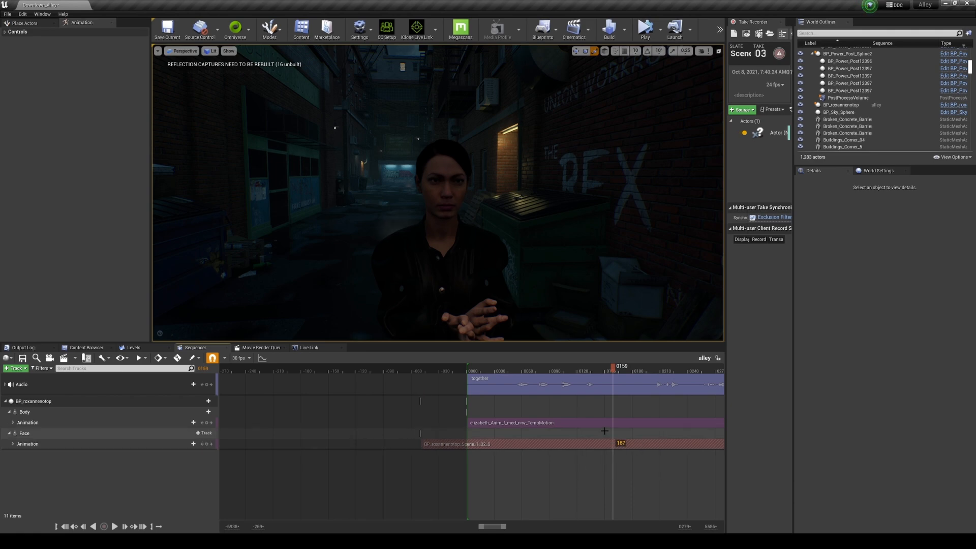
Play and scrub through the whole alley sequence to review the face, body and audio together.
key(space)
ctrl+scroll(605, 411, down, 5)
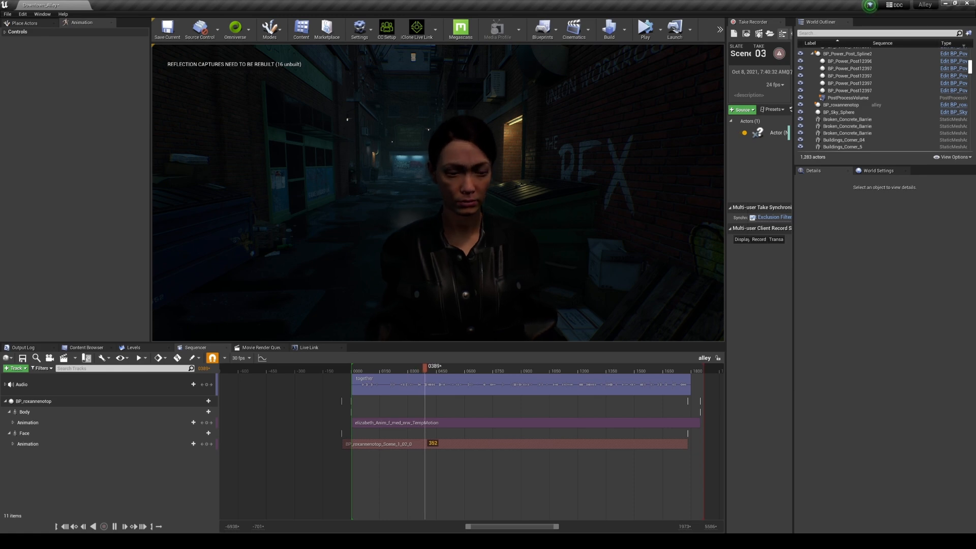
click(415, 446)
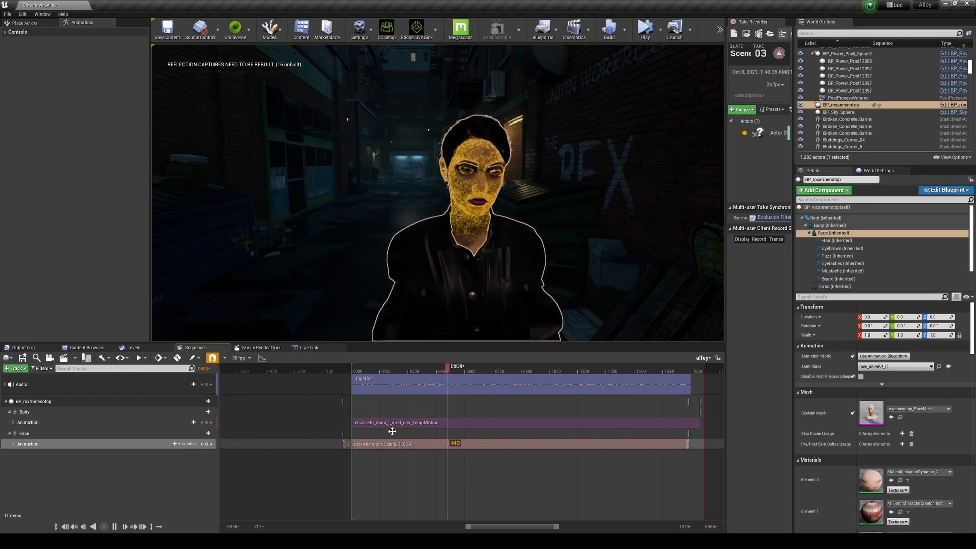
click(303, 168)
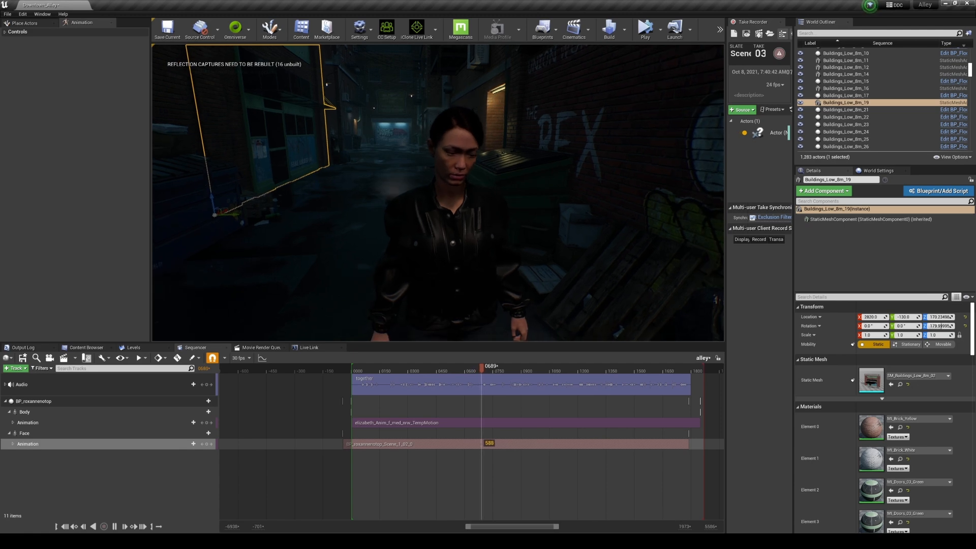
key(Escape)
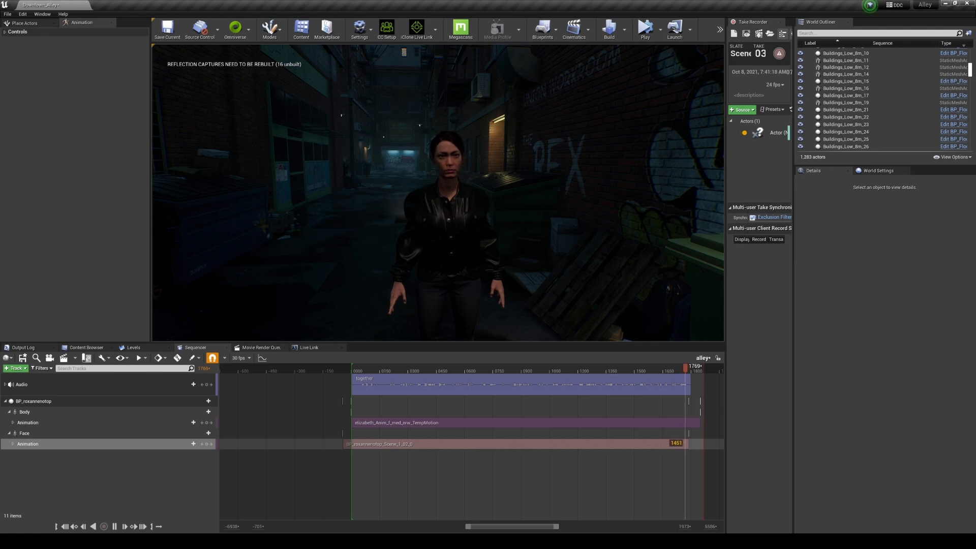
drag(688, 370, 640, 367)
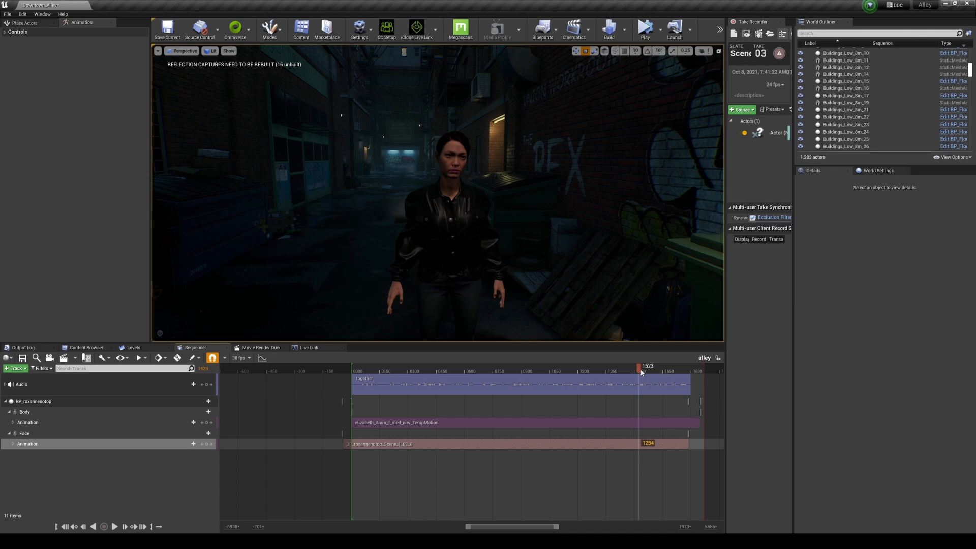
drag(641, 368, 427, 369)
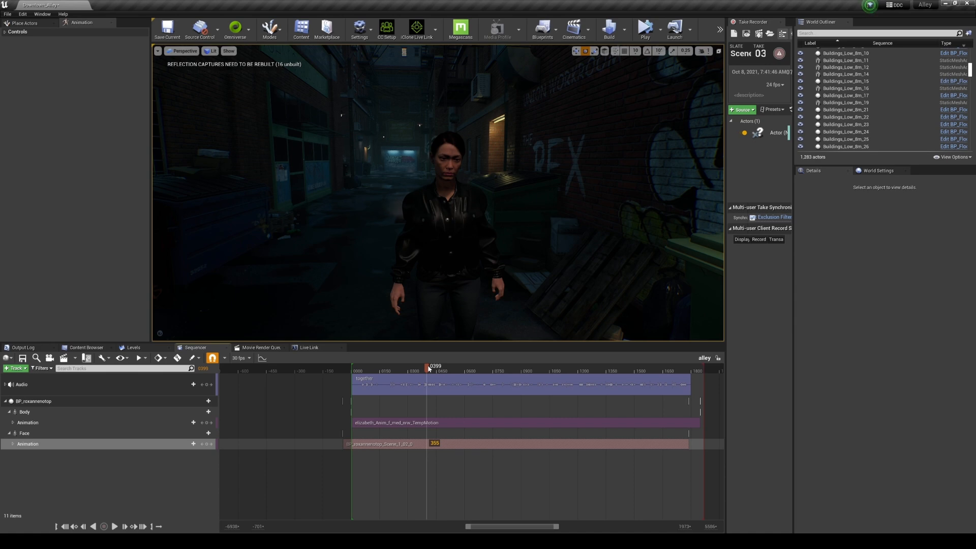
Place BP_Phoenixwith from the MetaHumans Phoenixwith folder into the alley and rotate him to face the female character.
drag(427, 372, 416, 371)
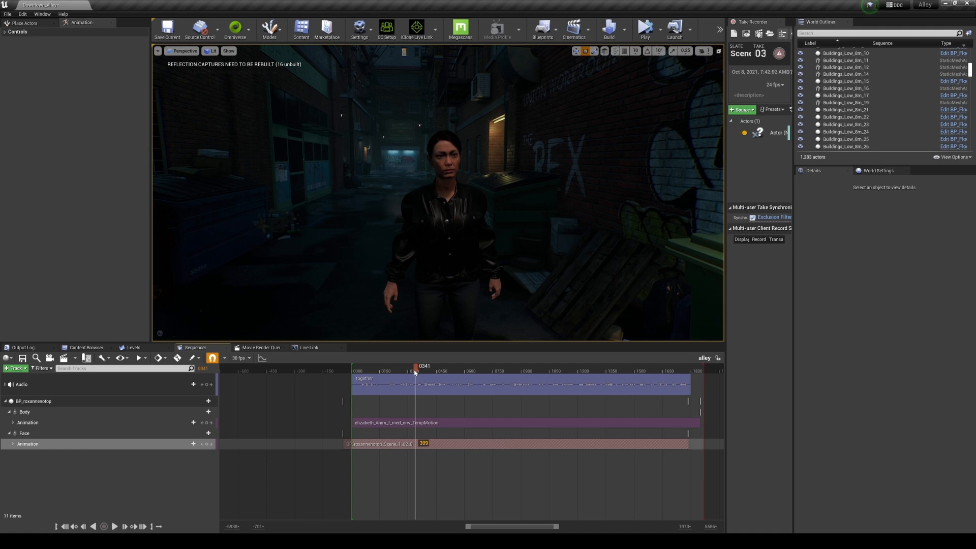
right_drag(438, 193, 653, 222)
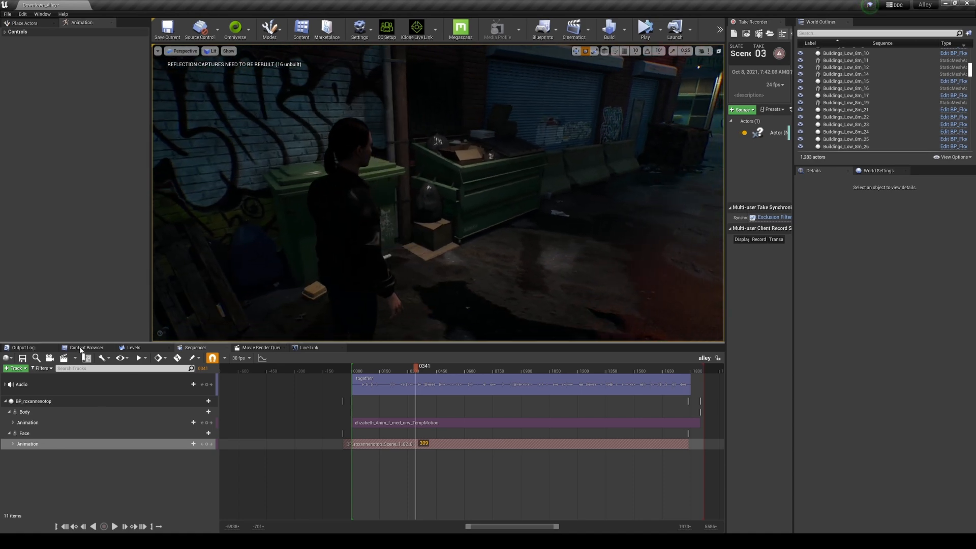
click(85, 347)
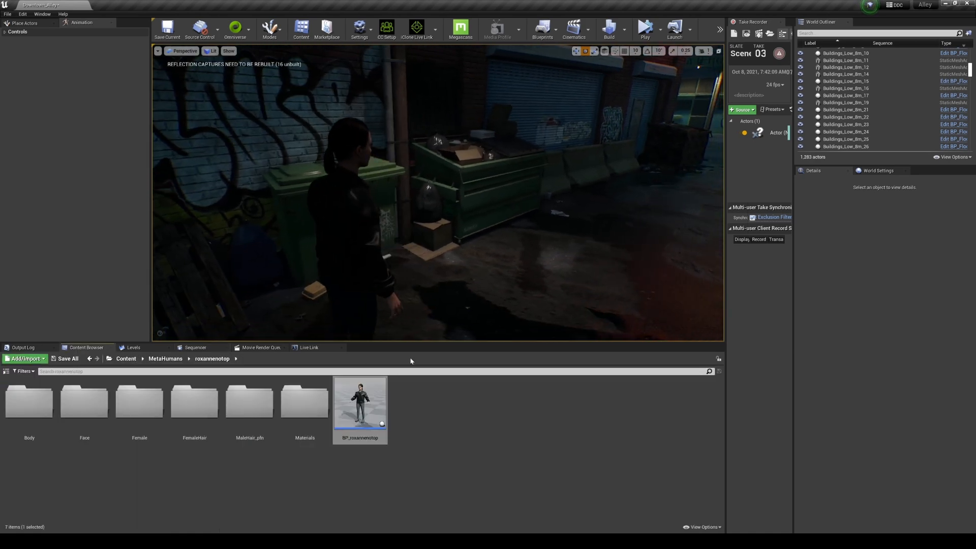
click(168, 359)
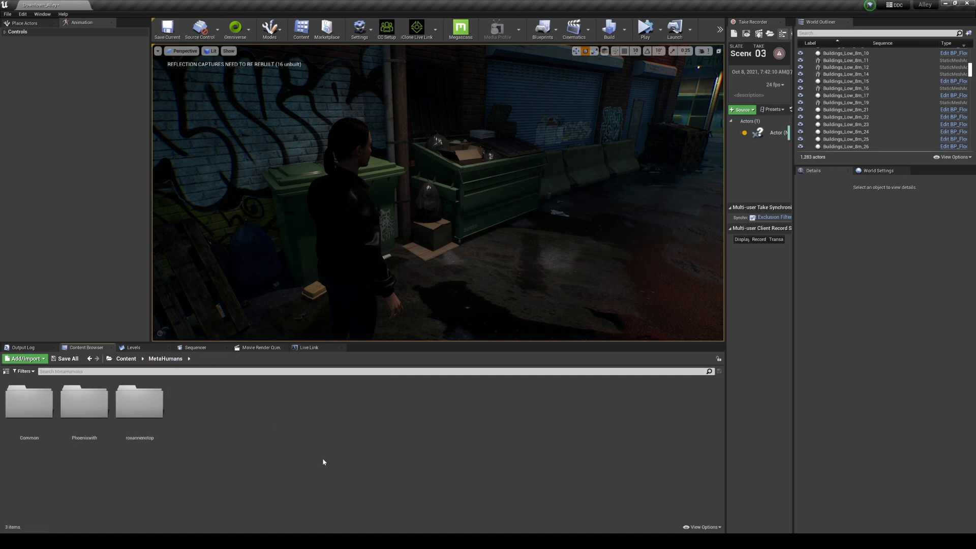
double_click(89, 420)
click(414, 404)
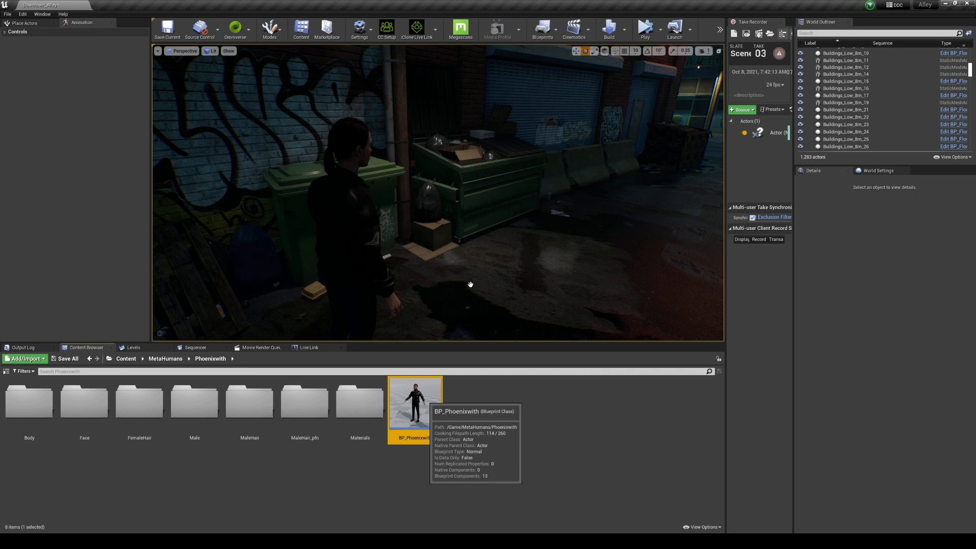
drag(461, 290, 523, 302)
Set Forced LOD to 0 on BP_Phoenixwith's LODSync component and save the Downtown_Alley level.
scroll(837, 278, down, 2)
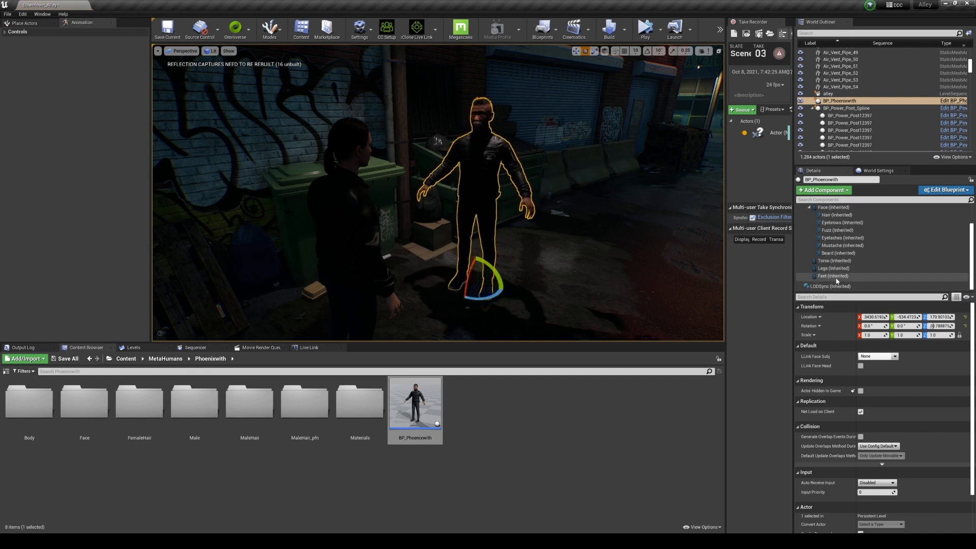
click(830, 286)
click(874, 326)
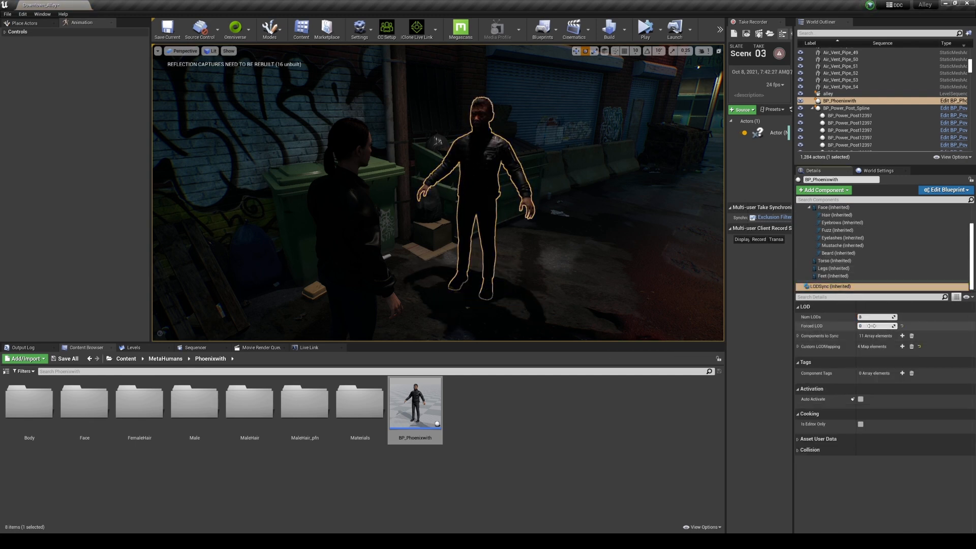
mouse_move(549, 230)
right_down()
mouse_move(508, 229)
mouse_move(549, 230)
right_up()
key(ctrl+s)
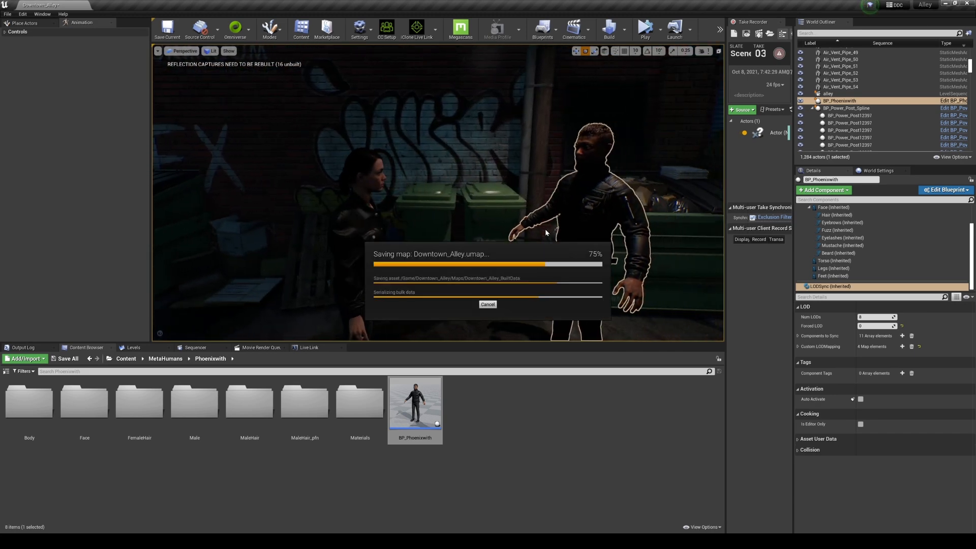
Examine how the two characters stand together in game view, and select BP_Phoenixwith's Torso component to inspect his jacket up close.
right_drag(546, 231, 671, 231)
key(g)
right_drag(546, 231, 371, 292)
key(s)
key(w)
key(s)
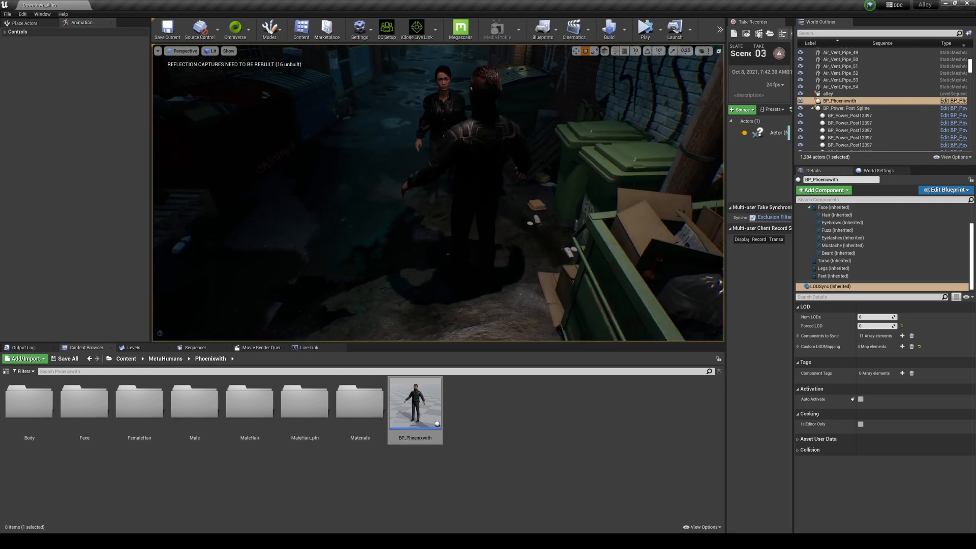
click(834, 261)
key(w)
right_drag(438, 203, 498, 192)
key(s)
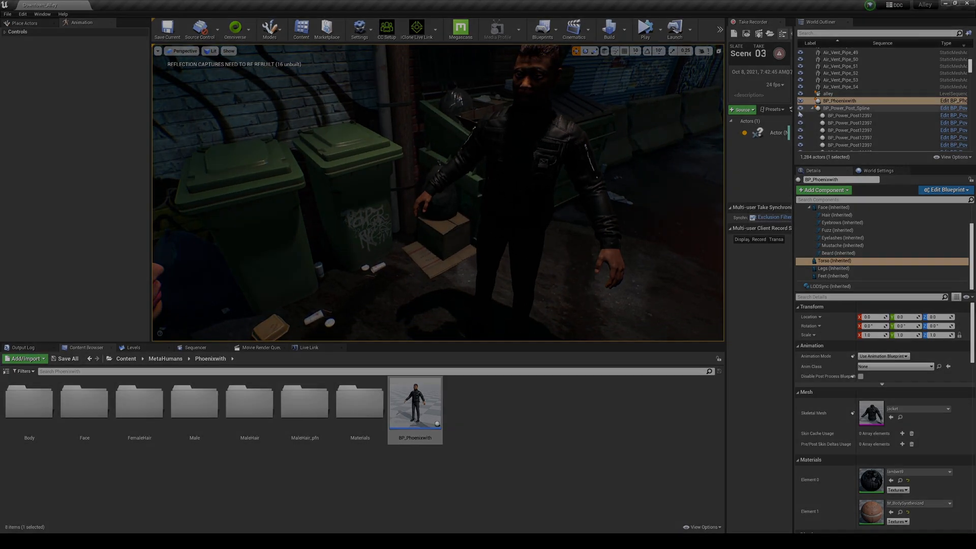